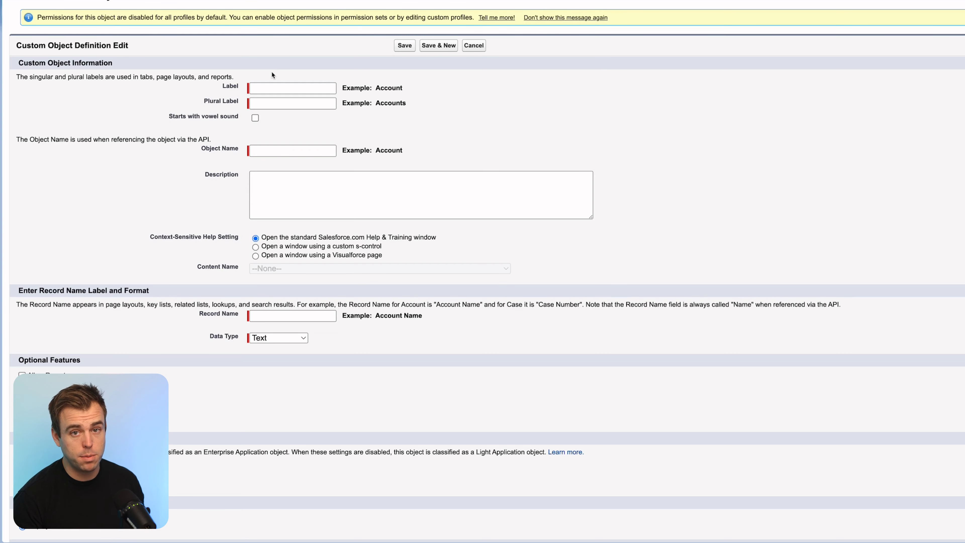
Step: Label the custom object "Project" with plural "Projects" and set its object name to "ProjectRotive"
{"action": "left_click", "coordinate": [271, 88]}
{"action": "type", "text": "Project"}
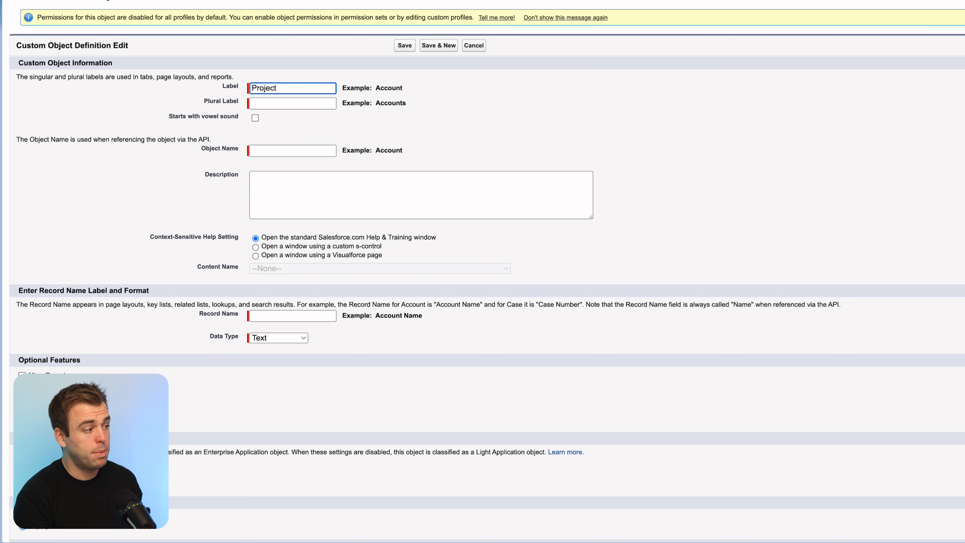
{"action": "key", "text": "Tab"}
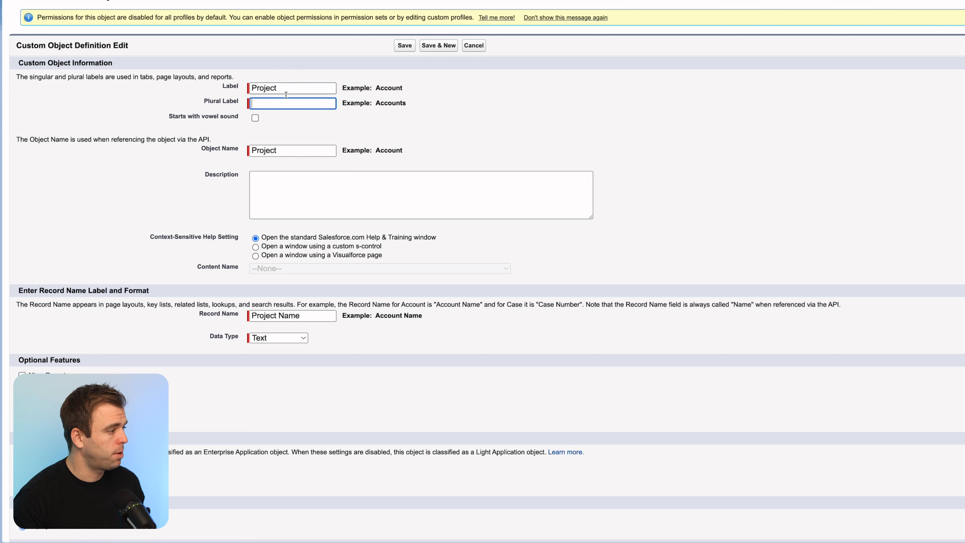
{"action": "left_click", "coordinate": [270, 103]}
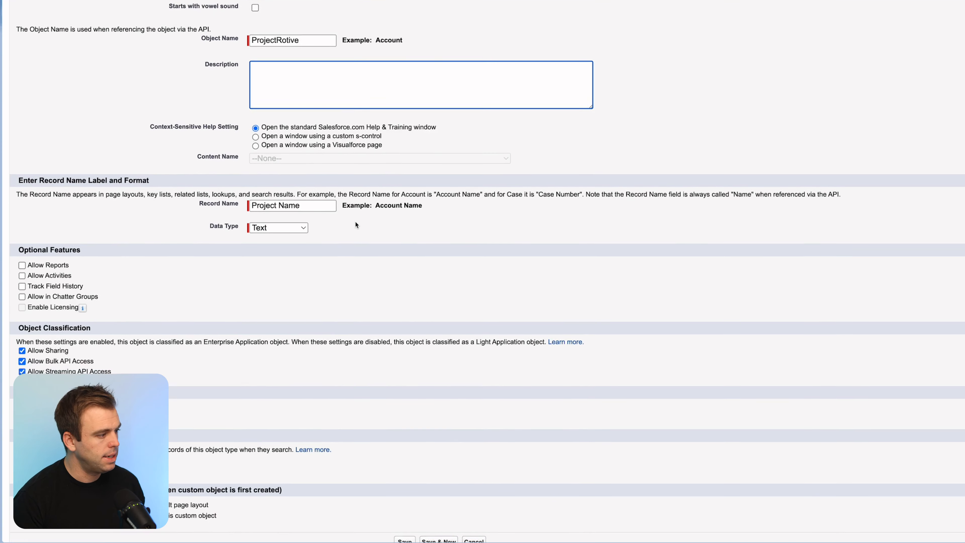
{"action": "scroll", "coordinate": [355, 221], "scroll_direction": "down", "scroll_amount": 1}
Step: Examine the data type options for the object's record name and keep Text
{"action": "left_click_drag", "start_coordinate": [197, 192], "coordinate": [237, 194]}
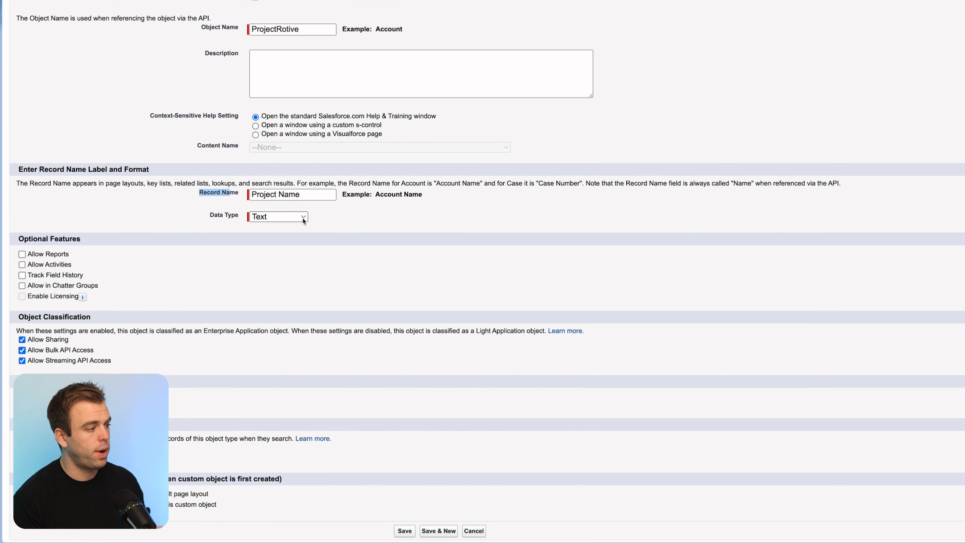
{"action": "left_click", "coordinate": [293, 217]}
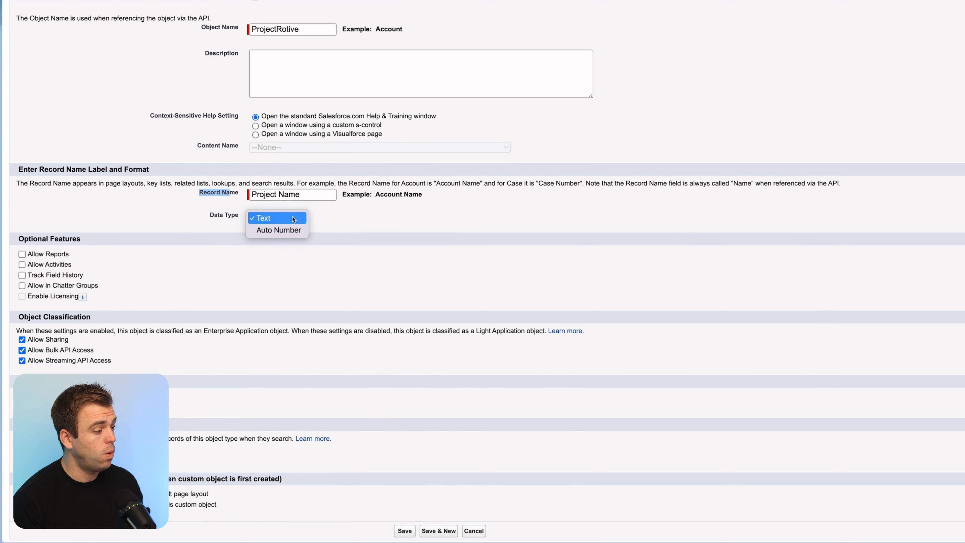
{"action": "left_click", "coordinate": [316, 214]}
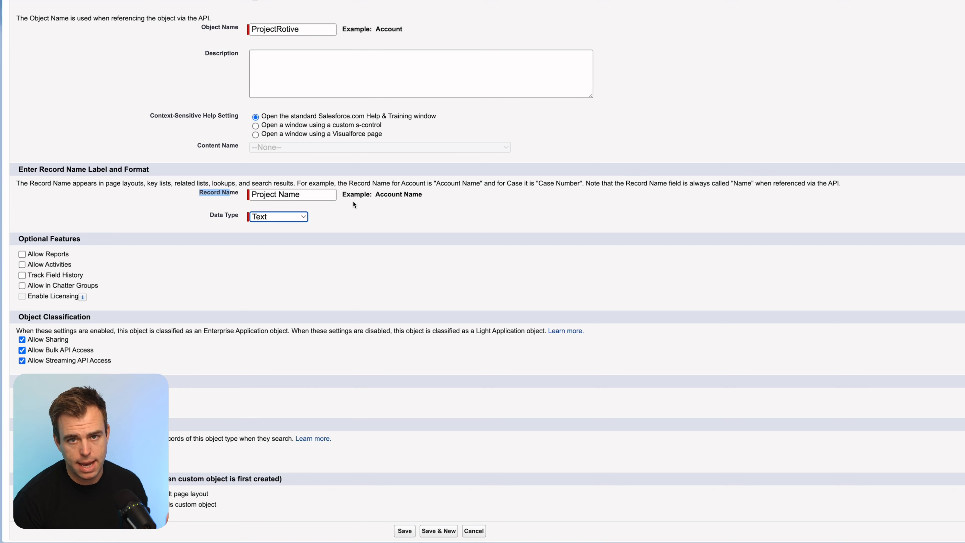
{"action": "scroll", "coordinate": [348, 219], "scroll_direction": "down", "scroll_amount": 1}
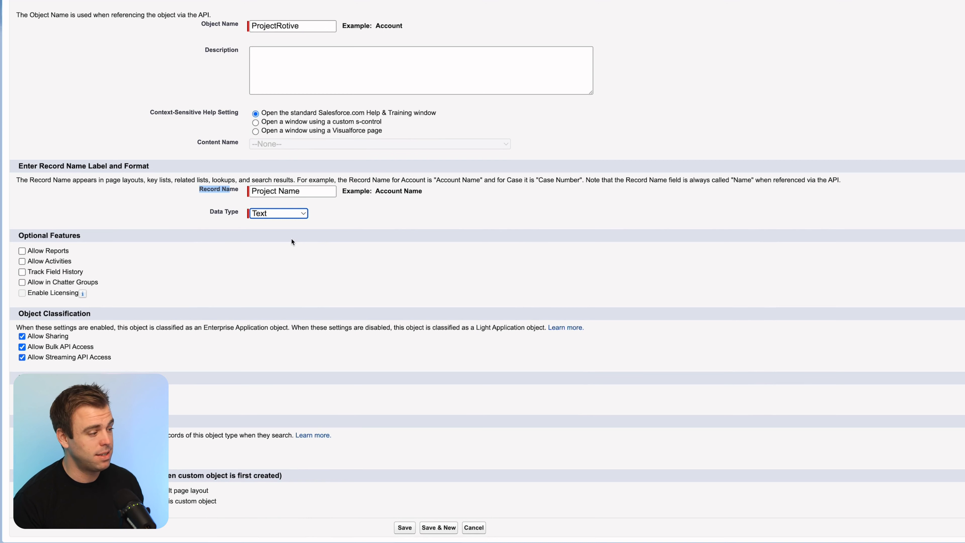
{"action": "left_click", "coordinate": [297, 214]}
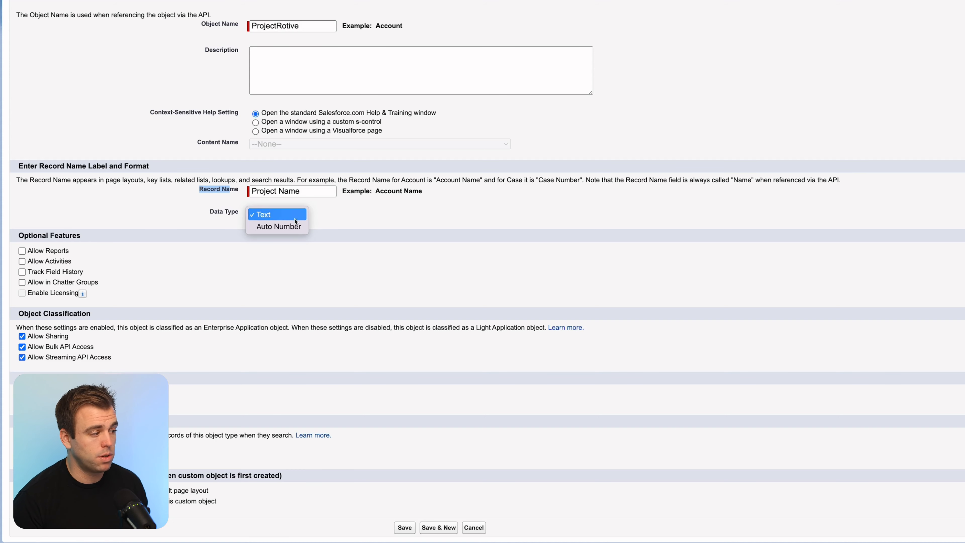
{"action": "left_click", "coordinate": [339, 229]}
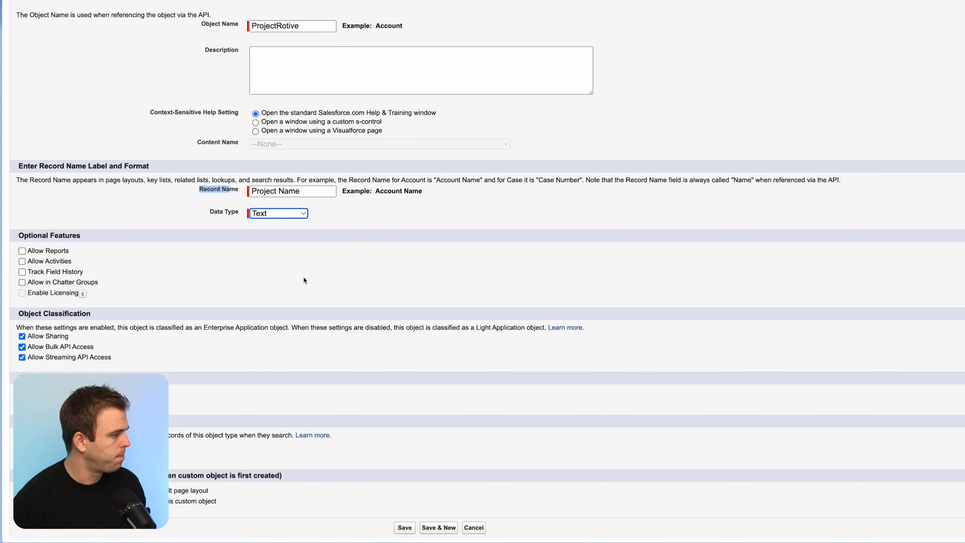
Step: Enable reports, activities, field history tracking, Chatter groups, search and the New Custom Tab Wizard option for the Project object, and save it
{"action": "left_click", "coordinate": [21, 253]}
{"action": "left_click", "coordinate": [22, 253]}
{"action": "left_click", "coordinate": [22, 262]}
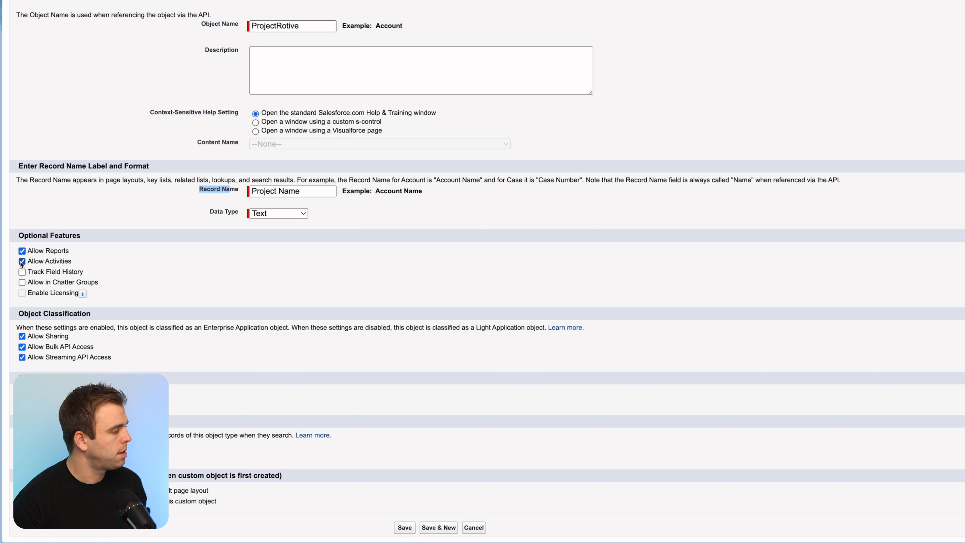
{"action": "left_click", "coordinate": [23, 272]}
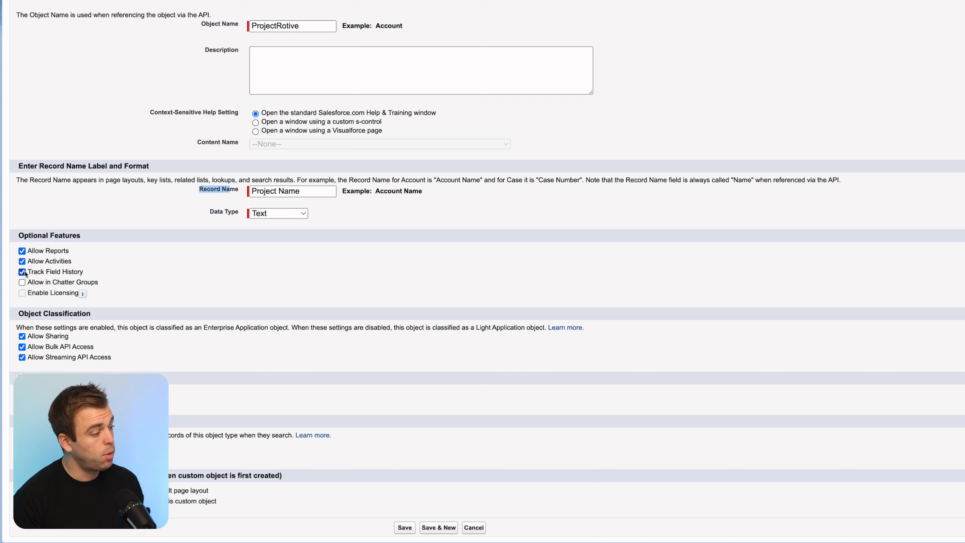
{"action": "left_click", "coordinate": [22, 283]}
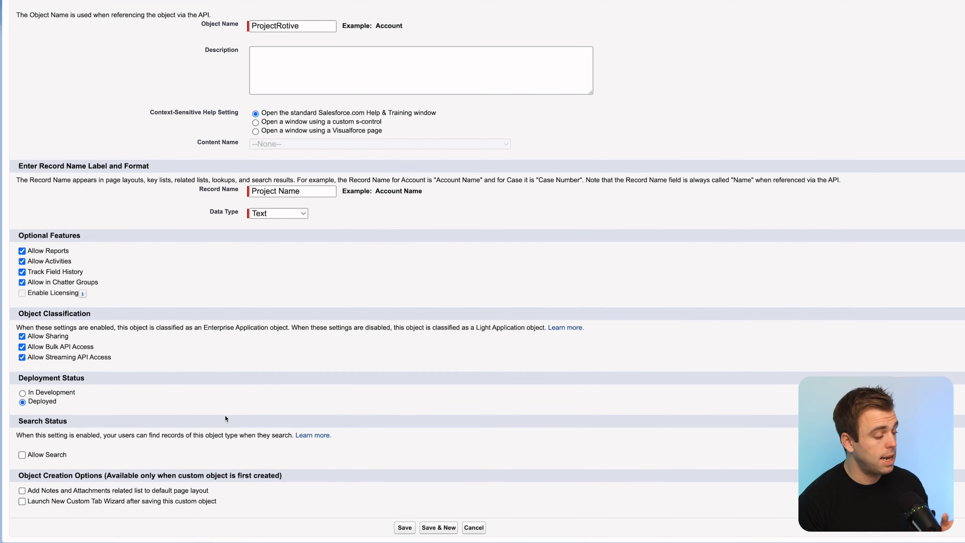
{"action": "left_click", "coordinate": [22, 455]}
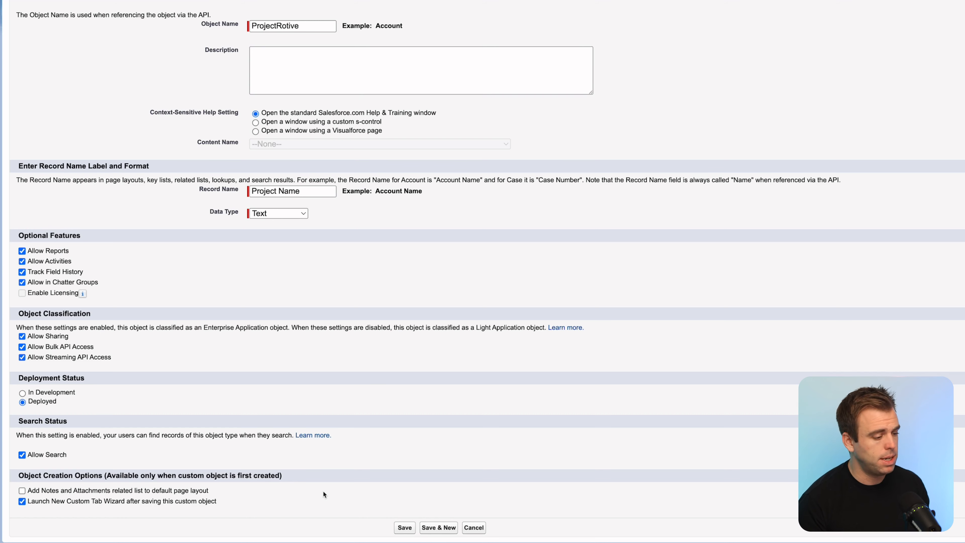
{"action": "left_click", "coordinate": [405, 527]}
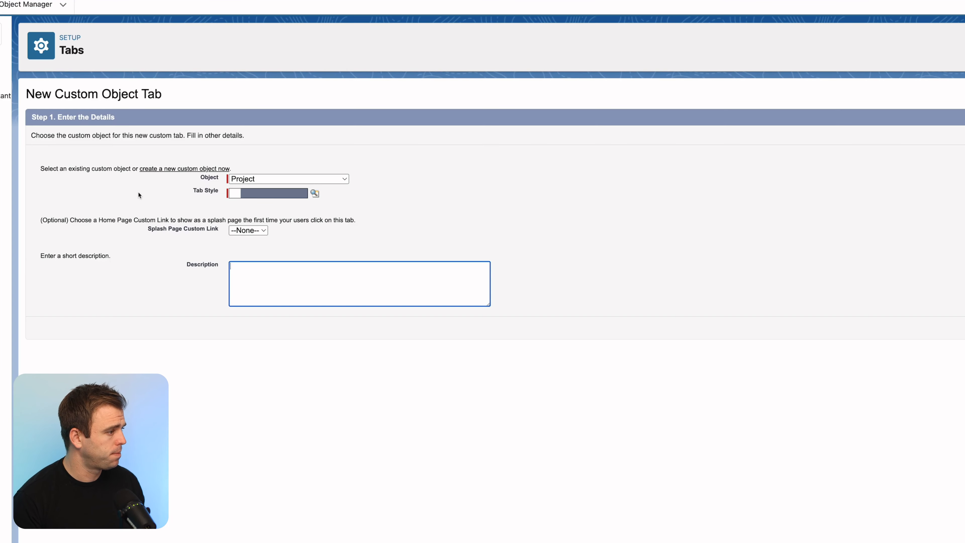
Step: Choose the Hammer tab style for the Project object's new custom tab
{"action": "left_click", "coordinate": [315, 193]}
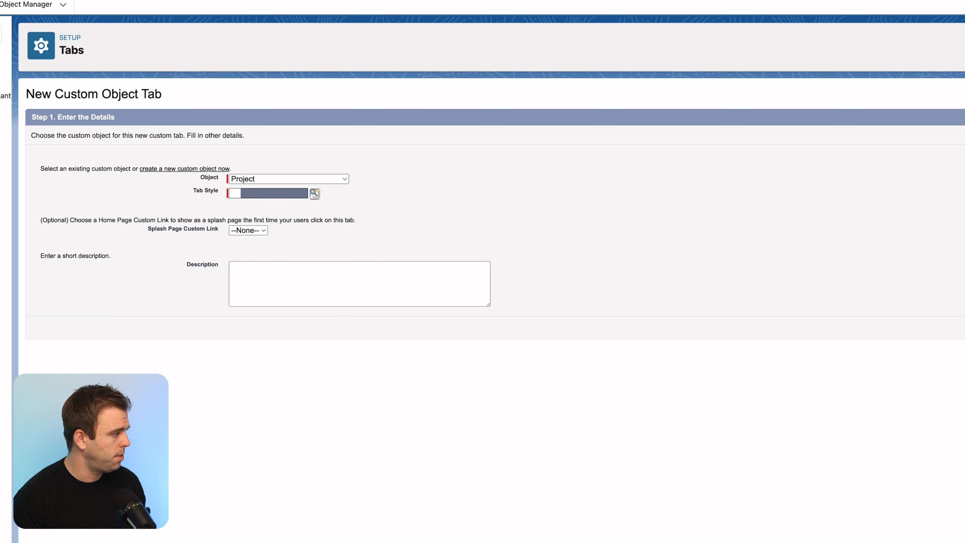
{"action": "left_click_drag", "start_coordinate": [196, 225], "coordinate": [479, 168]}
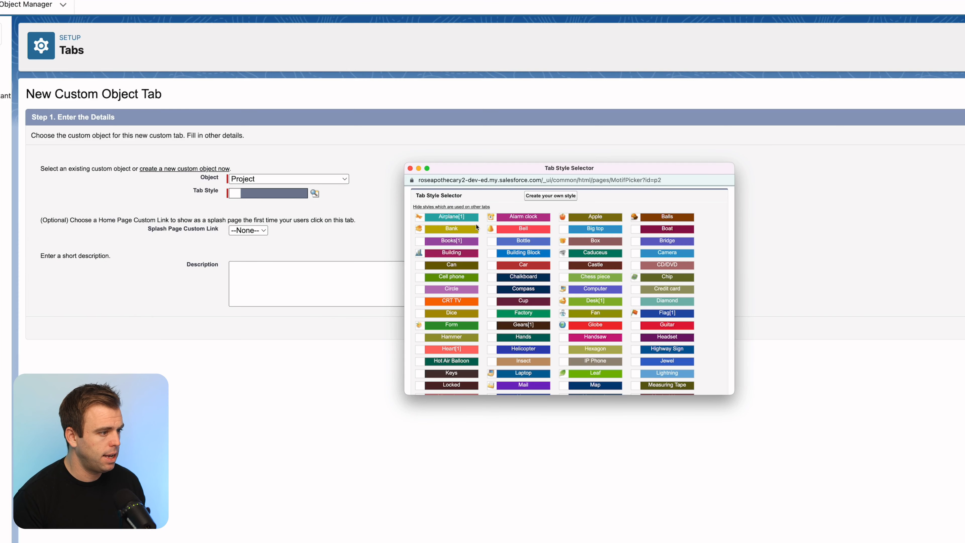
{"action": "scroll", "coordinate": [551, 266], "scroll_direction": "down", "scroll_amount": 5}
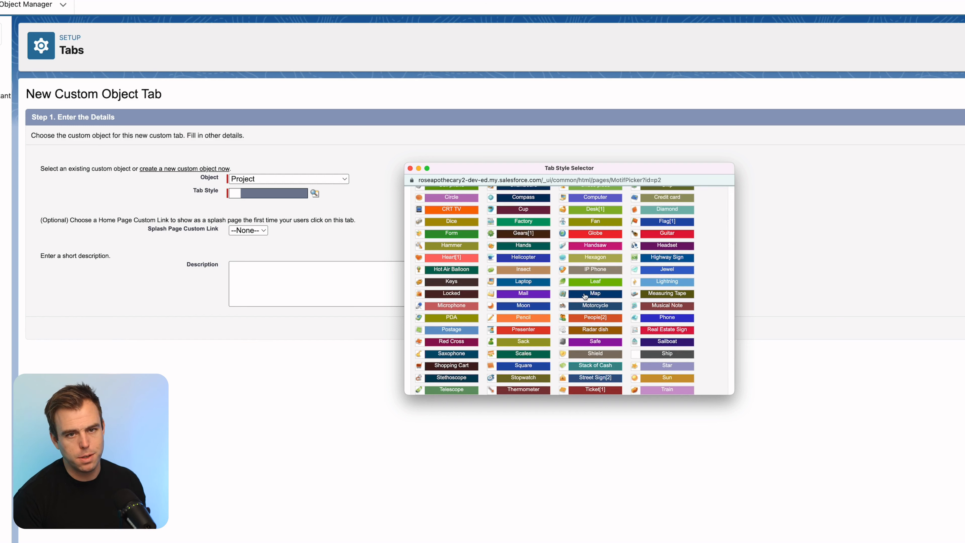
{"action": "scroll", "coordinate": [587, 289], "scroll_direction": "down", "scroll_amount": 3}
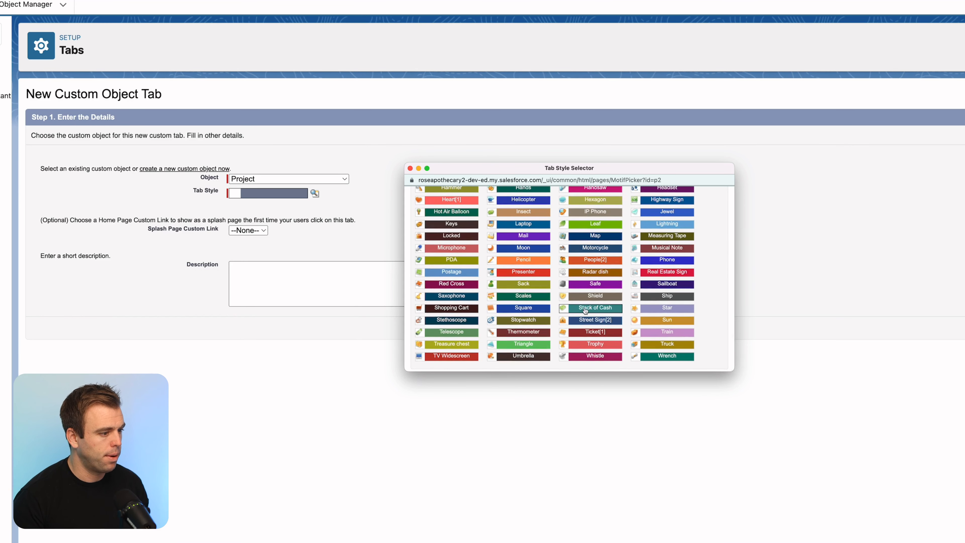
{"action": "scroll", "coordinate": [441, 316], "scroll_direction": "up", "scroll_amount": 7}
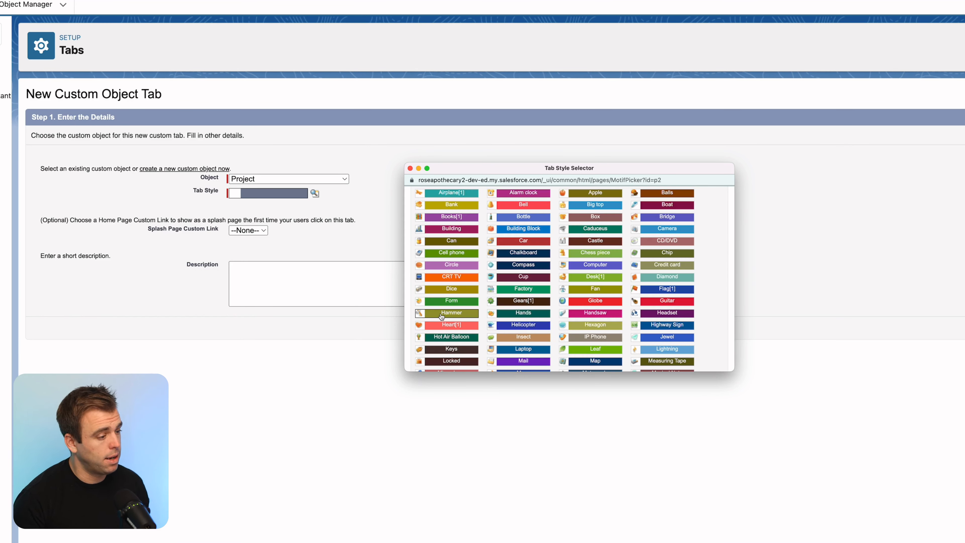
{"action": "left_click", "coordinate": [442, 317]}
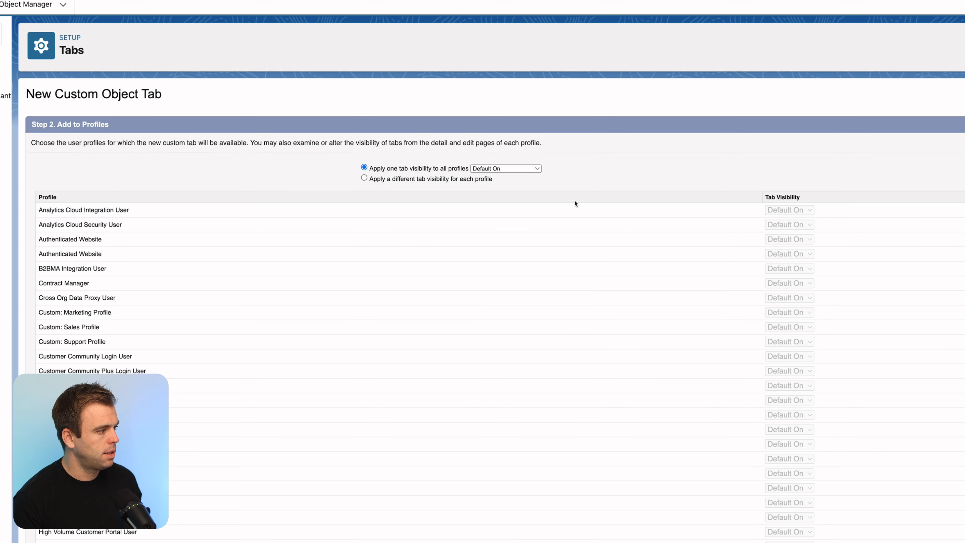
Step: Keep the tab Default On for all profiles, exclude it from every custom app, and save it
{"action": "left_click", "coordinate": [526, 169]}
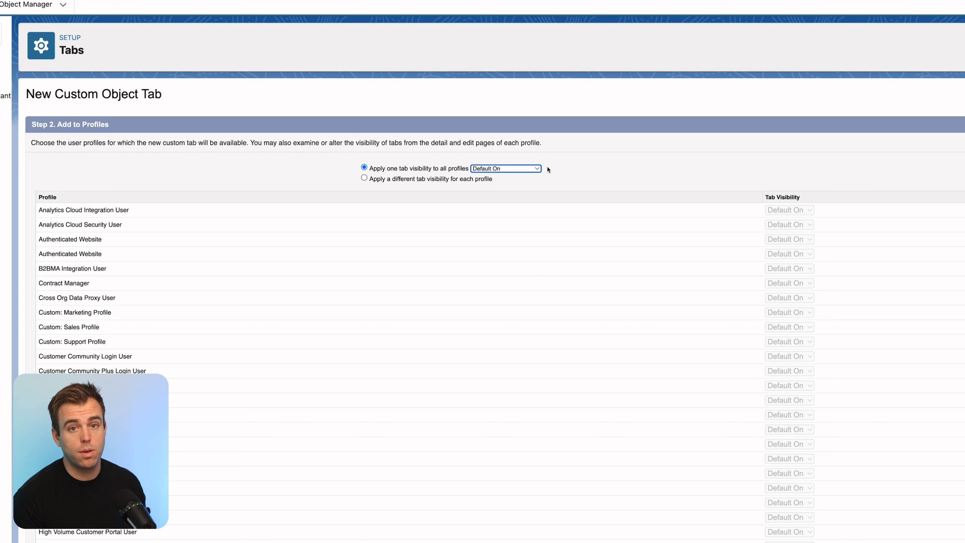
{"action": "left_click", "coordinate": [703, 161]}
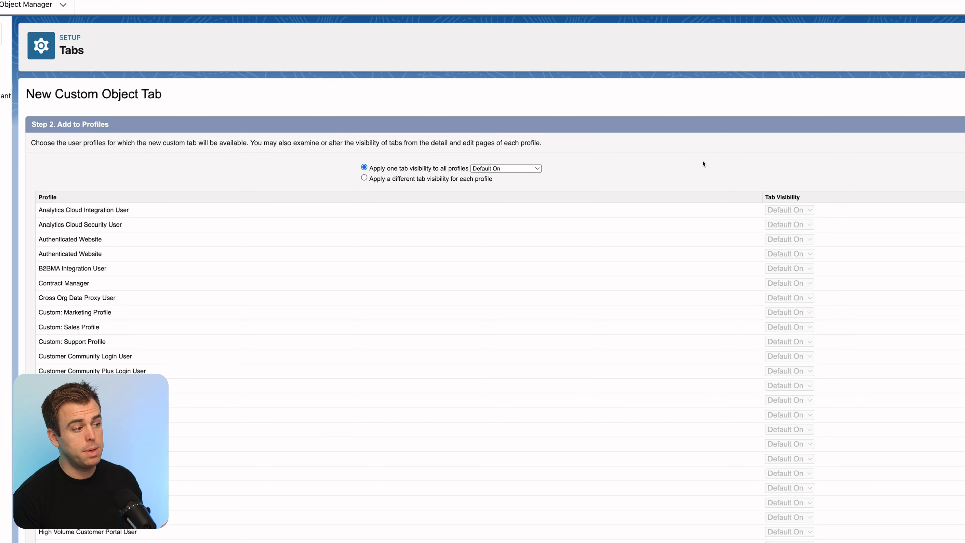
{"action": "scroll", "coordinate": [483, 244], "scroll_direction": "down", "scroll_amount": 6}
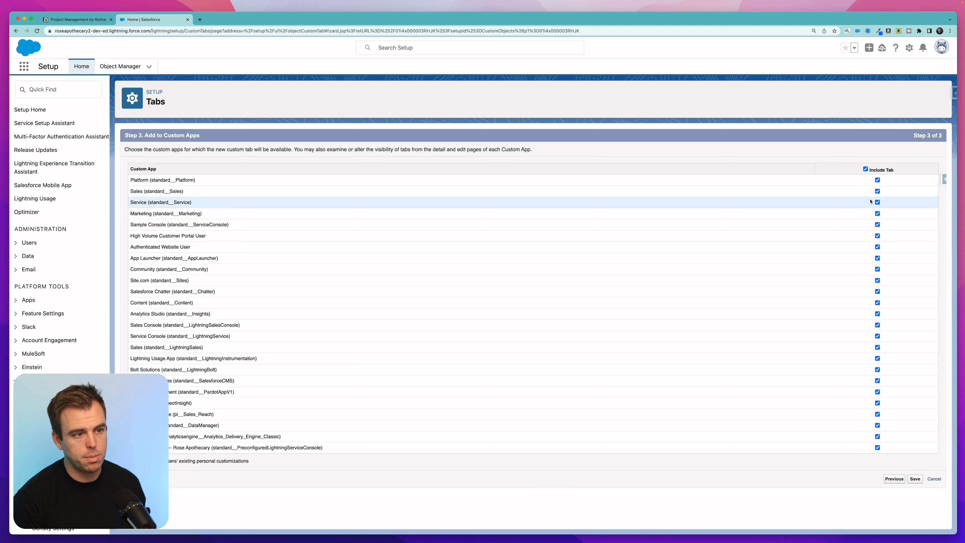
{"action": "left_click", "coordinate": [866, 170]}
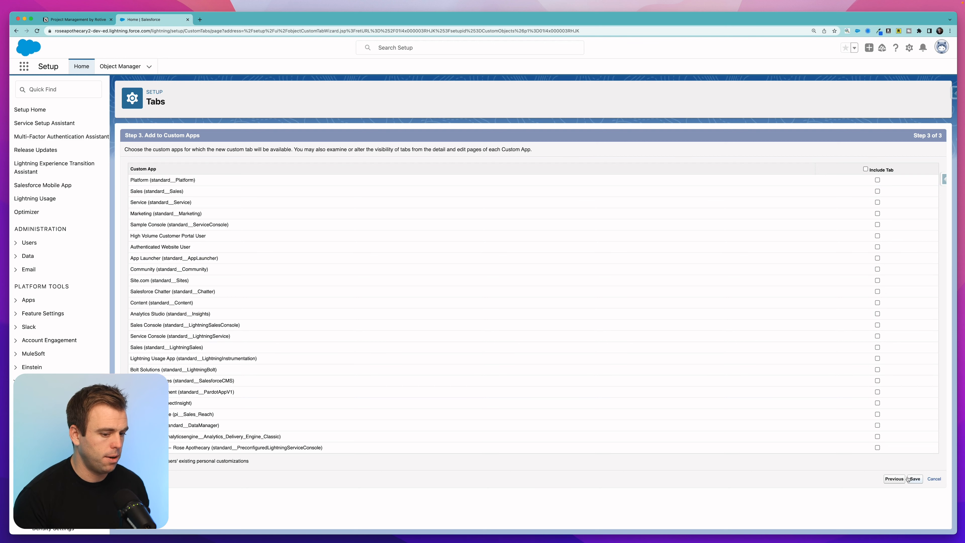
{"action": "left_click", "coordinate": [917, 479]}
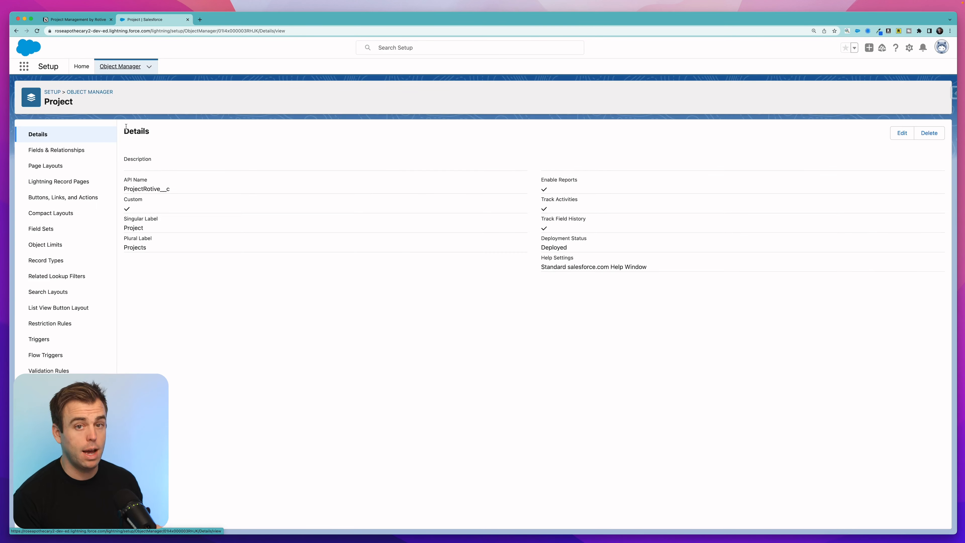
Step: Start a new Lookup Relationship field on the Project object and relate it to Account
{"action": "left_click", "coordinate": [69, 149]}
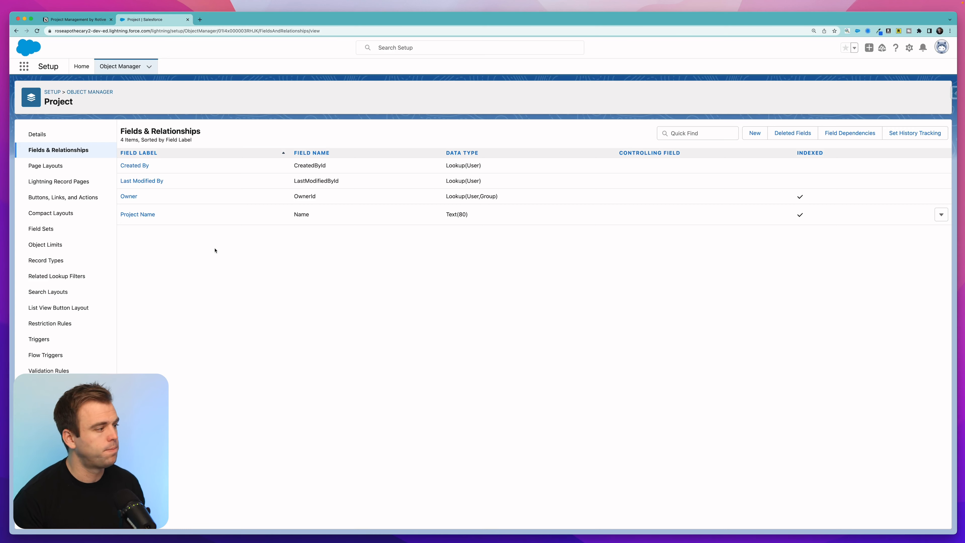
{"action": "left_click", "coordinate": [755, 133]}
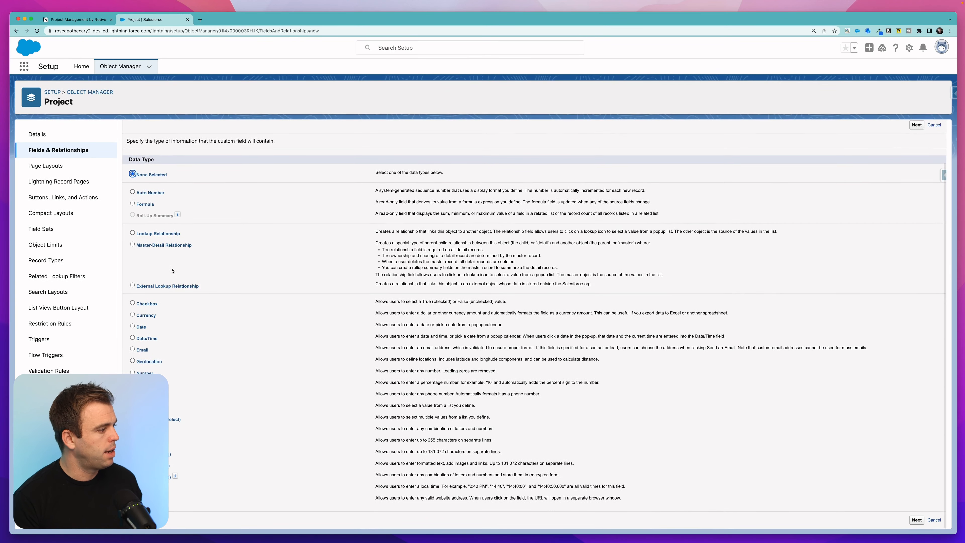
{"action": "left_click_drag", "start_coordinate": [146, 233], "coordinate": [238, 250]}
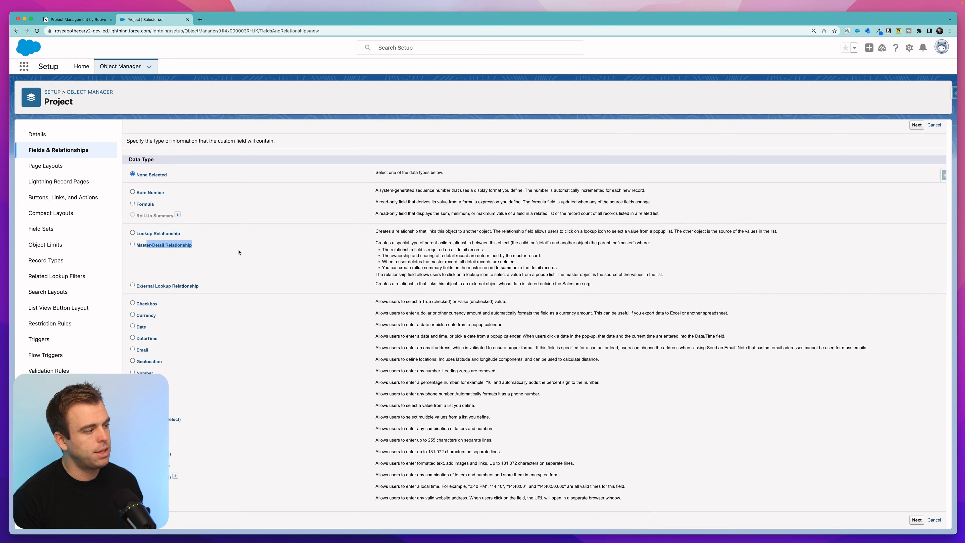
{"action": "left_click", "coordinate": [201, 238]}
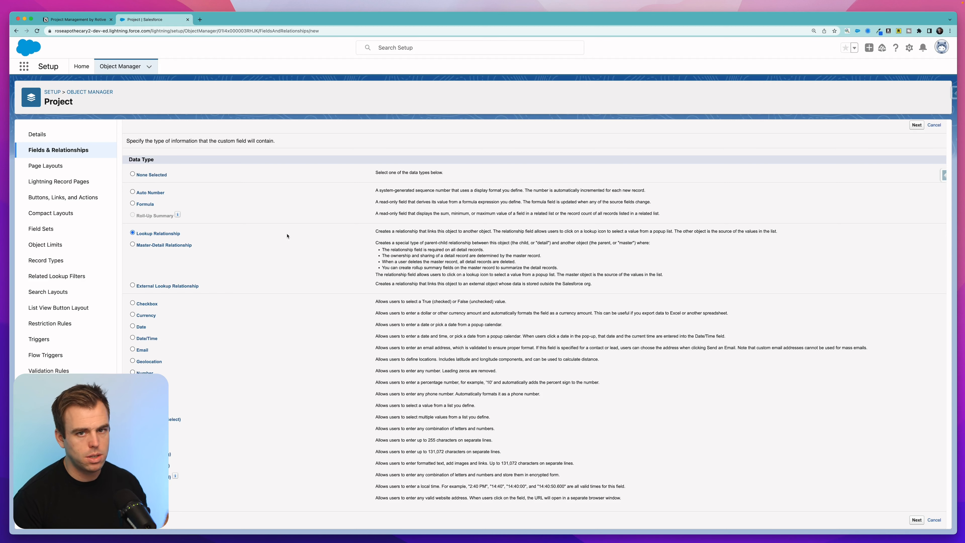
{"action": "key", "text": "Return"}
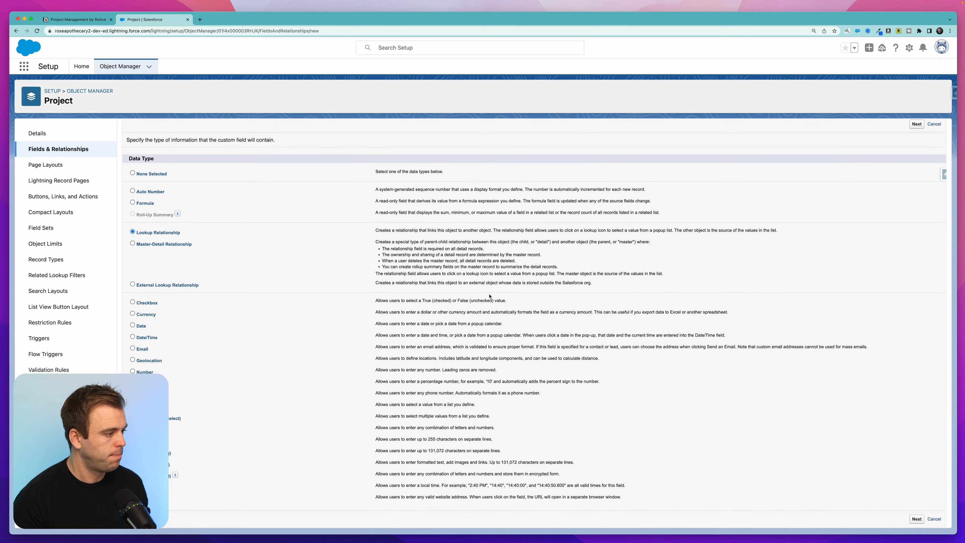
{"action": "left_click", "coordinate": [357, 205]}
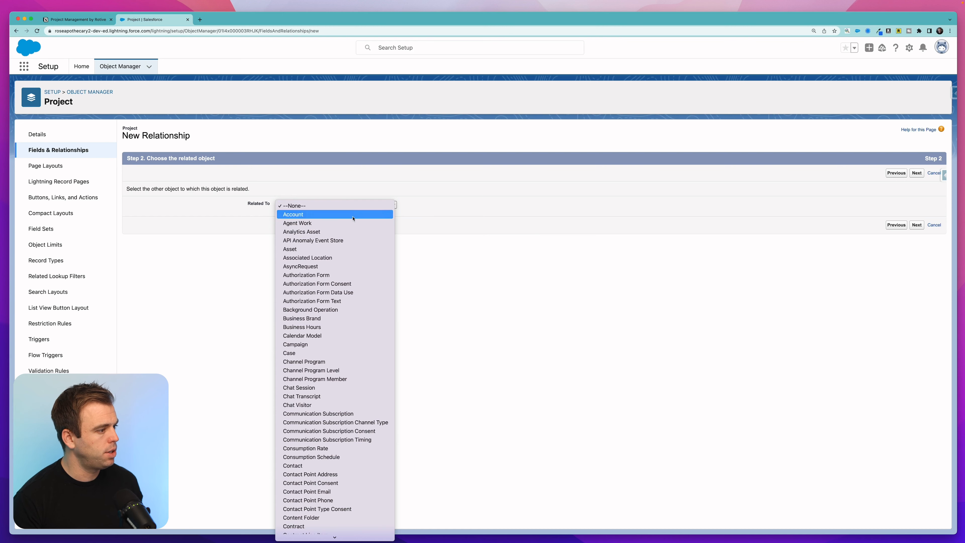
{"action": "left_click", "coordinate": [354, 215]}
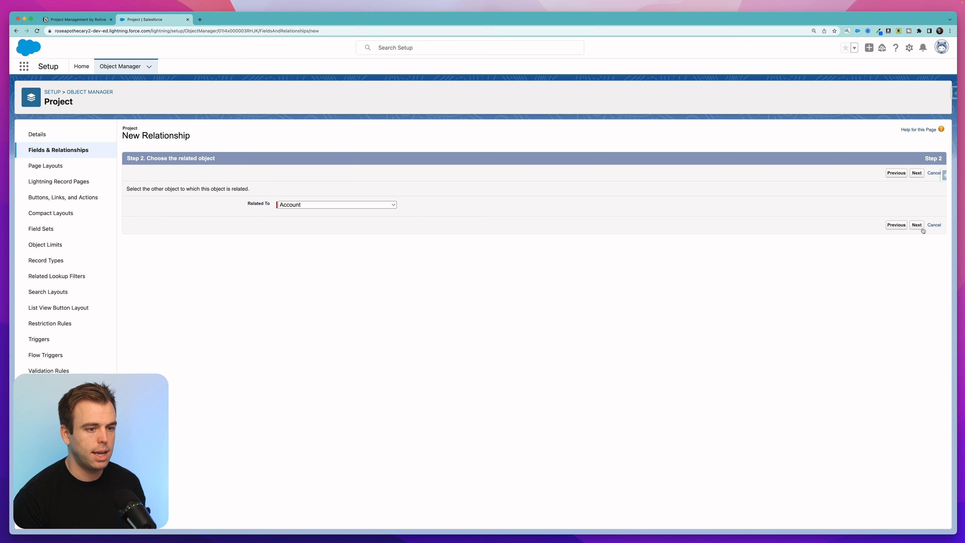
Step: Keep the Account lookup's default label and field-level security, add it to the Project Layout, and save the field
{"action": "left_click", "coordinate": [392, 186]}
{"action": "left_click", "coordinate": [918, 385]}
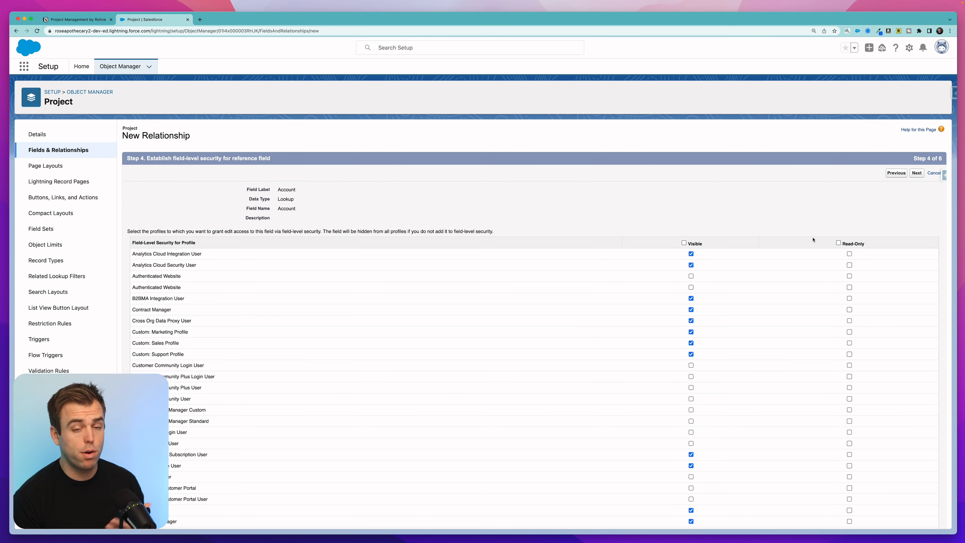
{"action": "left_click", "coordinate": [916, 173]}
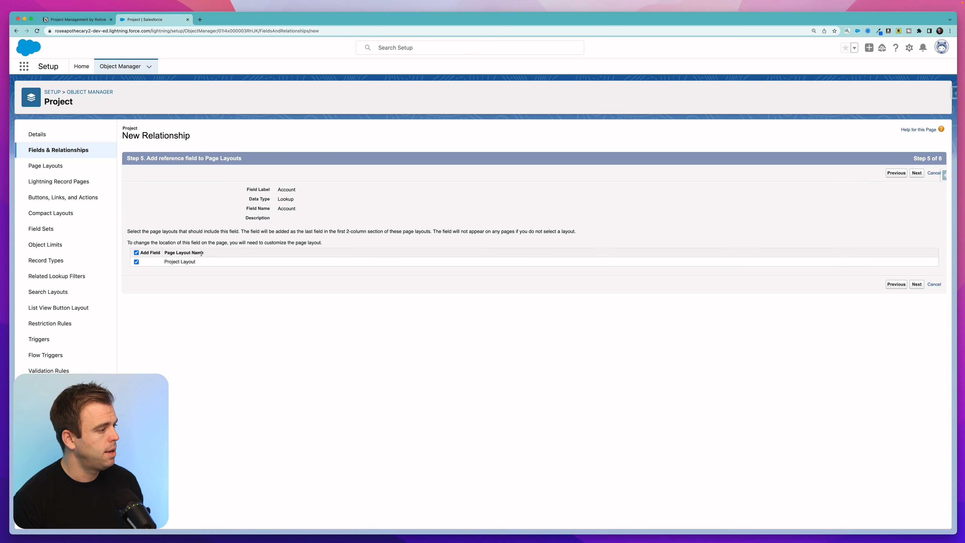
{"action": "left_click", "coordinate": [916, 284]}
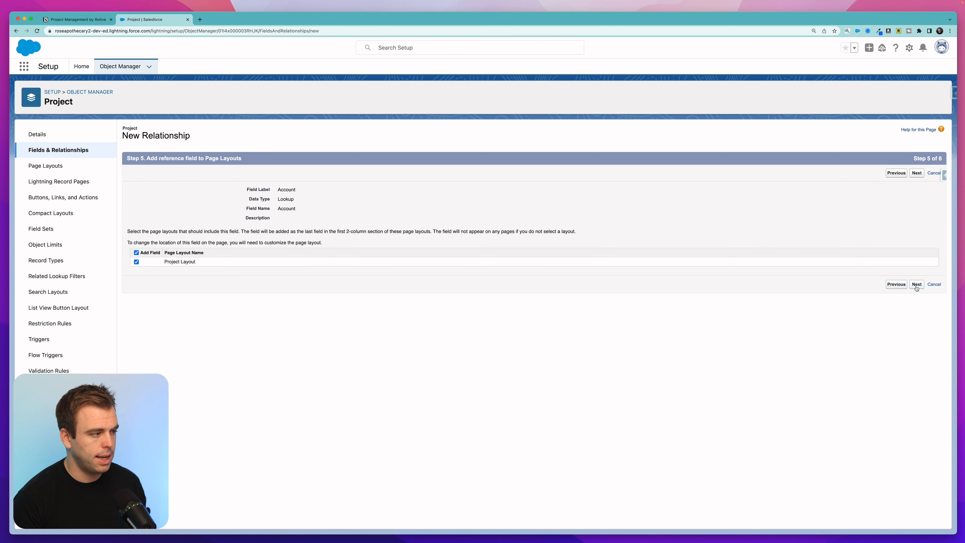
{"action": "left_click", "coordinate": [235, 240]}
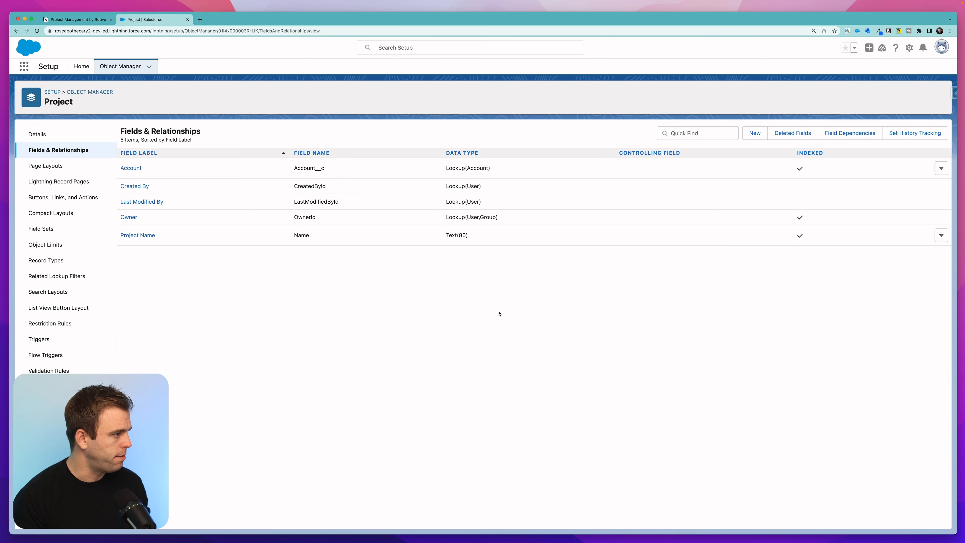
Step: Start a new Picklist field labelled Status on the Project object, with its own values instead of a global value set
{"action": "left_click", "coordinate": [755, 133]}
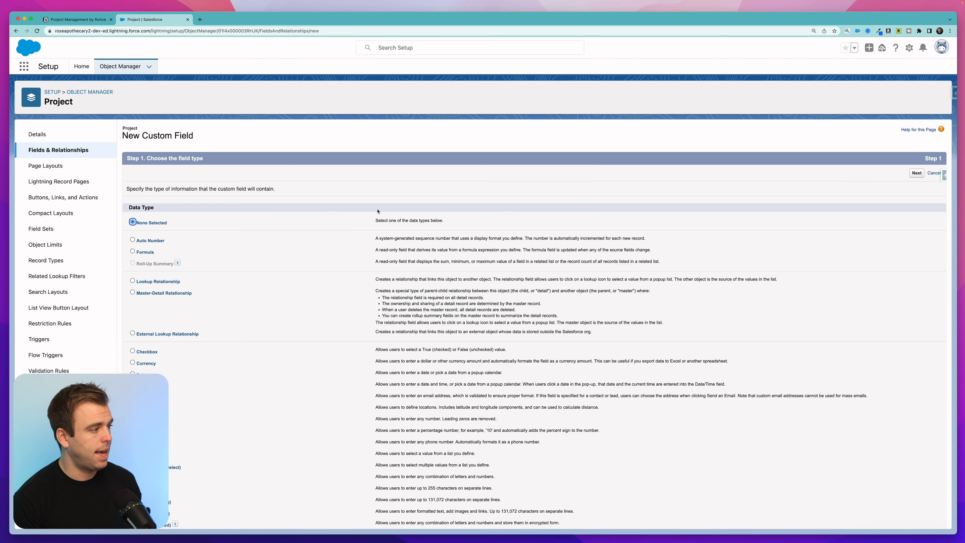
{"action": "scroll", "coordinate": [181, 271], "scroll_direction": "down", "scroll_amount": 3}
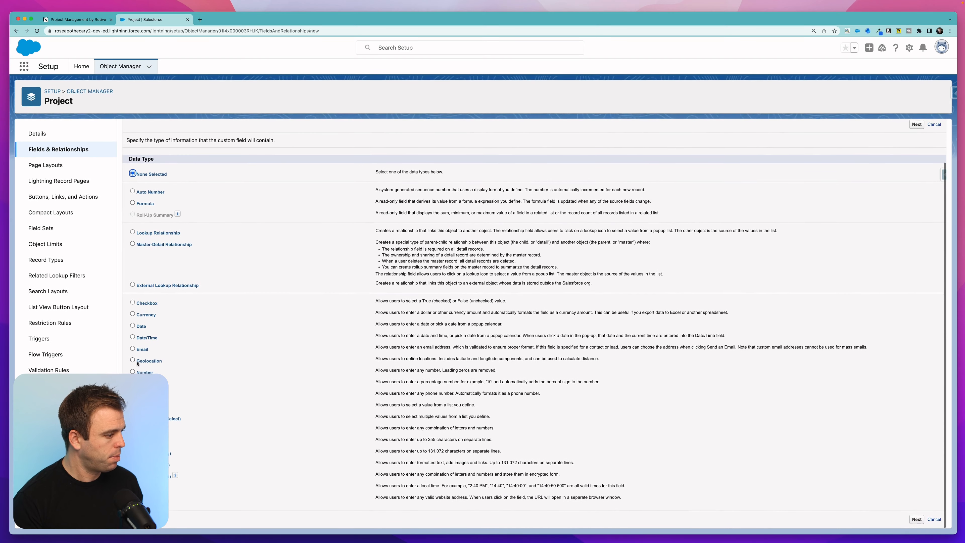
{"action": "left_click", "coordinate": [133, 407]}
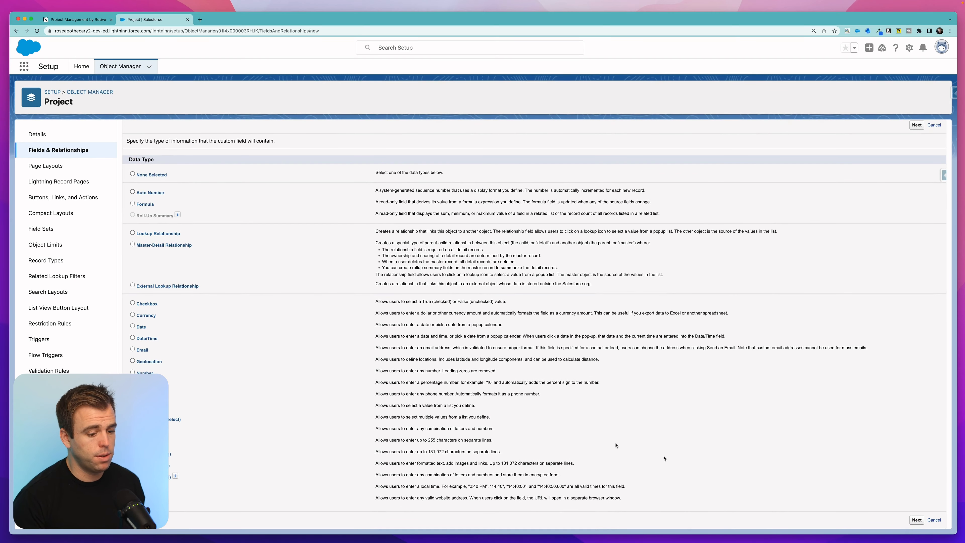
{"action": "left_click", "coordinate": [916, 520]}
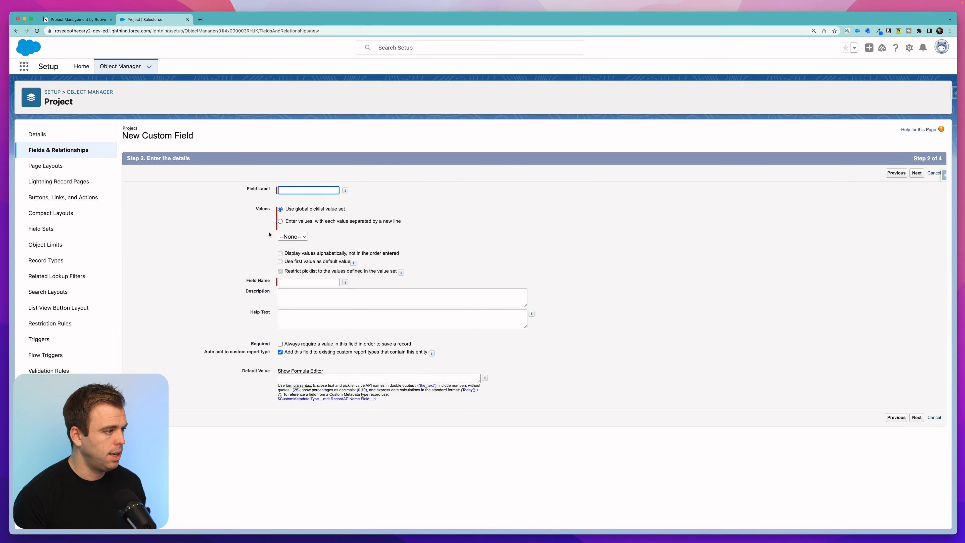
{"action": "type", "text": "Status"}
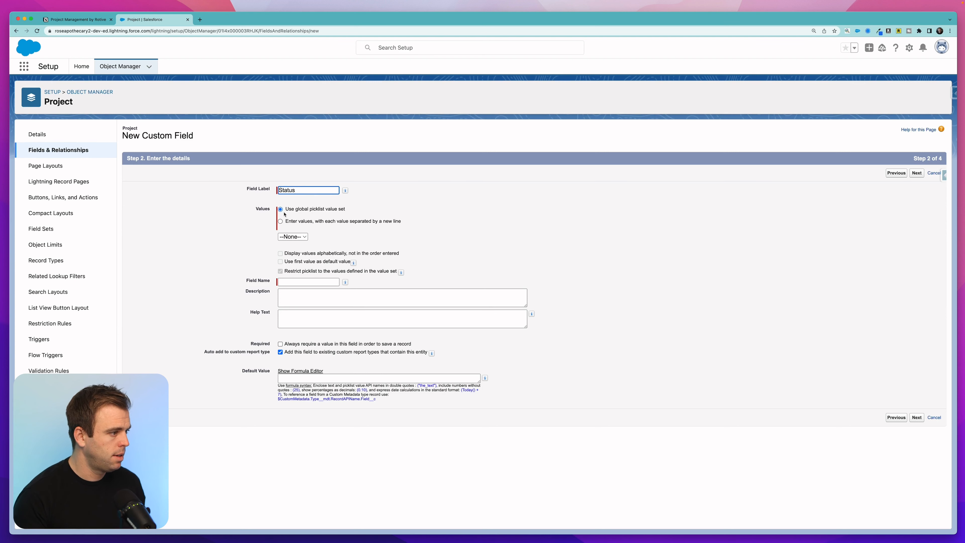
{"action": "left_click", "coordinate": [303, 221]}
{"action": "left_click", "coordinate": [324, 261]}
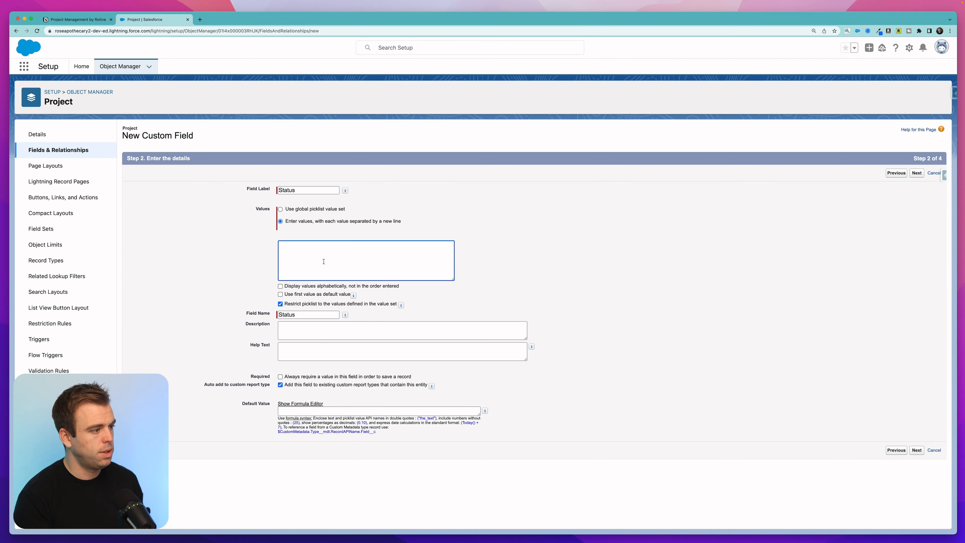
Step: List the Status values New, In Progress, Completed and Dropped in that order, using the first value as default
{"action": "type", "text": "New"}
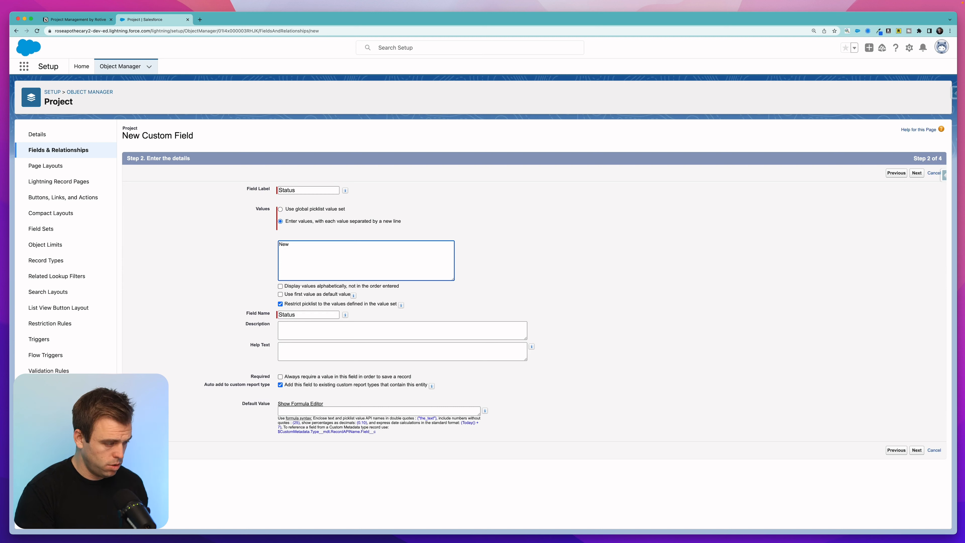
{"action": "type", "text": "Dropp"}
{"action": "key", "text": "Up"}
{"action": "type", "text": "I"}
{"action": "key", "text": "BackSpace"}
{"action": "type", "text": "In Progress"}
{"action": "key", "text": "Return"}
{"action": "type", "text": "Completed"}
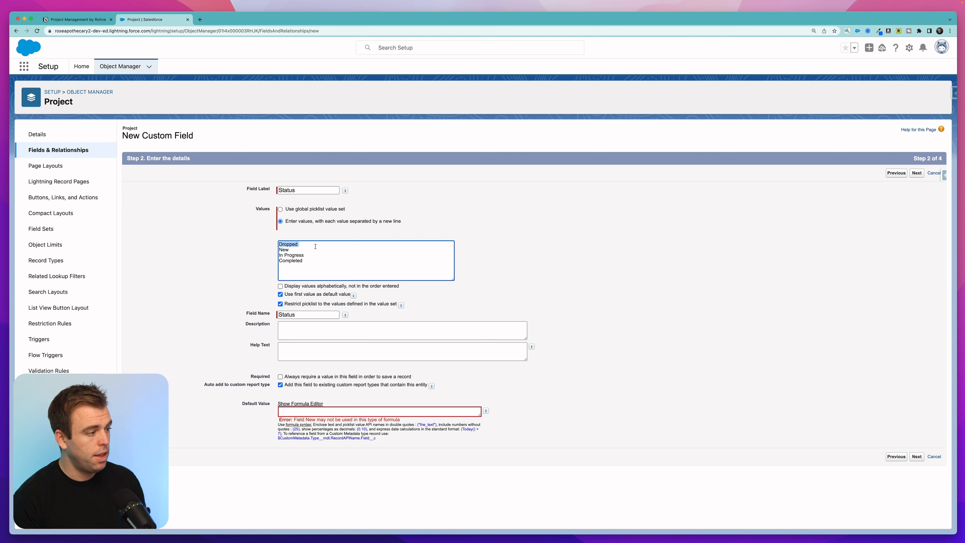
{"action": "key", "text": "BackSpace"}
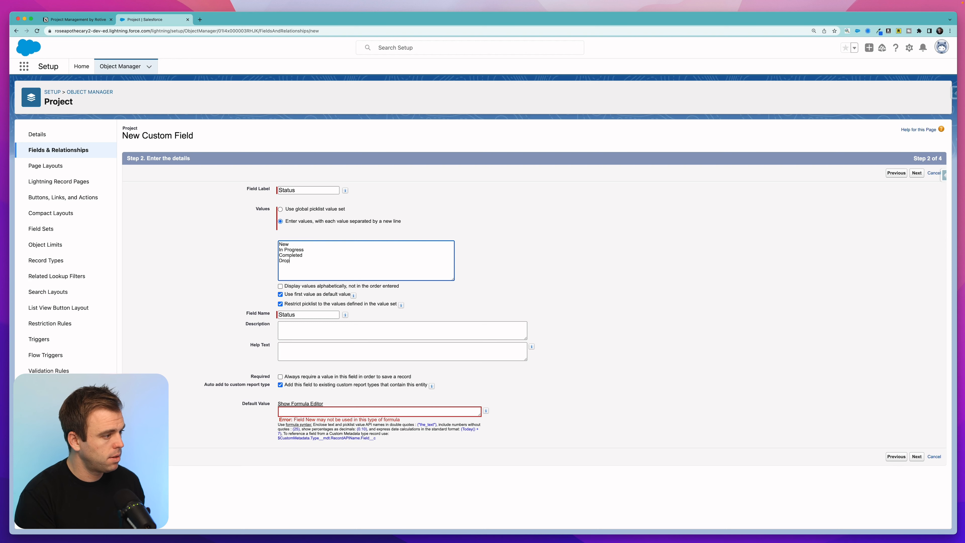
{"action": "left_click", "coordinate": [596, 263]}
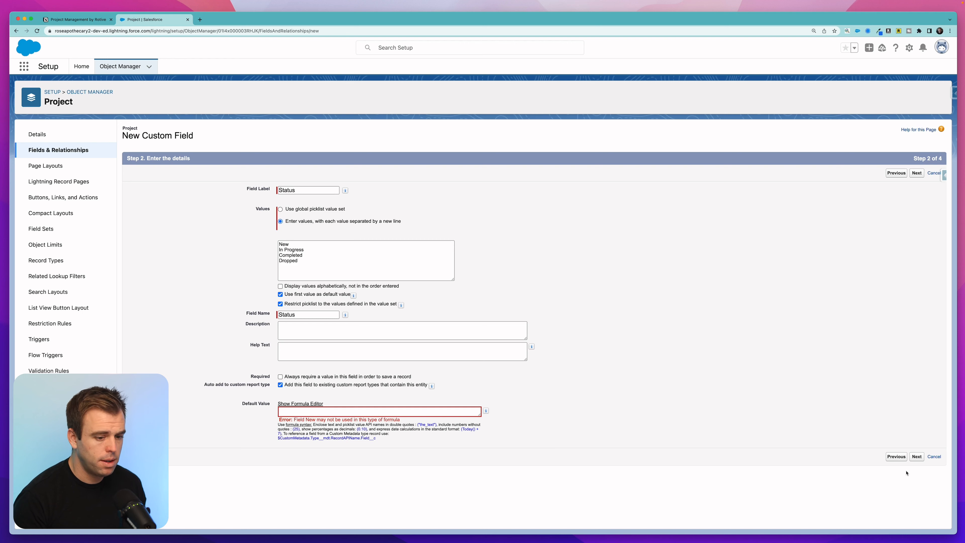
Step: Keep the Status field's default field-level security and page layout assignment, and save the field
{"action": "left_click", "coordinate": [917, 457]}
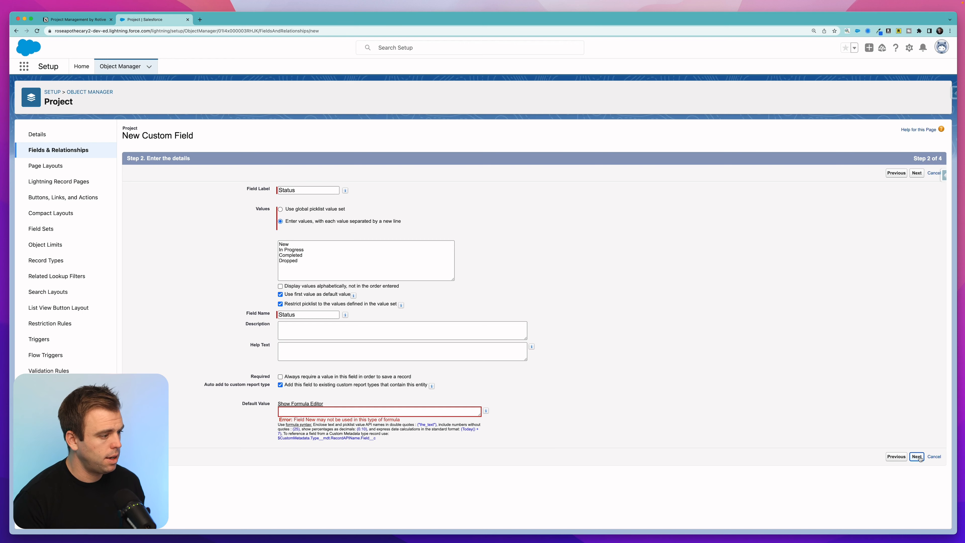
{"action": "left_click", "coordinate": [917, 173]}
{"action": "left_click", "coordinate": [916, 295]}
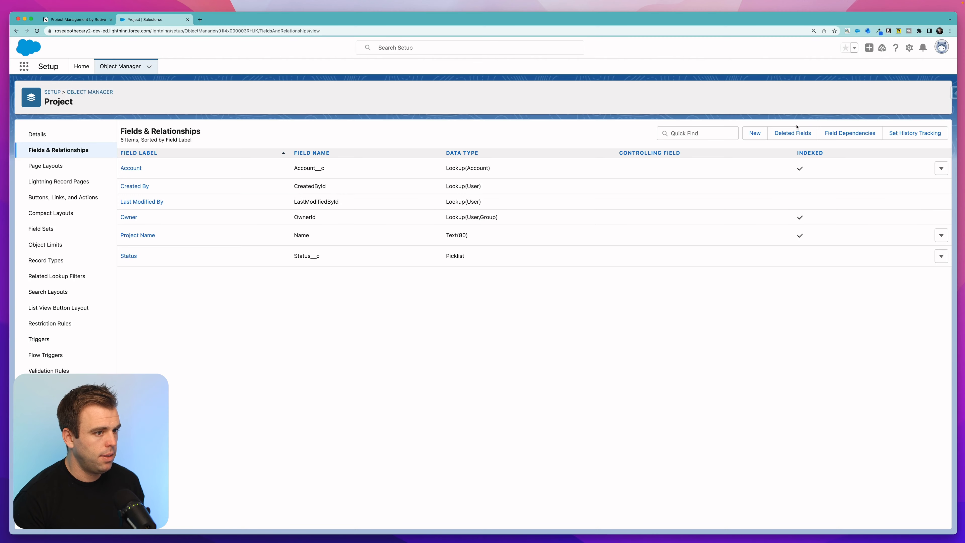
Step: Start a new Text Area (Rich) field labelled Description on the Project object
{"action": "left_click", "coordinate": [756, 133]}
{"action": "scroll", "coordinate": [152, 318], "scroll_direction": "down", "scroll_amount": 3}
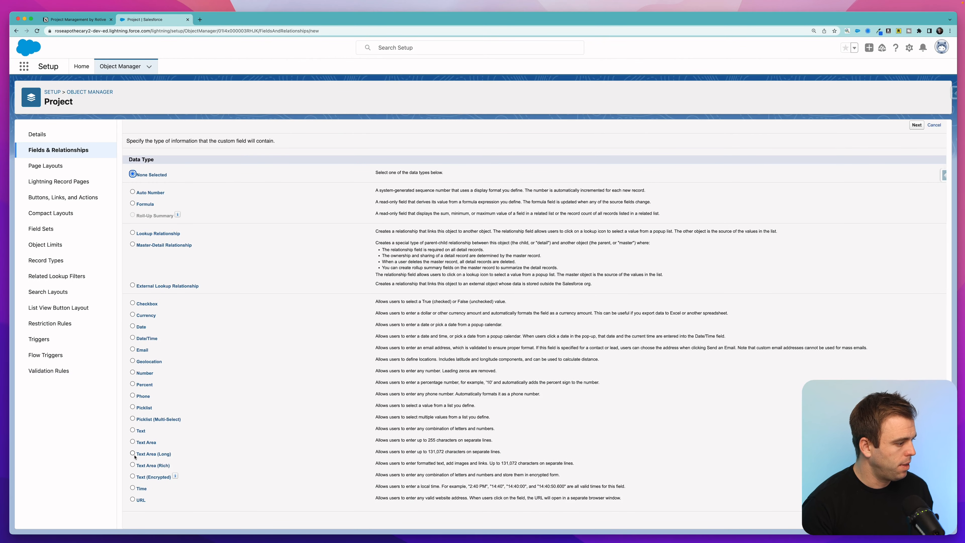
{"action": "left_click", "coordinate": [133, 465]}
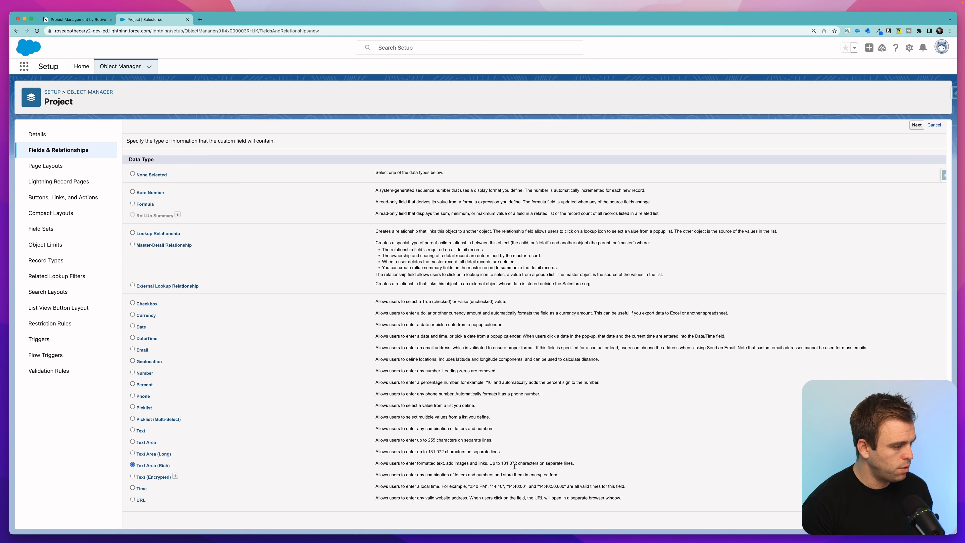
{"action": "left_click", "coordinate": [916, 520]}
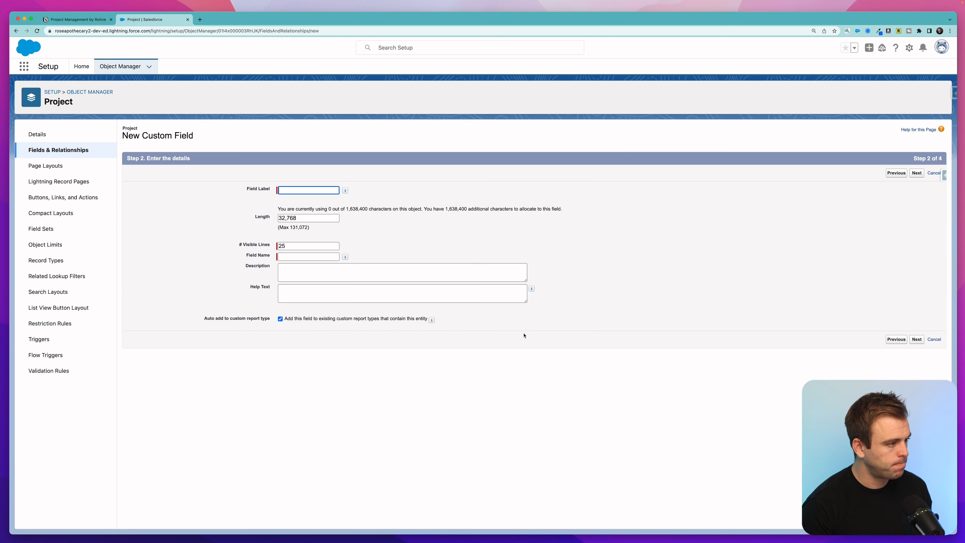
{"action": "type", "text": "D"}
{"action": "key", "text": "BackSpace"}
{"action": "type", "text": "Description"}
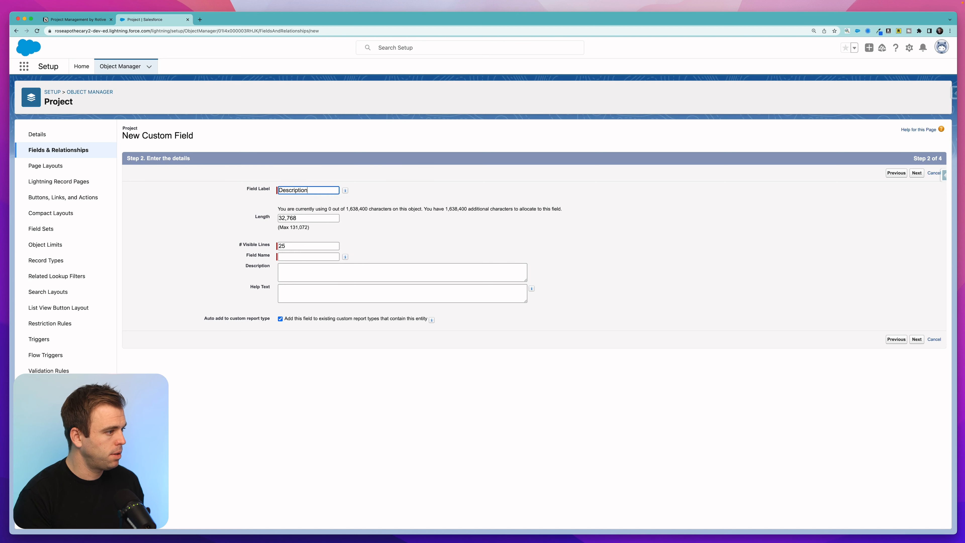
{"action": "key", "text": "Tab"}
Step: Keep the Description field's default security and Project Layout placement, save it, and begin another custom field
{"action": "left_click", "coordinate": [917, 520]}
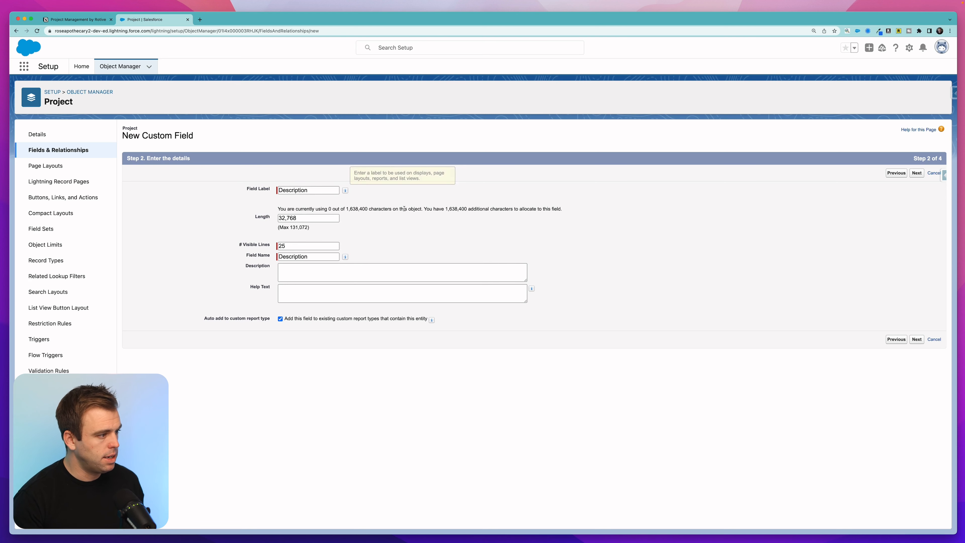
{"action": "left_click", "coordinate": [917, 339]}
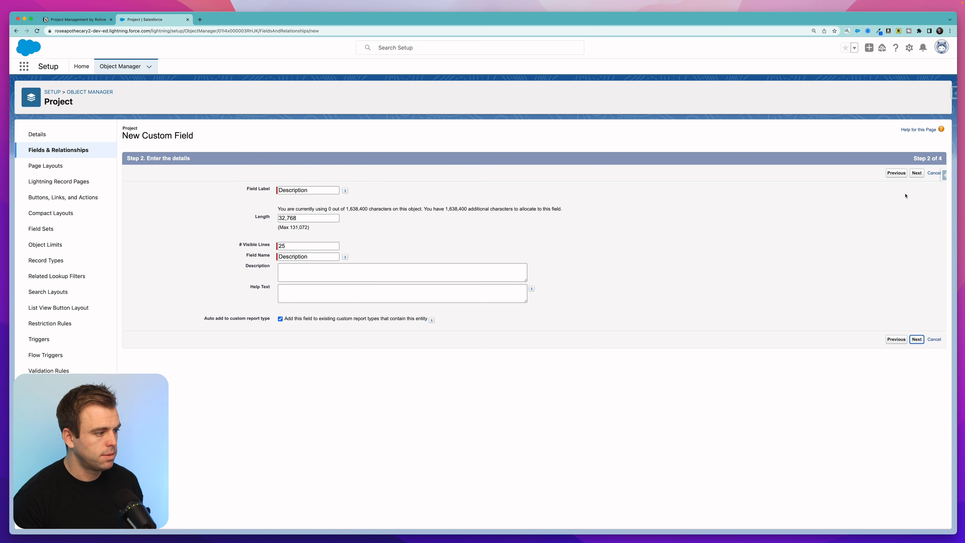
{"action": "left_click", "coordinate": [917, 173]}
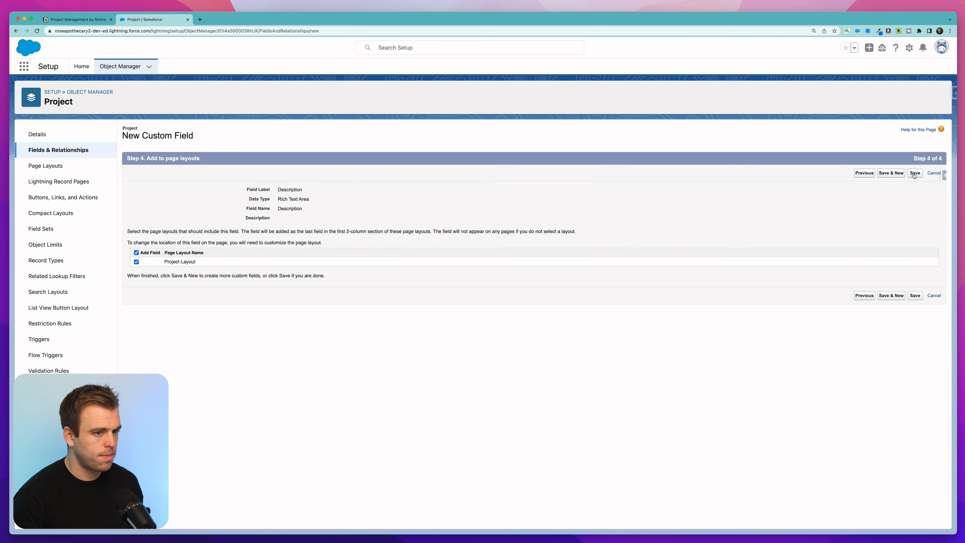
{"action": "left_click", "coordinate": [894, 173]}
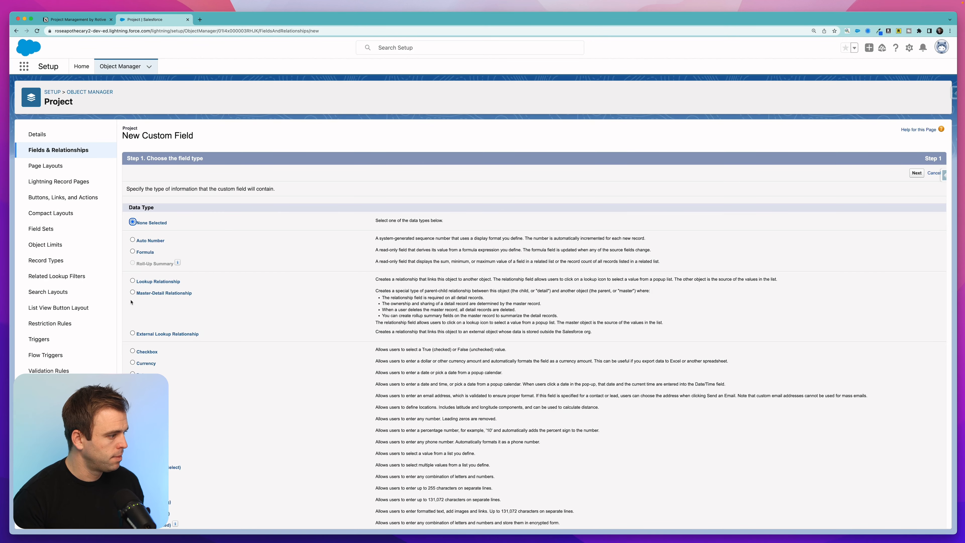
Step: Choose the Date type for the new Project field and label it Deadline
{"action": "scroll", "coordinate": [131, 303], "scroll_direction": "down", "scroll_amount": 3}
{"action": "left_click", "coordinate": [133, 327]}
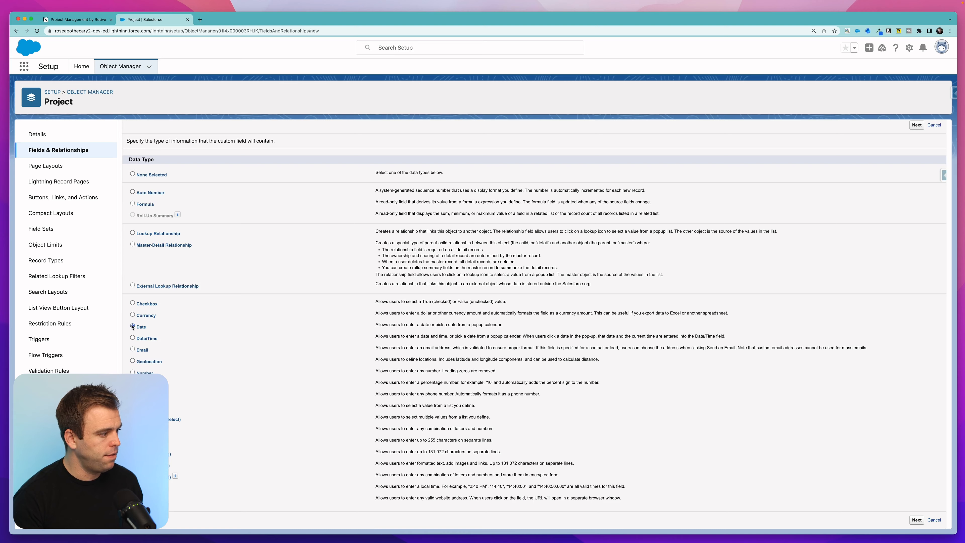
{"action": "scroll", "coordinate": [646, 266], "scroll_direction": "up", "scroll_amount": 3}
{"action": "left_click", "coordinate": [917, 173]}
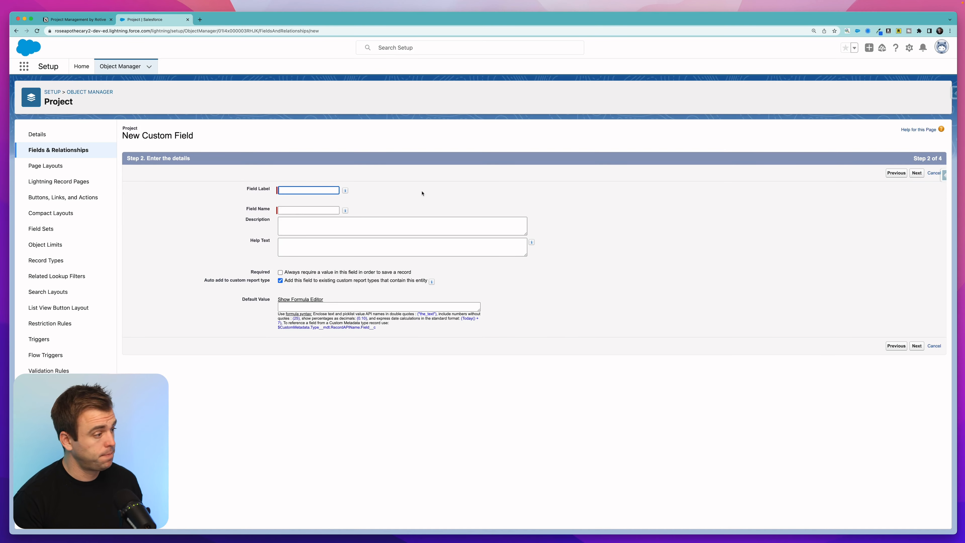
{"action": "type", "text": "Deadline"}
{"action": "left_click", "coordinate": [345, 190]}
Step: Keep the Deadline field's default options, field-level security and page layout assignment, and save it
{"action": "left_click", "coordinate": [918, 346]}
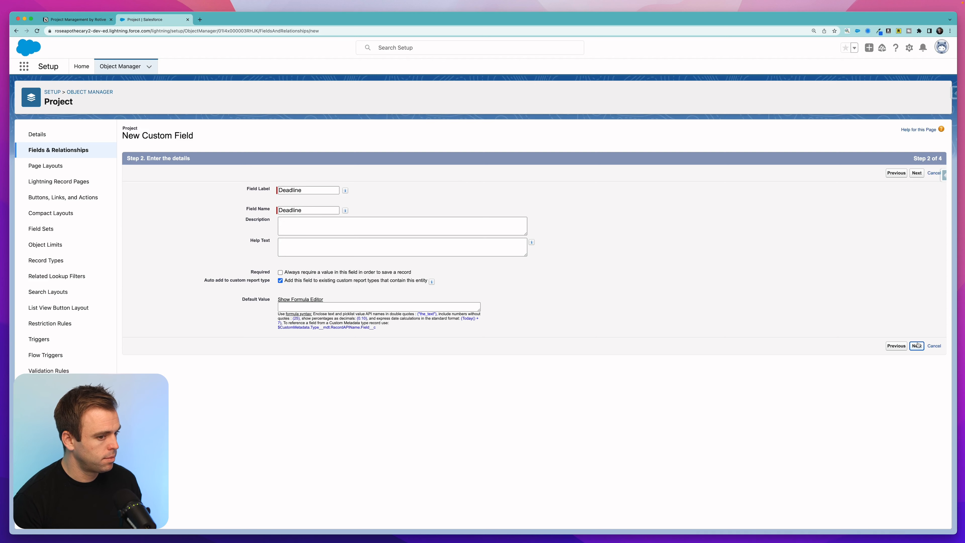
{"action": "left_click", "coordinate": [917, 174]}
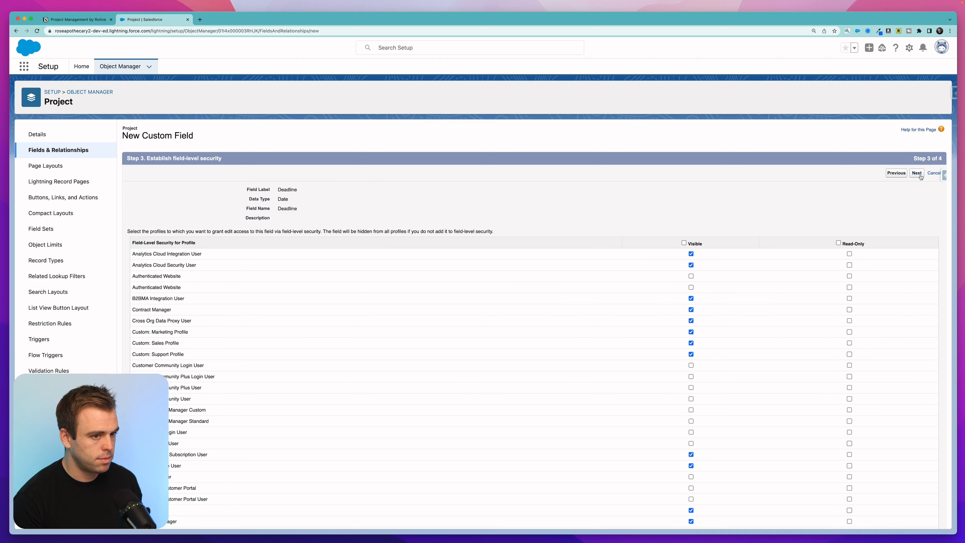
{"action": "left_click", "coordinate": [915, 174]}
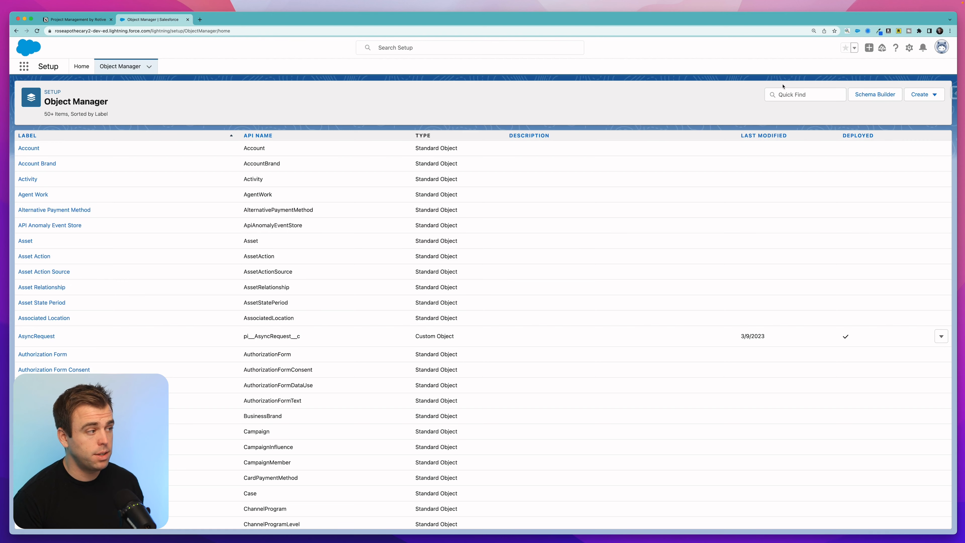
Step: Start a new custom object from the Object Manager and label it Project Template
{"action": "left_click", "coordinate": [922, 94]}
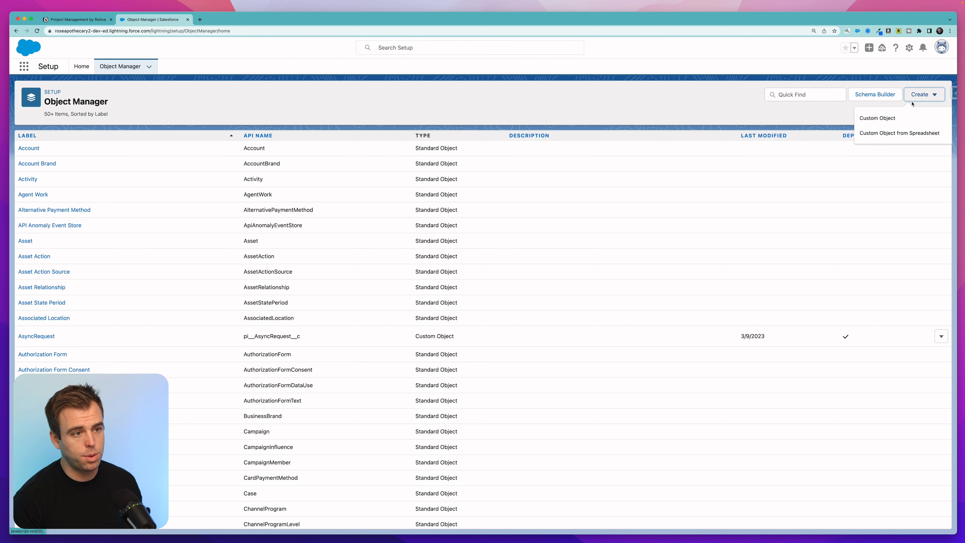
{"action": "left_click", "coordinate": [888, 119]}
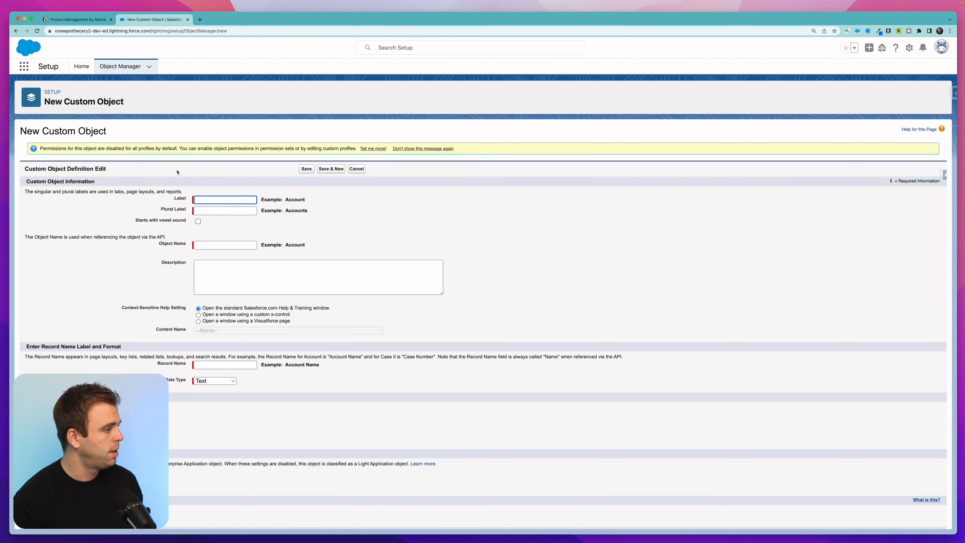
{"action": "left_click", "coordinate": [247, 200]}
{"action": "type", "text": "Project Template"}
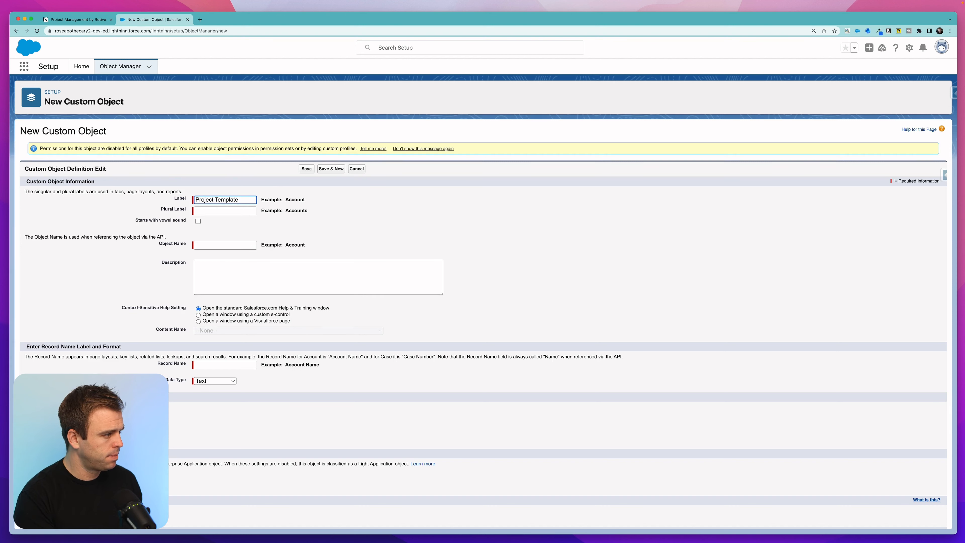
{"action": "key", "text": "Tab"}
Step: Set the new object's API name to Project_TemplateRotive and its plural label to Project Templates
{"action": "left_click", "coordinate": [247, 247]}
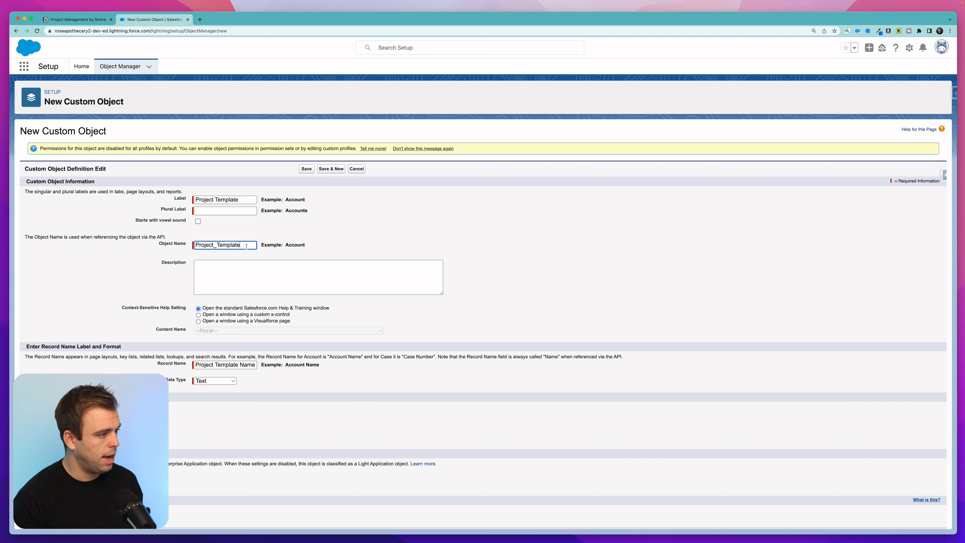
{"action": "type", "text": "Rotive"}
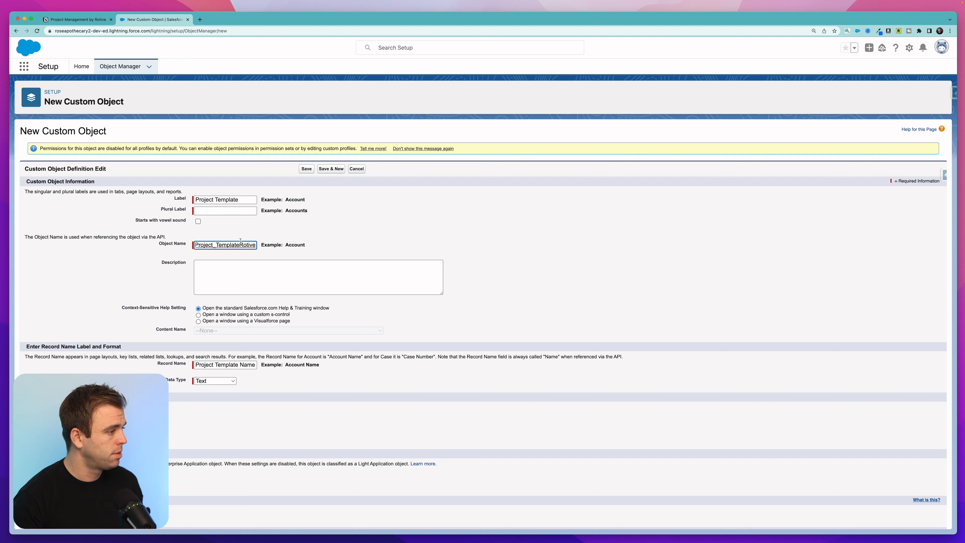
{"action": "left_click", "coordinate": [216, 211]}
{"action": "type", "text": "Project Templates"}
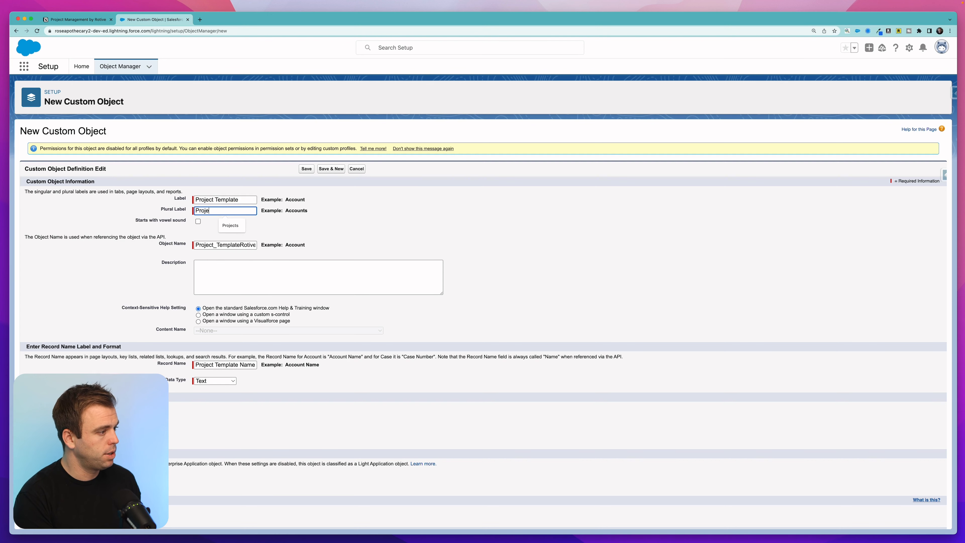
Step: Disable the Sharing, Bulk API and Streaming API classification options, enable launching the custom tab wizard, and save the Project Template object
{"action": "scroll", "coordinate": [171, 329], "scroll_direction": "down", "scroll_amount": 3}
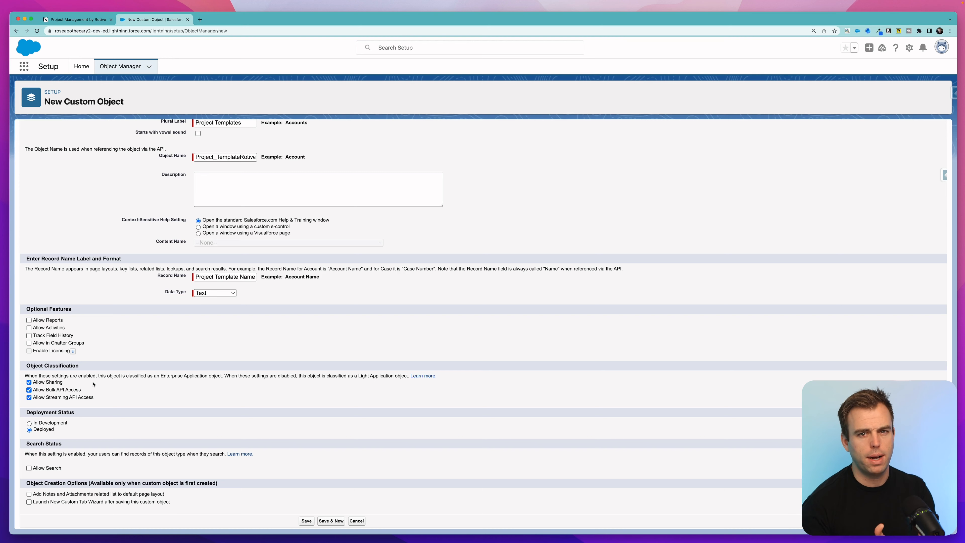
{"action": "left_click", "coordinate": [58, 397]}
{"action": "scroll", "coordinate": [55, 380], "scroll_direction": "down", "scroll_amount": 1}
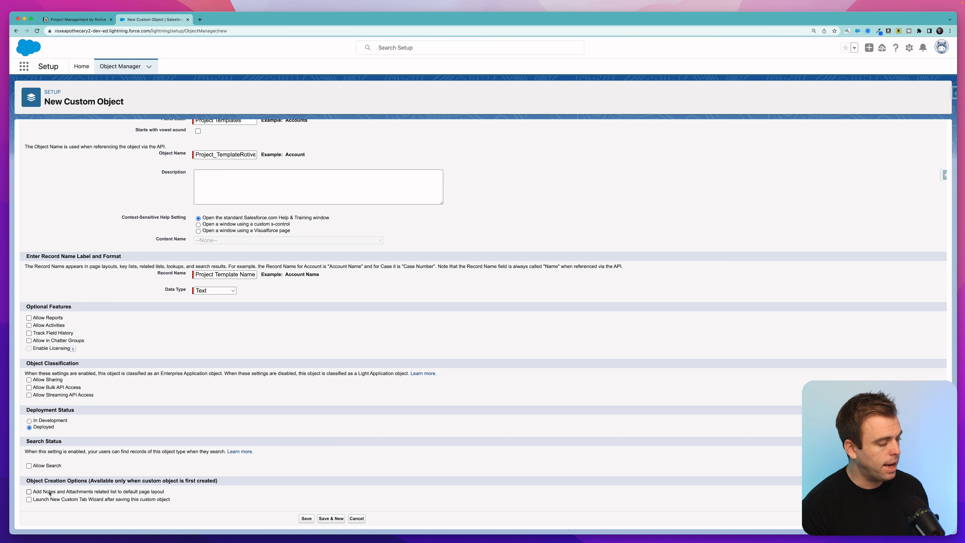
{"action": "left_click", "coordinate": [29, 500]}
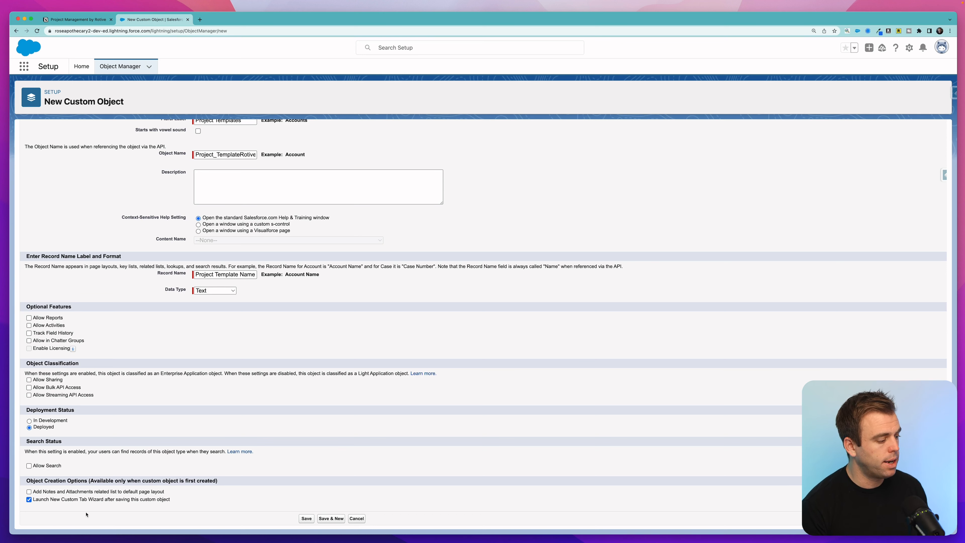
{"action": "left_click", "coordinate": [306, 519]}
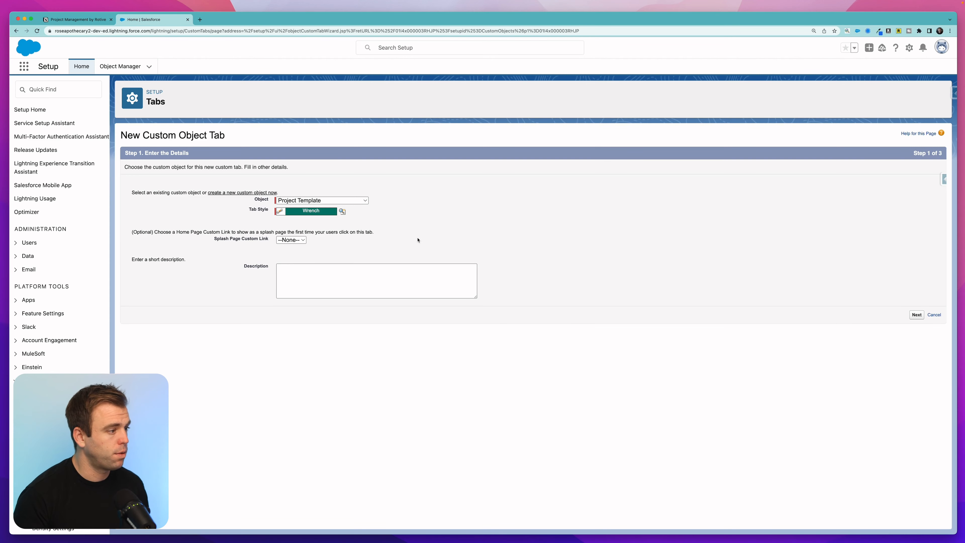
Step: Create the Project Template tab with the Wrench style and default profile visibility, excluding it from all custom apps
{"action": "left_click", "coordinate": [916, 316]}
{"action": "scroll", "coordinate": [803, 492], "scroll_direction": "down", "scroll_amount": 5}
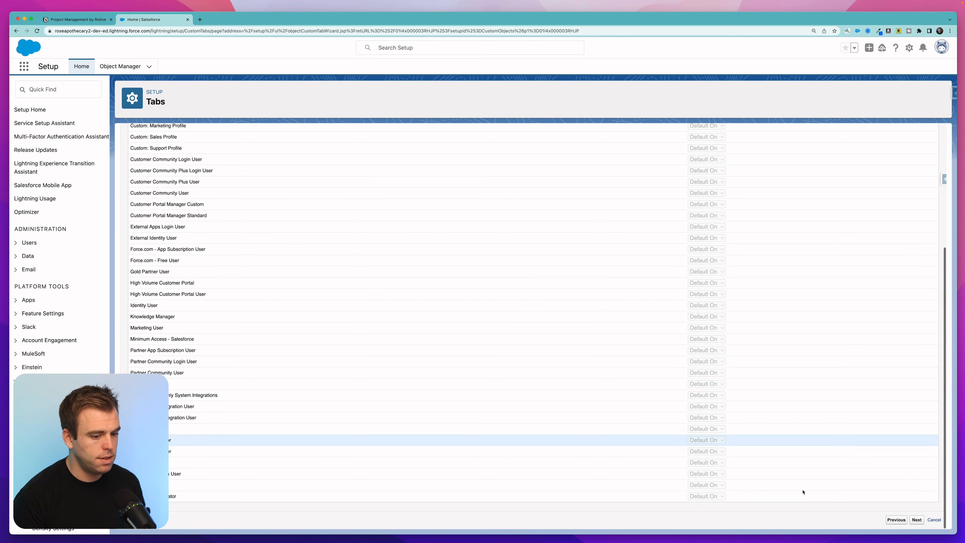
{"action": "left_click", "coordinate": [916, 519]}
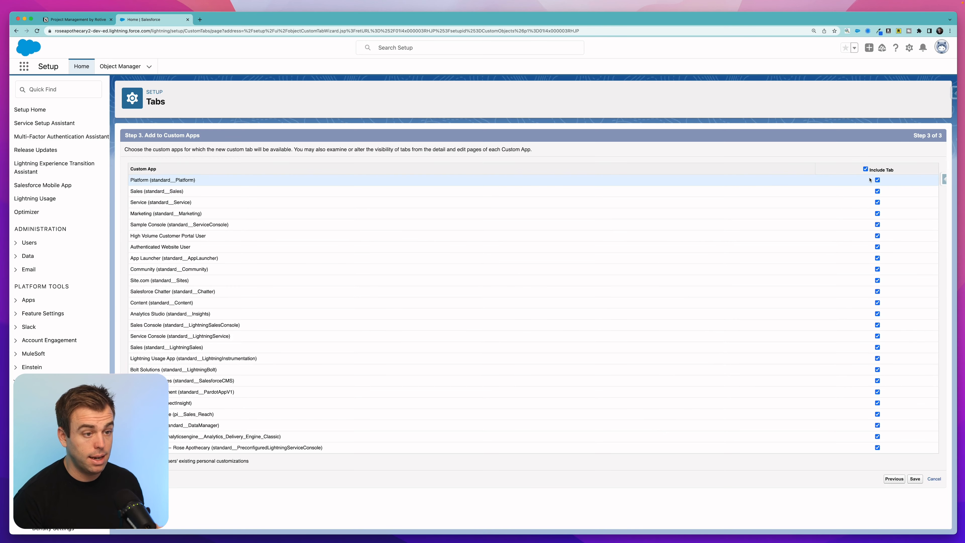
{"action": "left_click", "coordinate": [866, 169]}
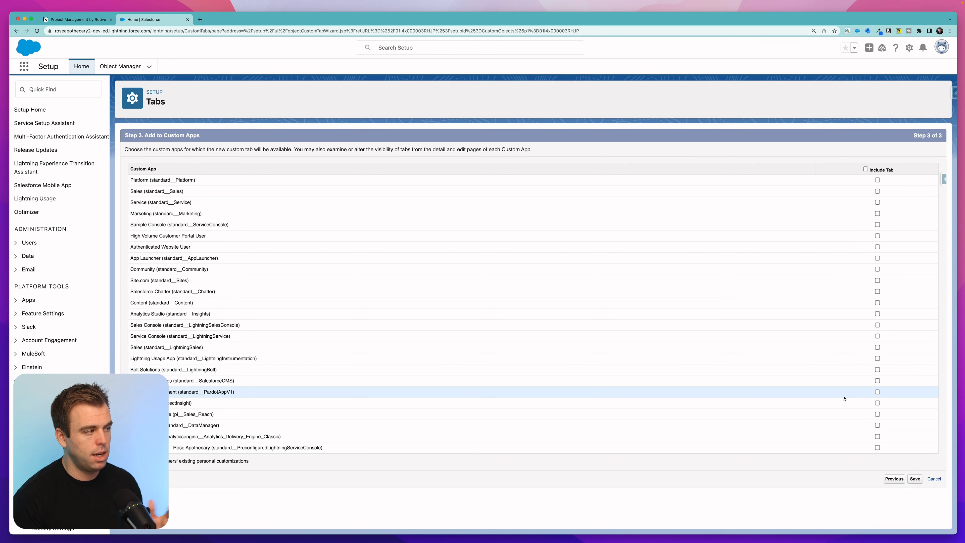
{"action": "left_click", "coordinate": [917, 482]}
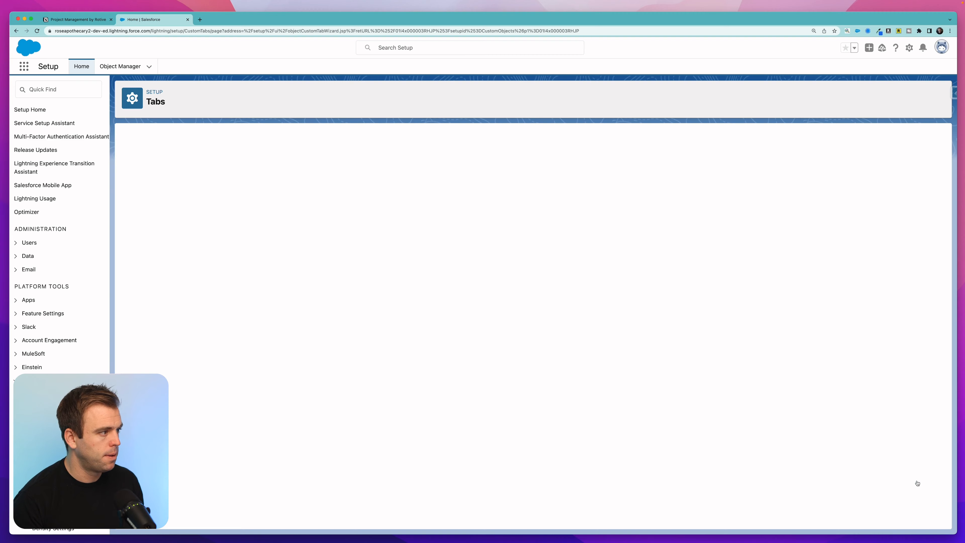
Step: Start a new field on Project Template, choose the Rich Text Area type and label it Description
{"action": "left_click", "coordinate": [59, 155]}
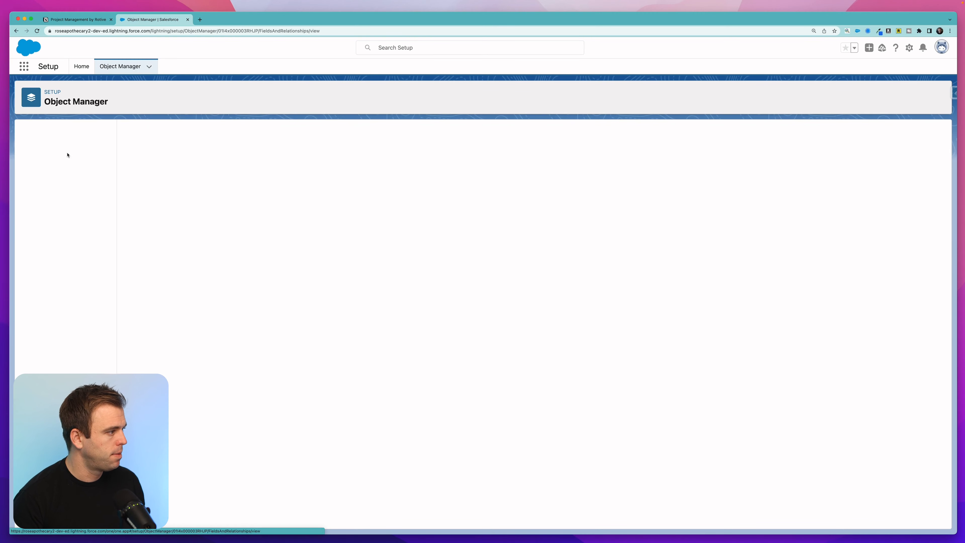
{"action": "left_click", "coordinate": [755, 132]}
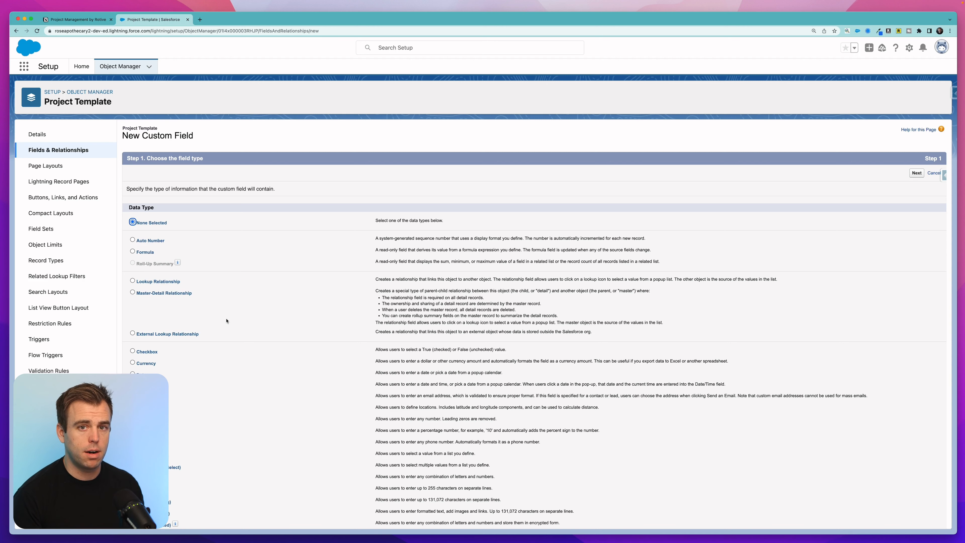
{"action": "scroll", "coordinate": [233, 280], "scroll_direction": "down", "scroll_amount": 2}
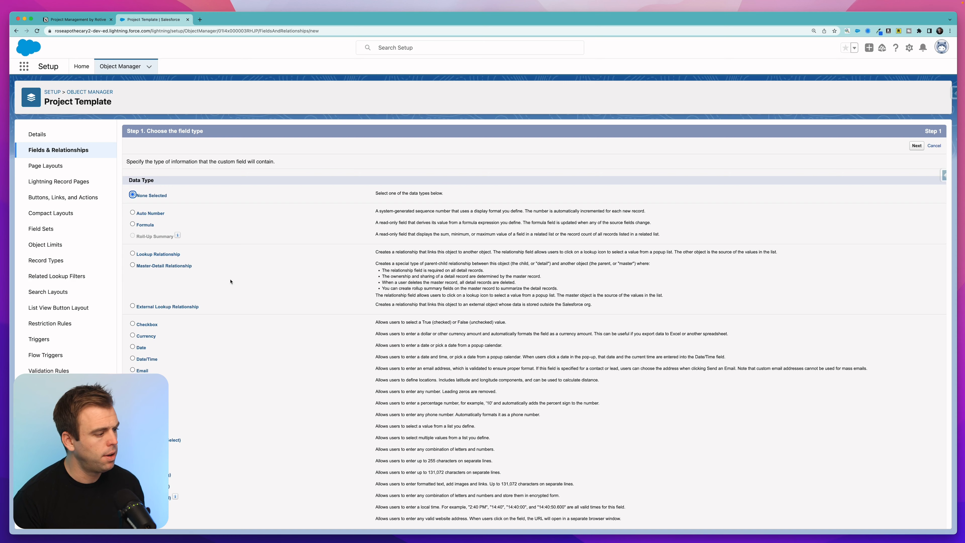
{"action": "scroll", "coordinate": [213, 357], "scroll_direction": "down", "scroll_amount": 1}
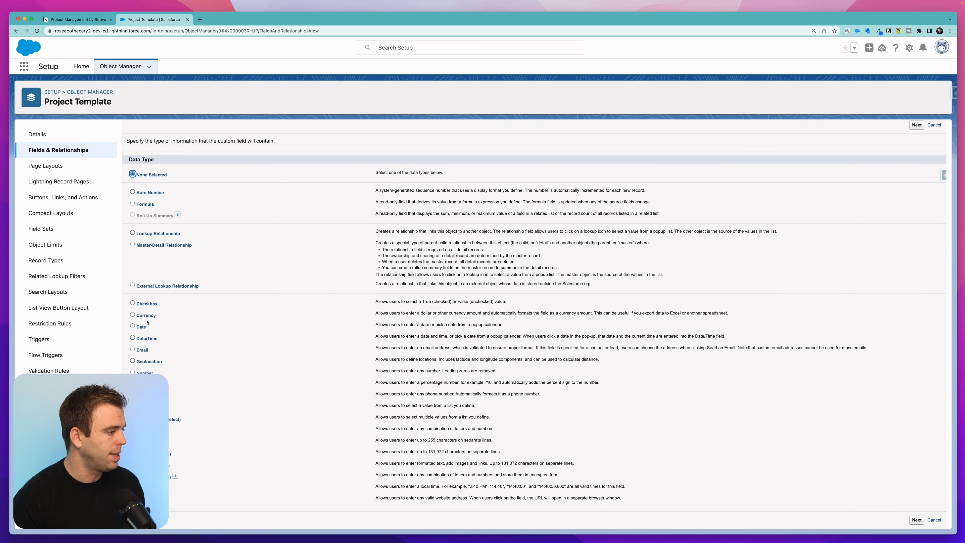
{"action": "left_click", "coordinate": [133, 430]}
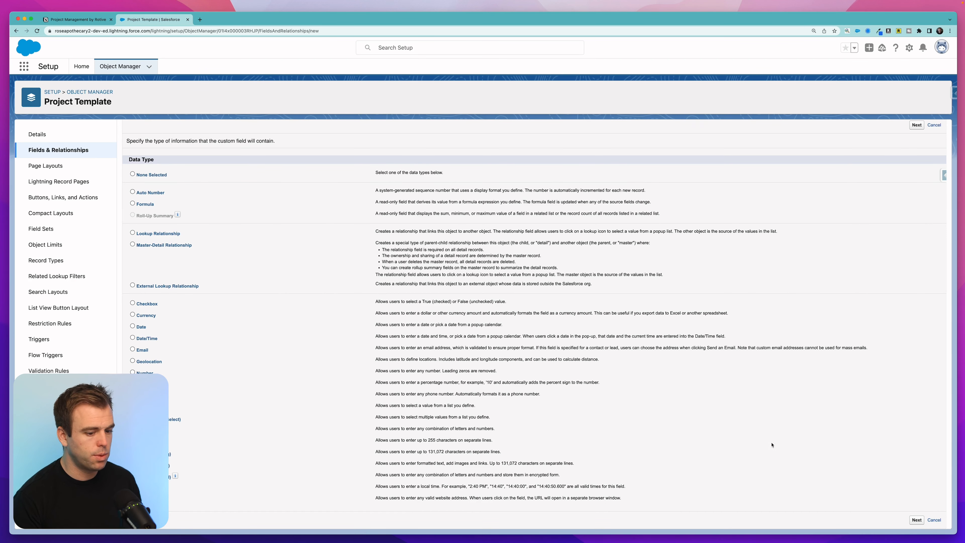
{"action": "left_click", "coordinate": [917, 520]}
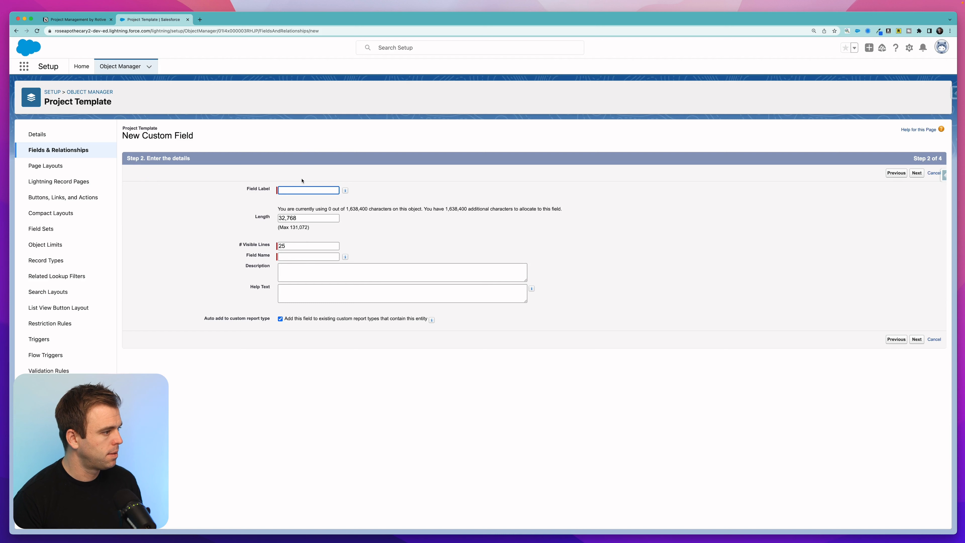
{"action": "left_click", "coordinate": [293, 189]}
{"action": "type", "text": "Description"}
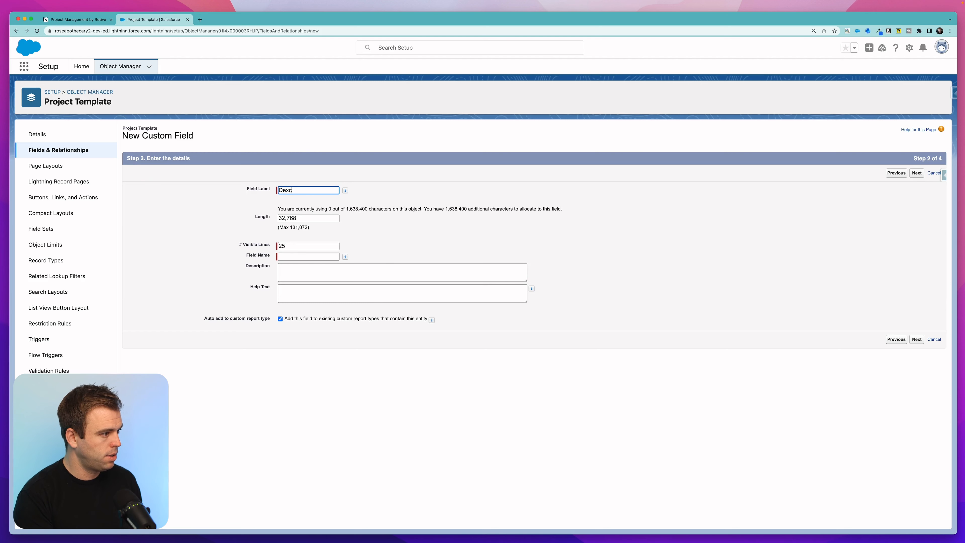
Step: Keep the Description field's default length, field-level security and page layout, save it and begin another new field
{"action": "left_click", "coordinate": [917, 340]}
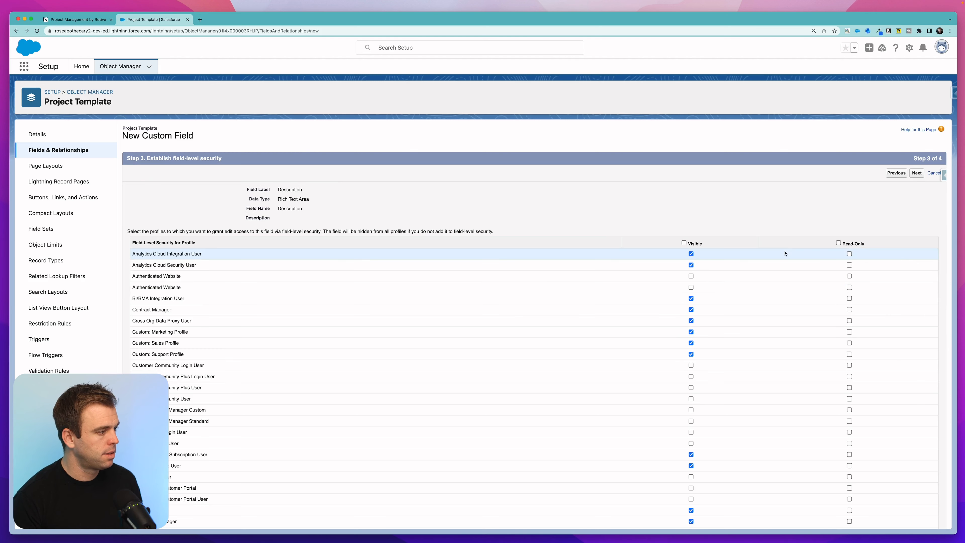
{"action": "left_click", "coordinate": [917, 172]}
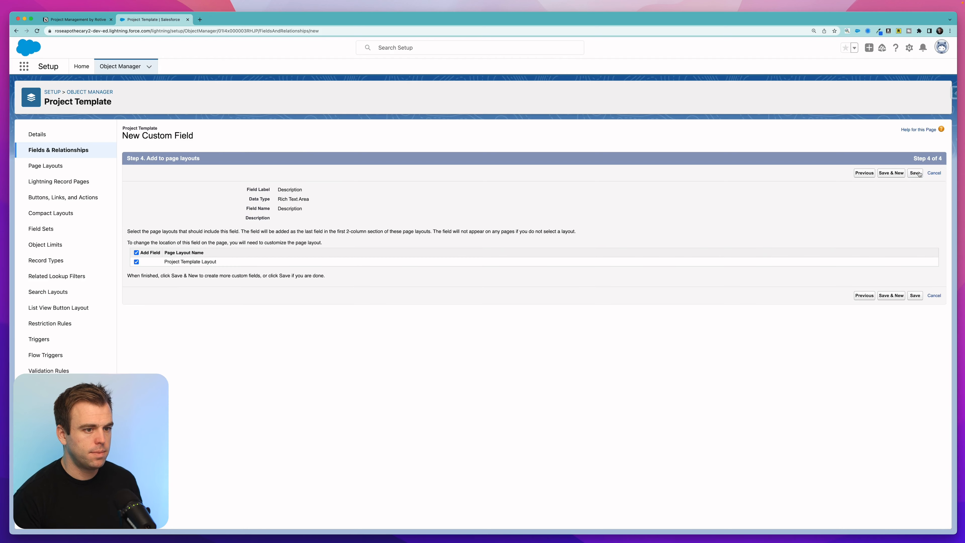
{"action": "left_click", "coordinate": [899, 173]}
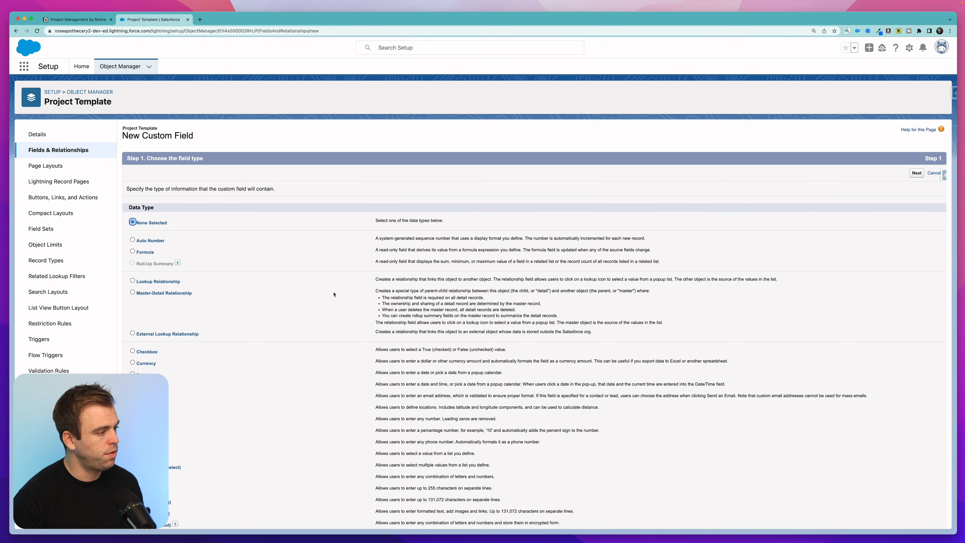
Step: Choose the Checkbox type for the new Project Template field and label it Active
{"action": "scroll", "coordinate": [327, 293], "scroll_direction": "down", "scroll_amount": 3}
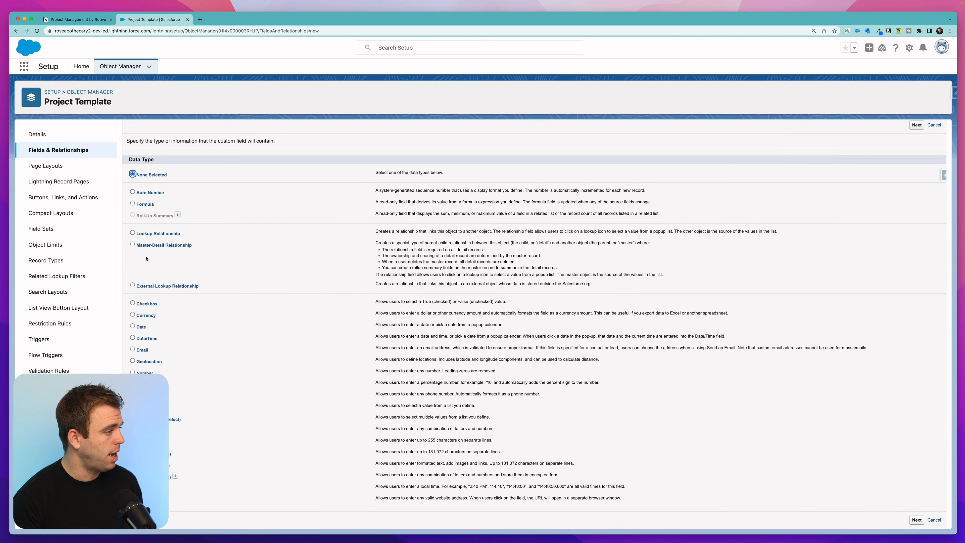
{"action": "left_click", "coordinate": [133, 303]}
{"action": "left_click", "coordinate": [917, 520]}
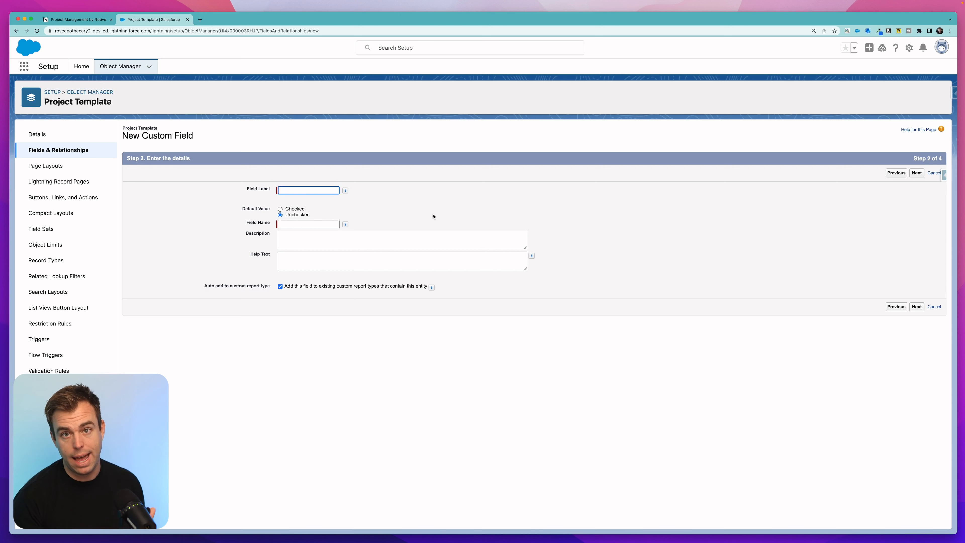
{"action": "type", "text": "Active"}
{"action": "left_click", "coordinate": [448, 217]}
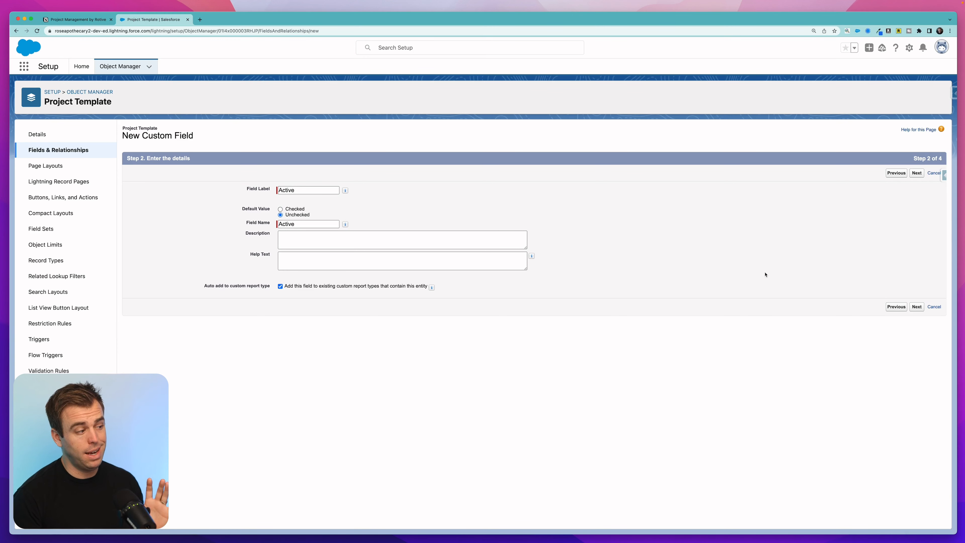
Step: Keep the Active field unchecked by default with the default field-level security and page layout, and save it
{"action": "left_click", "coordinate": [920, 307]}
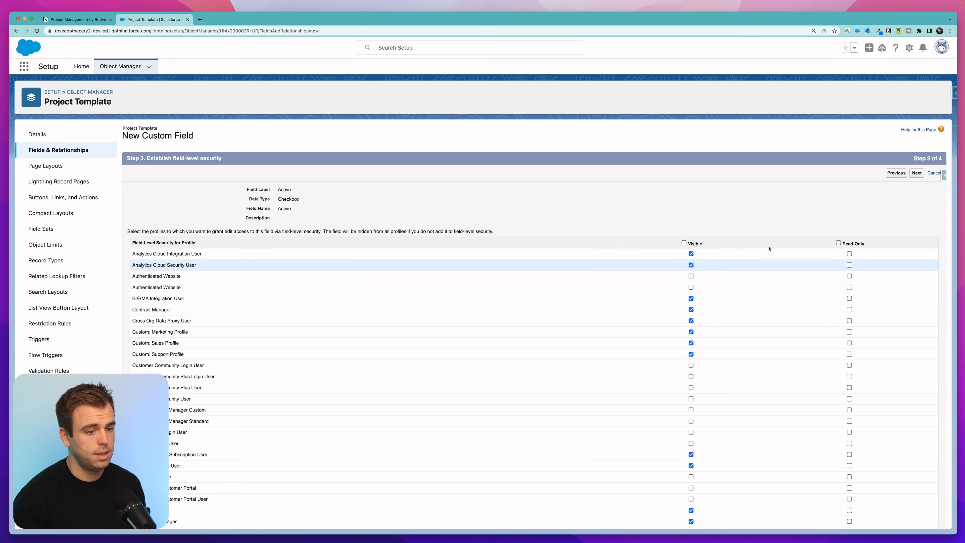
{"action": "left_click", "coordinate": [918, 174]}
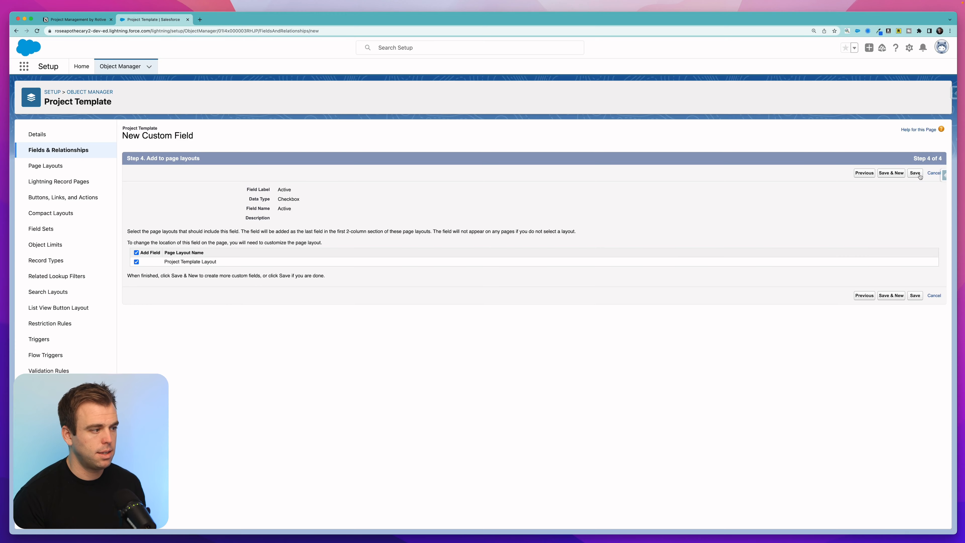
{"action": "left_click", "coordinate": [915, 173]}
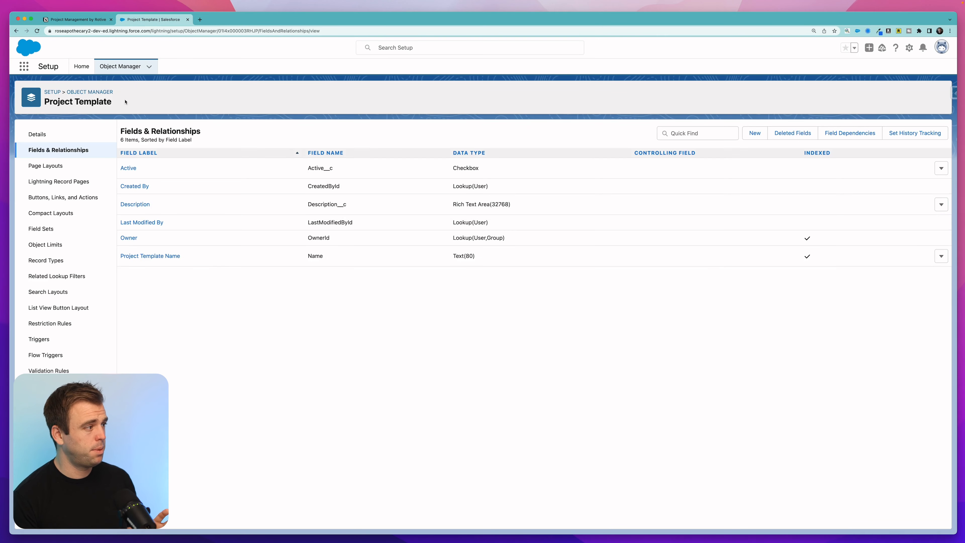
Step: Return to the Object Manager, start a new custom object and label it Project Task Template
{"action": "left_click", "coordinate": [99, 93]}
{"action": "left_click", "coordinate": [930, 95]}
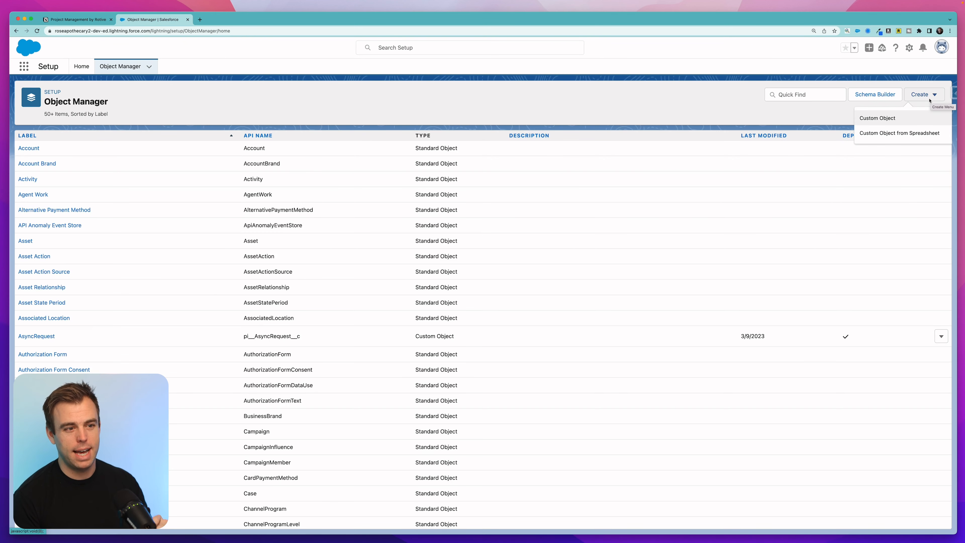
{"action": "left_click", "coordinate": [900, 118]}
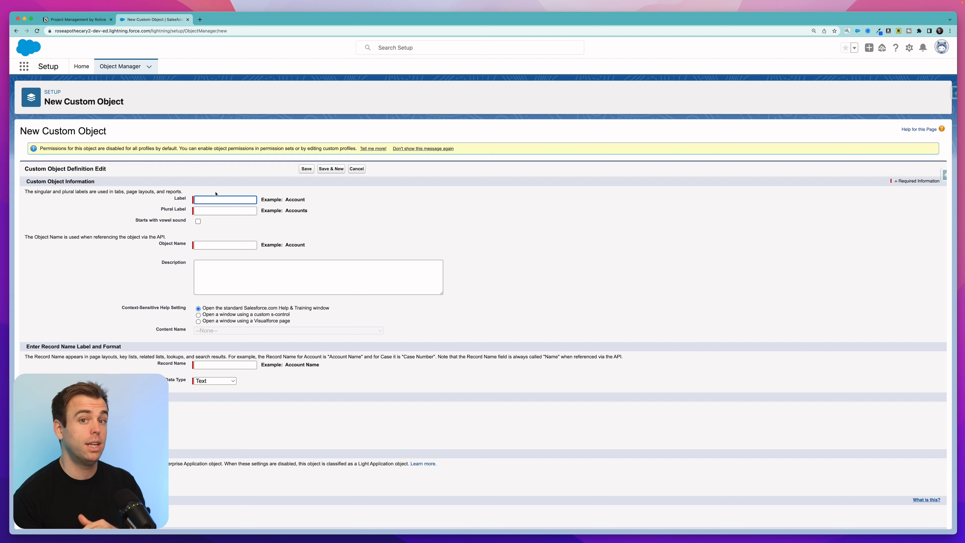
{"action": "type", "text": "p"}
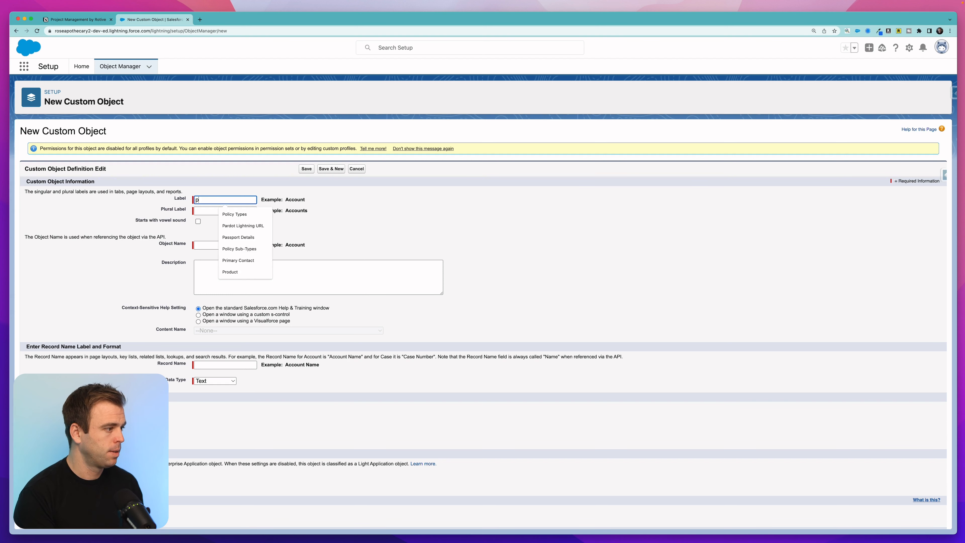
{"action": "key", "text": "BackSpace"}
{"action": "type", "text": "Project Task Temp"}
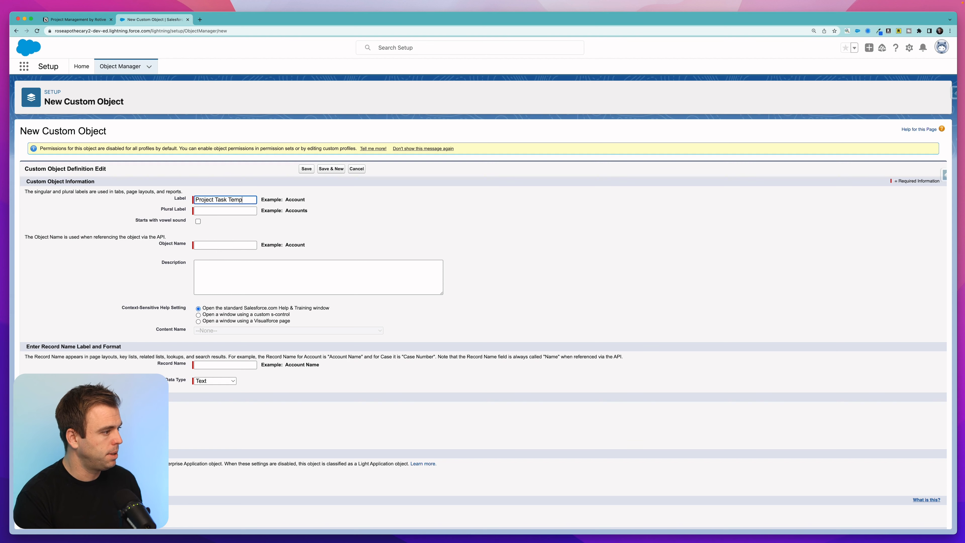
{"action": "type", "text": "late"}
Step: Shorten the new object's record name to Task Name, keeping the Text data type
{"action": "scroll", "coordinate": [333, 292], "scroll_direction": "down", "scroll_amount": 3}
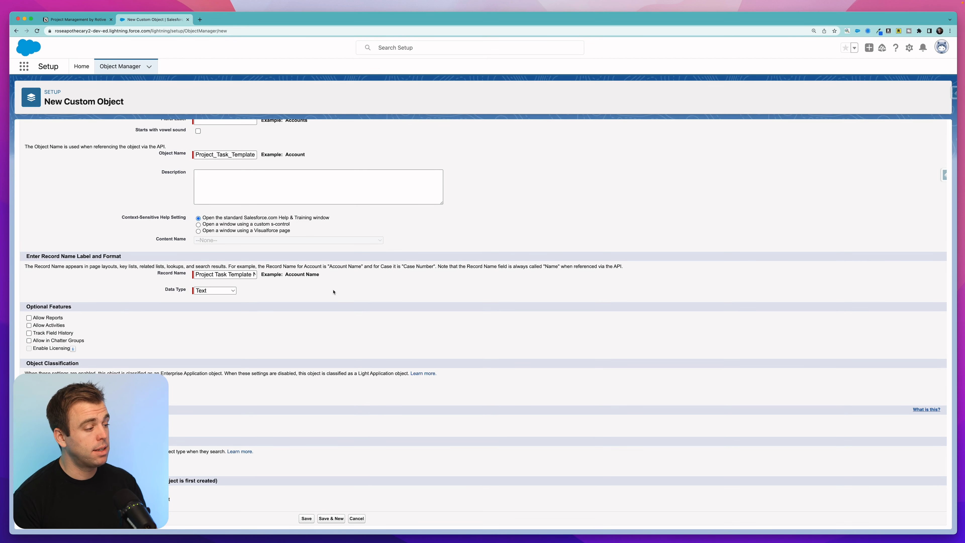
{"action": "double_click", "coordinate": [234, 275]}
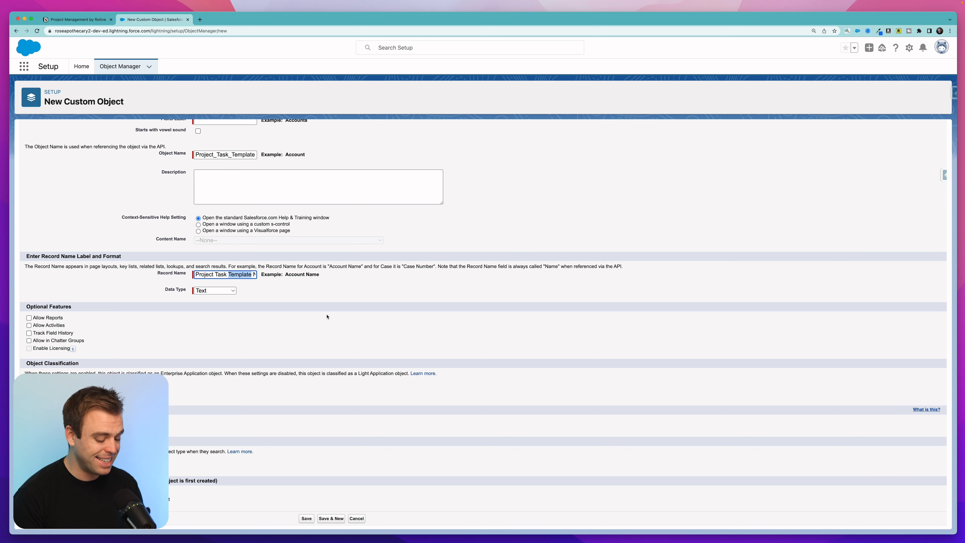
{"action": "key", "text": "BackSpace"}
{"action": "key", "text": "BackSpace"}
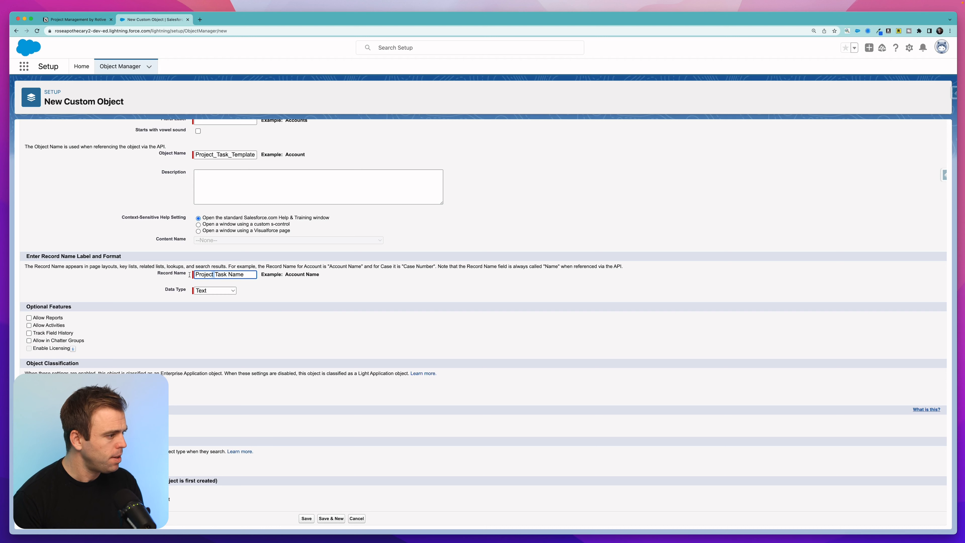
{"action": "left_click_drag", "start_coordinate": [216, 274], "coordinate": [195, 275]}
{"action": "key", "text": "BackSpace"}
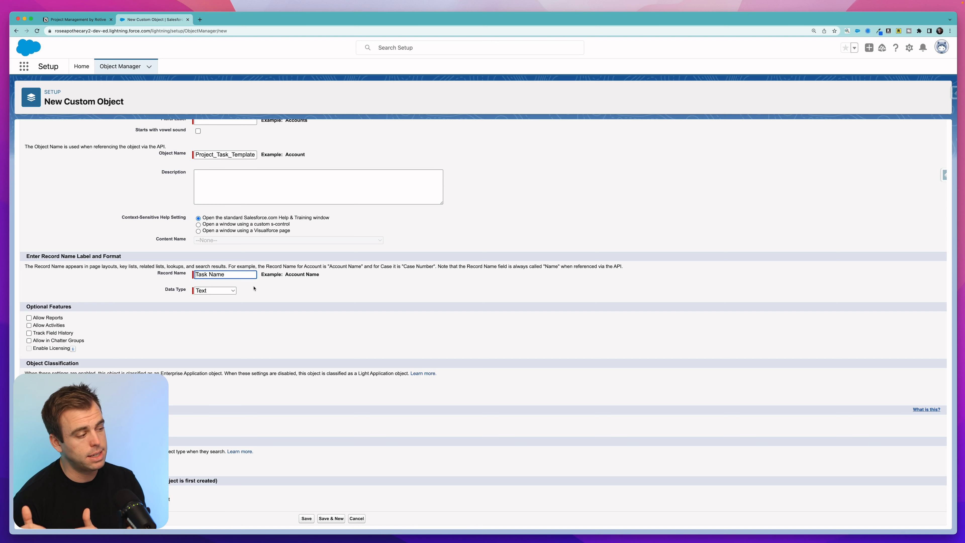
{"action": "left_click", "coordinate": [272, 288]}
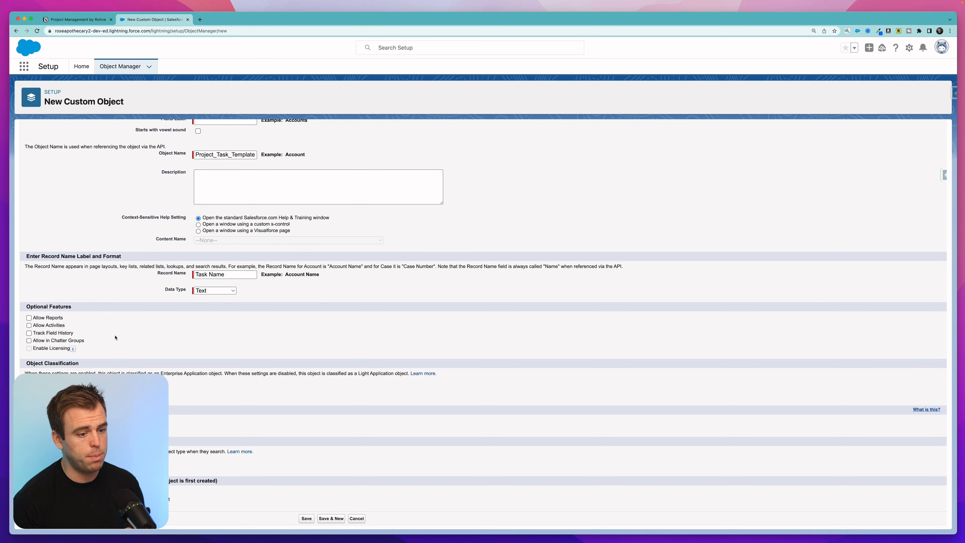
{"action": "left_click_drag", "start_coordinate": [273, 274], "coordinate": [319, 299]}
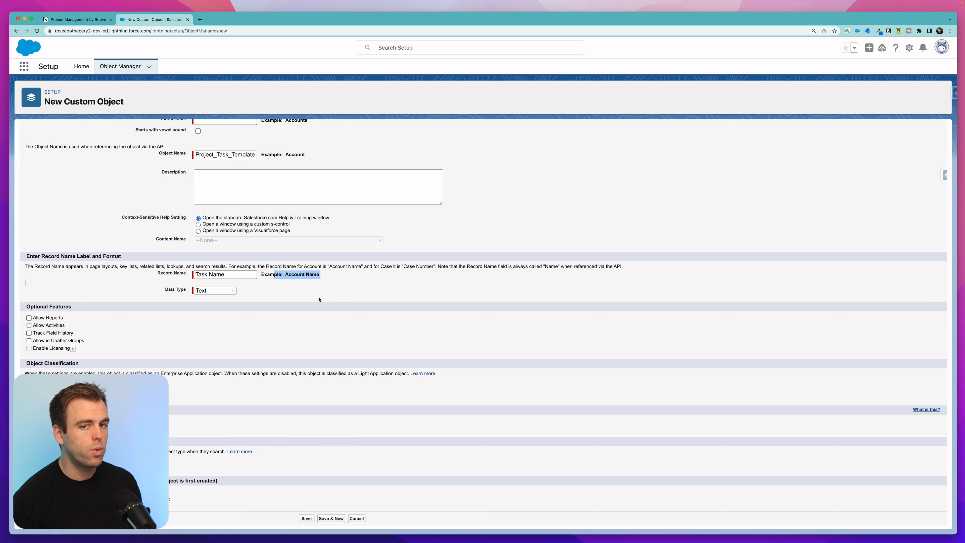
{"action": "left_click", "coordinate": [303, 285]}
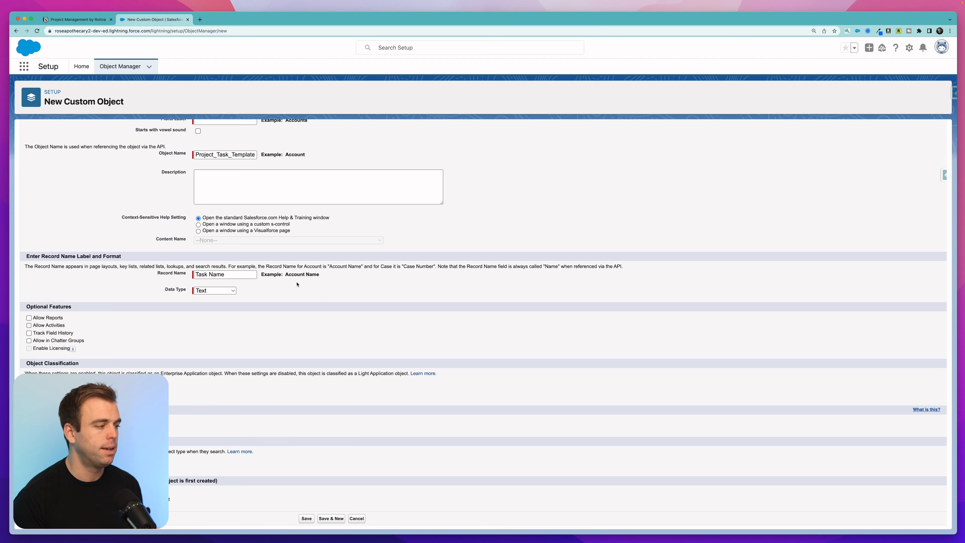
Step: Keep the Text data type, turn off Allow Sharing, Allow Bulk API Access and Allow Streaming API Access, and save the Project Task Template object
{"action": "left_click", "coordinate": [229, 290]}
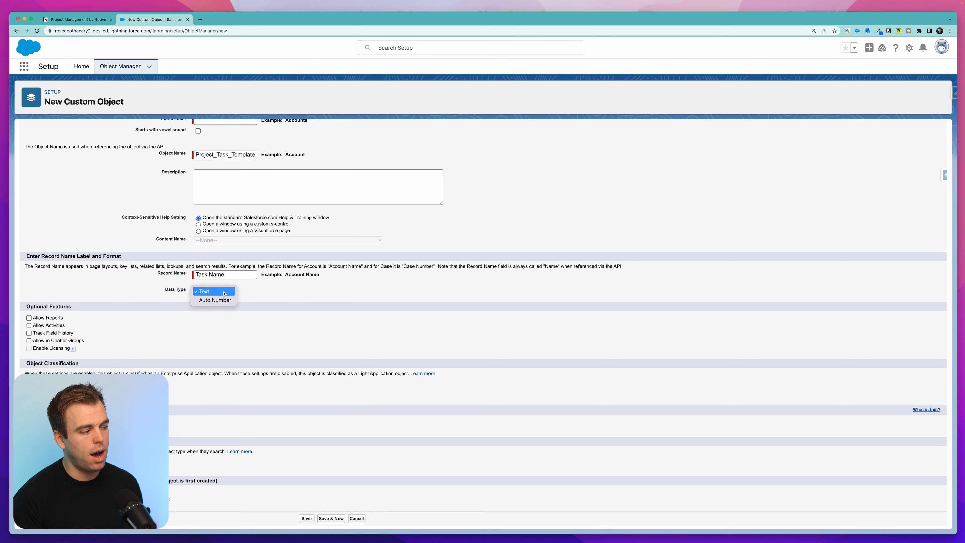
{"action": "left_click", "coordinate": [327, 291]}
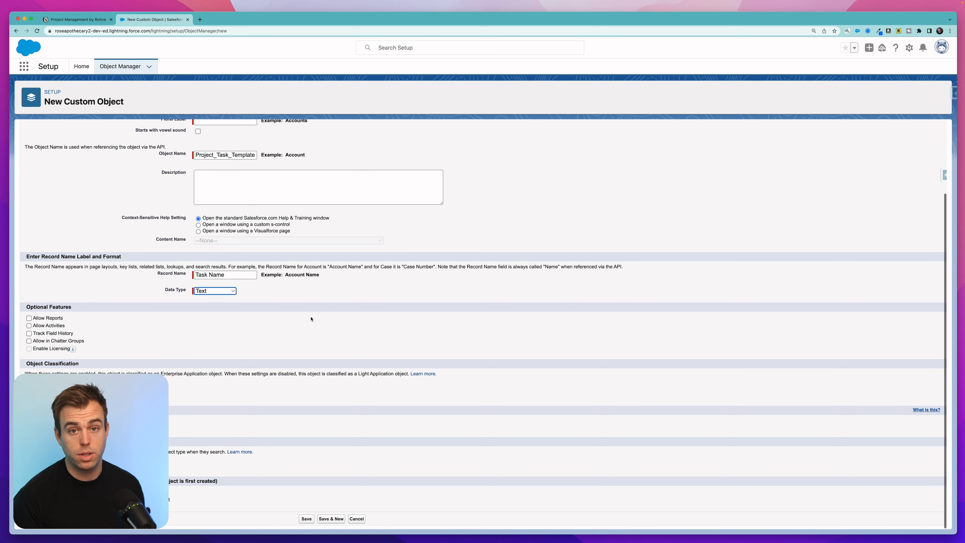
{"action": "left_click", "coordinate": [317, 321]}
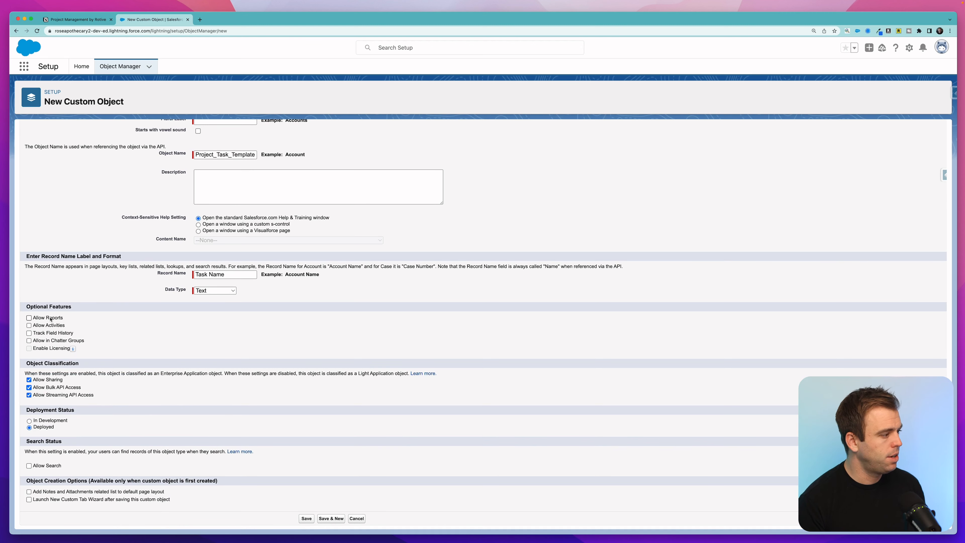
{"action": "left_click", "coordinate": [29, 380]}
{"action": "left_click", "coordinate": [29, 396]}
{"action": "left_click", "coordinate": [29, 388]}
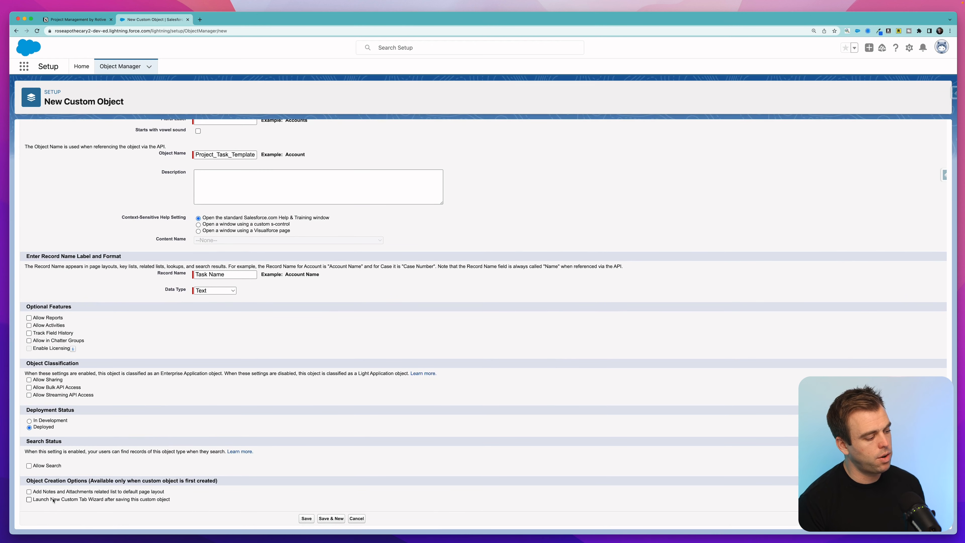
{"action": "left_click", "coordinate": [305, 522]}
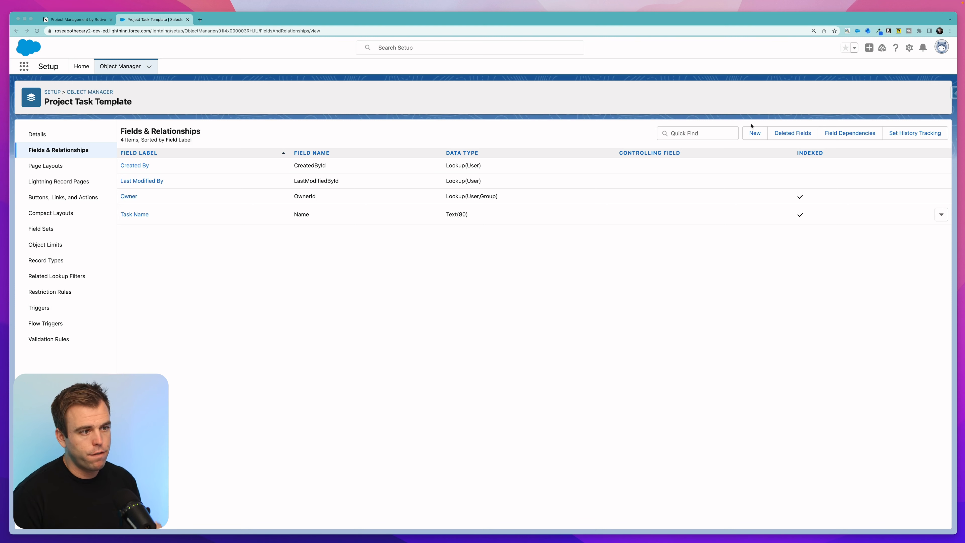
Step: Start a new custom field on Project Task Template and choose the Master-Detail Relationship type
{"action": "left_click", "coordinate": [756, 134]}
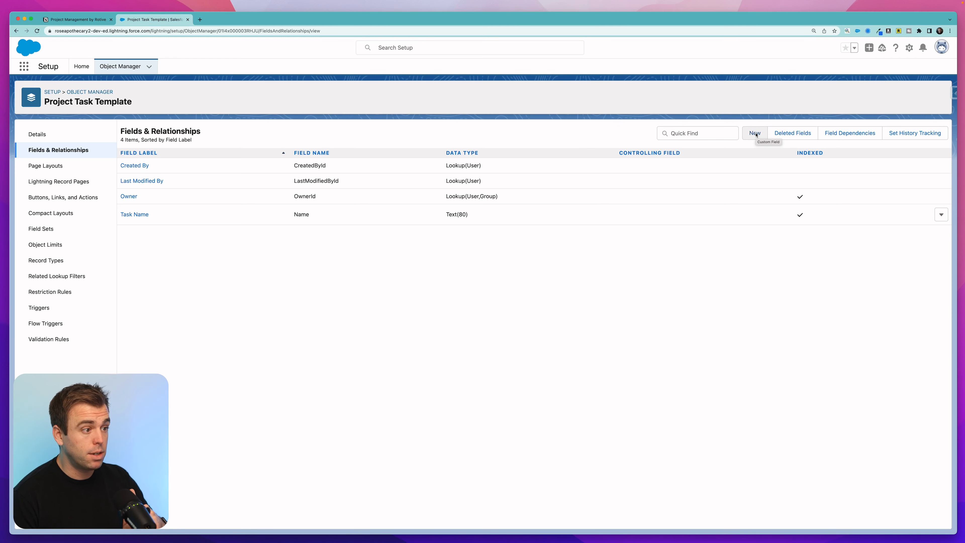
{"action": "left_click", "coordinate": [755, 134]}
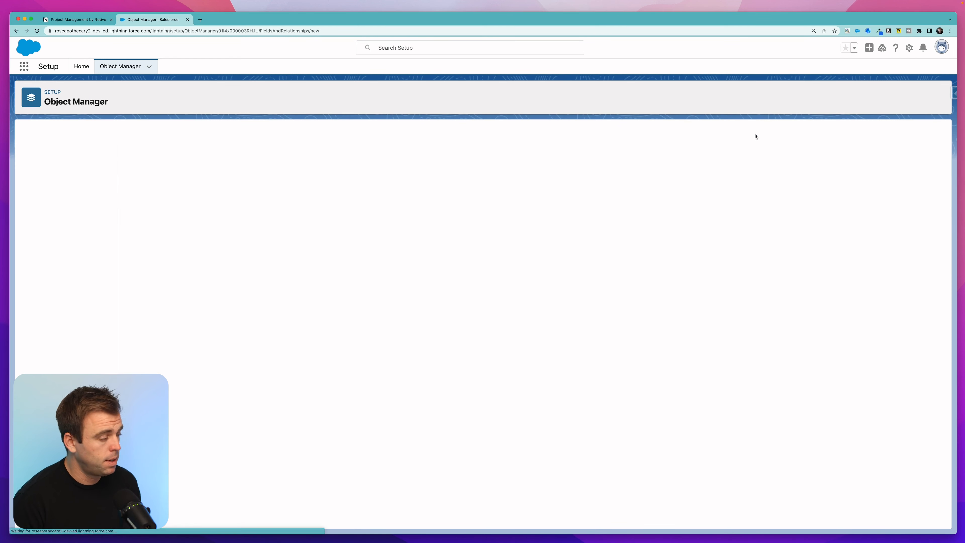
{"action": "left_click", "coordinate": [162, 294]}
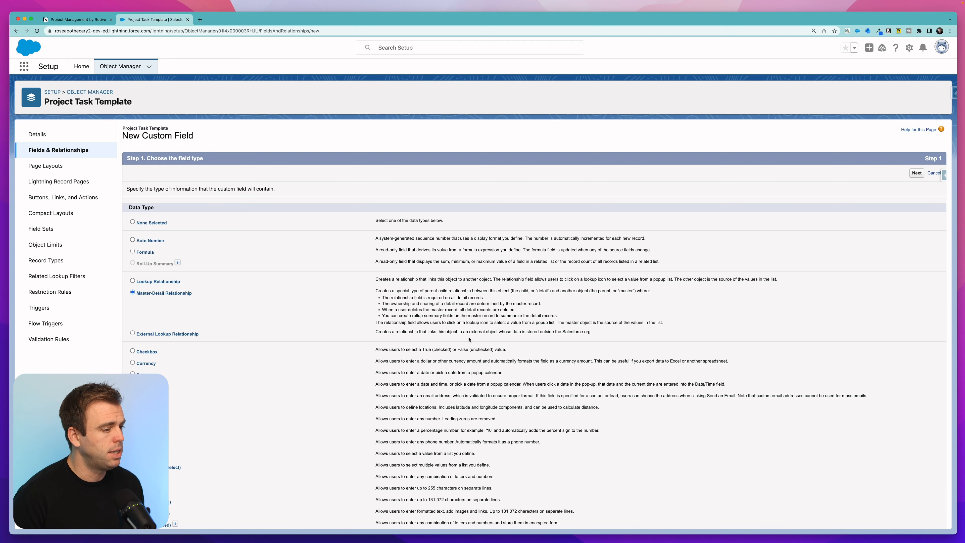
{"action": "scroll", "coordinate": [564, 320], "scroll_direction": "down", "scroll_amount": 2}
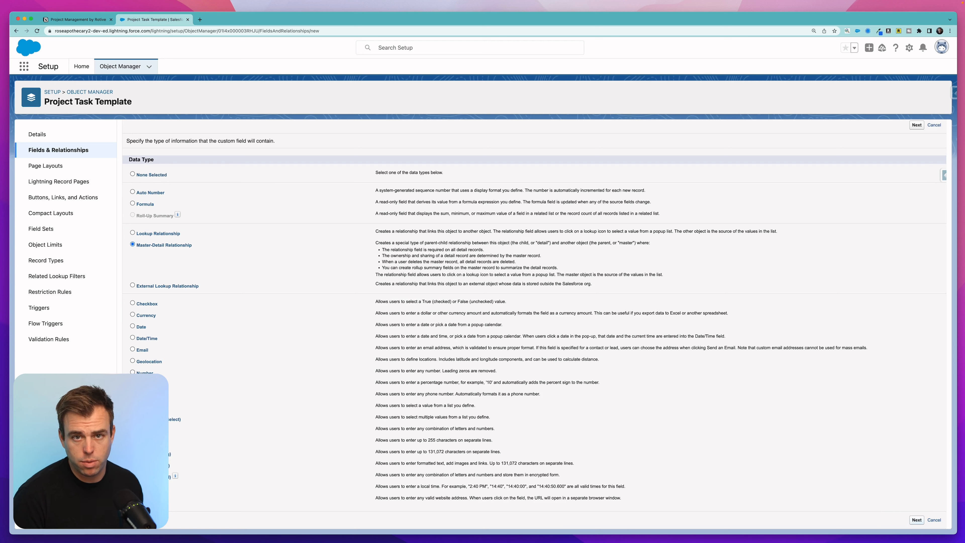
{"action": "left_click", "coordinate": [914, 521]}
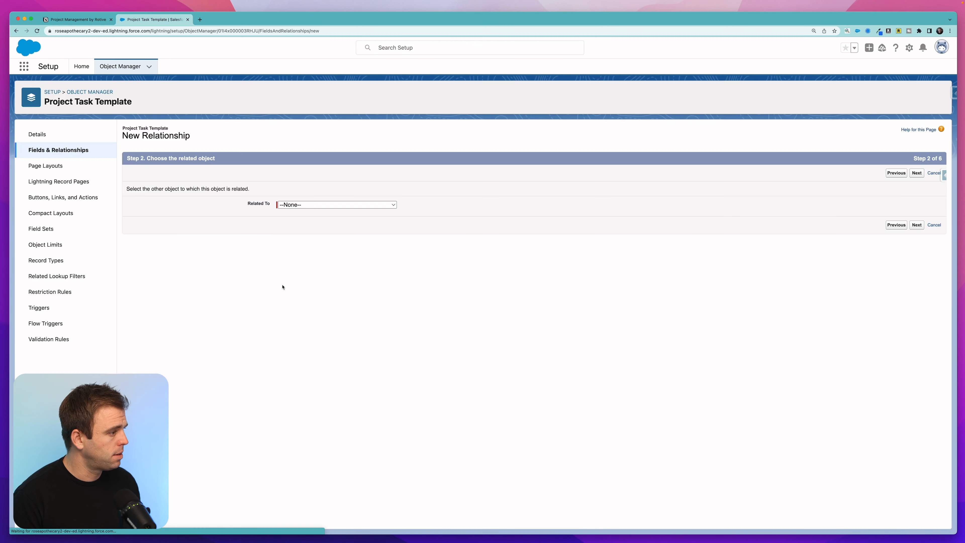
Step: Relate the new master-detail field to the Project Template object
{"action": "left_click", "coordinate": [328, 206]}
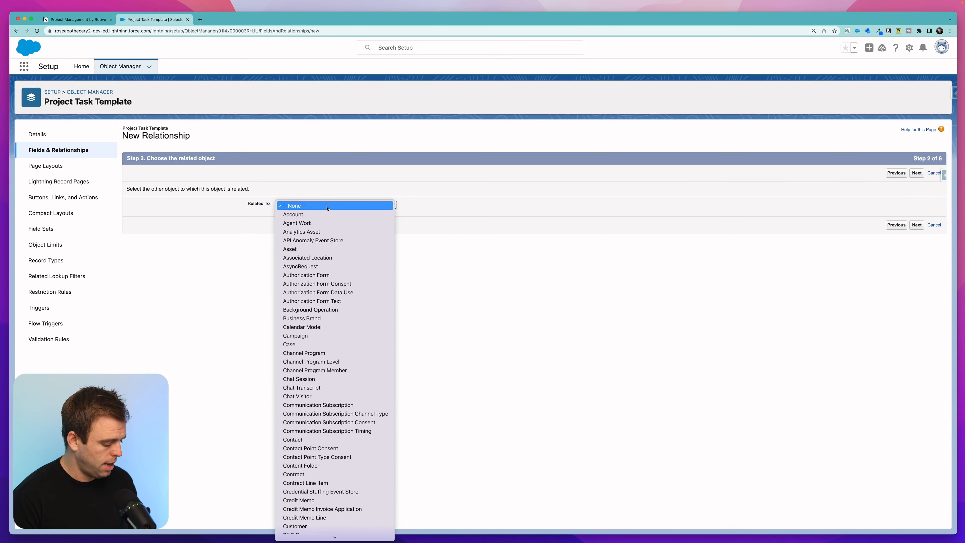
{"action": "type", "text": "proj"}
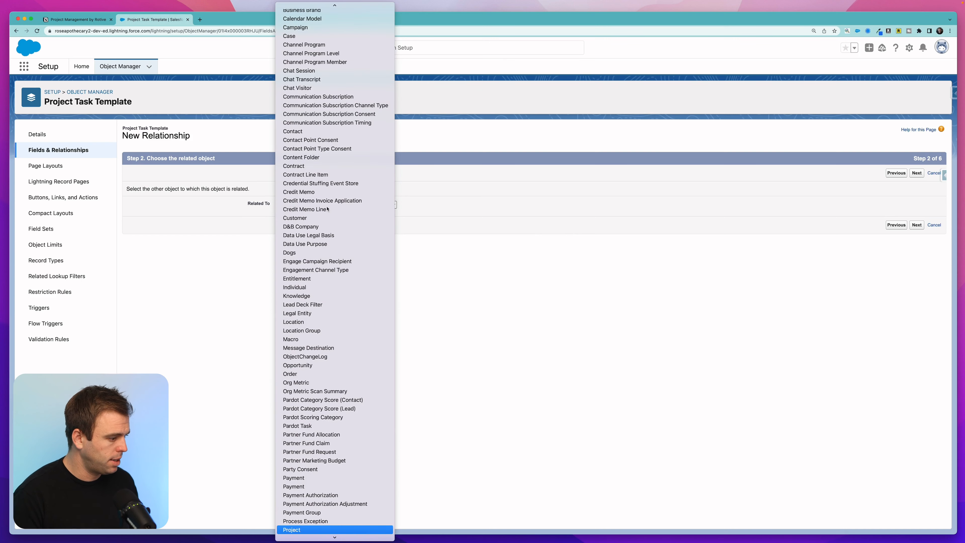
{"action": "scroll", "coordinate": [331, 381], "scroll_direction": "down", "scroll_amount": 5}
{"action": "left_click", "coordinate": [330, 454]}
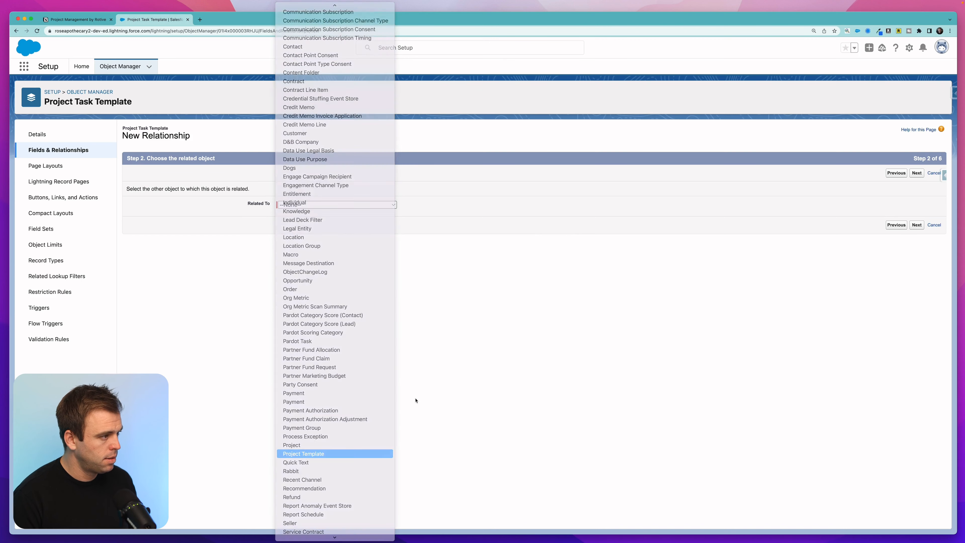
{"action": "left_click", "coordinate": [915, 224]}
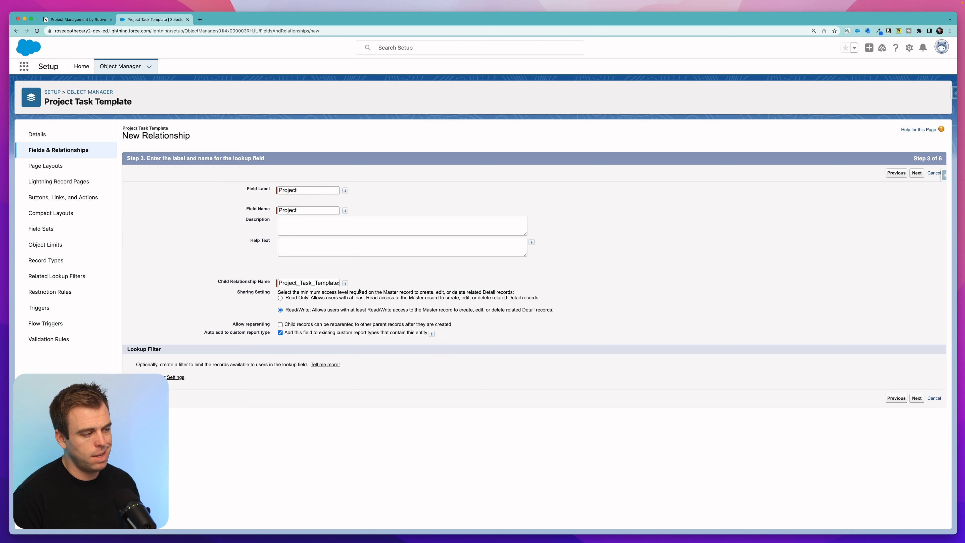
Step: Label the relationship field Project and accept its default field-level security and page layout
{"action": "left_click", "coordinate": [916, 399]}
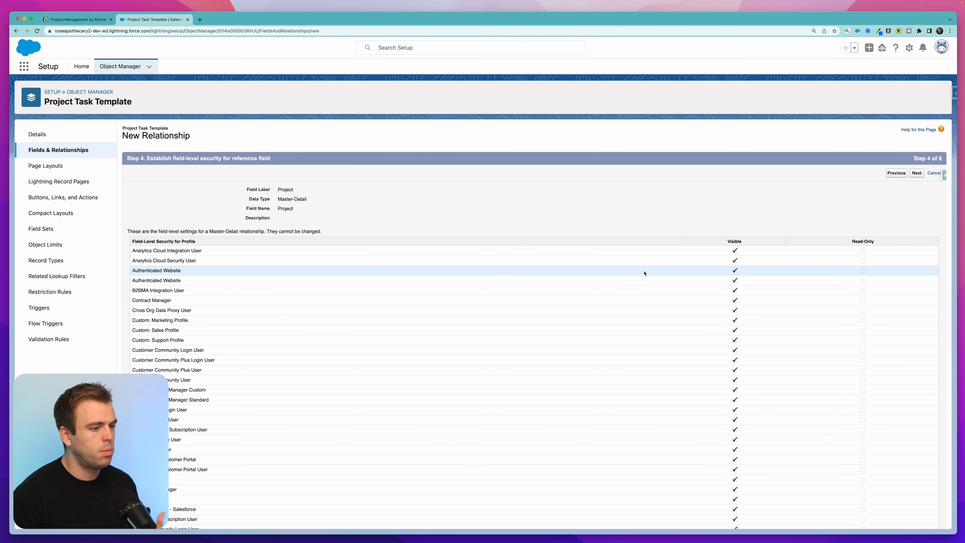
{"action": "left_click", "coordinate": [917, 173]}
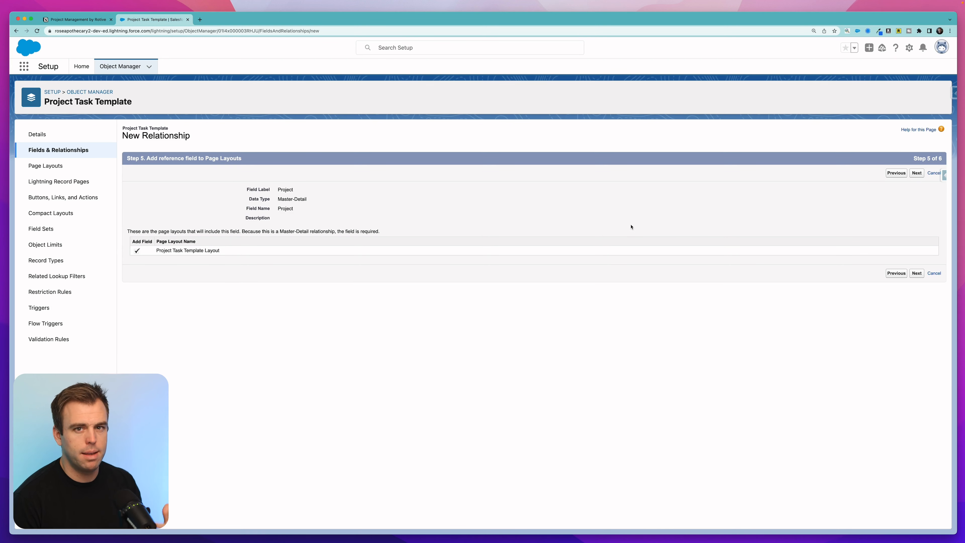
{"action": "left_click", "coordinate": [917, 273]}
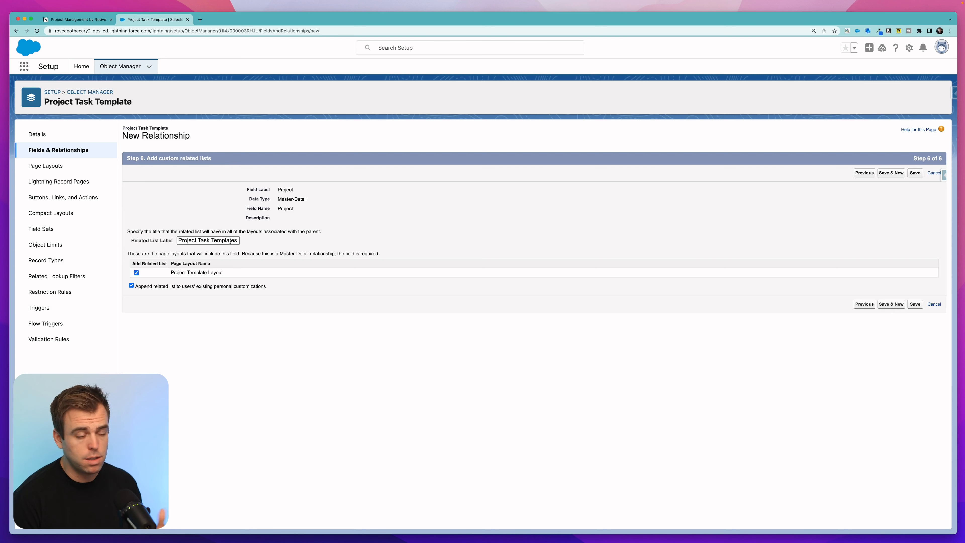
Step: Shorten the related list label on the Project Template layout to Tasks, then save the relationship and continue with another new field
{"action": "double_click", "coordinate": [224, 241]}
{"action": "key", "text": "BackSpace"}
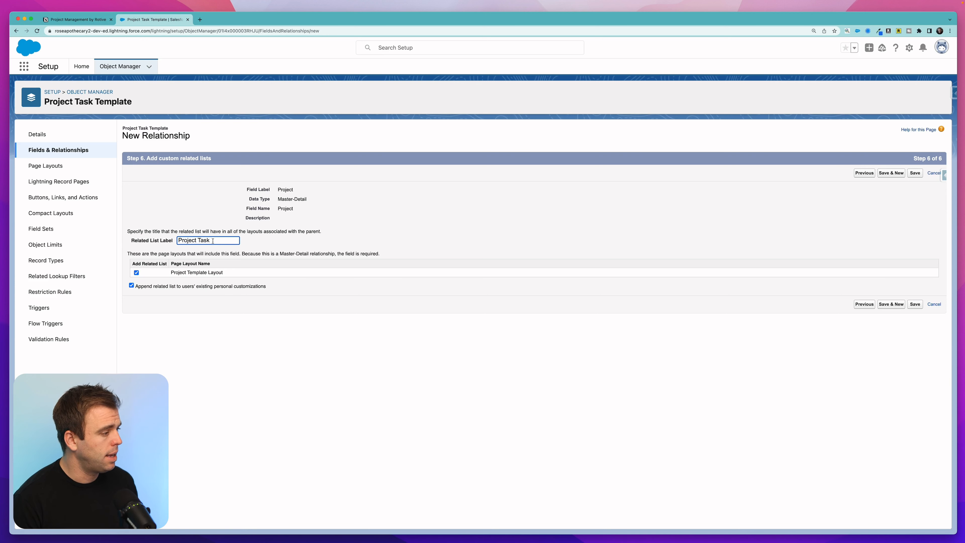
{"action": "left_click_drag", "start_coordinate": [202, 240], "coordinate": [155, 242]}
{"action": "type", "text": "Tasks"}
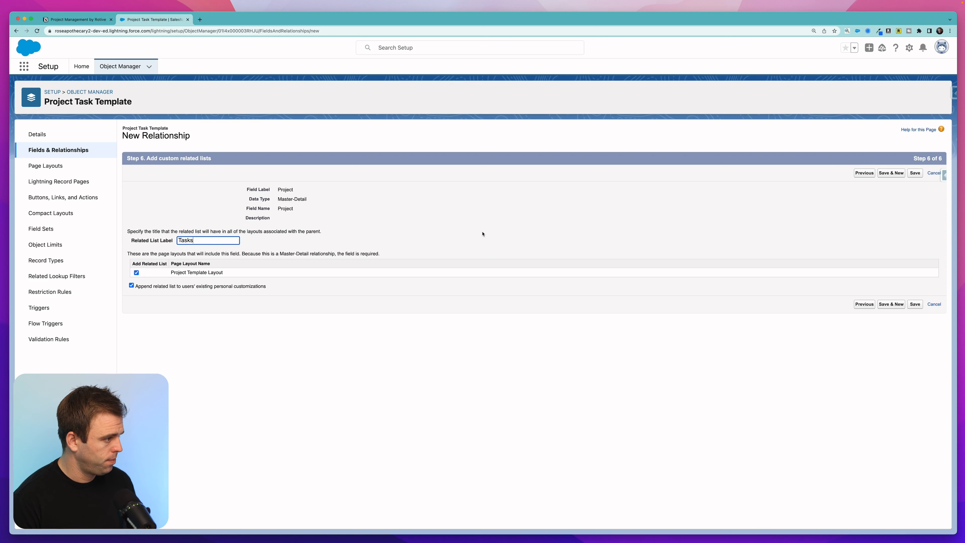
{"action": "left_click", "coordinate": [891, 305]}
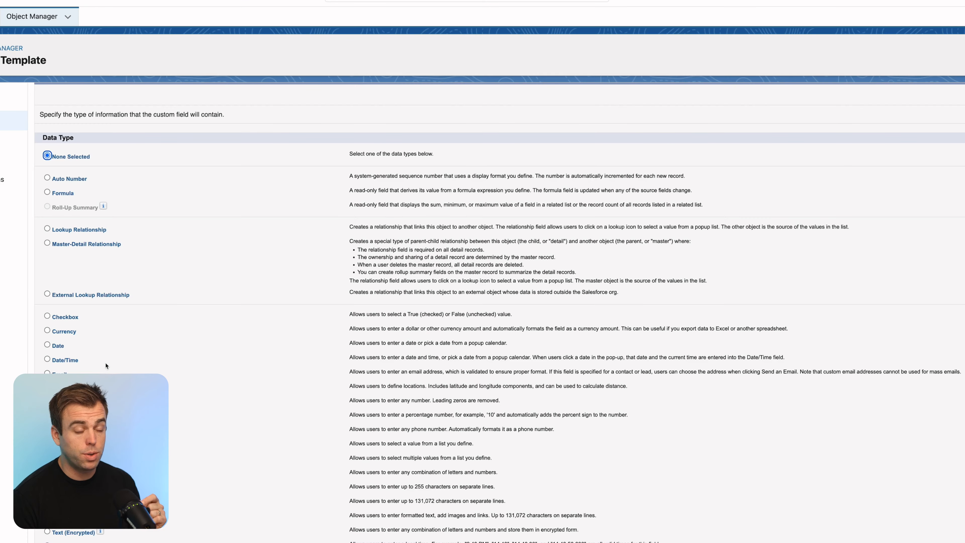
Step: Choose the Number type for the new field and label it Due Date Offset, keeping length 18 and 0 decimal places
{"action": "scroll", "coordinate": [106, 366], "scroll_direction": "down", "scroll_amount": 1}
{"action": "left_click", "coordinate": [47, 469]}
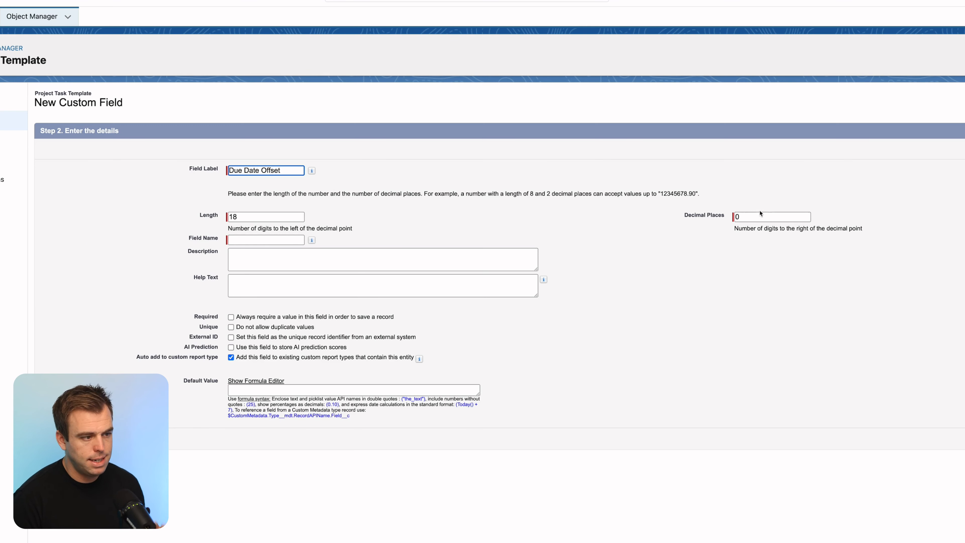
{"action": "double_click", "coordinate": [262, 218]}
{"action": "left_click", "coordinate": [363, 220]}
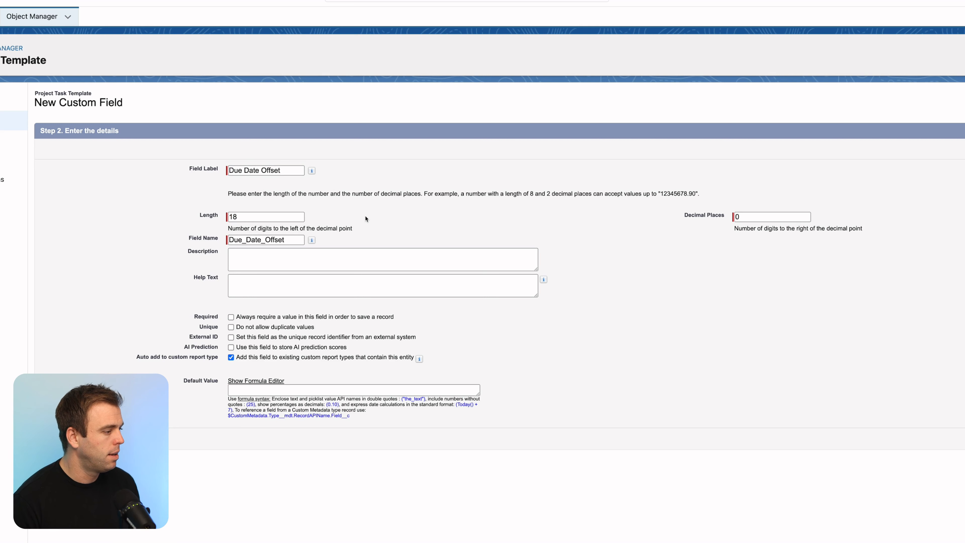
Step: Enter the help text "Number of days after the creation of the project this task is due", make Due Date Offset required and save it
{"action": "left_click", "coordinate": [269, 288]}
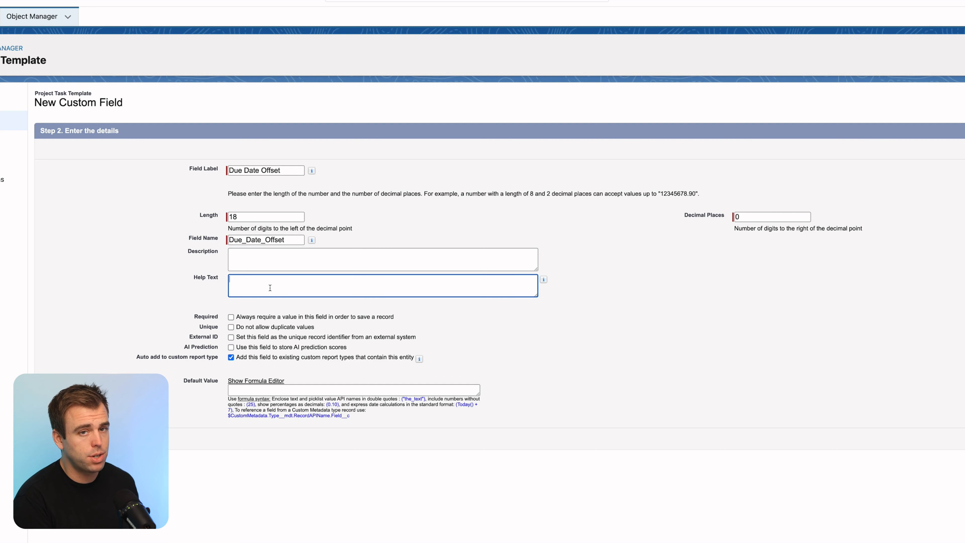
{"action": "type", "text": "Number of days after the creation of the project this task is due."}
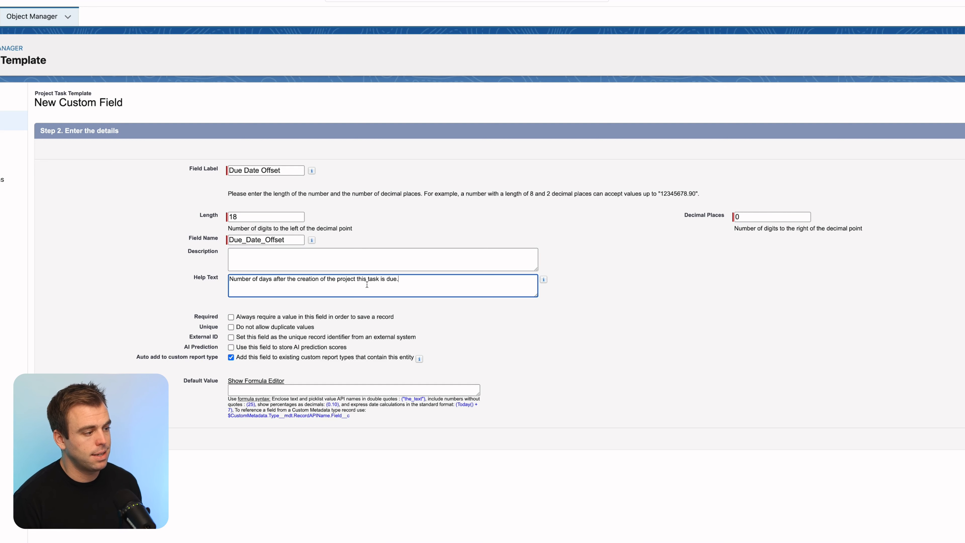
{"action": "key", "text": "BackSpace"}
{"action": "left_click", "coordinate": [231, 317]}
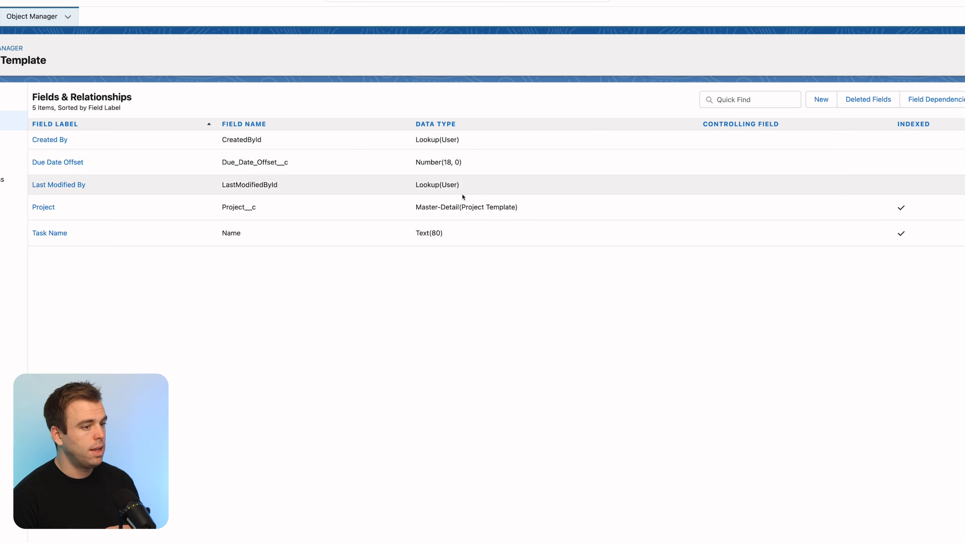
Step: Add a Text Area (Long) field labelled Description to Project Task Template, keeping length 32,768 and 3 visible lines, and save it
{"action": "left_click", "coordinate": [823, 100]}
{"action": "scroll", "coordinate": [48, 489], "scroll_direction": "down", "scroll_amount": 3}
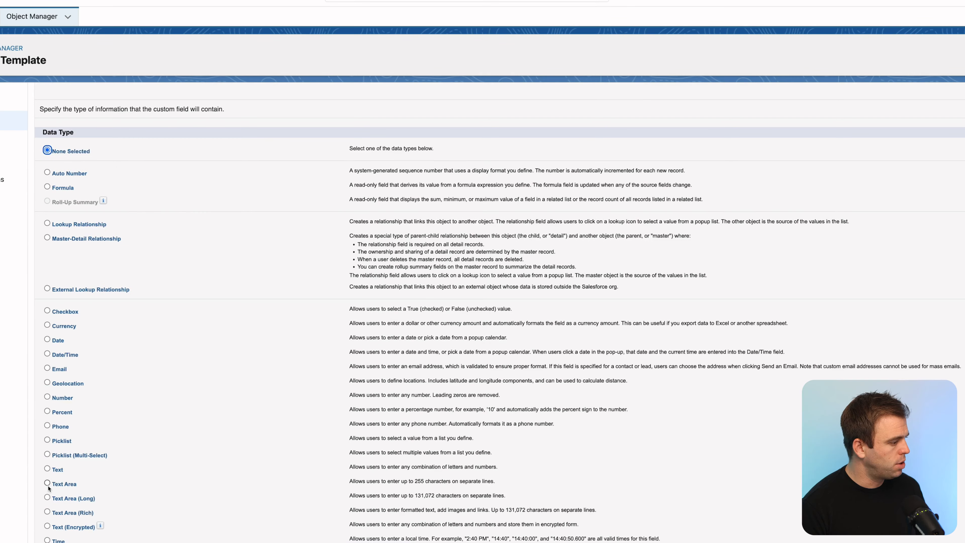
{"action": "left_click", "coordinate": [47, 498]}
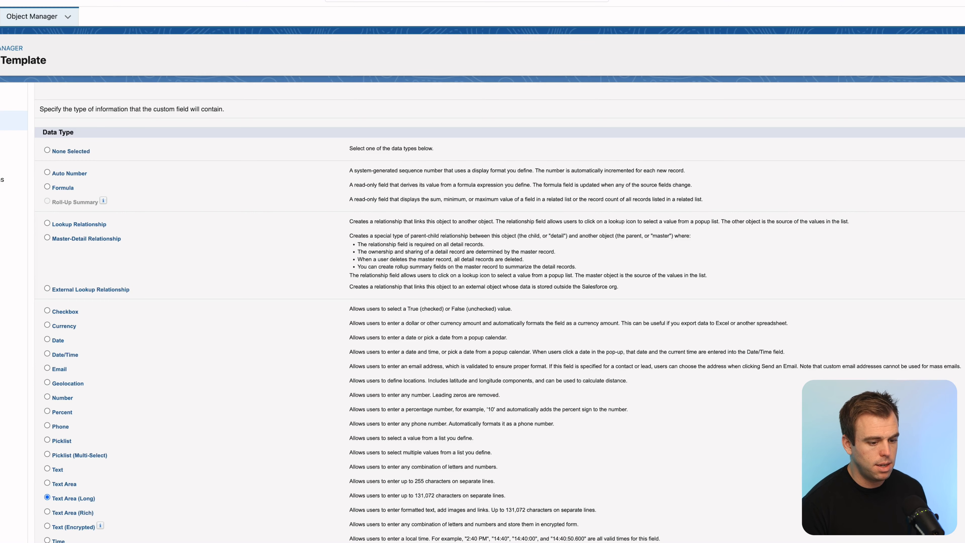
{"action": "left_click", "coordinate": [960, 536]}
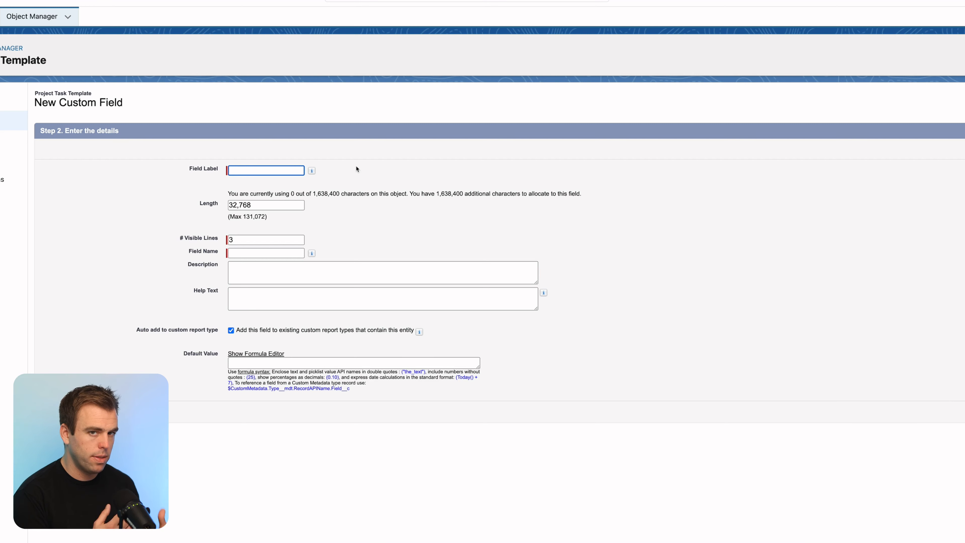
{"action": "type", "text": "Description"}
{"action": "key", "text": "Tab"}
{"action": "left_click", "coordinate": [963, 411]}
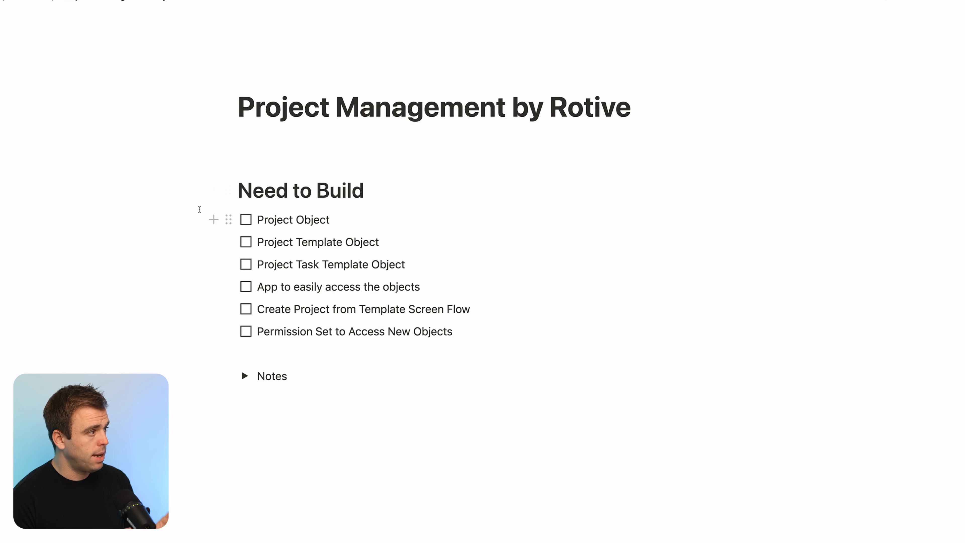
Step: In the Project Management by Rotive checklist, tick off Project Object, Project Template Object and Project Task Template Object
{"action": "left_click", "coordinate": [244, 224]}
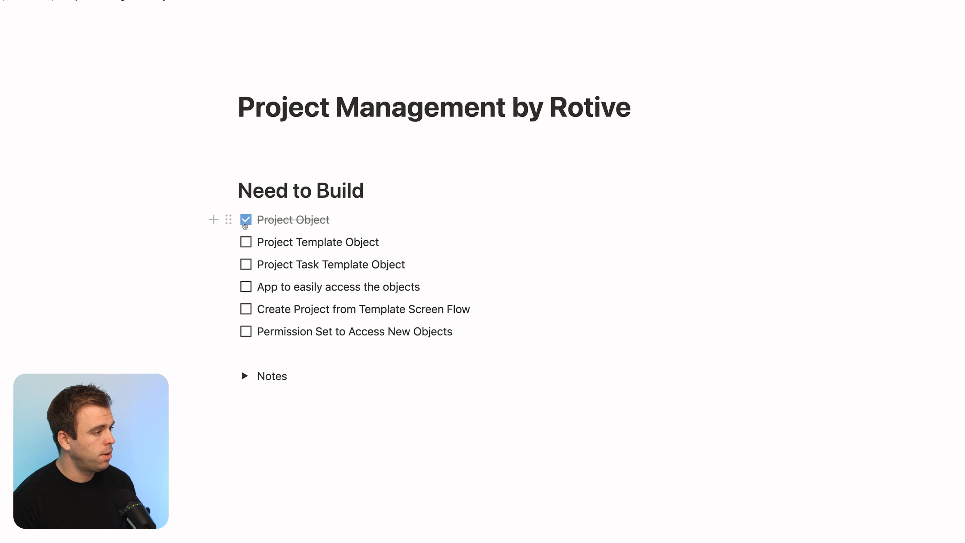
{"action": "left_click", "coordinate": [249, 242]}
{"action": "left_click", "coordinate": [246, 266]}
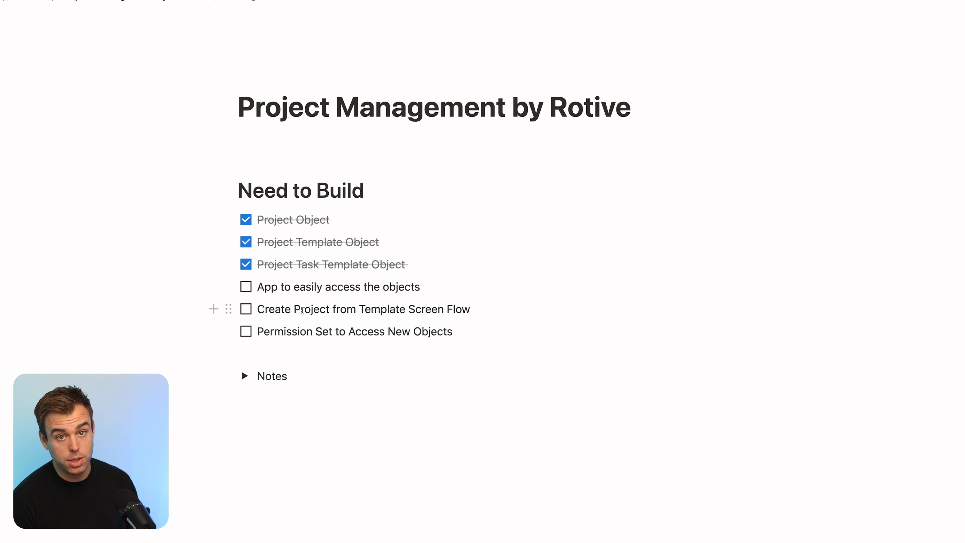
Step: Switch back to Salesforce Setup, search its home page for "app ma" and open the App Manager
{"action": "left_click", "coordinate": [155, 20]}
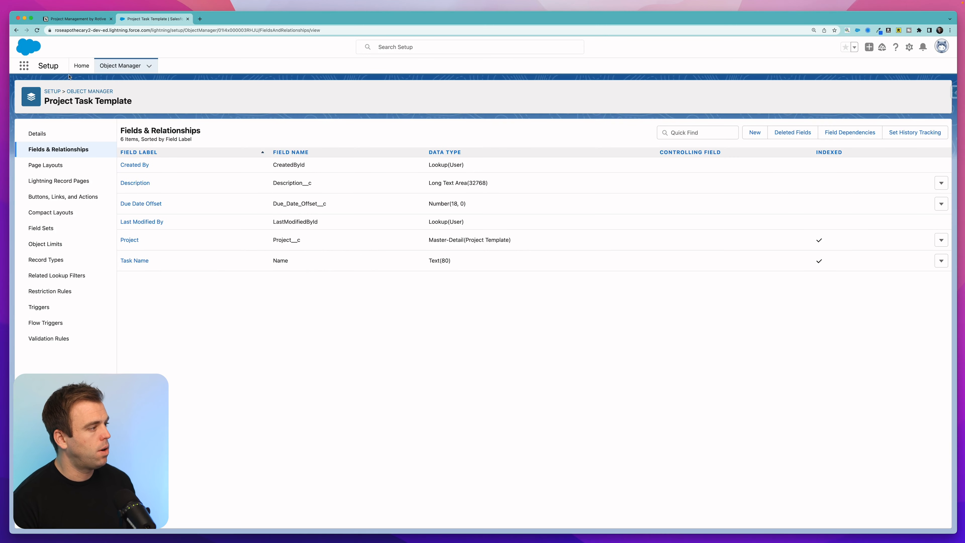
{"action": "left_click", "coordinate": [81, 66]}
{"action": "left_click", "coordinate": [57, 88]}
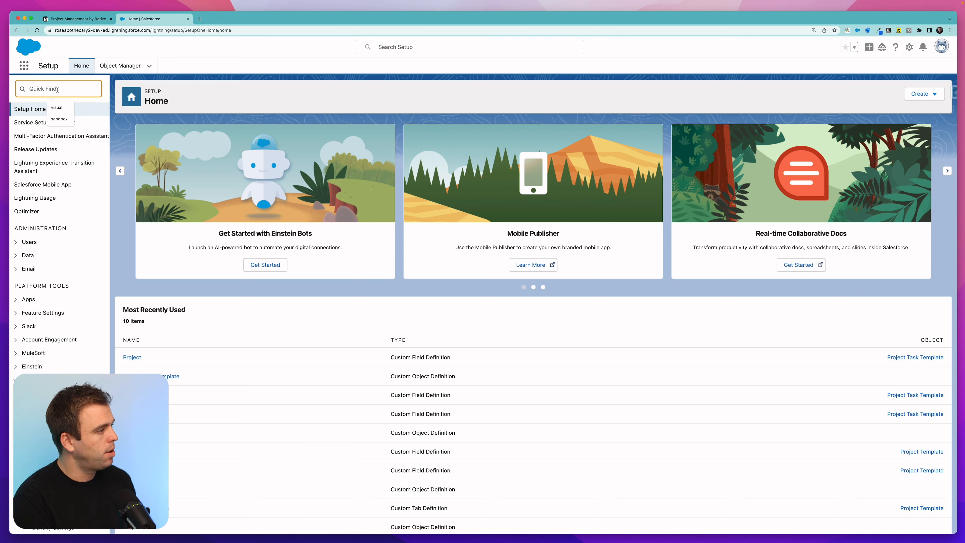
{"action": "type", "text": "app ma"}
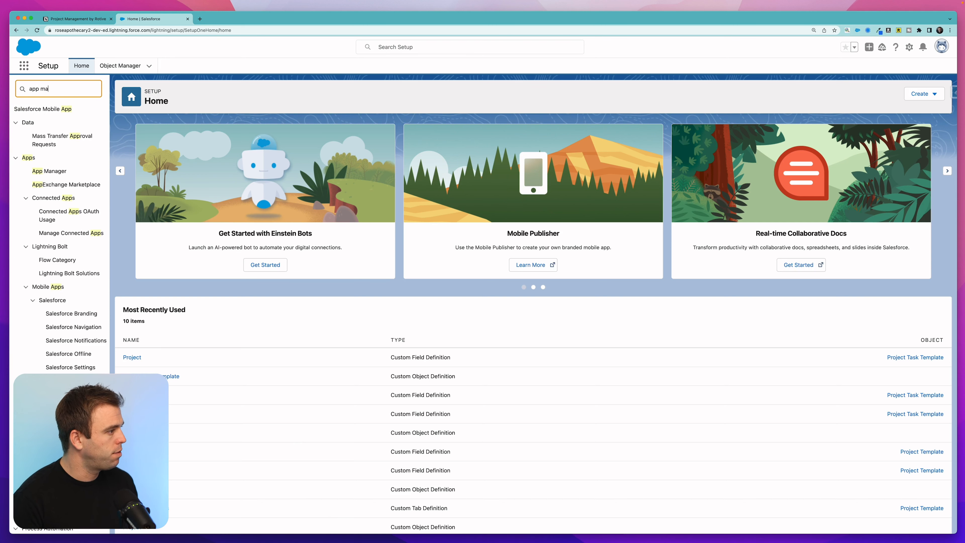
{"action": "left_click", "coordinate": [54, 123]}
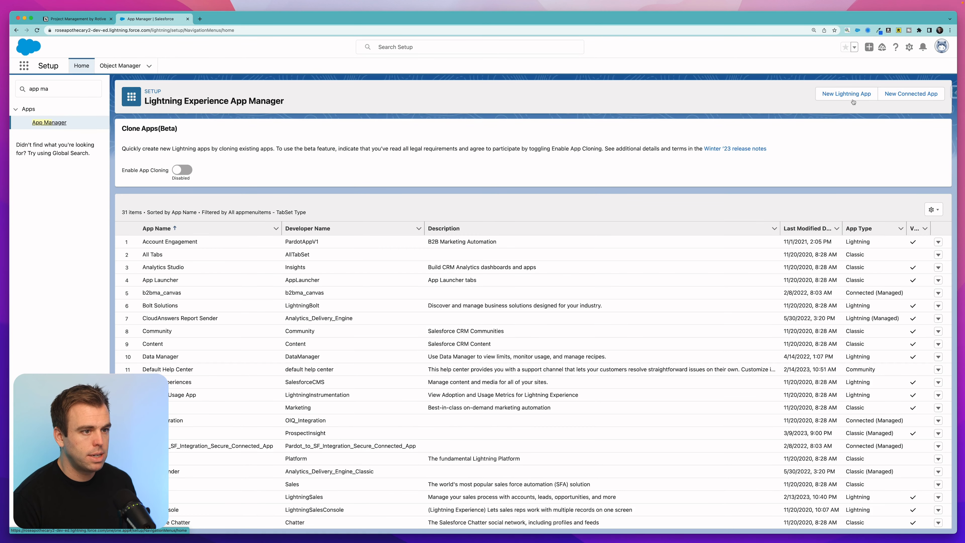
Step: Start a new Lightning app named "Project Managment" with the developer name Project_ManagmentRotive, leaving the description empty
{"action": "left_click", "coordinate": [846, 93]}
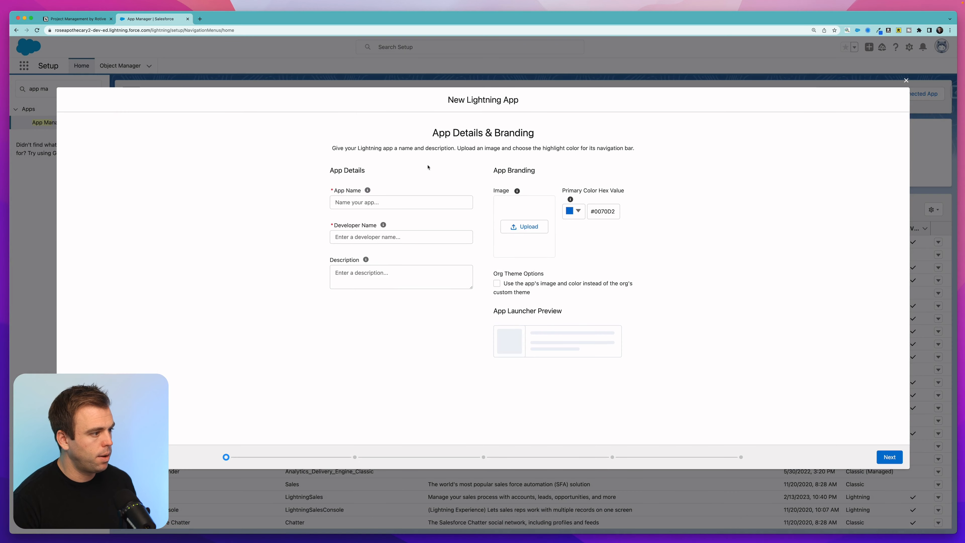
{"action": "left_click", "coordinate": [374, 206]}
{"action": "type", "text": "Pro"}
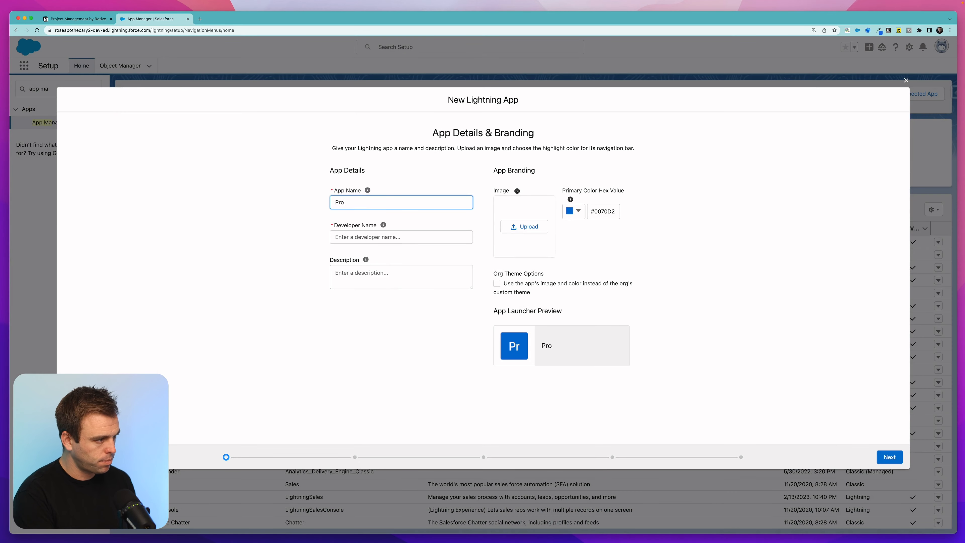
{"action": "type", "text": "ject Managmeen"}
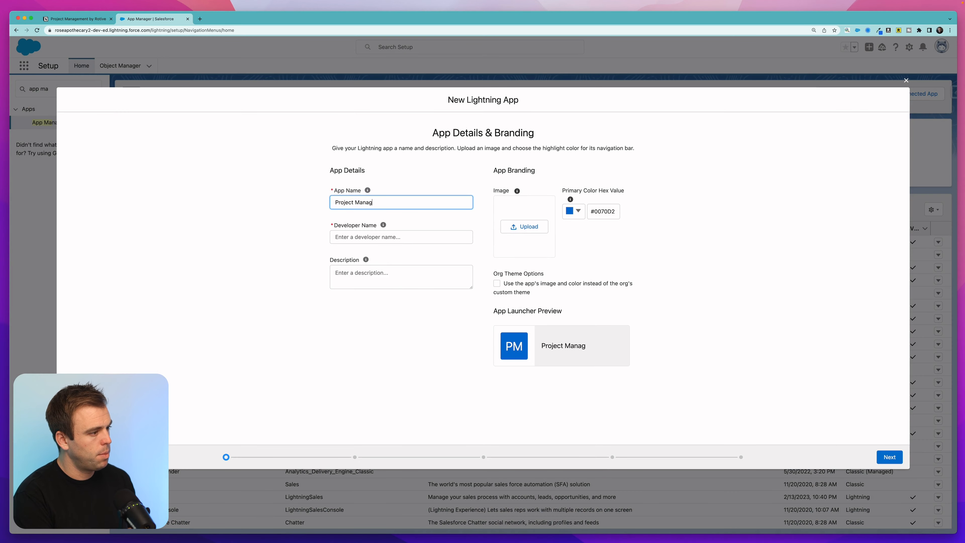
{"action": "key", "text": "BackSpace"}
{"action": "key", "text": "BackSpace"}
{"action": "type", "text": "nt"}
{"action": "key", "text": "Tab"}
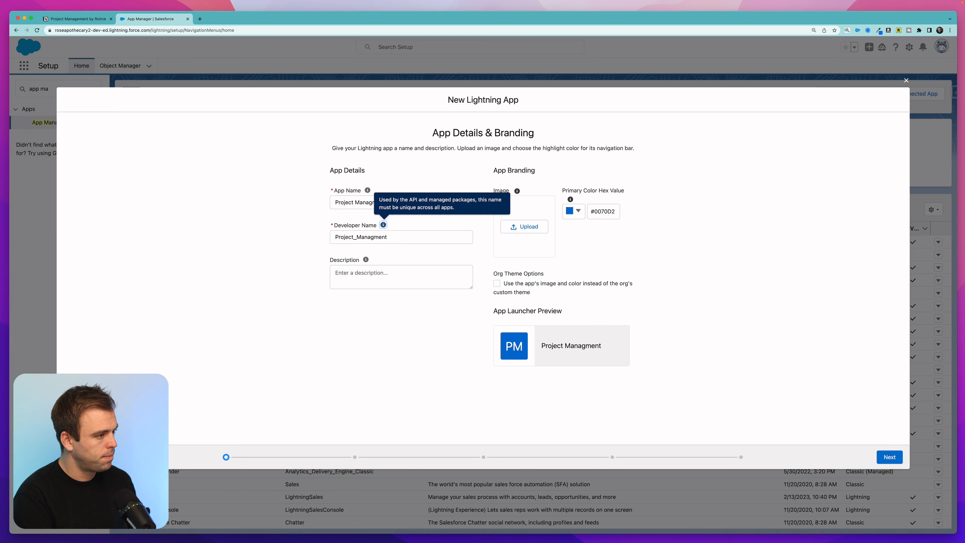
{"action": "left_click", "coordinate": [389, 235]}
{"action": "type", "text": "Rotive"}
{"action": "left_click", "coordinate": [403, 271]}
{"action": "left_click", "coordinate": [614, 244]}
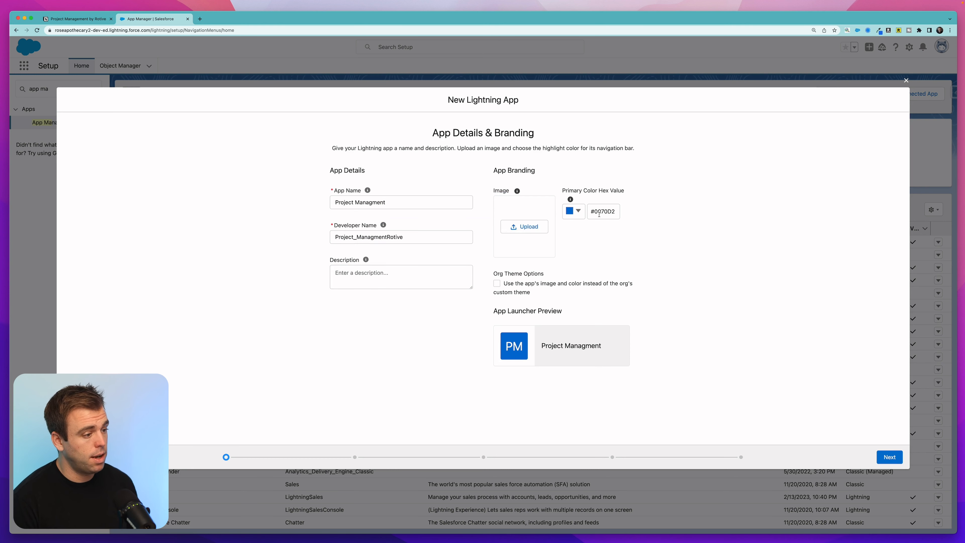
Step: Keep the default app options without utility items, and add Project Templates and Projects as the app's navigation items
{"action": "left_click", "coordinate": [889, 457]}
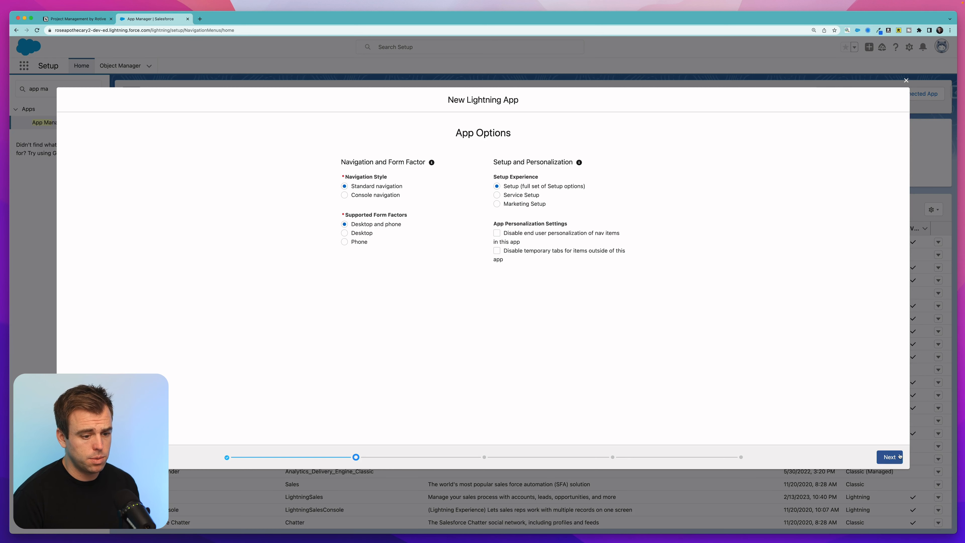
{"action": "left_click", "coordinate": [890, 457]}
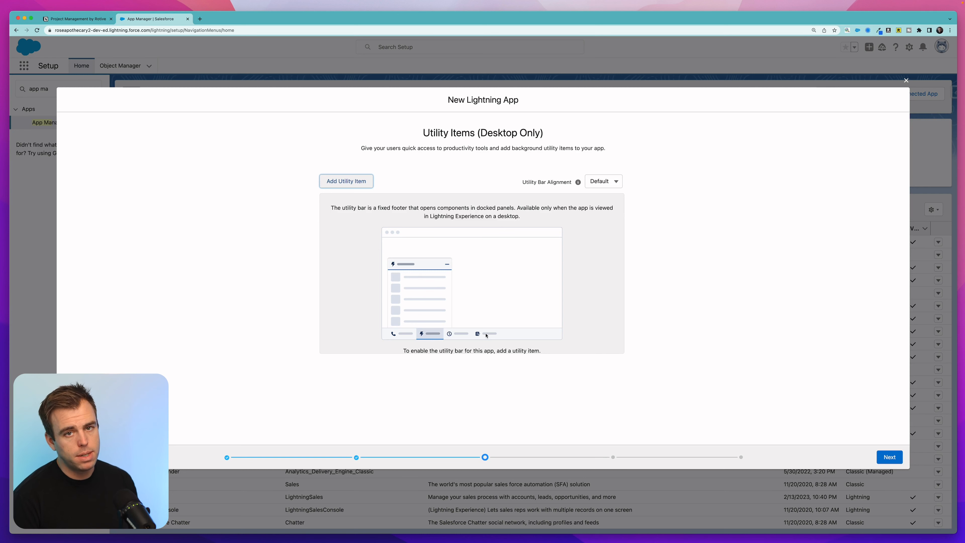
{"action": "left_click", "coordinate": [889, 457]}
{"action": "left_click", "coordinate": [361, 200]}
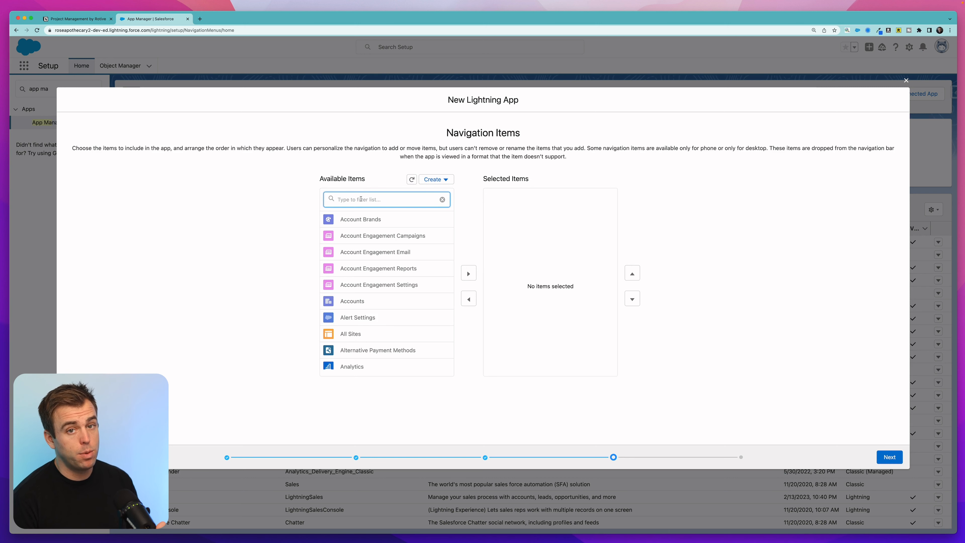
{"action": "type", "text": "project"}
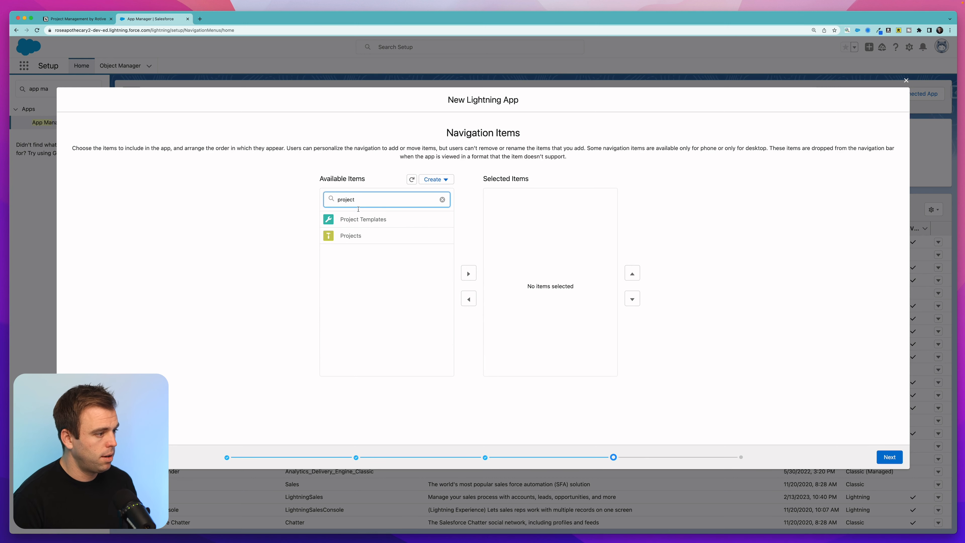
{"action": "left_click", "coordinate": [368, 220]}
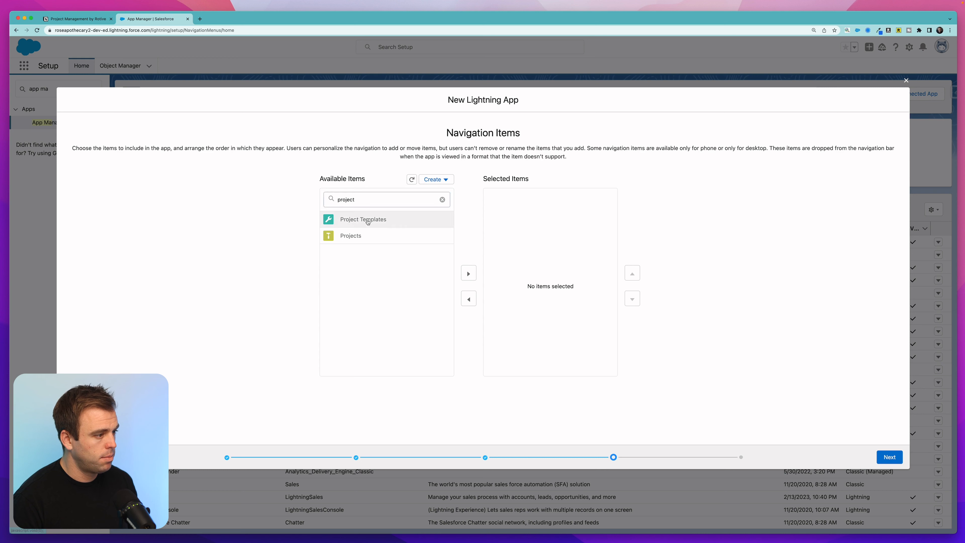
{"action": "left_click", "coordinate": [468, 273]}
{"action": "left_click", "coordinate": [401, 224]}
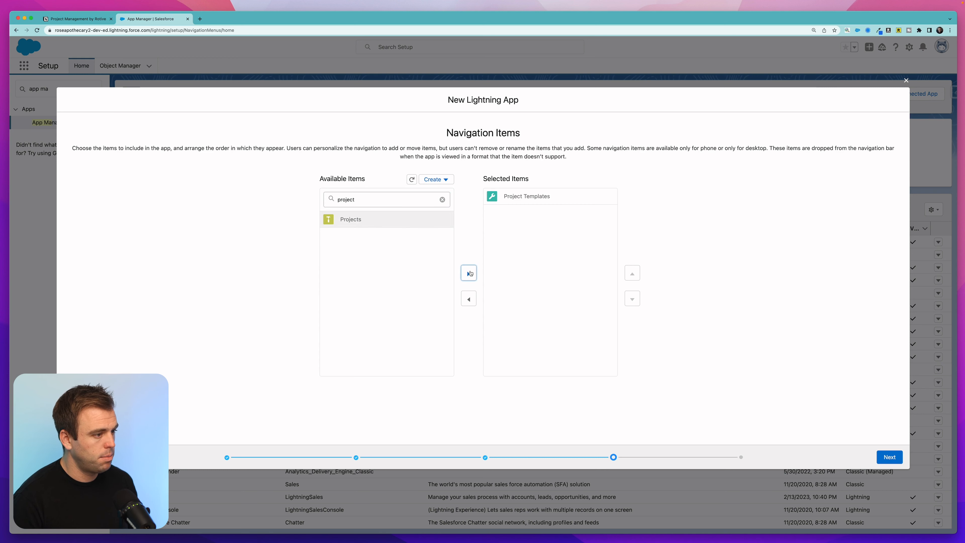
{"action": "left_click", "coordinate": [469, 273]}
Step: Give all available user profiles access to the app, then save and finish it
{"action": "left_click", "coordinate": [890, 457]}
{"action": "scroll", "coordinate": [409, 319], "scroll_direction": "down", "scroll_amount": 10}
{"action": "left_click", "coordinate": [417, 354], "text": "shift"}
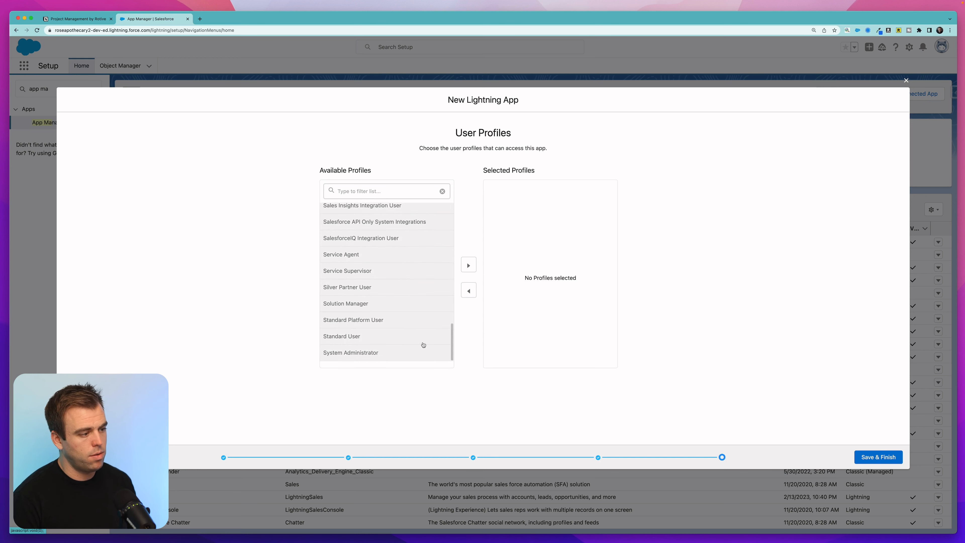
{"action": "left_click", "coordinate": [469, 265]}
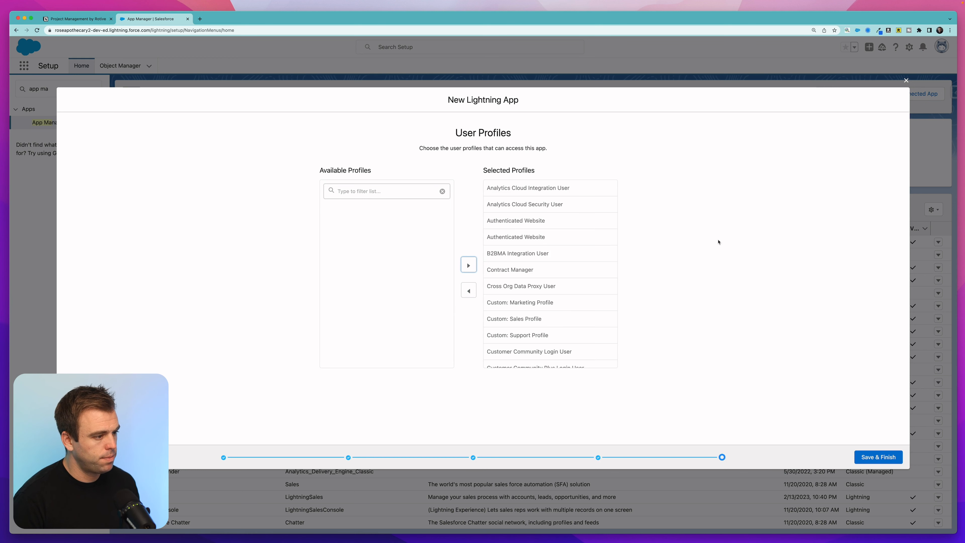
{"action": "left_click", "coordinate": [878, 457]}
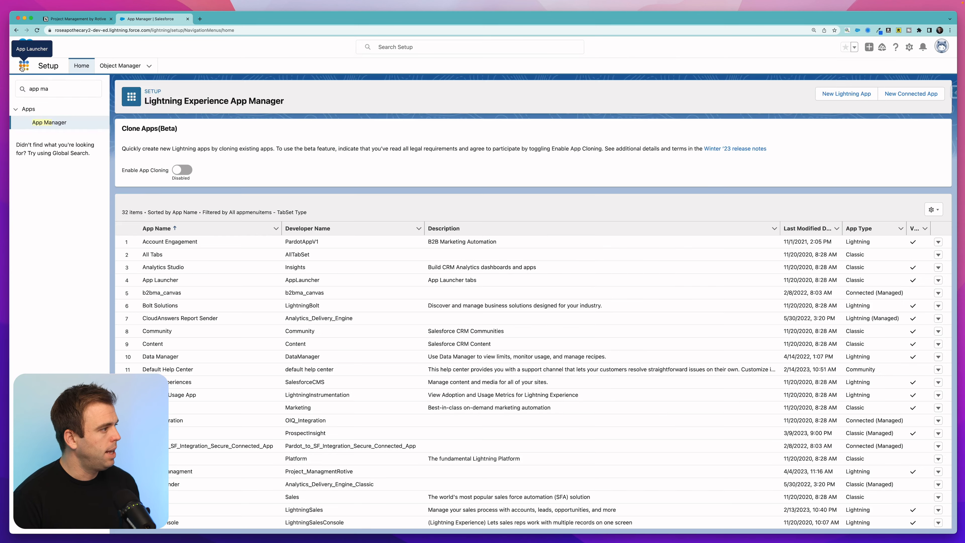
Step: Search the App Launcher for "projec" and open the Project Managment app
{"action": "left_click", "coordinate": [23, 66]}
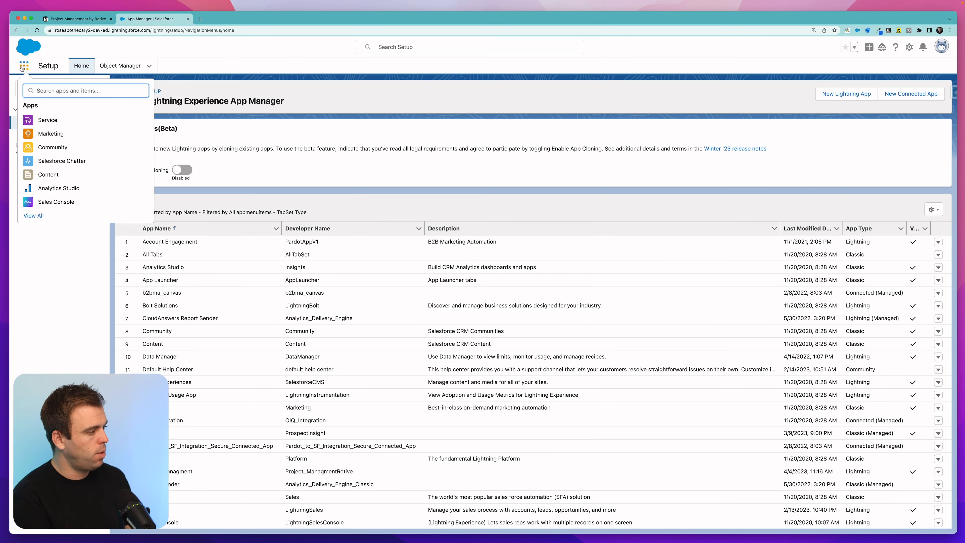
{"action": "type", "text": "projec"}
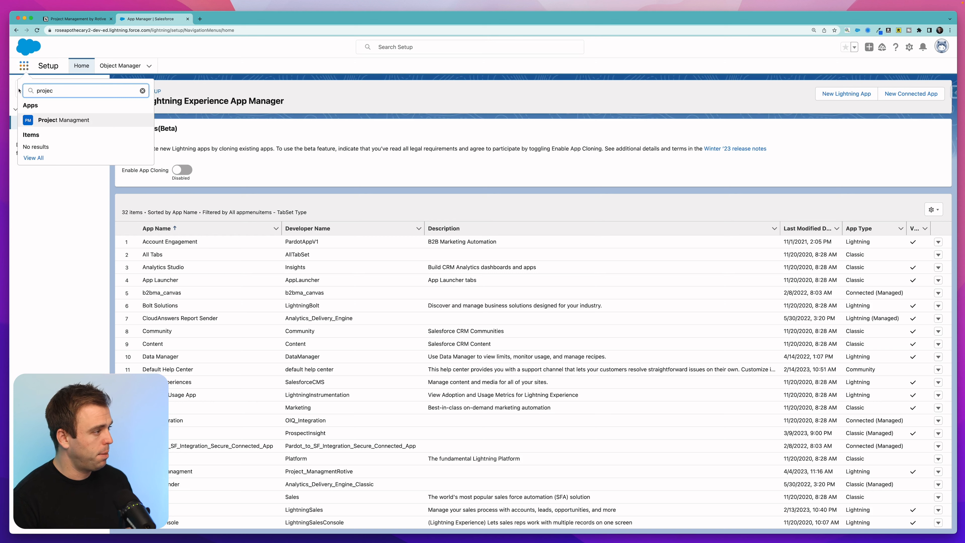
{"action": "left_click", "coordinate": [70, 124]}
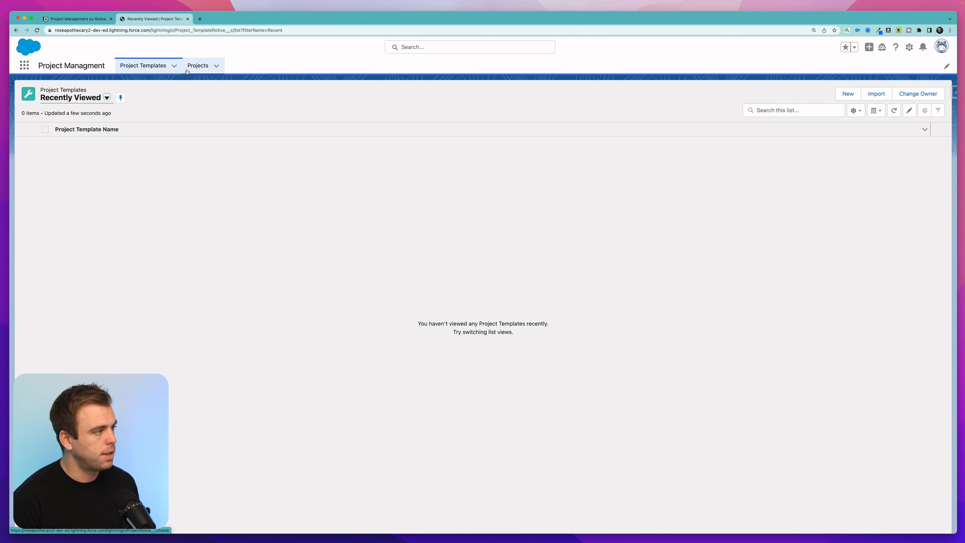
Step: Create an active Project Template named Onboarding Project described as "Make sure all new clients feel comfortable with our process and are familiar with the resources available to them."
{"action": "left_click", "coordinate": [848, 94]}
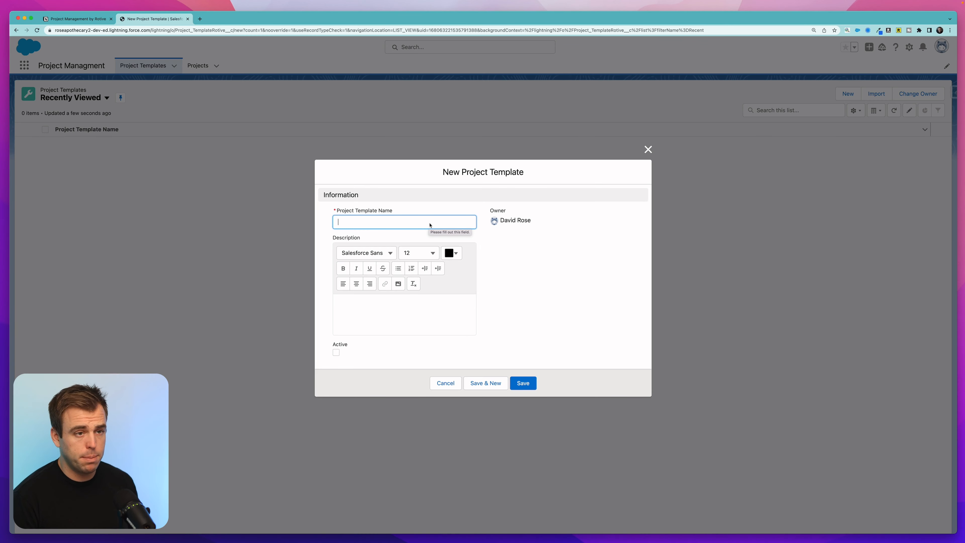
{"action": "type", "text": "Onboarding"}
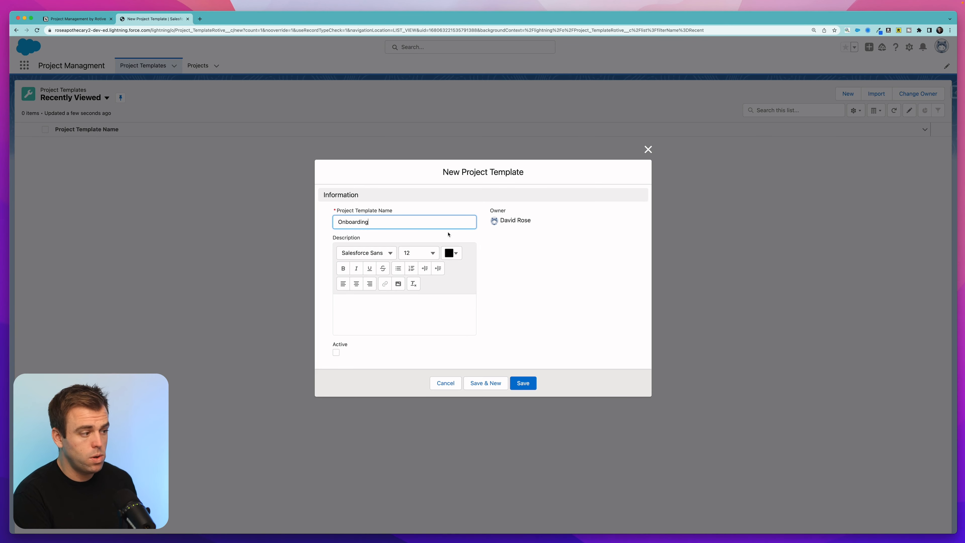
{"action": "type", "text": " Project"}
{"action": "key", "text": "Tab"}
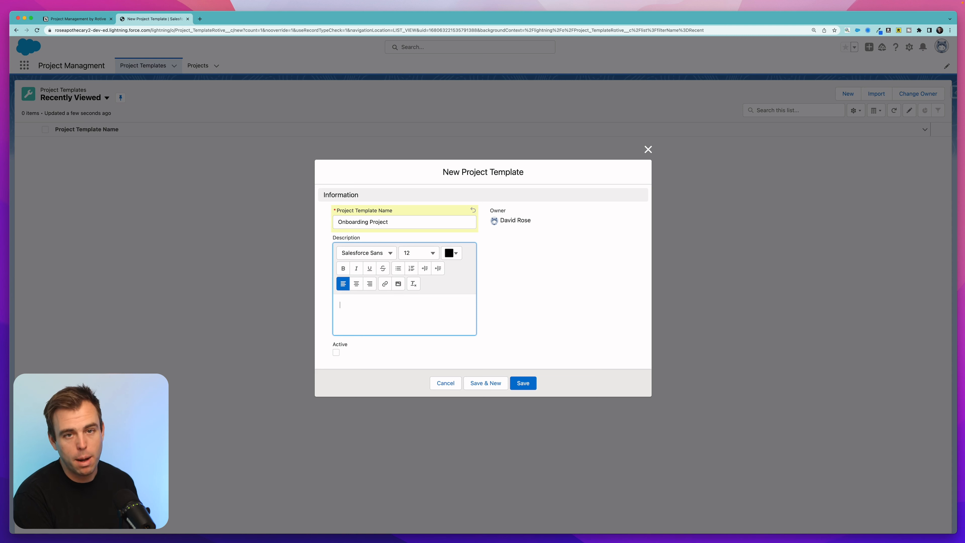
{"action": "type", "text": "Make sure all new clients feel comfortable with our process and are familiar with the resources available to them."}
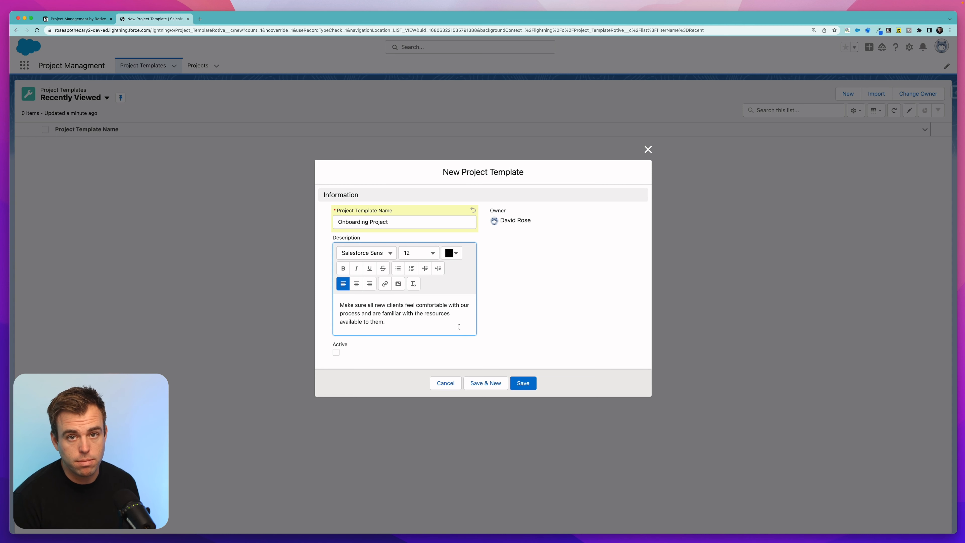
{"action": "left_click", "coordinate": [337, 353]}
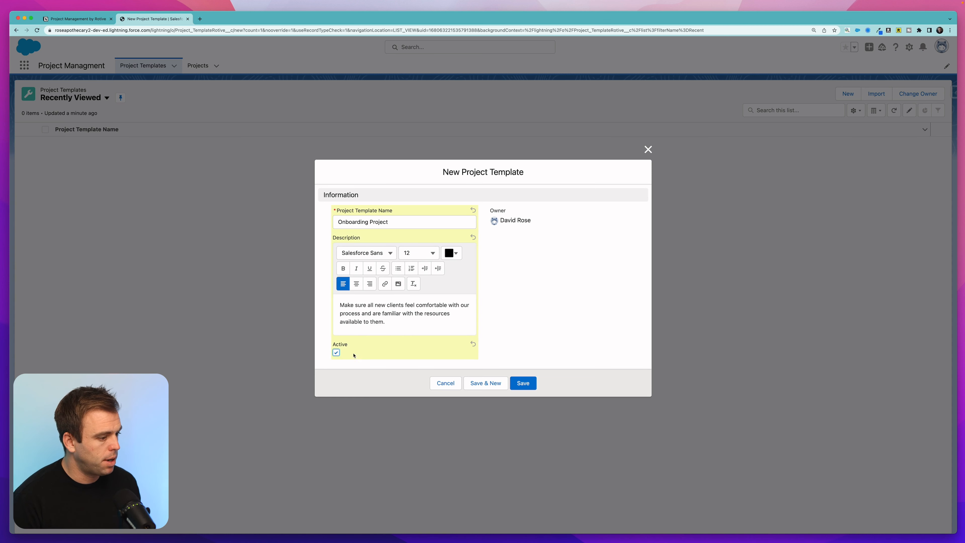
{"action": "left_click", "coordinate": [523, 383]}
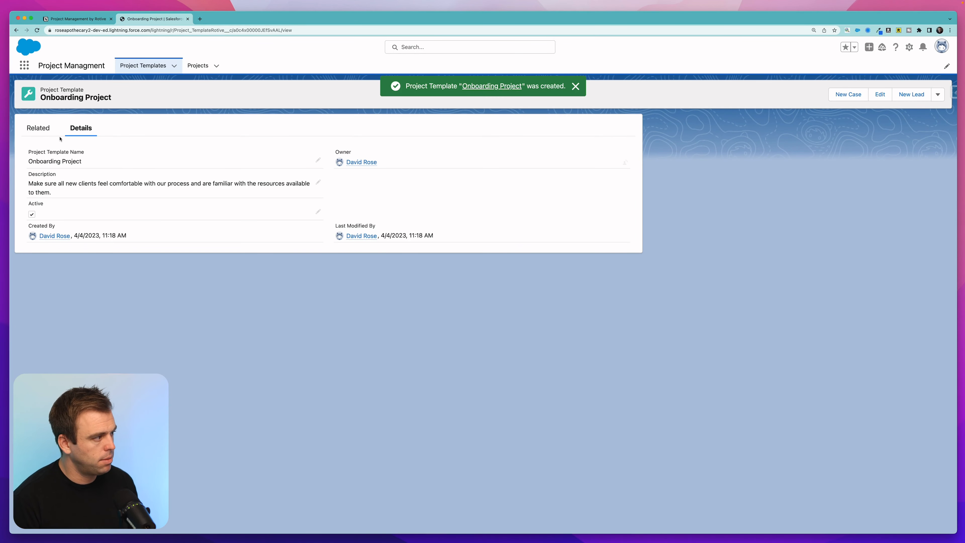
Step: Check the Onboarding Project template's related lists and details, and open its record page for editing in Lightning App Builder
{"action": "left_click", "coordinate": [39, 133]}
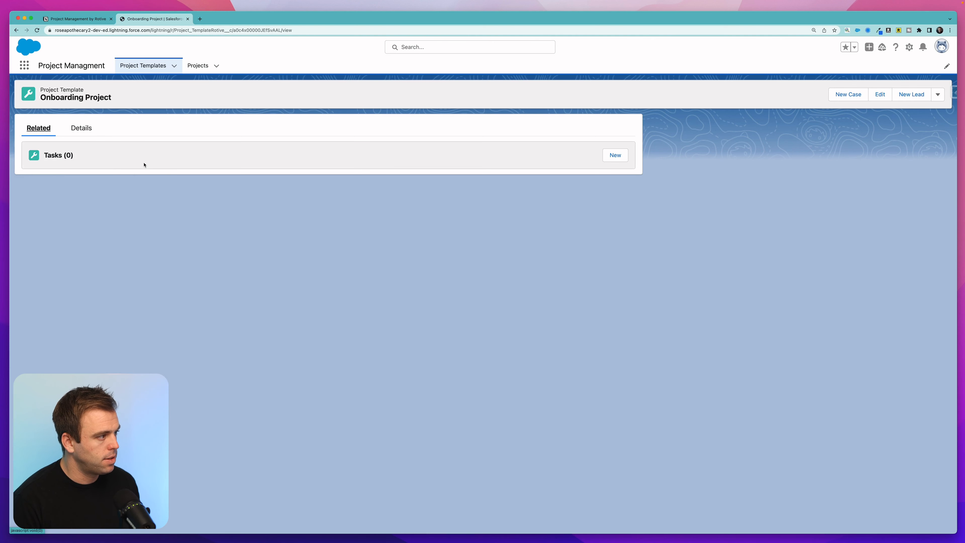
{"action": "left_click", "coordinate": [94, 129]}
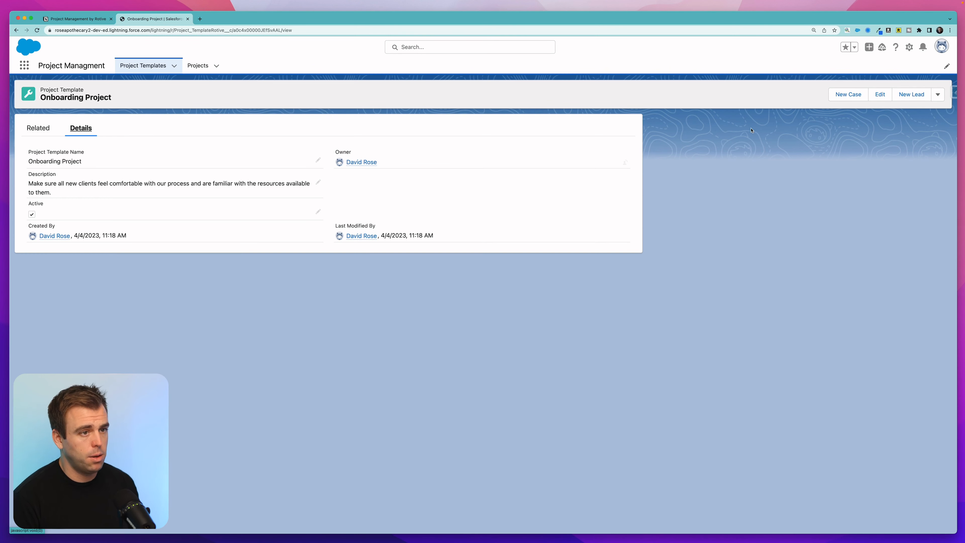
{"action": "left_click", "coordinate": [910, 47]}
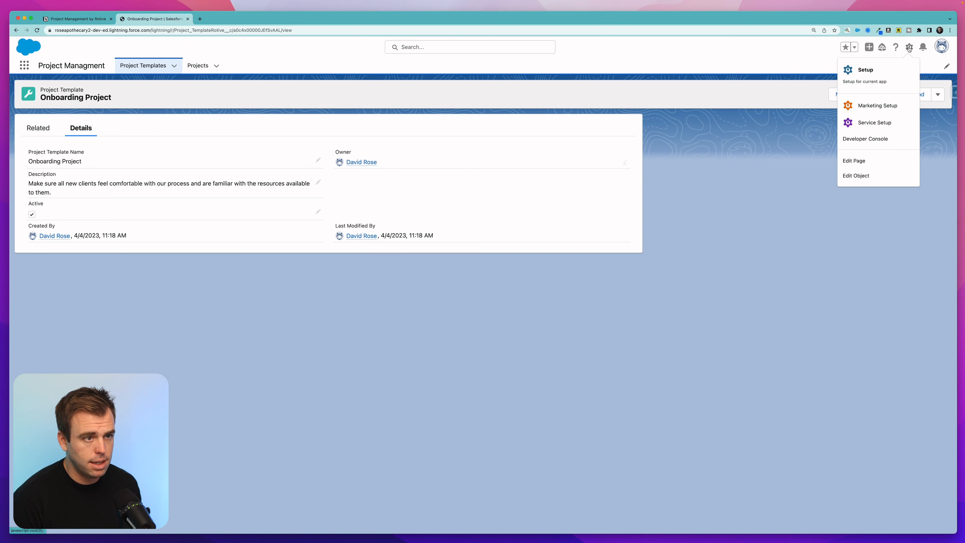
{"action": "left_click", "coordinate": [865, 164]}
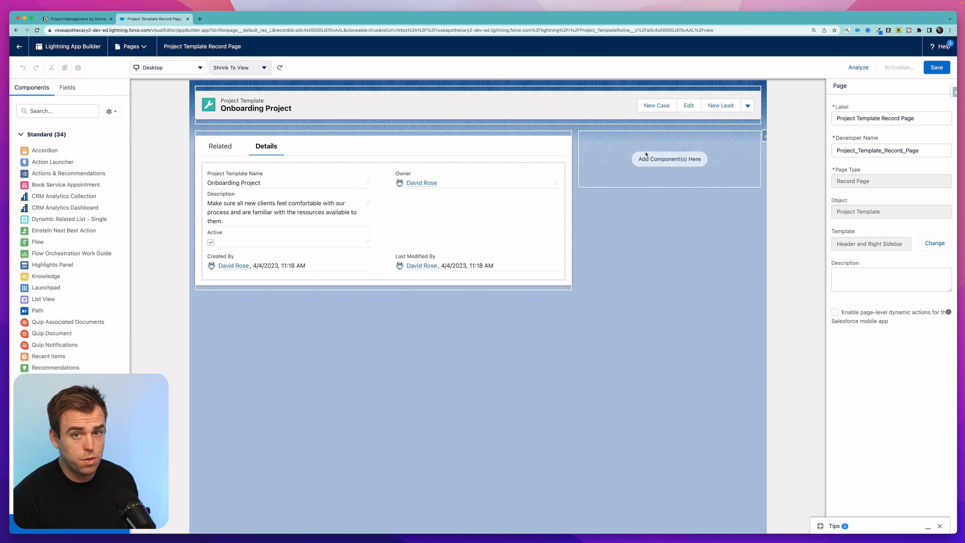
Step: Move the Tasks related list out of the Related tab to below the tabs component, and remove the Related tab
{"action": "left_click", "coordinate": [220, 147]}
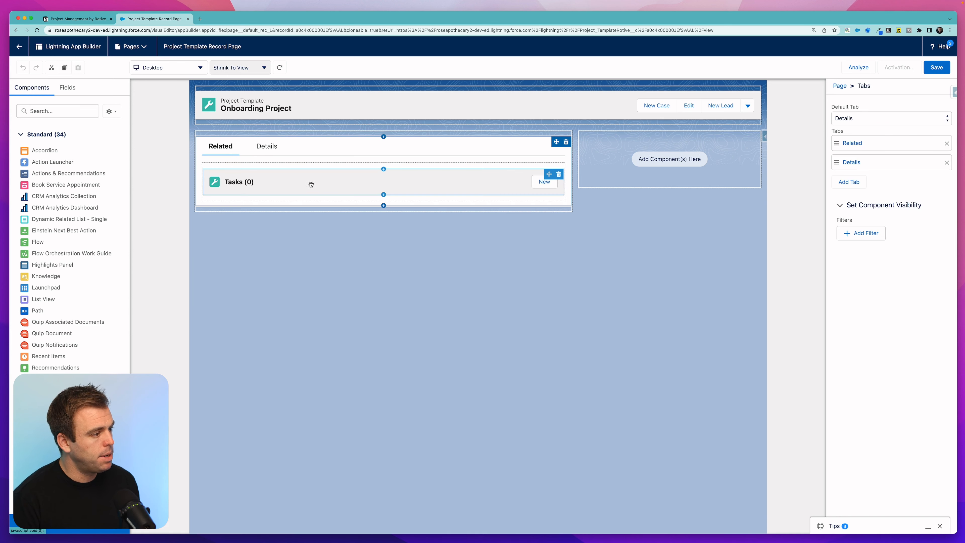
{"action": "left_click_drag", "start_coordinate": [302, 184], "coordinate": [264, 229]}
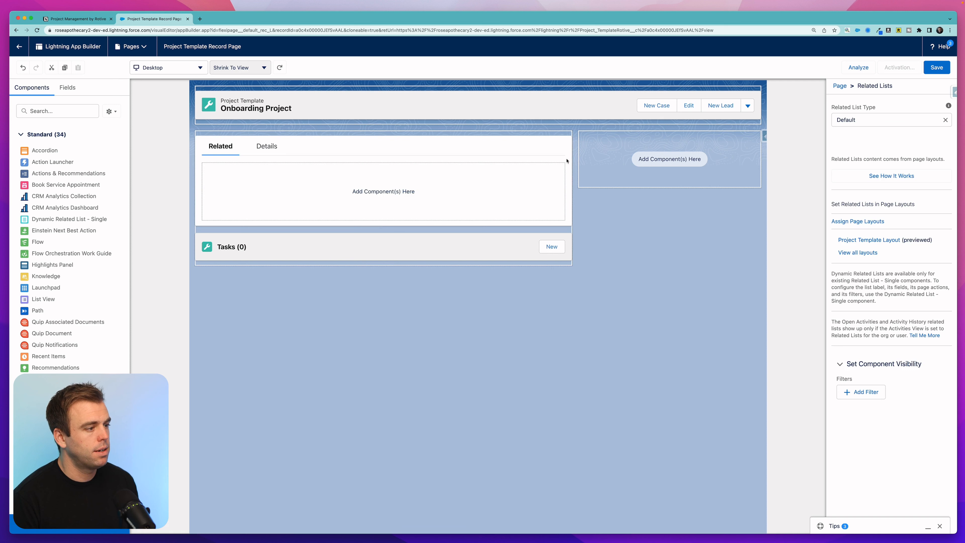
{"action": "left_click", "coordinate": [568, 179]}
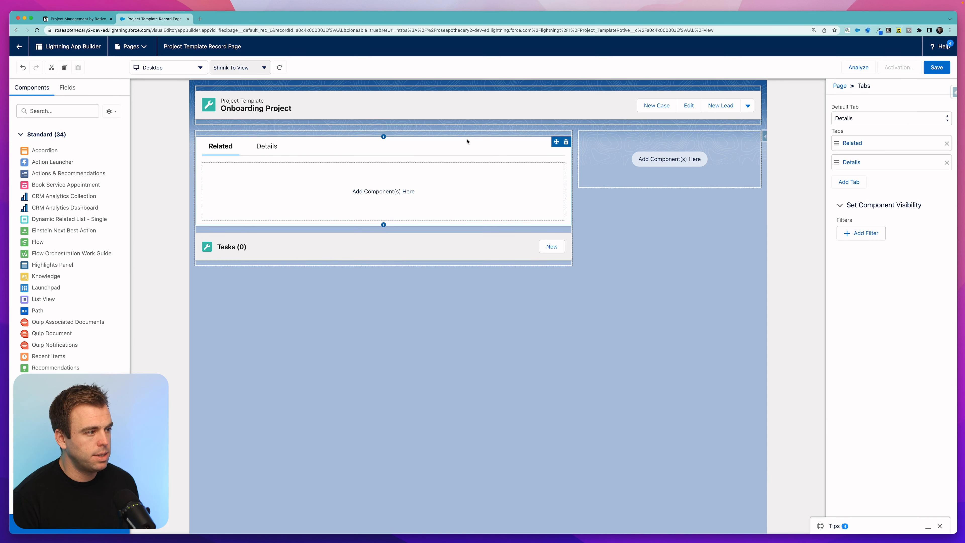
{"action": "left_click", "coordinate": [947, 145]}
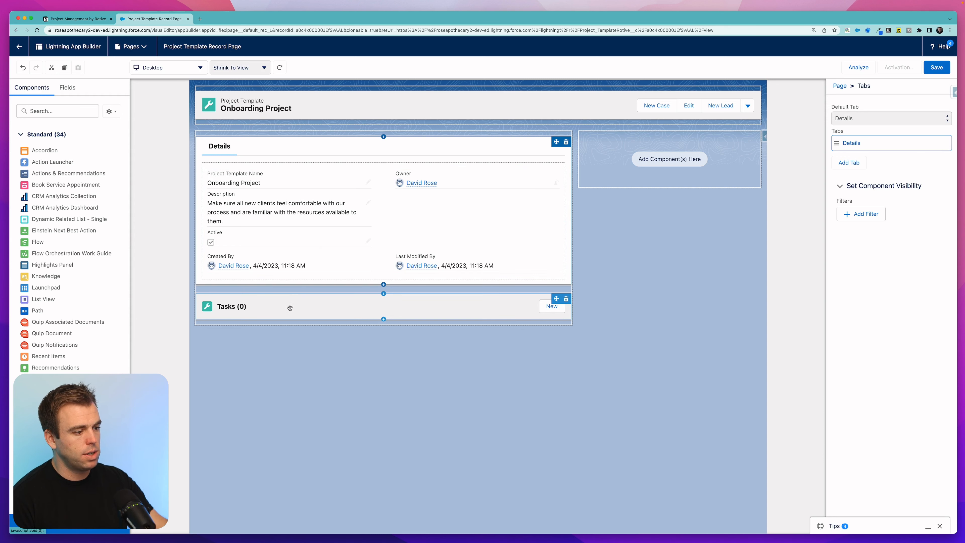
{"action": "left_click", "coordinate": [327, 411]}
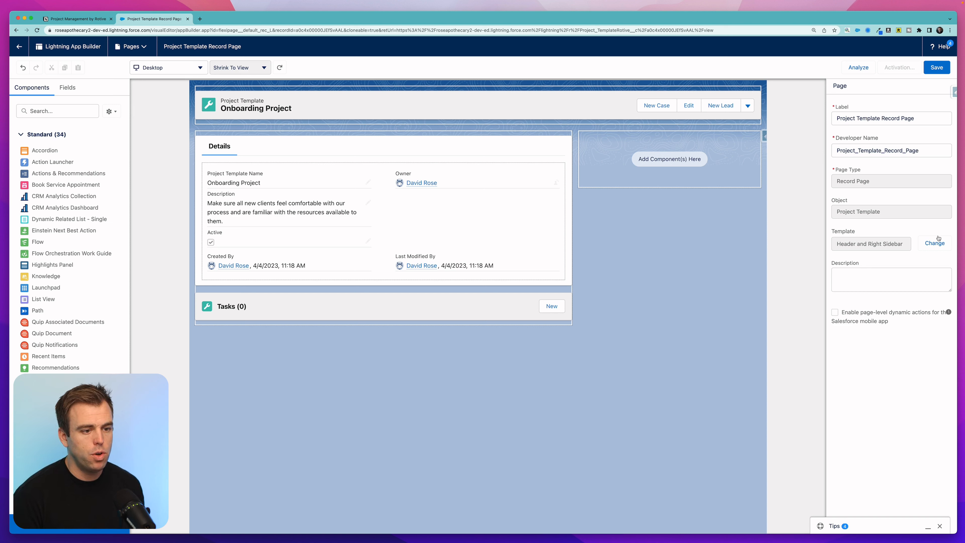
{"action": "left_click", "coordinate": [938, 248]}
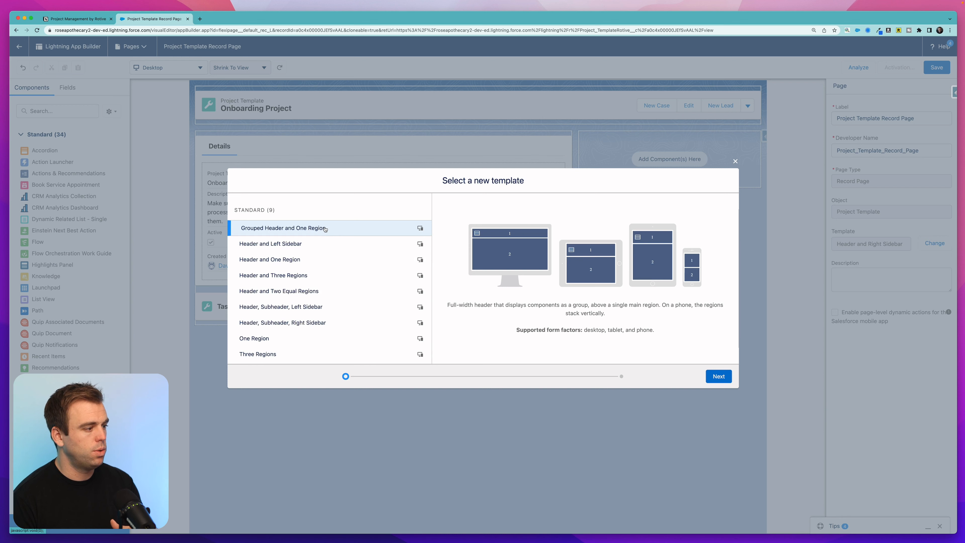
{"action": "left_click", "coordinate": [307, 260]}
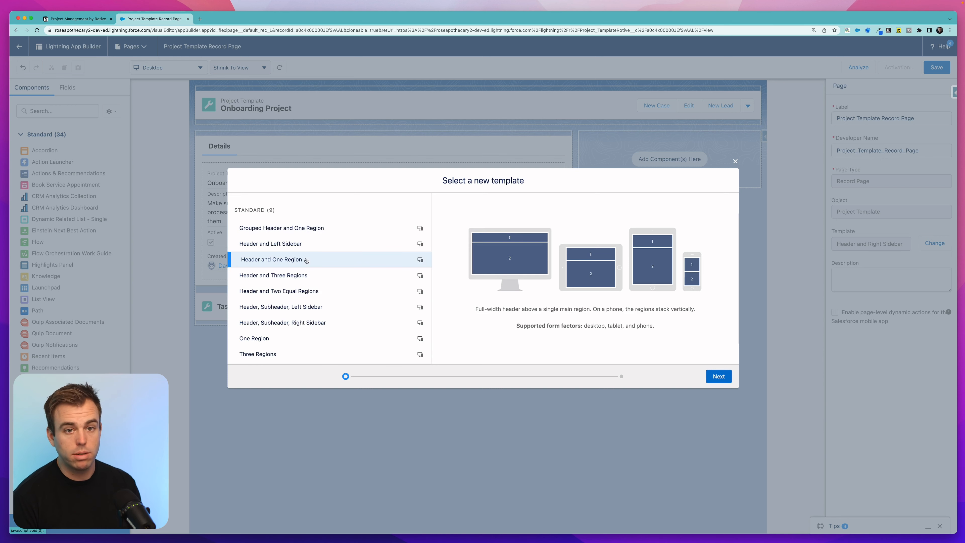
{"action": "left_click", "coordinate": [735, 161]}
Step: Save the Project Template record page, activate it as the org default, and return to the Onboarding Project record
{"action": "left_click", "coordinate": [937, 68]}
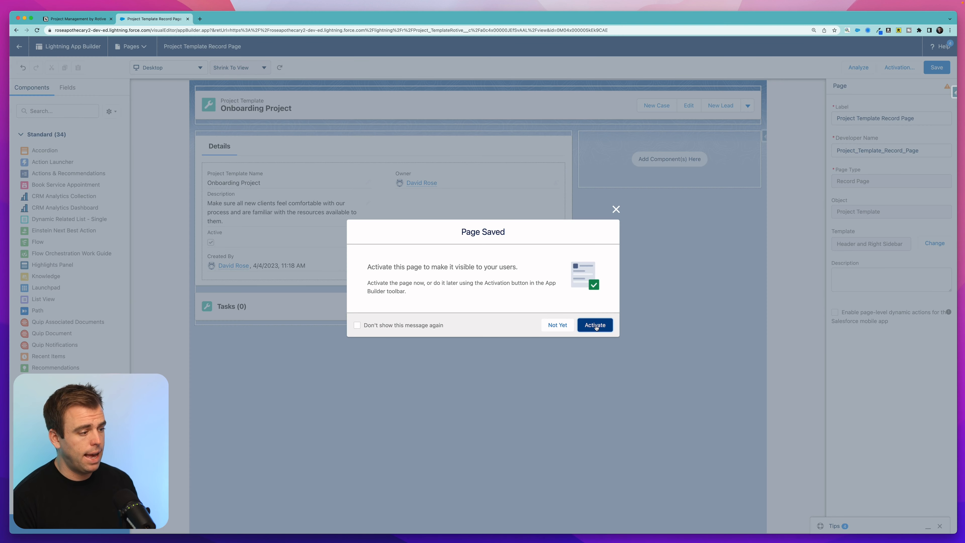
{"action": "left_click", "coordinate": [595, 326]}
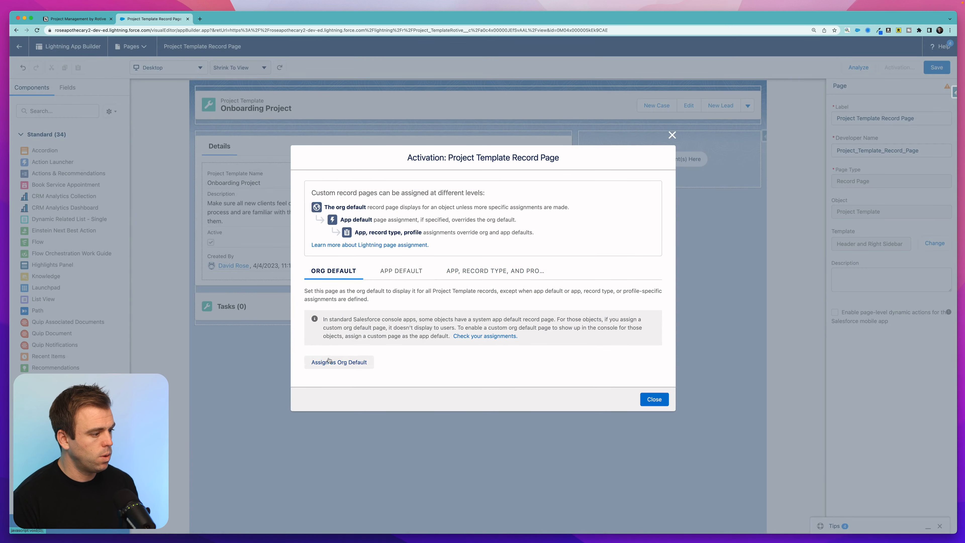
{"action": "left_click", "coordinate": [330, 363]}
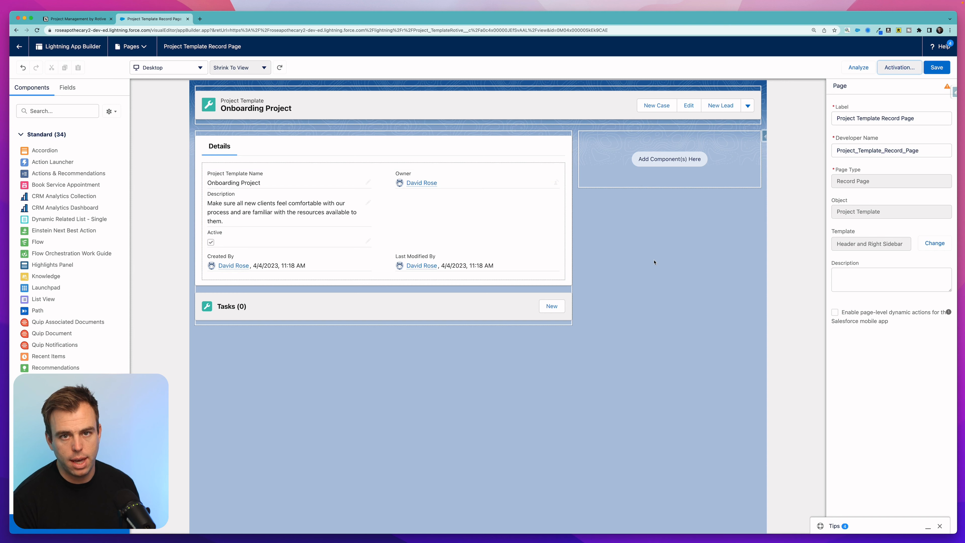
{"action": "left_click", "coordinate": [19, 47]}
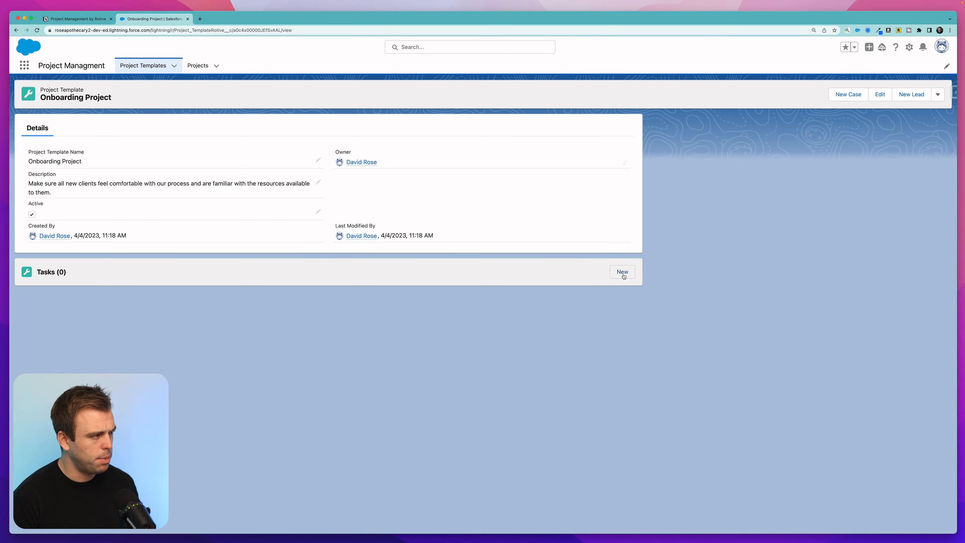
Step: Create a Project Task Template named Send Welcome Email with Due Date Offset 0 and description 'Refer to the template: "New Client Welcome"'
{"action": "left_click", "coordinate": [624, 277]}
{"action": "type", "text": "Send WElcome"}
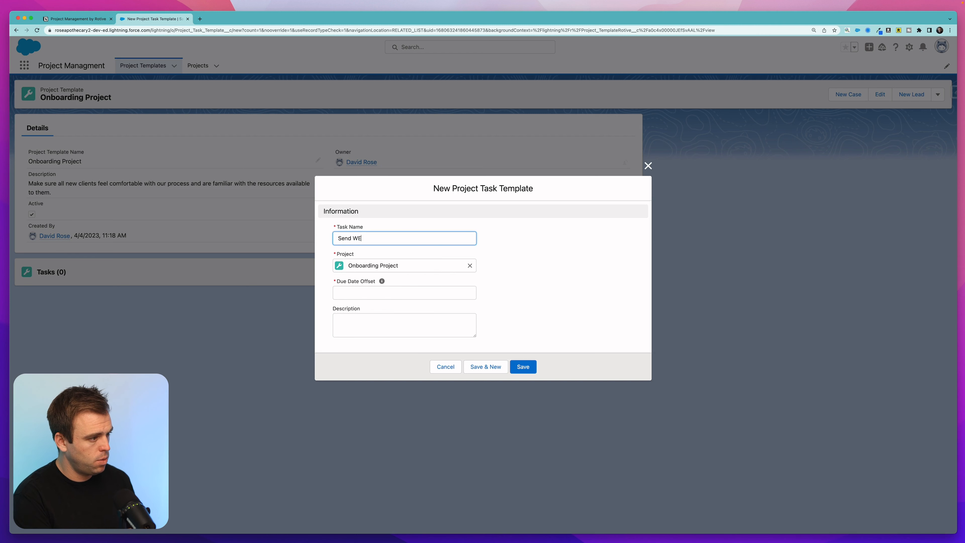
{"action": "key", "text": "BackSpace"}
{"action": "key", "text": "BackSpace"}
{"action": "key", "text": "BackSpace"}
{"action": "key", "text": "BackSpace"}
{"action": "key", "text": "BackSpace"}
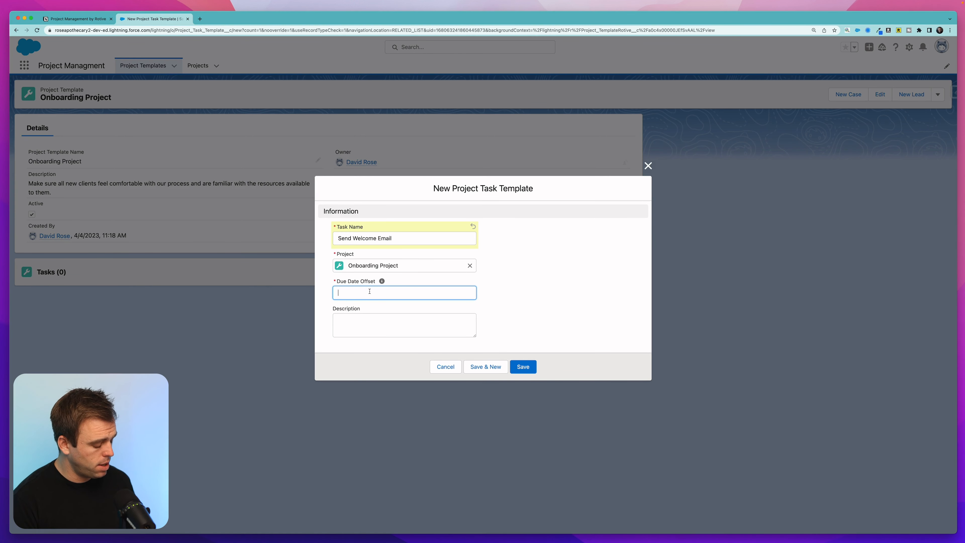
{"action": "type", "text": "0"}
{"action": "left_click", "coordinate": [359, 320]}
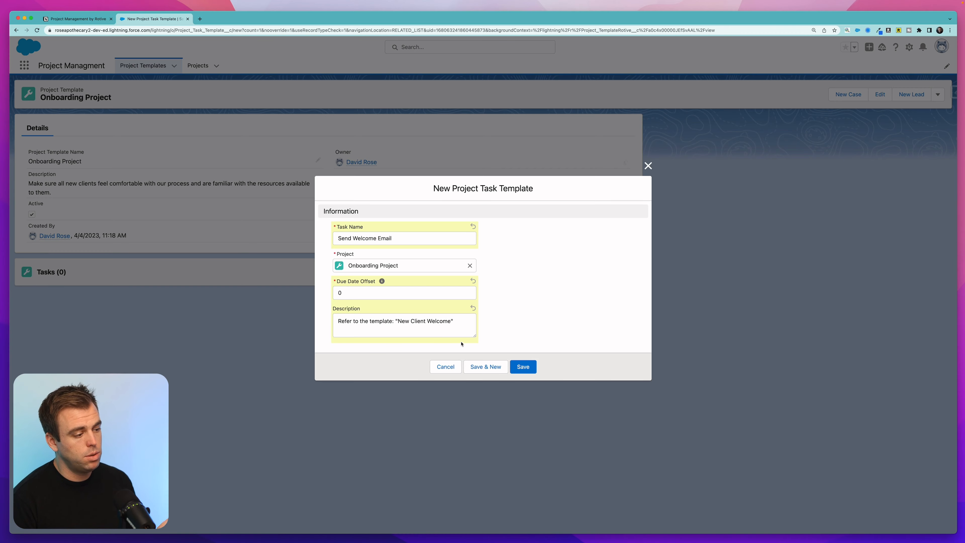
{"action": "left_click", "coordinate": [526, 367]}
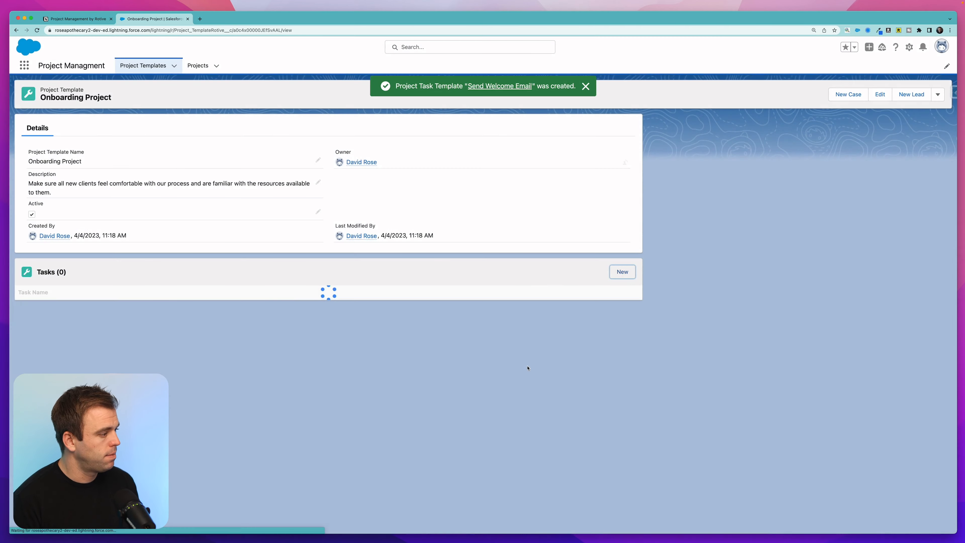
Step: Create a task template named Schedule First Meeting with Due Date Offset 7, and save it with another new task template opened
{"action": "left_click", "coordinate": [619, 273]}
{"action": "left_click", "coordinate": [403, 239]}
{"action": "type", "text": "Schedule "}
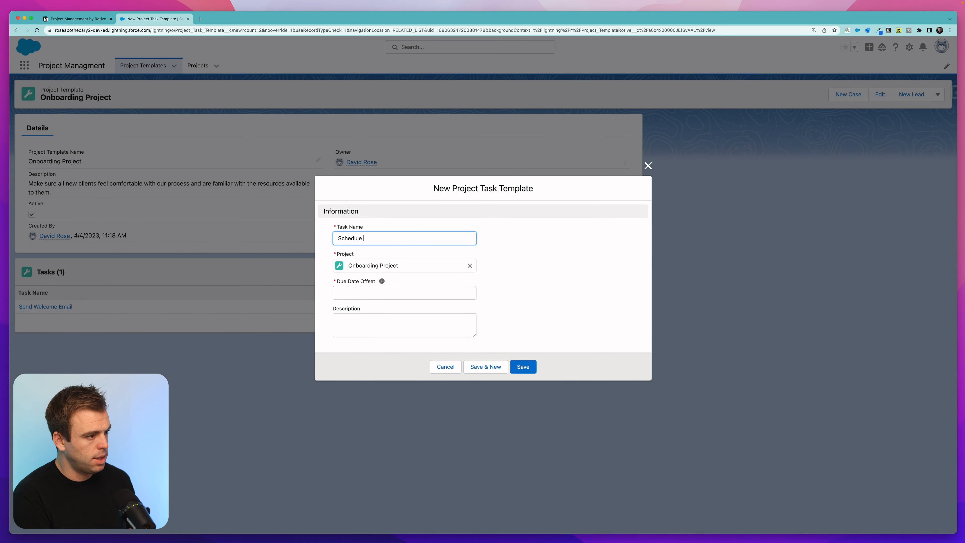
{"action": "type", "text": "First Meeting"}
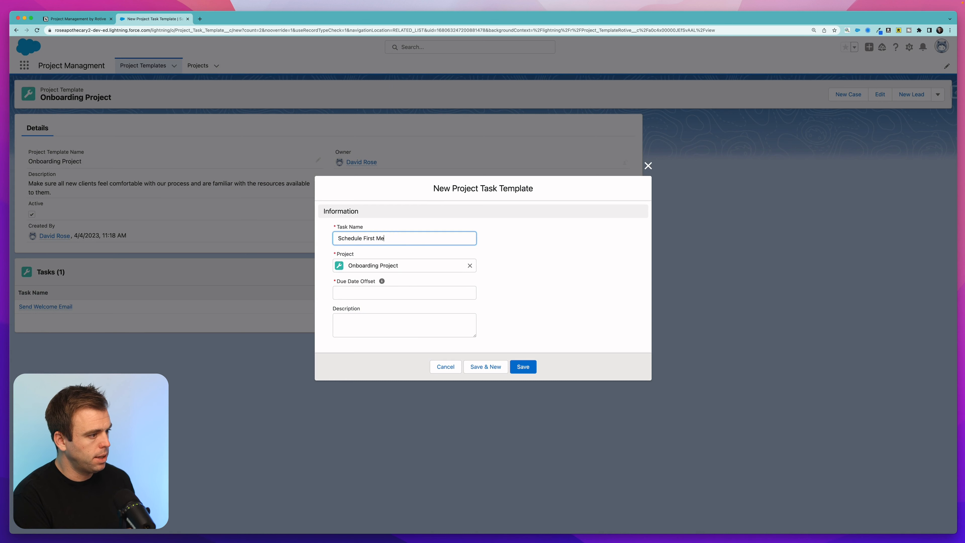
{"action": "left_click", "coordinate": [400, 293]}
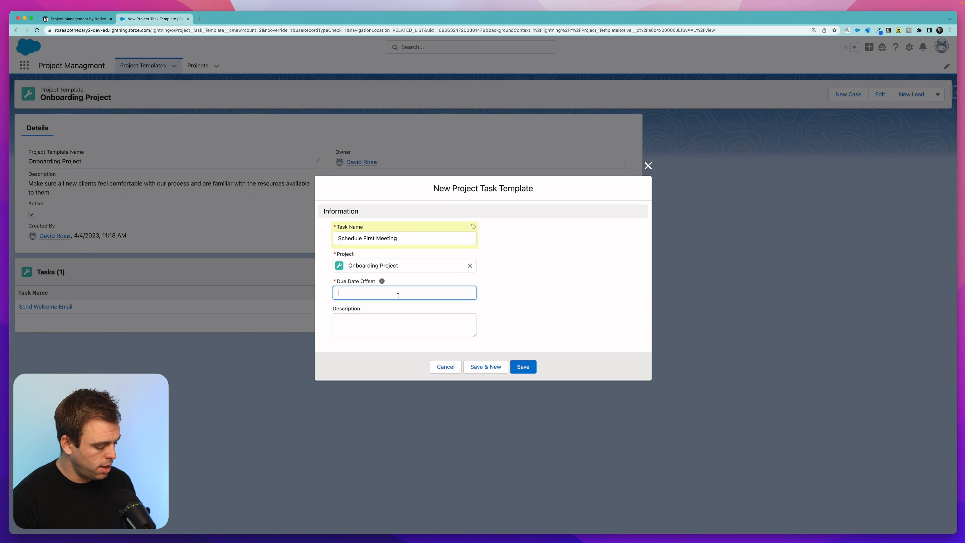
{"action": "type", "text": "7"}
{"action": "left_click", "coordinate": [551, 305]}
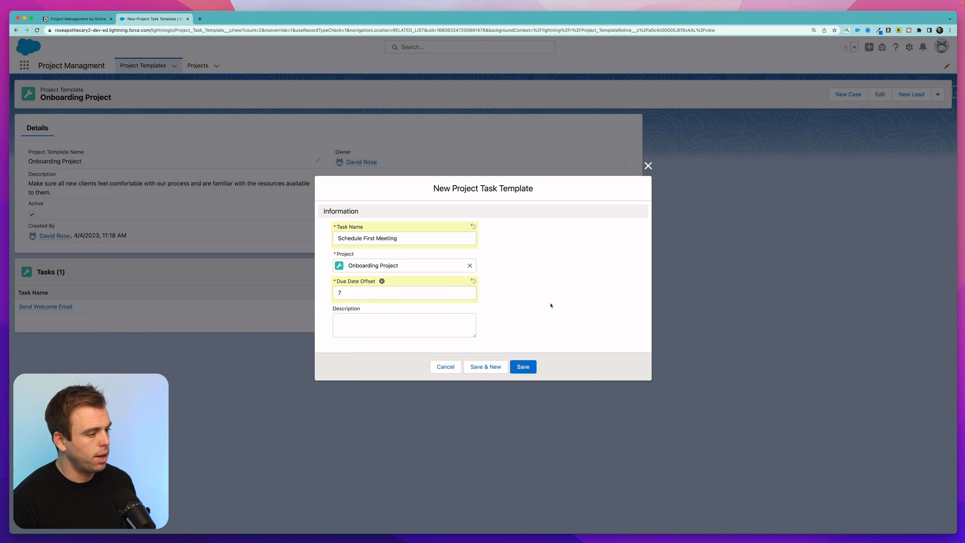
{"action": "left_click", "coordinate": [486, 367]}
Step: Create the task template Complete Post Sale Interview with Due Date Offset 14 and description 'Refer to survey "Post Sale Interview"'
{"action": "type", "text": "Complete Post Sale Interview"}
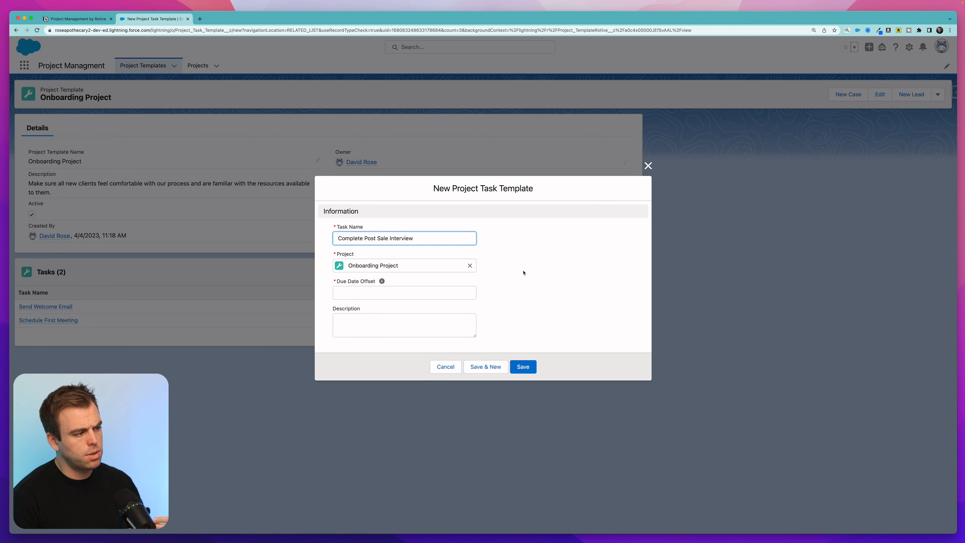
{"action": "left_click", "coordinate": [415, 290]}
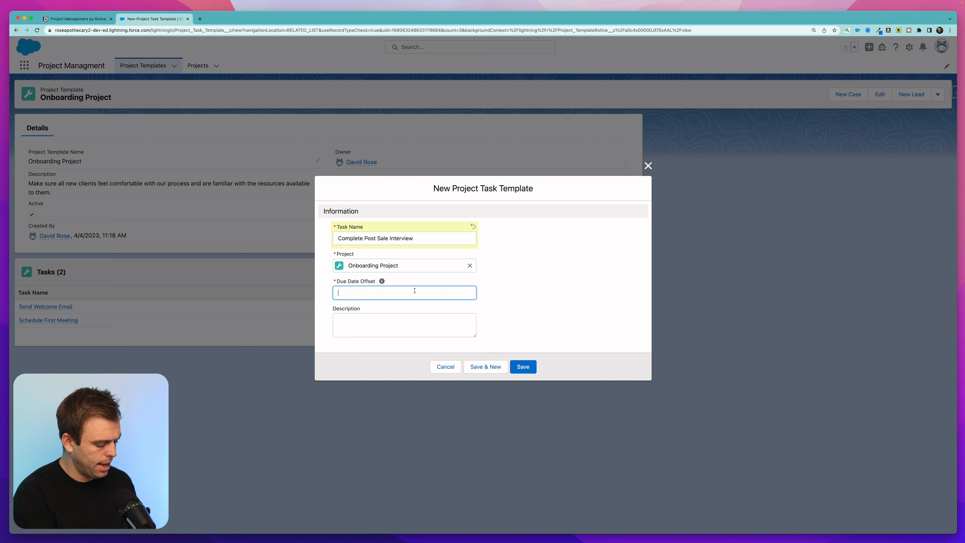
{"action": "type", "text": "14"}
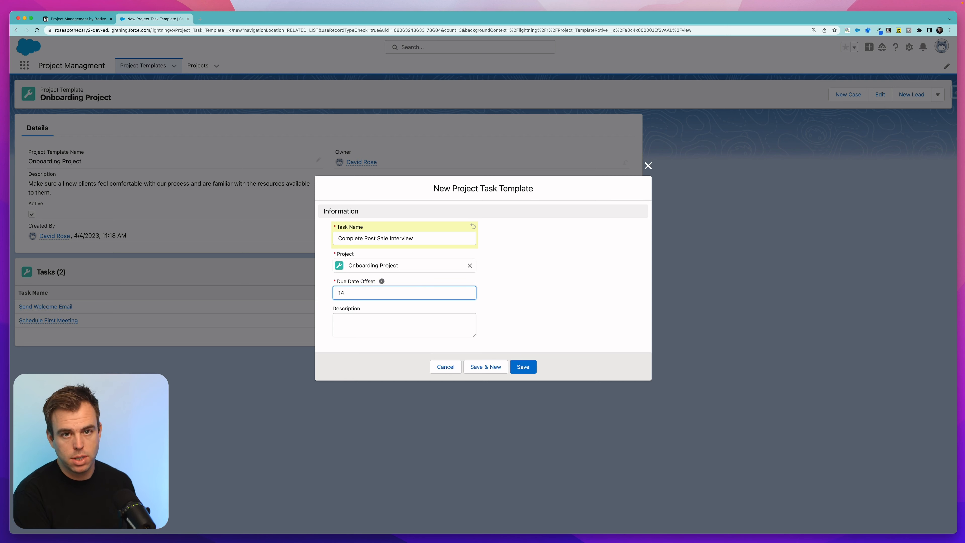
{"action": "left_click", "coordinate": [508, 315]}
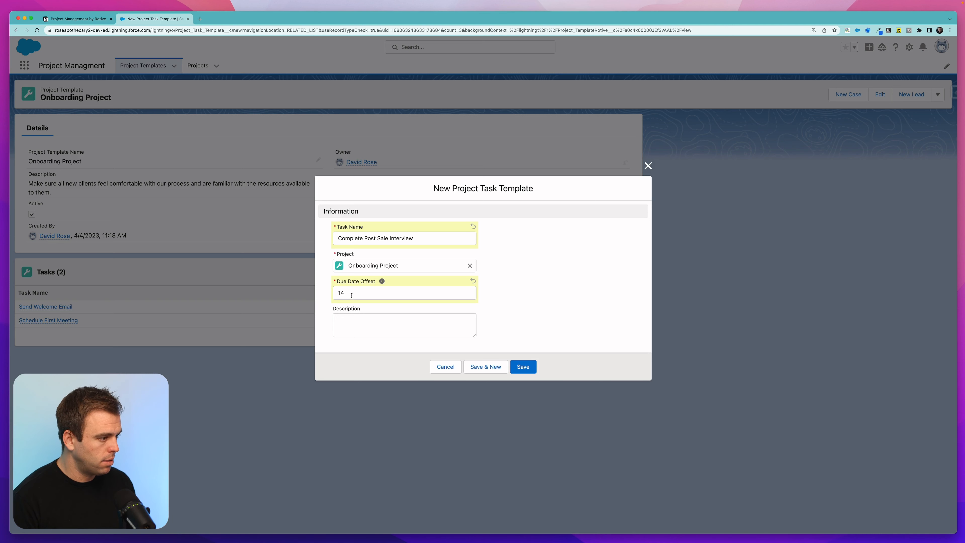
{"action": "left_click", "coordinate": [367, 327]}
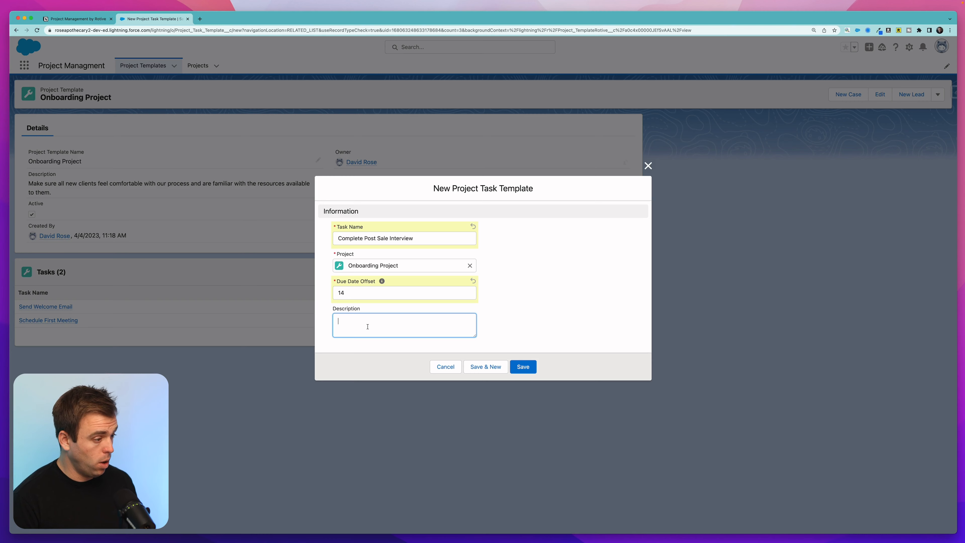
{"action": "type", "text": "Refer to survey\"Post Sale Interview\""}
{"action": "left_click", "coordinate": [377, 321]}
{"action": "left_click", "coordinate": [520, 366]}
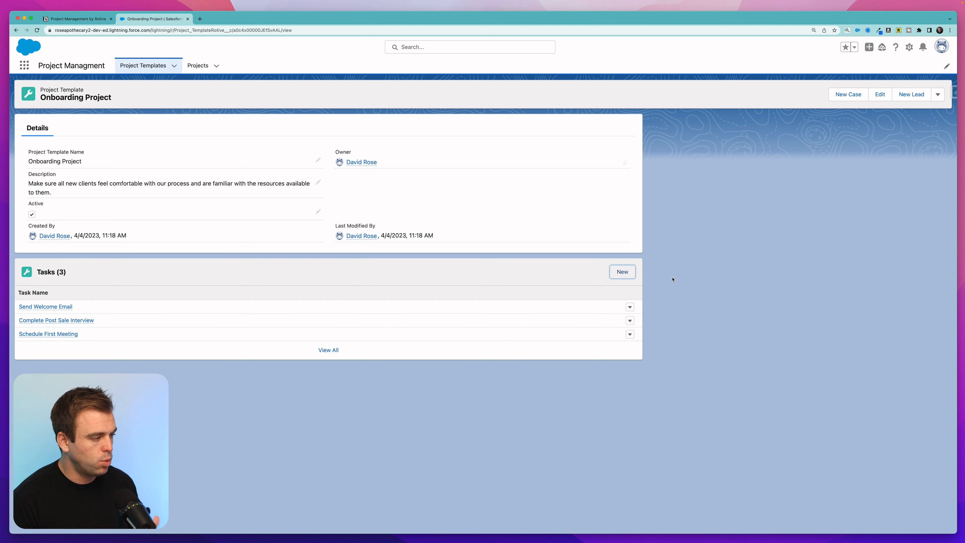
Step: Edit the Project Template record page and add a Dynamic Related List - Single component between the details and the existing Tasks list
{"action": "left_click", "coordinate": [910, 50]}
{"action": "left_click", "coordinate": [861, 171]}
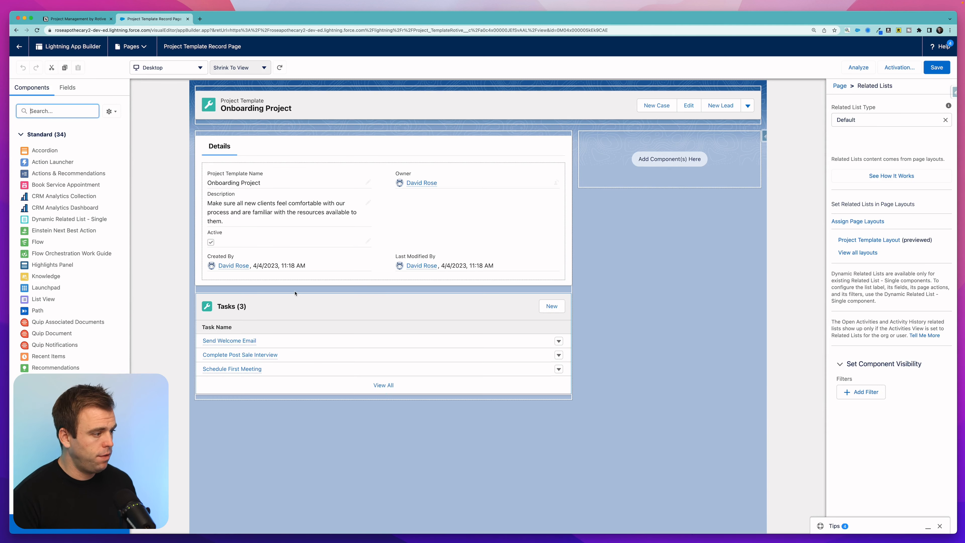
{"action": "left_click", "coordinate": [302, 327]}
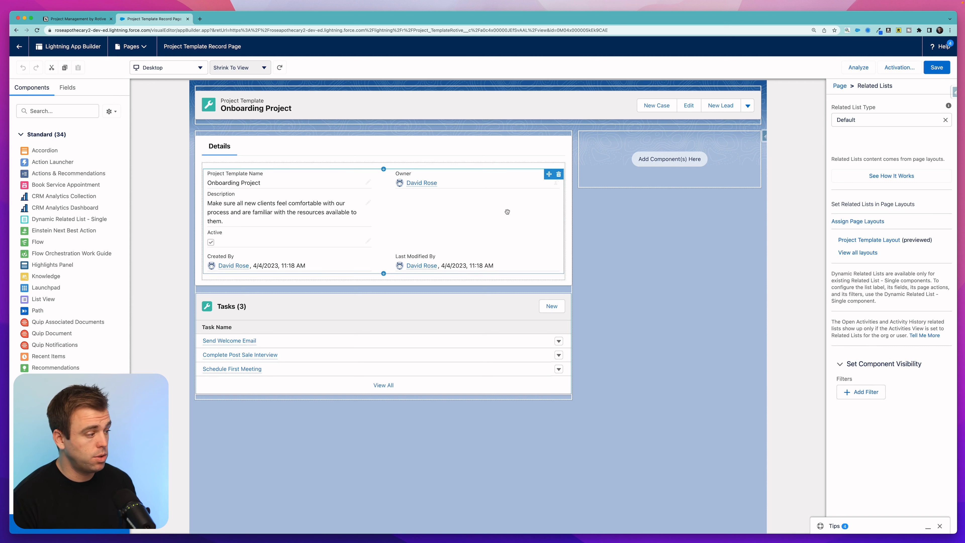
{"action": "left_click", "coordinate": [50, 110]}
{"action": "type", "text": "dyna"}
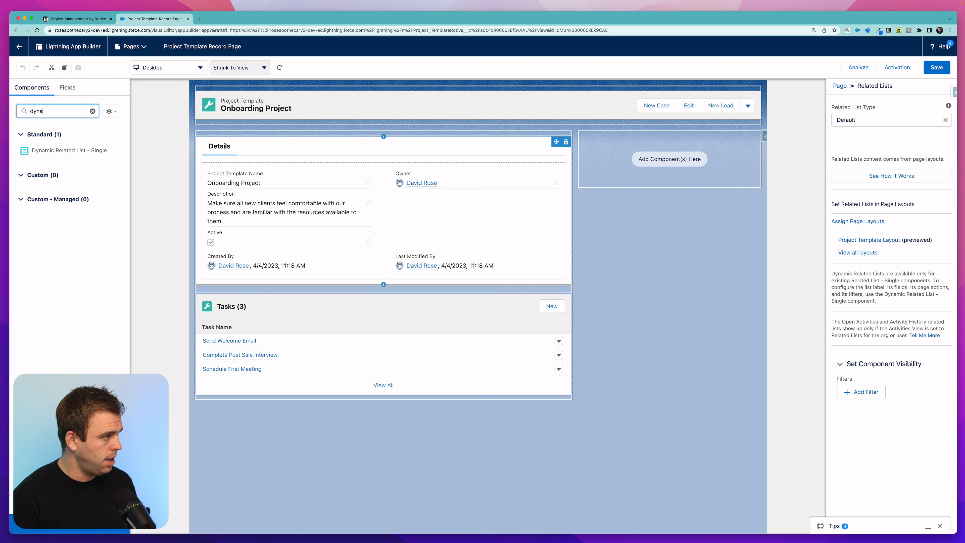
{"action": "left_click_drag", "start_coordinate": [57, 151], "coordinate": [313, 288]}
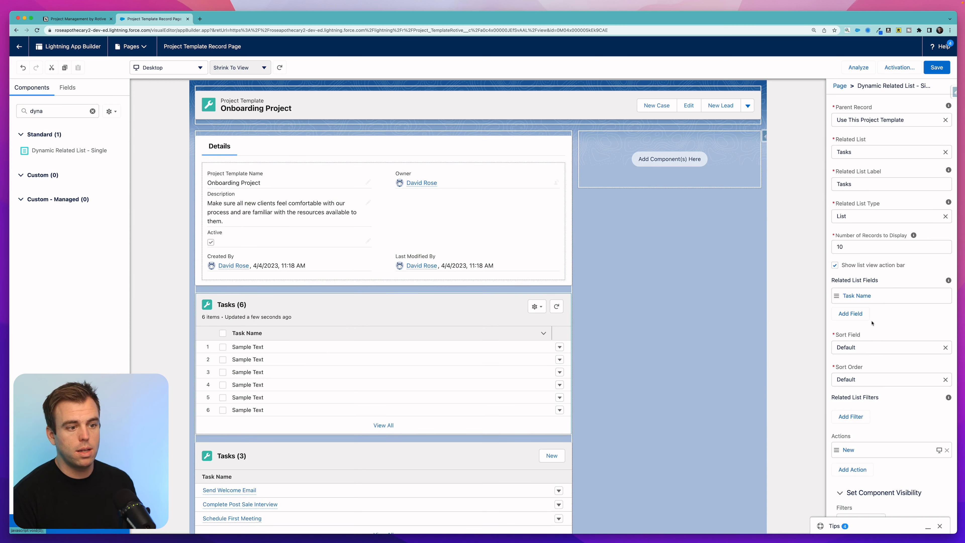
Step: Set the dynamic Tasks related list's number of records to display to 30
{"action": "scroll", "coordinate": [879, 357], "scroll_direction": "down", "scroll_amount": 1}
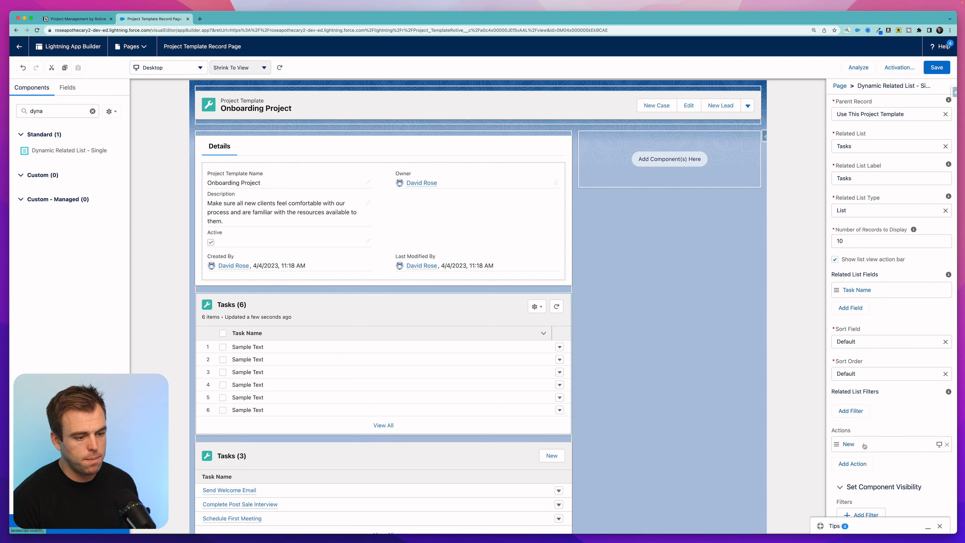
{"action": "scroll", "coordinate": [862, 236], "scroll_direction": "up", "scroll_amount": 1}
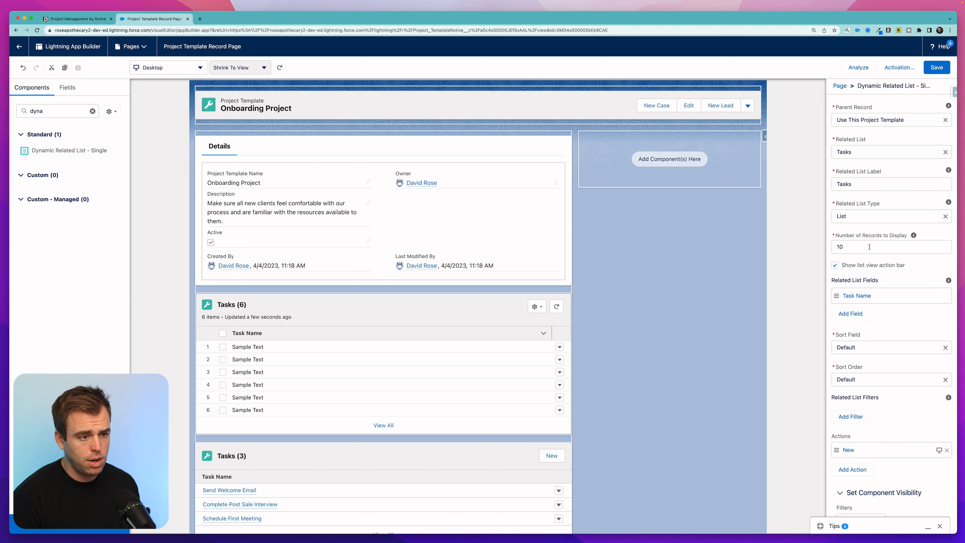
{"action": "mouse_move", "coordinate": [914, 236]}
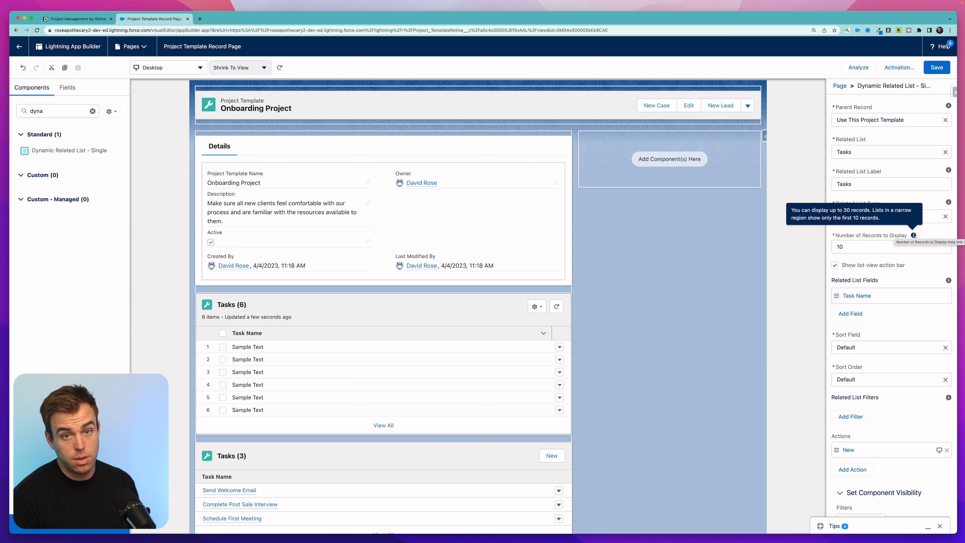
{"action": "double_click", "coordinate": [879, 248]}
{"action": "type", "text": "30"}
{"action": "left_click", "coordinate": [870, 281]}
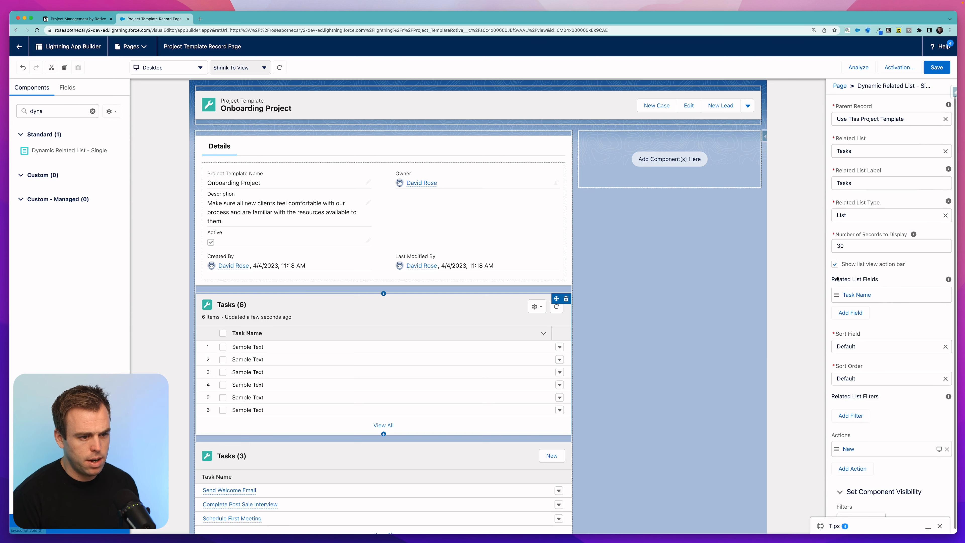
Step: Add the Due Date Offset and Description fields to the dynamic Tasks related list and save the page
{"action": "left_click", "coordinate": [851, 312]}
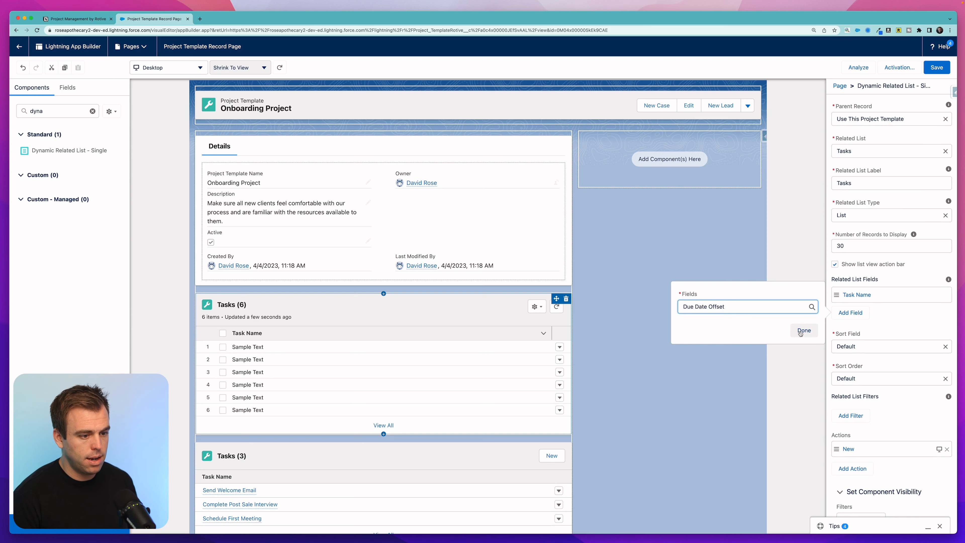
{"action": "left_click", "coordinate": [804, 331]}
{"action": "left_click", "coordinate": [853, 336]}
{"action": "type", "text": "des"}
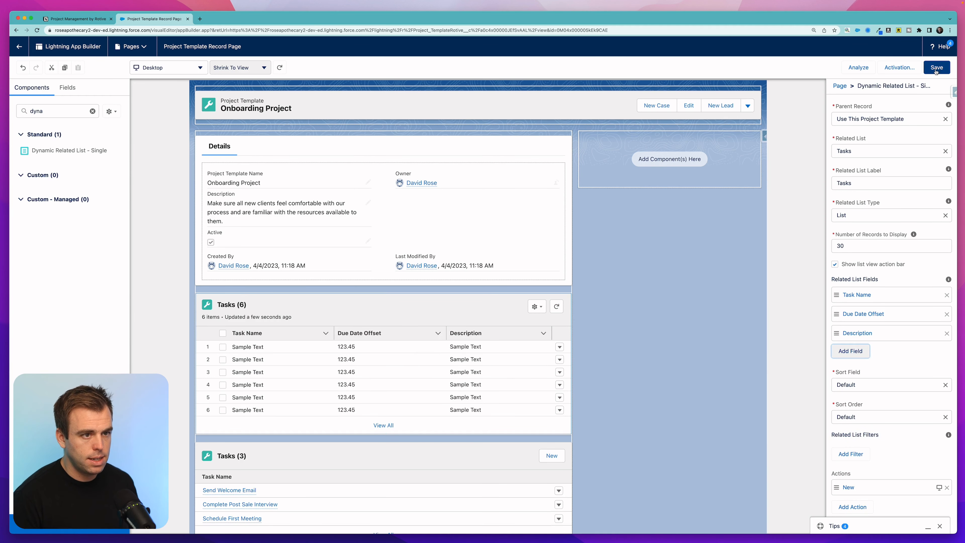
{"action": "left_click", "coordinate": [935, 68]}
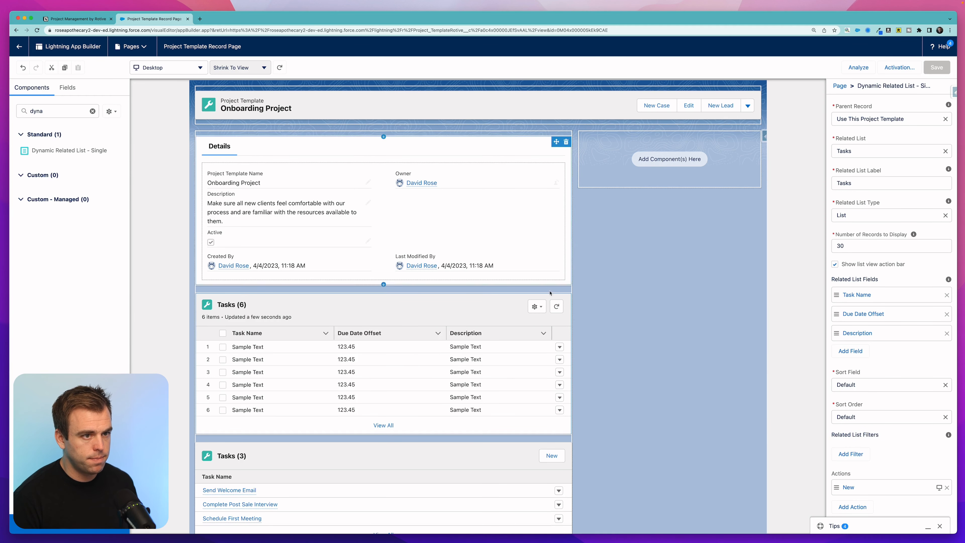
Step: Remove the original Tasks related list below the dynamic one, save the page, and return to the Onboarding Project record
{"action": "scroll", "coordinate": [530, 391], "scroll_direction": "down", "scroll_amount": 1}
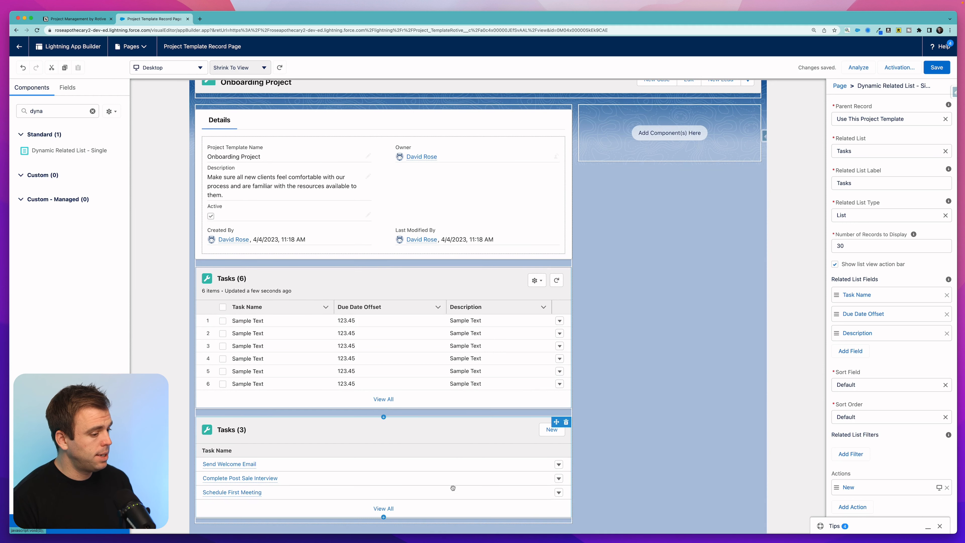
{"action": "left_click", "coordinate": [567, 424]}
{"action": "left_click", "coordinate": [940, 69]}
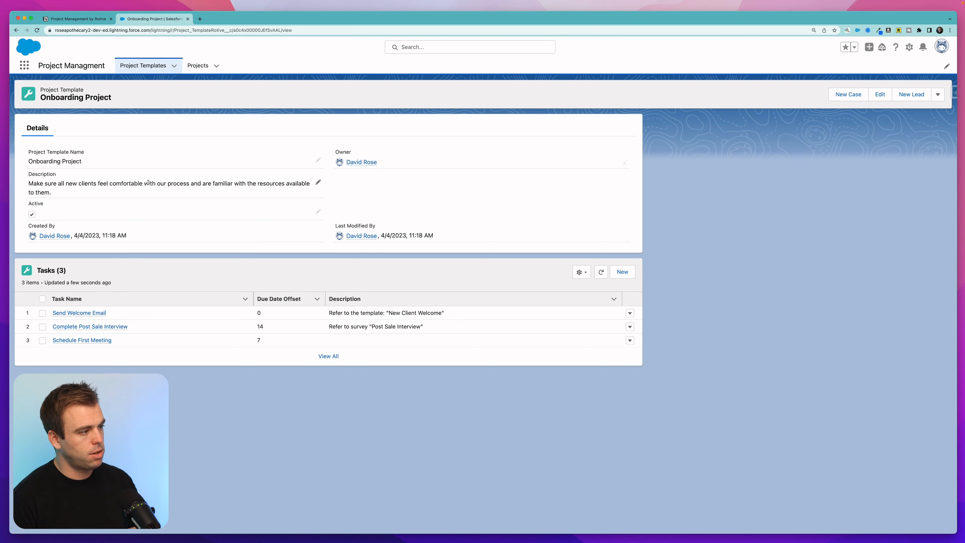
Step: Sort the Onboarding Project's tasks by Due Date Offset in ascending order
{"action": "mouse_move", "coordinate": [88, 345]}
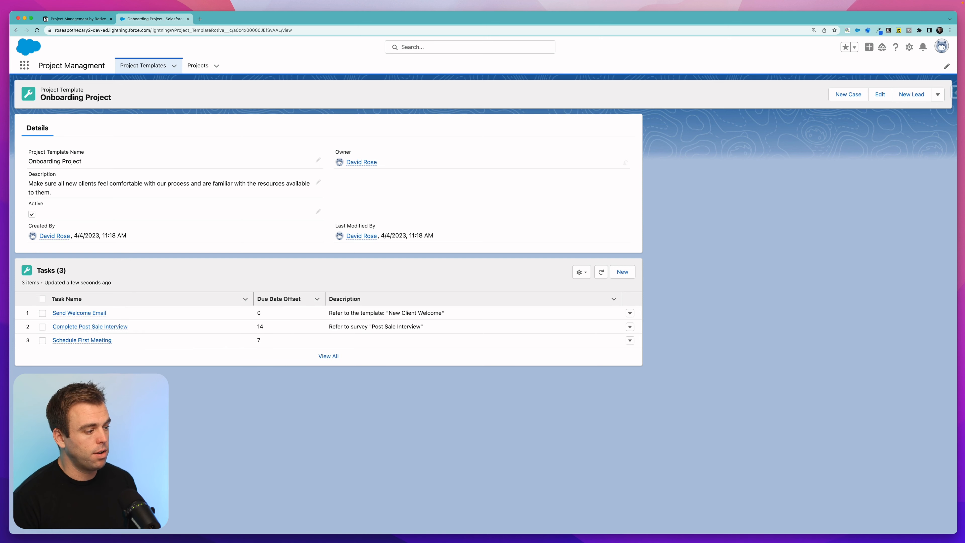
{"action": "left_click", "coordinate": [283, 301]}
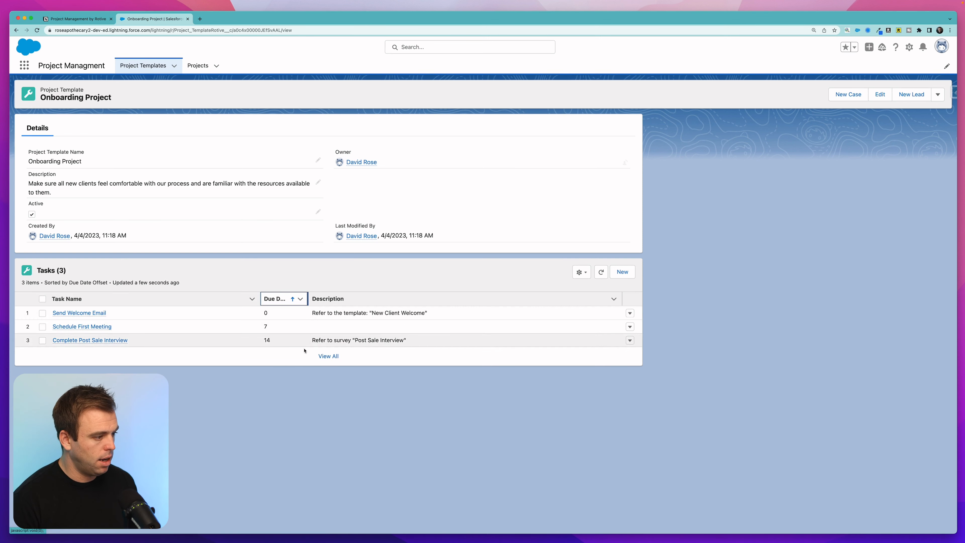
Step: Create a project named "Manually Created Project" for account Blouse Barn with status New, description "Hello!" and deadline 4/6/2023
{"action": "left_click", "coordinate": [198, 67]}
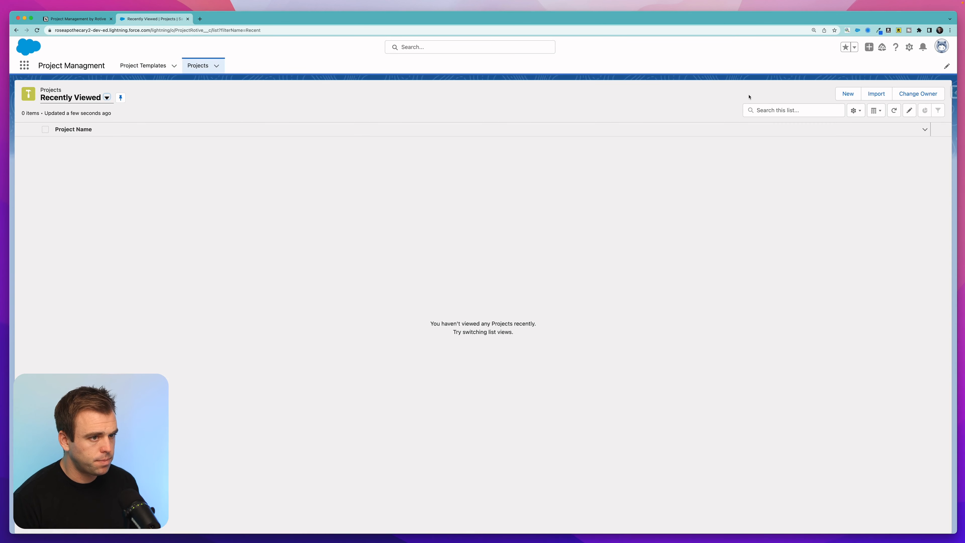
{"action": "left_click", "coordinate": [848, 94]}
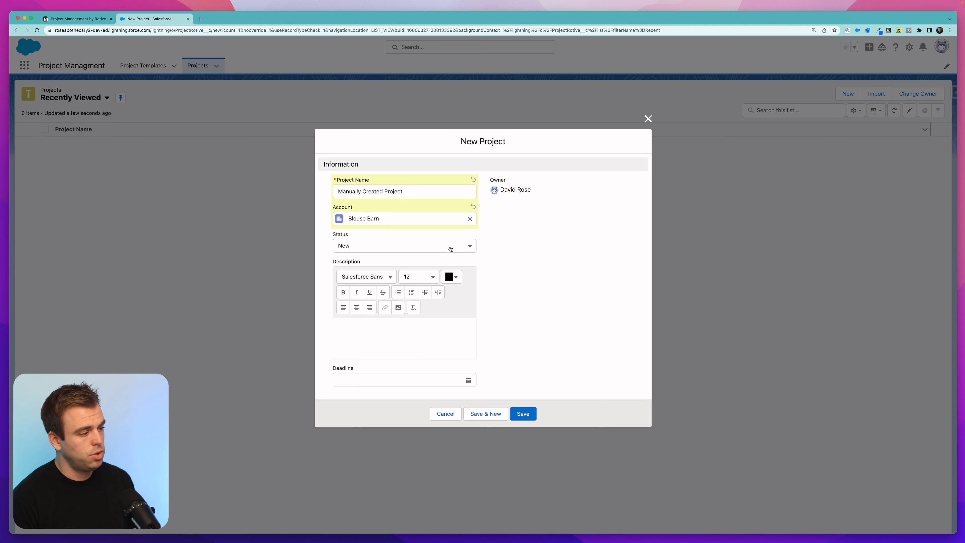
{"action": "left_click", "coordinate": [394, 344]}
{"action": "type", "text": "Hello!"}
{"action": "left_click", "coordinate": [375, 380]}
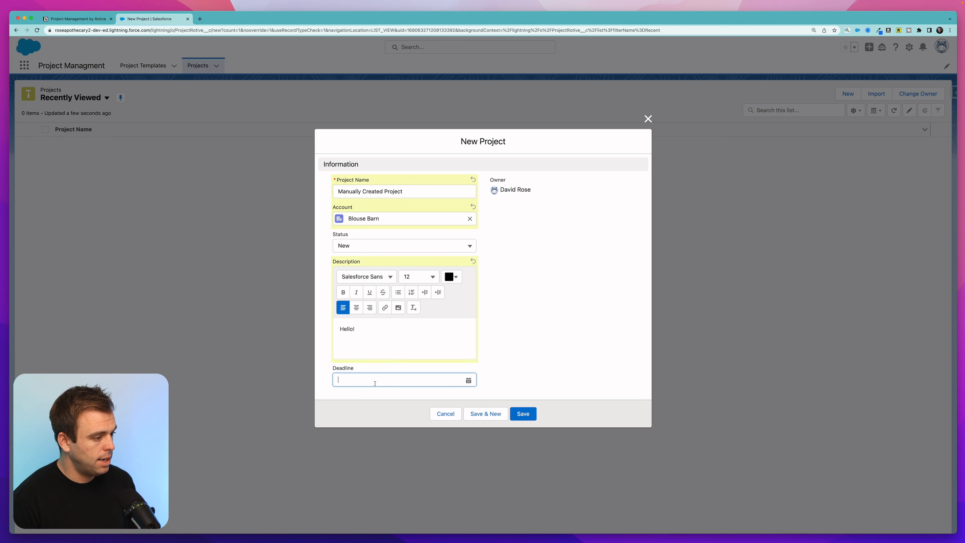
{"action": "left_click", "coordinate": [433, 283]}
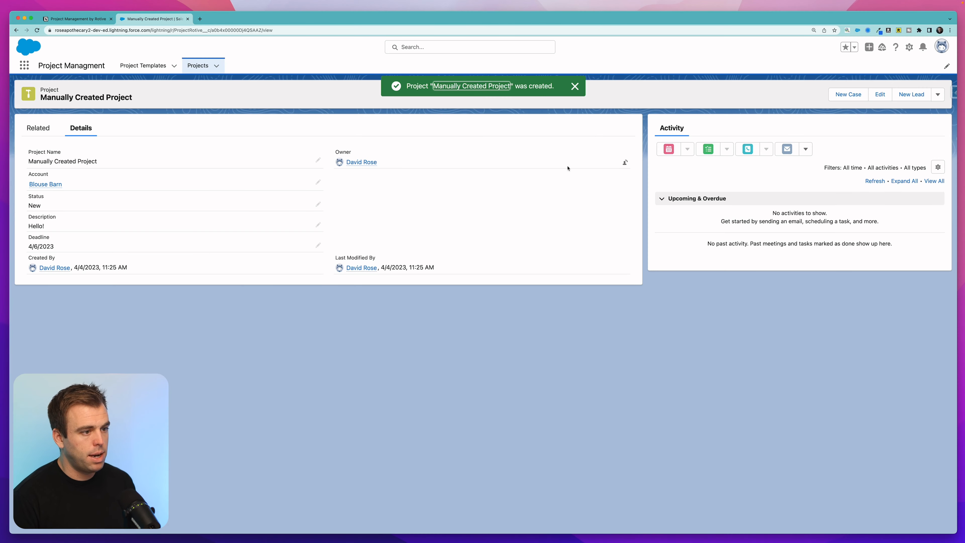
Step: Add a task "Do something" to the project, due April 5, 2023, with status Not Started, and save it
{"action": "left_click", "coordinate": [709, 150]}
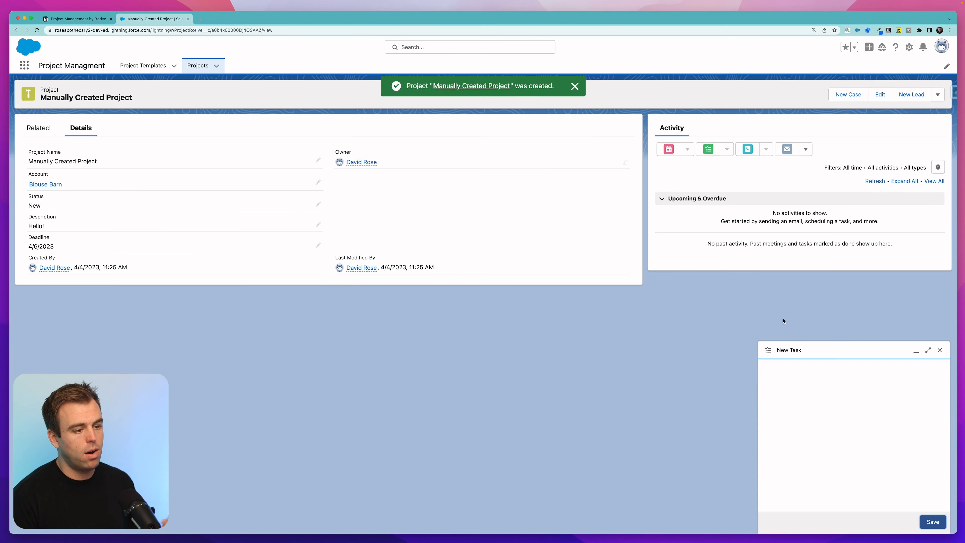
{"action": "left_click", "coordinate": [812, 380]}
{"action": "type", "text": "Do something"}
{"action": "left_click", "coordinate": [800, 414]}
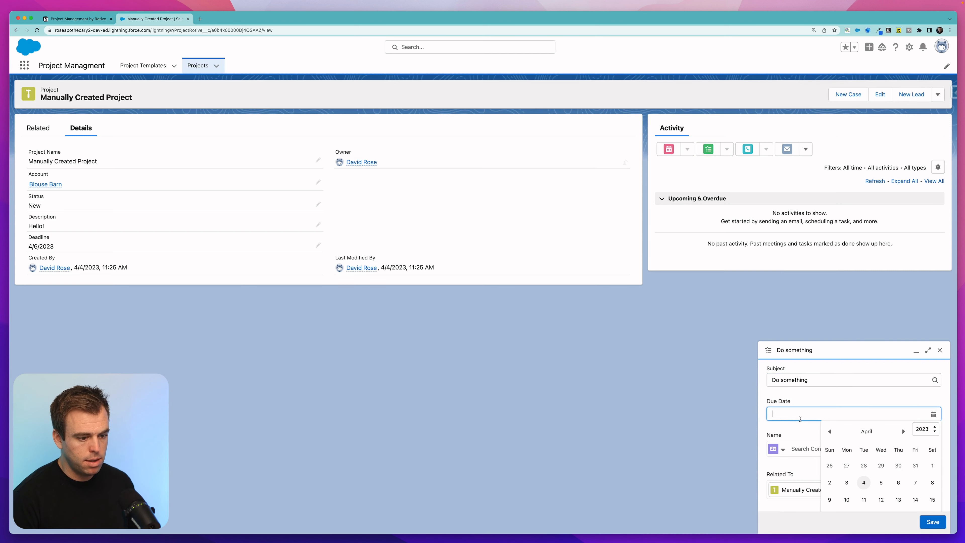
{"action": "left_click", "coordinate": [882, 483]}
{"action": "scroll", "coordinate": [857, 413], "scroll_direction": "down", "scroll_amount": 5}
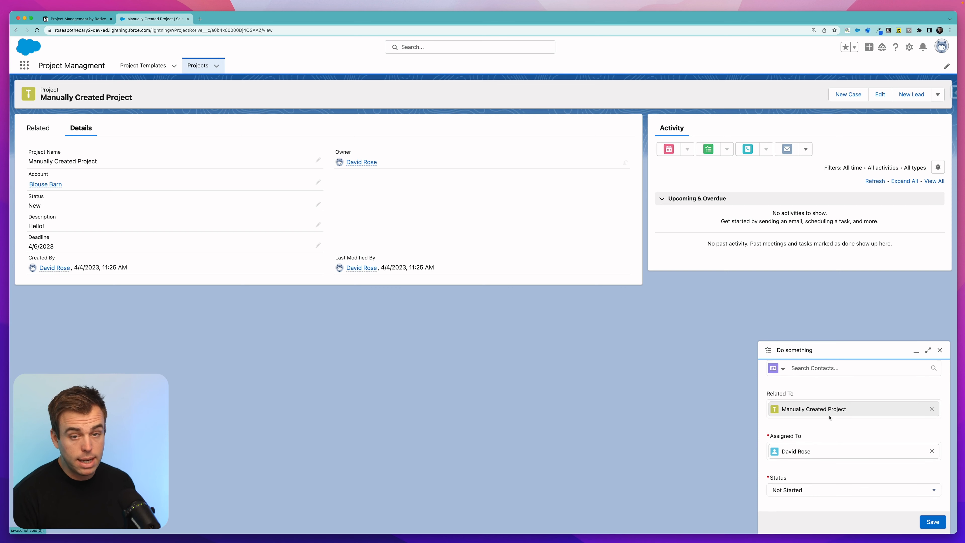
{"action": "scroll", "coordinate": [830, 417], "scroll_direction": "up", "scroll_amount": 1}
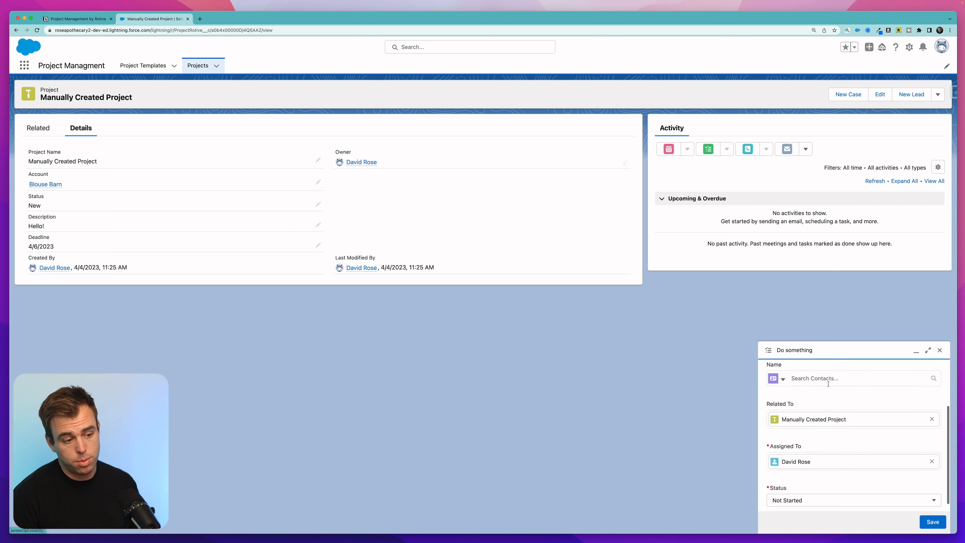
{"action": "scroll", "coordinate": [840, 425], "scroll_direction": "down", "scroll_amount": 1}
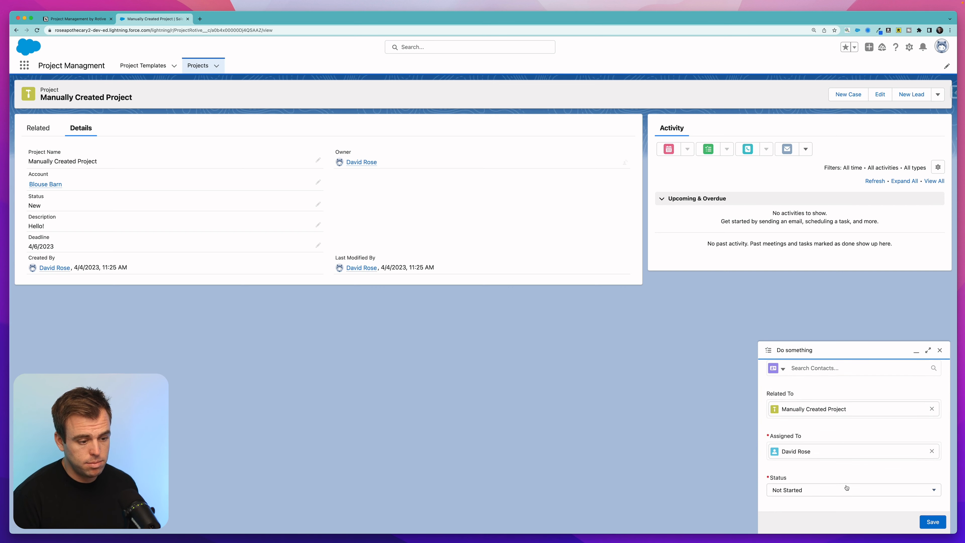
{"action": "left_click", "coordinate": [934, 524]}
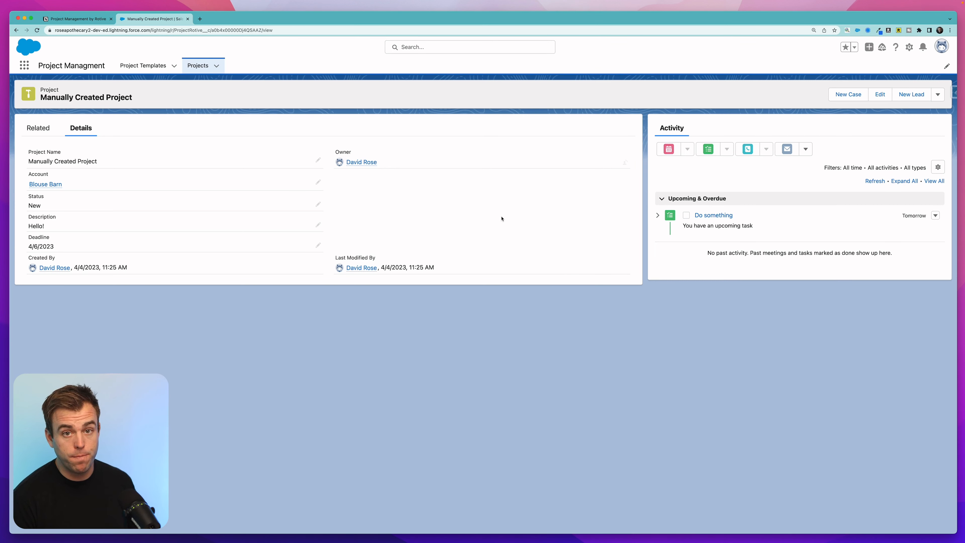
Step: Open the Flows page in Setup and create a new Screen Flow
{"action": "left_click", "coordinate": [909, 47]}
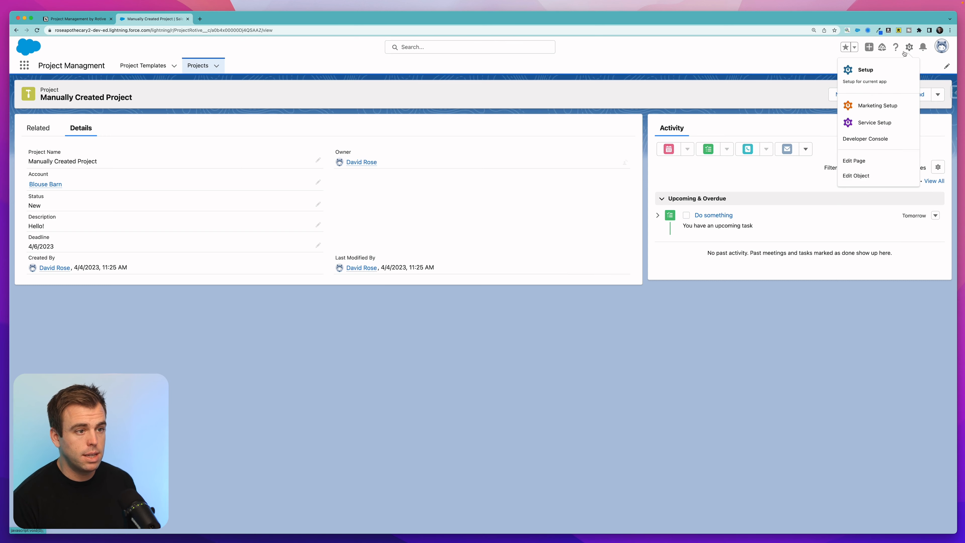
{"action": "left_click", "coordinate": [879, 76]}
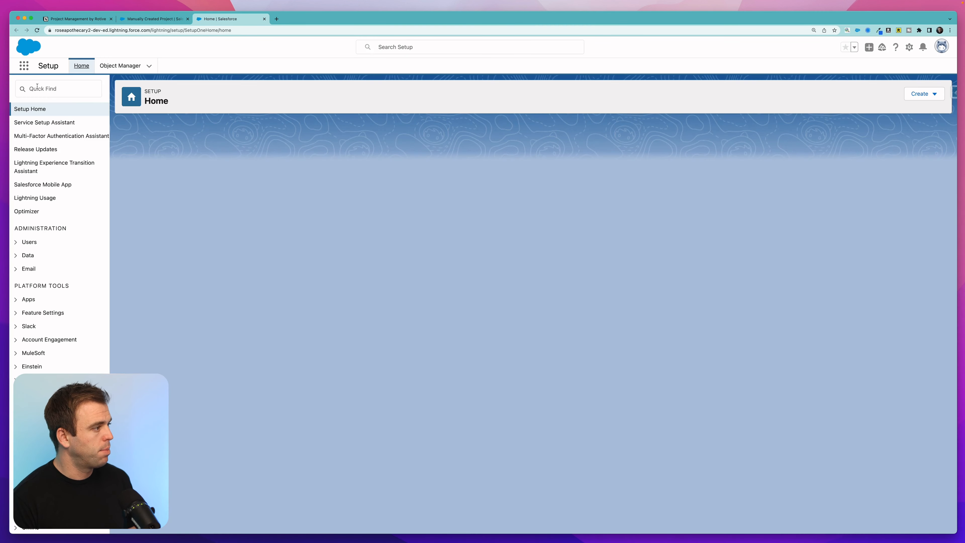
{"action": "left_click", "coordinate": [37, 87]}
{"action": "type", "text": "flow"}
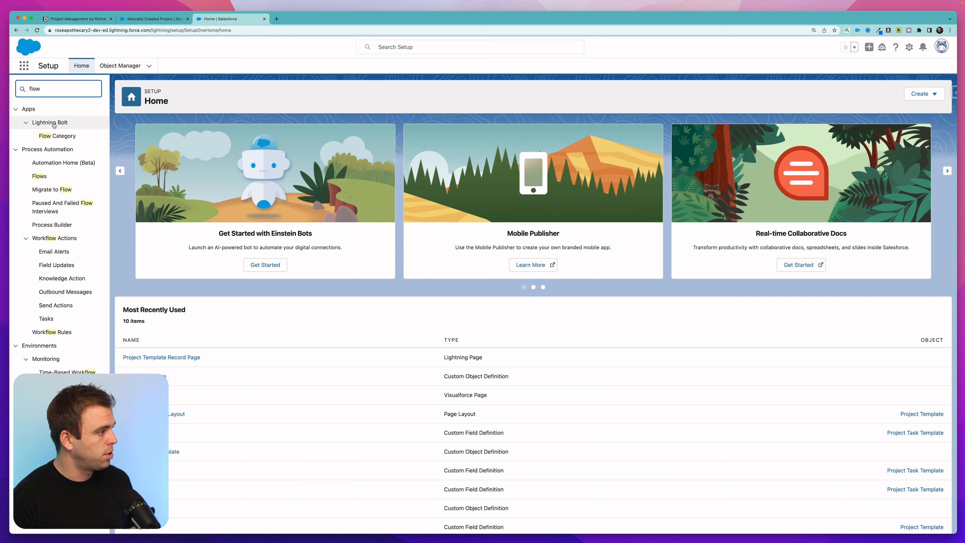
{"action": "left_click", "coordinate": [39, 176]}
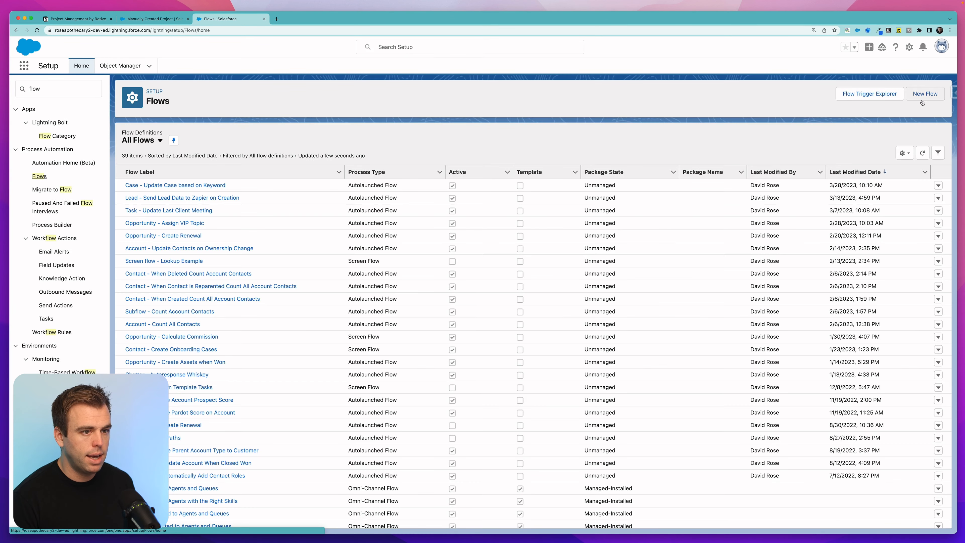
{"action": "left_click", "coordinate": [925, 97]}
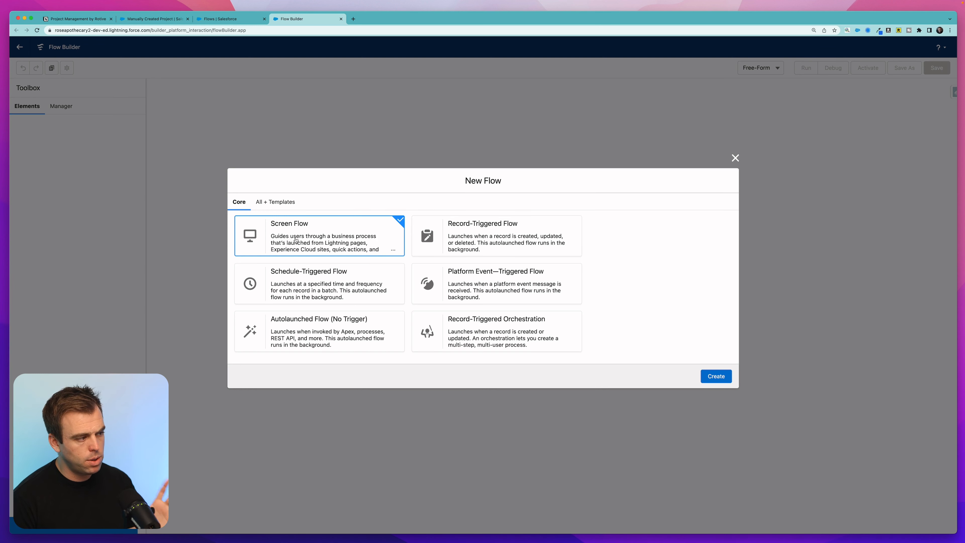
{"action": "left_click", "coordinate": [716, 376]}
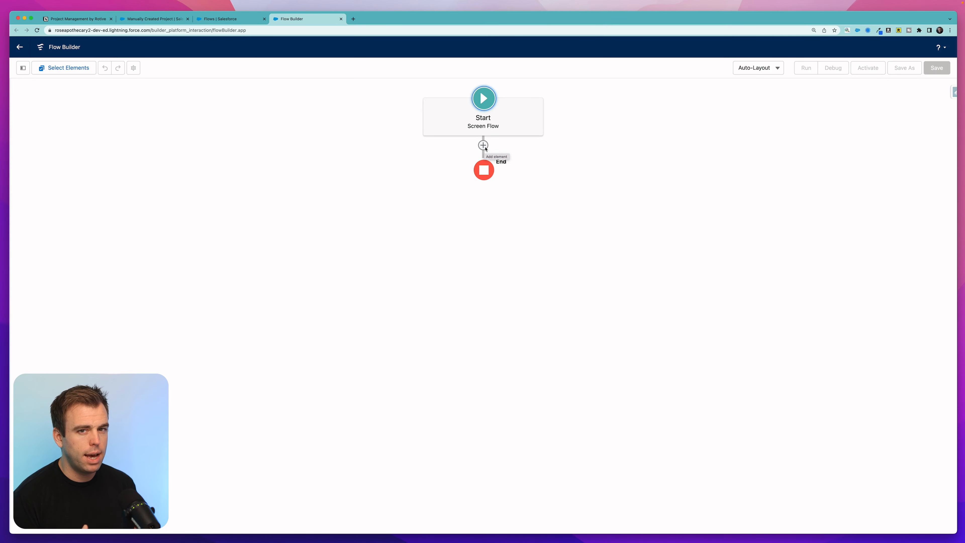
Step: Add a Screen element after the flow's start and label it "Create New Project"
{"action": "left_click", "coordinate": [485, 148]}
{"action": "left_click", "coordinate": [451, 189]}
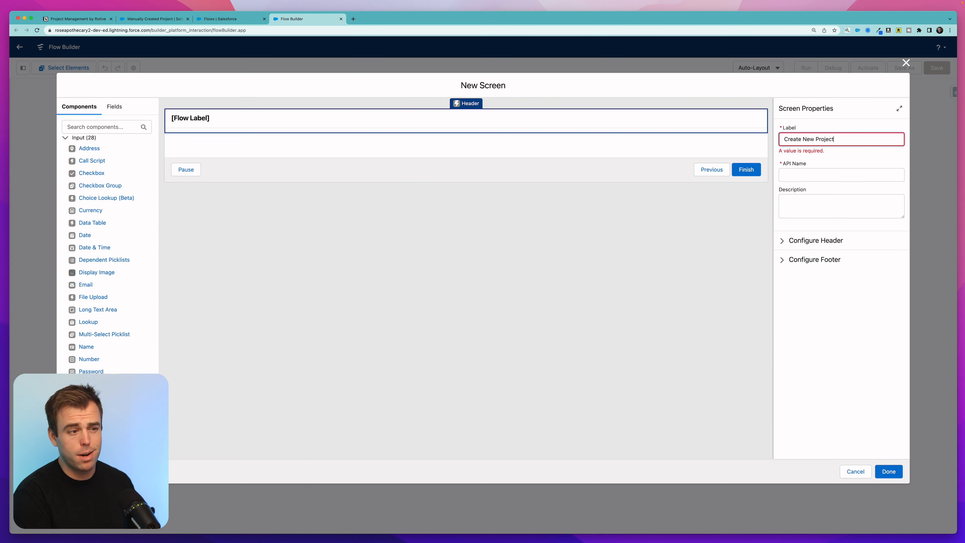
{"action": "key", "text": "Tab"}
{"action": "key", "text": "Tab"}
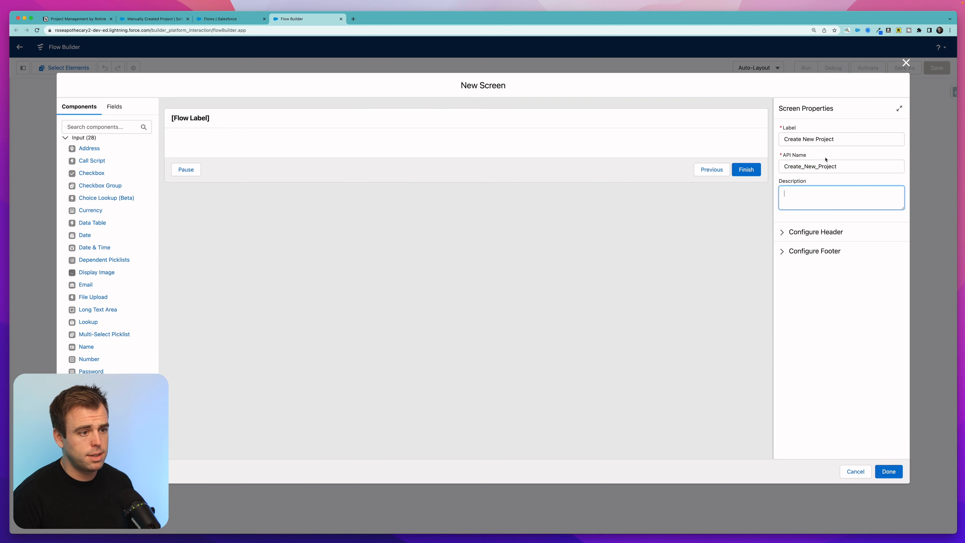
{"action": "left_click", "coordinate": [691, 220]}
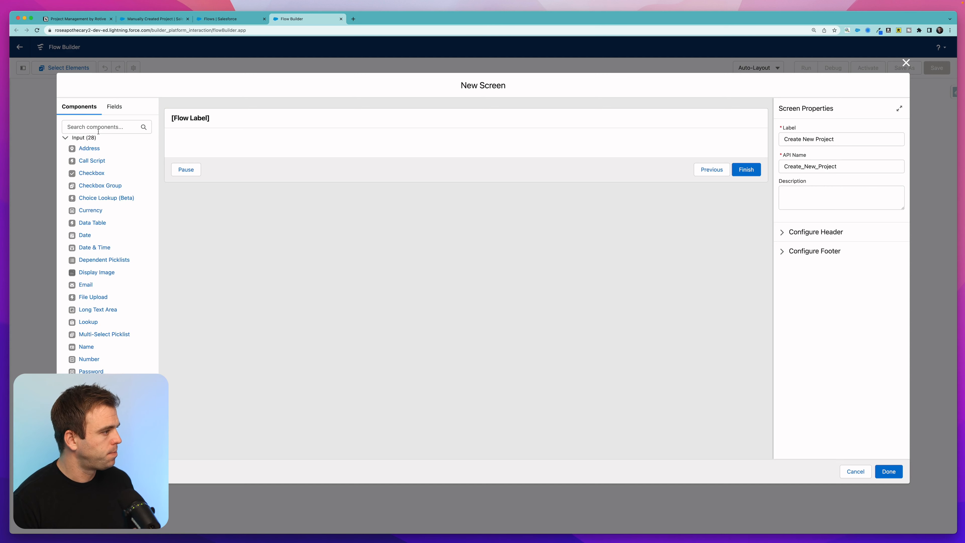
Step: Add a Picklist component to the screen, labelled "Would you like to create a blank project or use a template?"
{"action": "left_click", "coordinate": [98, 130]}
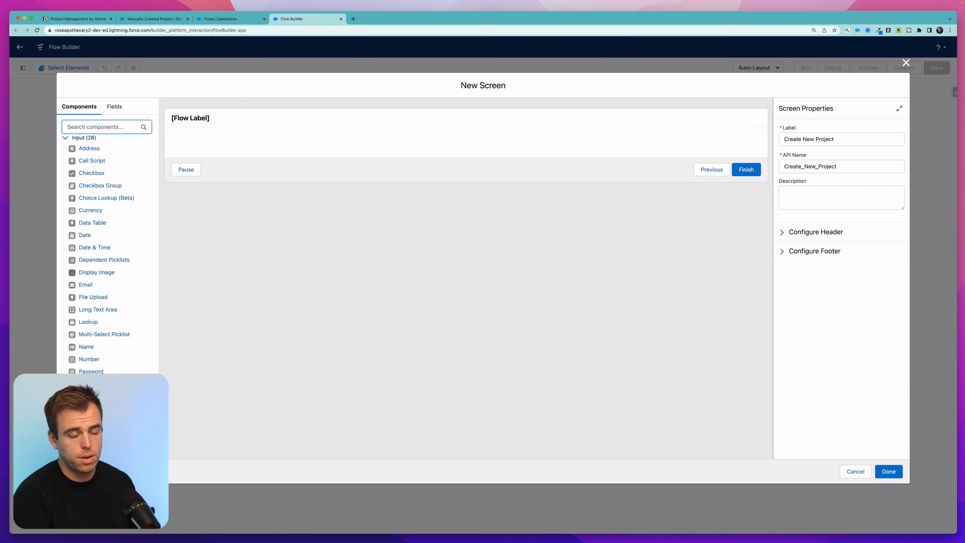
{"action": "type", "text": "picklist"}
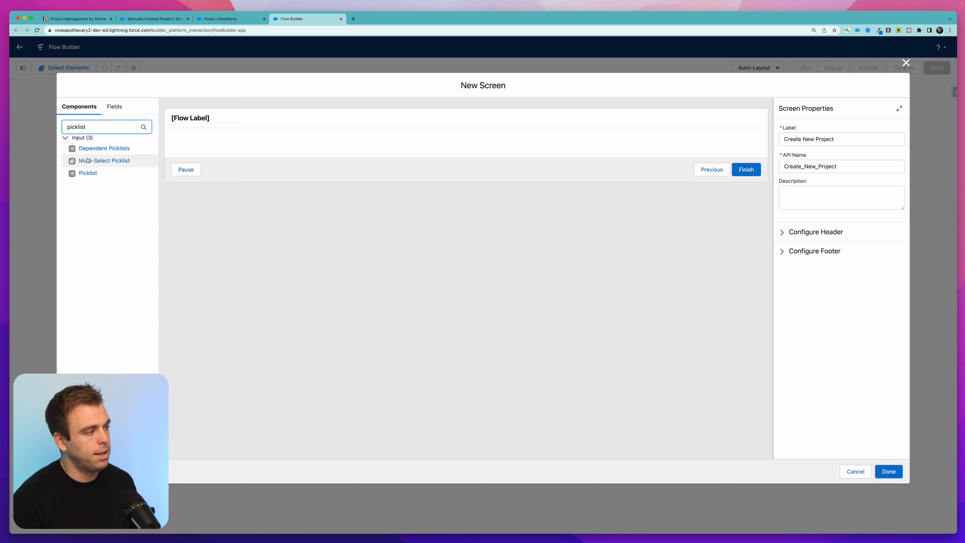
{"action": "left_click_drag", "start_coordinate": [88, 173], "coordinate": [304, 149]}
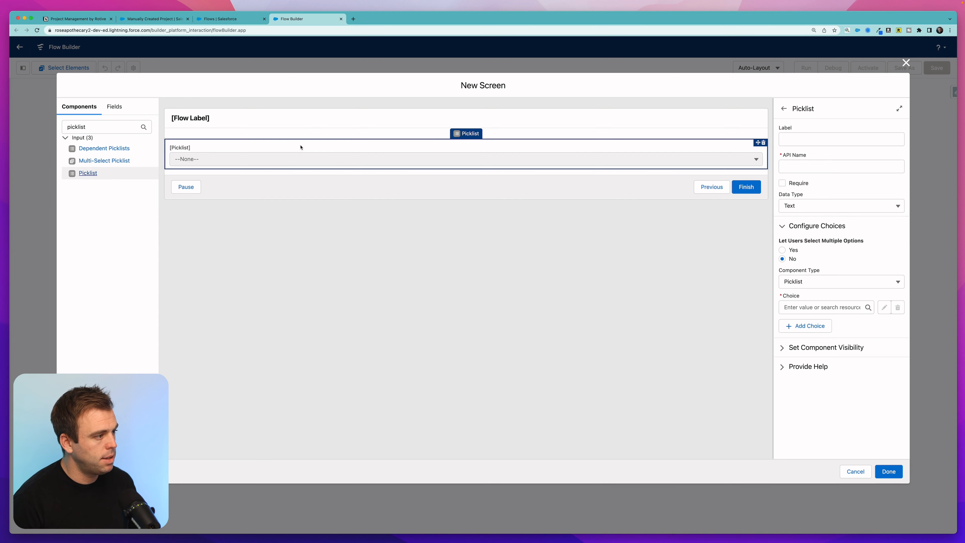
{"action": "left_click", "coordinate": [806, 139]}
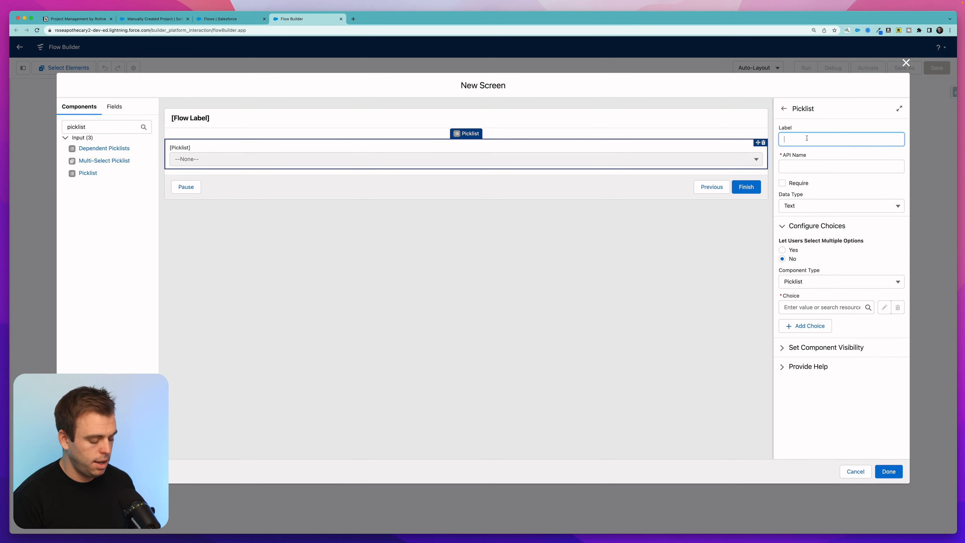
{"action": "type", "text": "Would you like to create a blank project or use a template?"}
{"action": "key", "text": "Tab"}
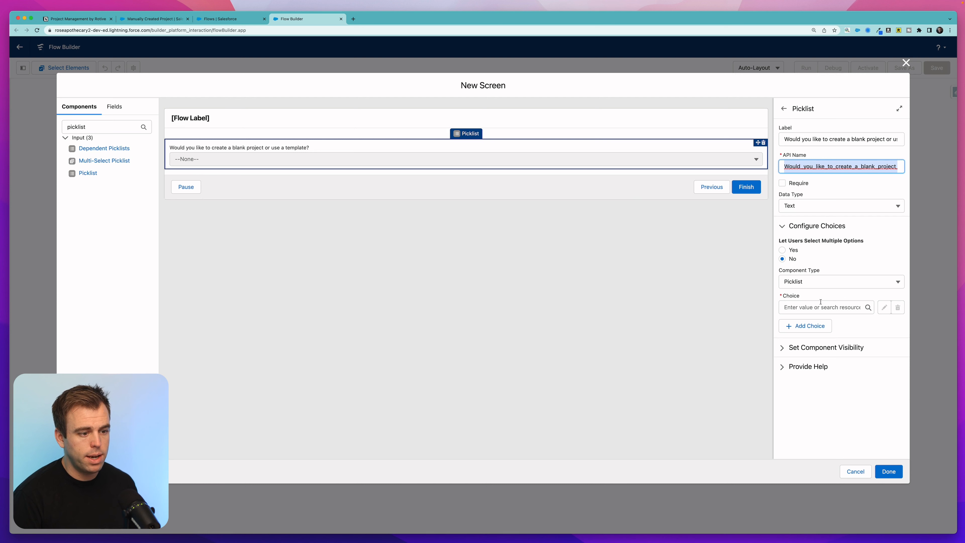
Step: Give the picklist a second choice slot and start a new Choice resource for the first slot with API name FromaTemplate
{"action": "left_click", "coordinate": [803, 325]}
{"action": "left_click", "coordinate": [789, 308]}
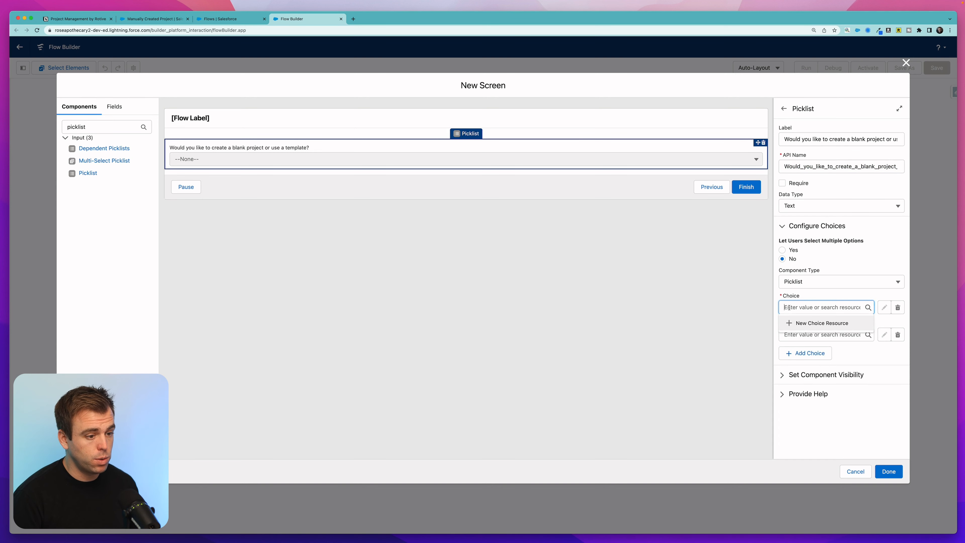
{"action": "left_click", "coordinate": [821, 325]}
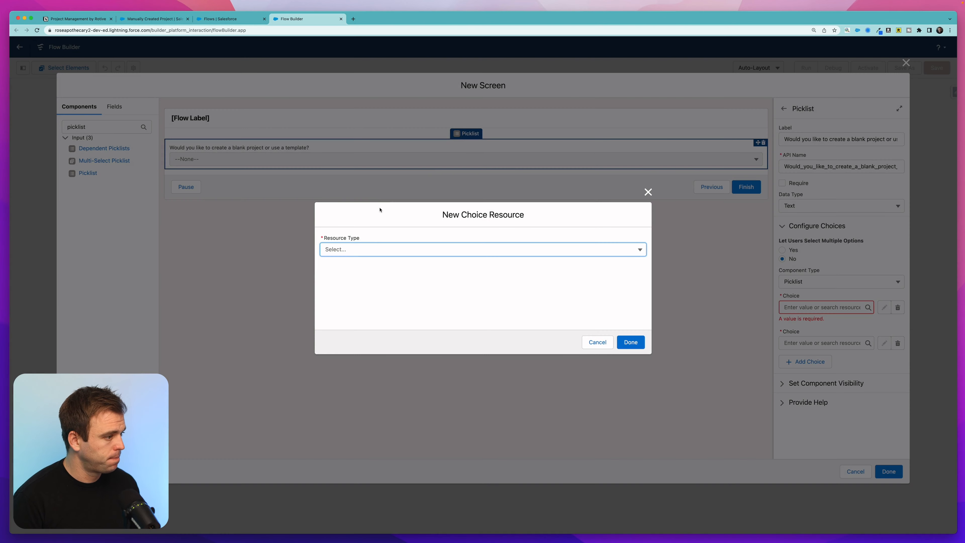
{"action": "left_click", "coordinate": [350, 250]}
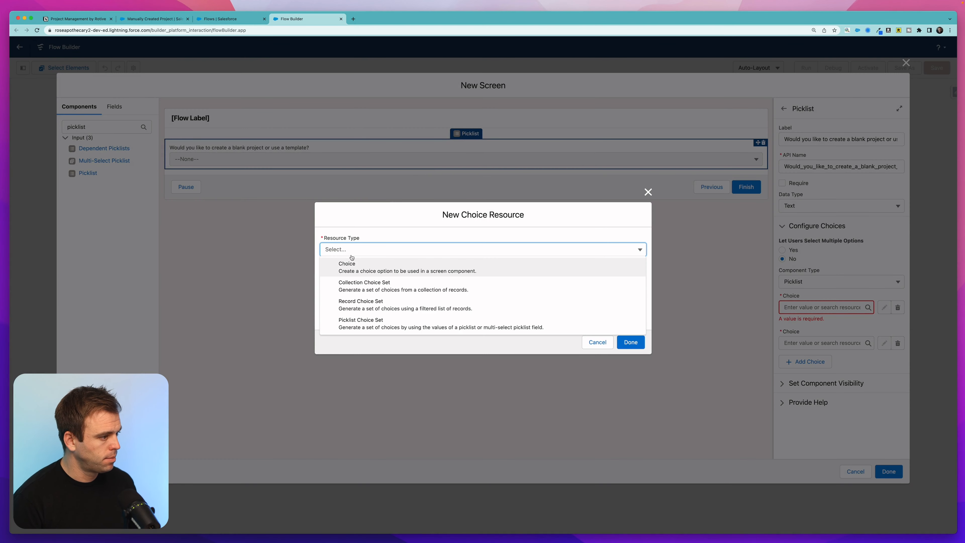
{"action": "left_click", "coordinate": [354, 269]}
{"action": "left_click", "coordinate": [340, 217]}
{"action": "type", "text": "Tempal"}
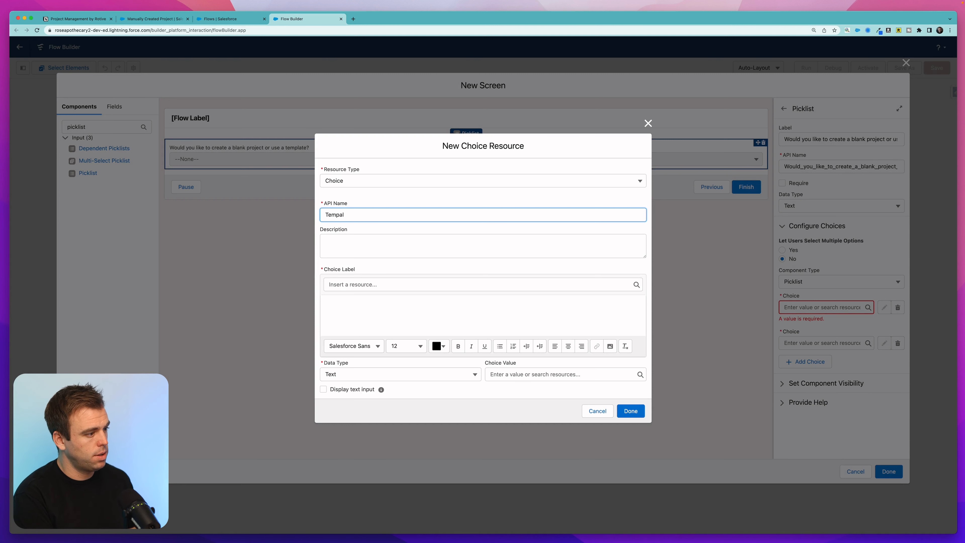
{"action": "key", "text": "BackSpace"}
{"action": "key", "text": "BackSpace"}
{"action": "type", "text": "FromaTemplate"}
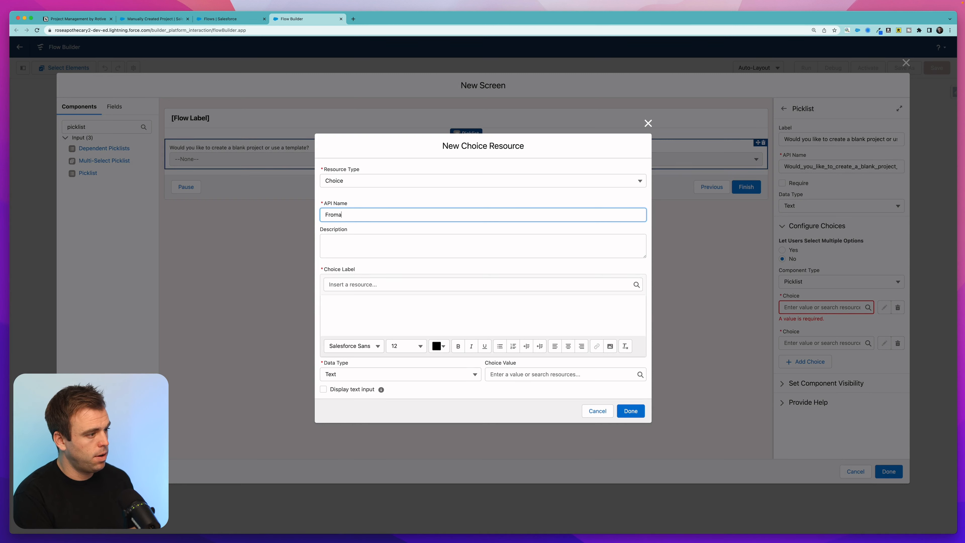
Step: Set the FromaTemplate choice's label to "From a Template" and its choice value to "Template", and finish the resource
{"action": "key", "text": "Tab"}
{"action": "key", "text": "Tab"}
{"action": "key", "text": "Tab"}
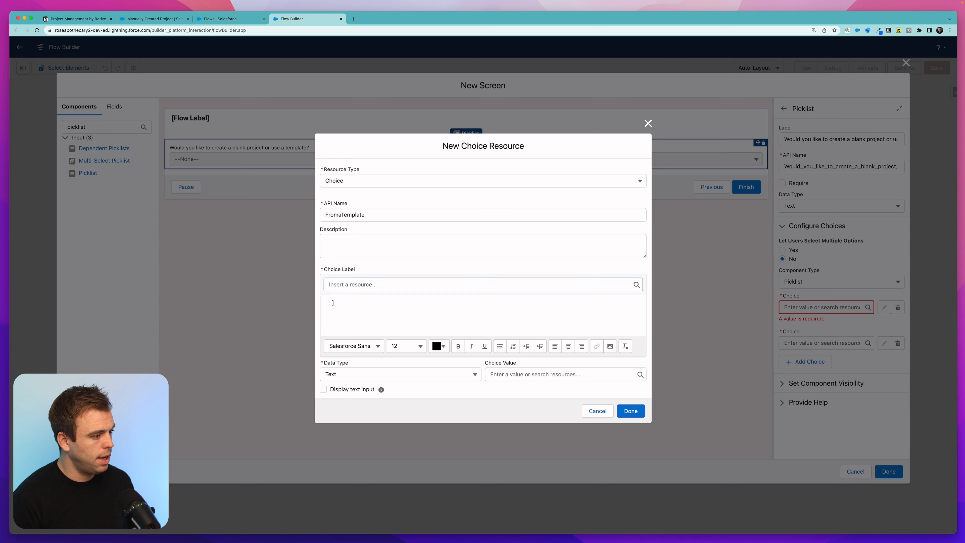
{"action": "type", "text": "Froma  Template"}
{"action": "left_click", "coordinate": [501, 374]}
{"action": "type", "text": "Template"}
{"action": "left_click", "coordinate": [631, 410]}
Step: Create a Choice resource BlankProject labelled "Blank Project" for the picklist's second choice, and make the picklist required
{"action": "left_click", "coordinate": [801, 344]}
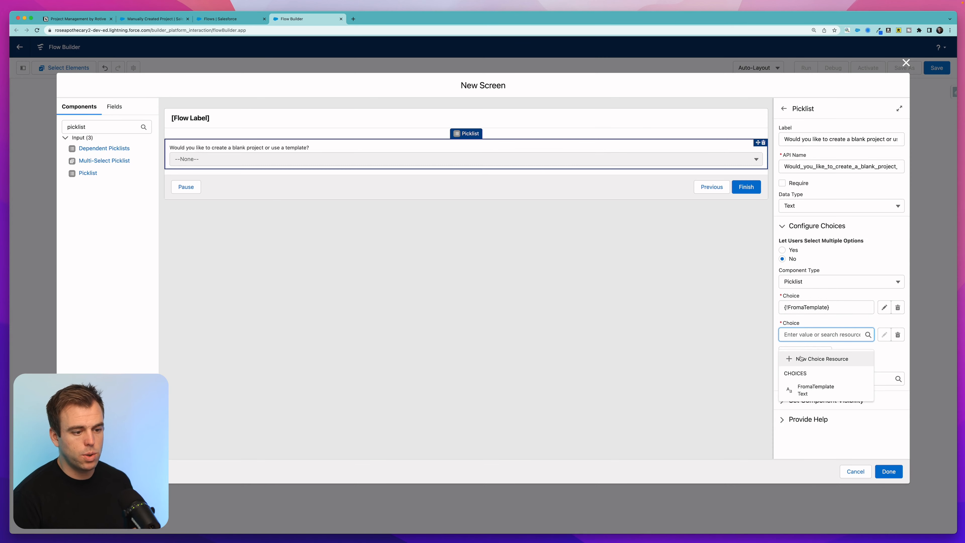
{"action": "left_click", "coordinate": [800, 357]}
{"action": "left_click", "coordinate": [372, 252]}
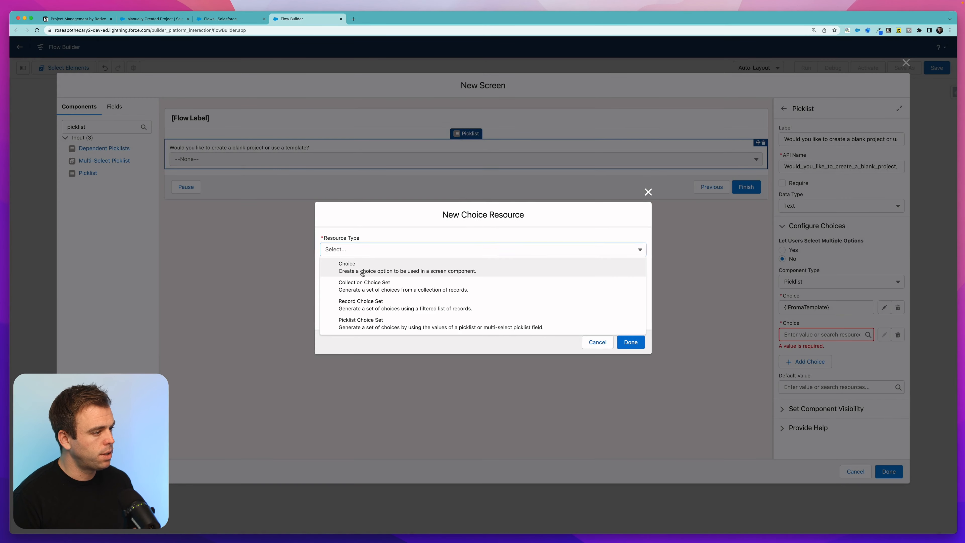
{"action": "left_click", "coordinate": [362, 268]}
{"action": "left_click", "coordinate": [337, 211]}
{"action": "type", "text": "Blank."}
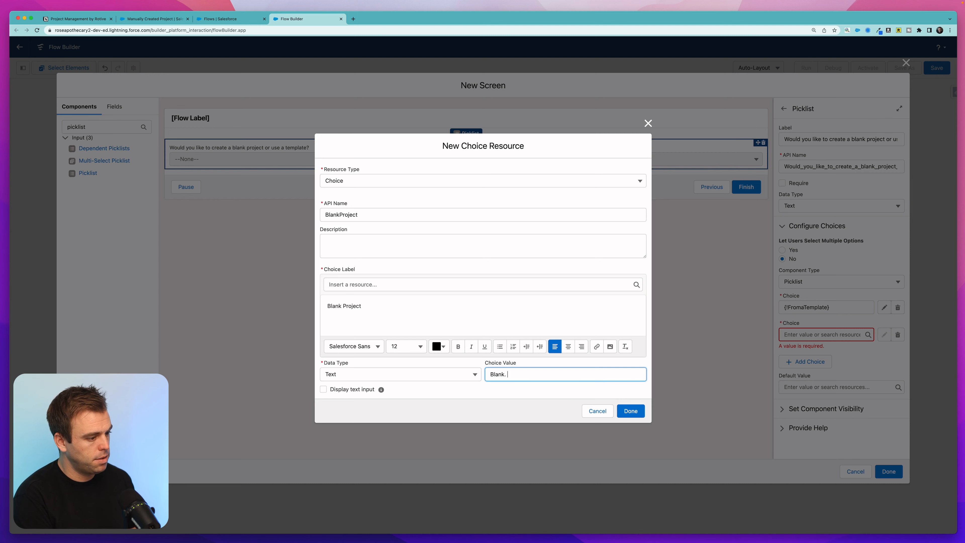
{"action": "key", "text": "BackSpace"}
{"action": "type", "text": "Pro"}
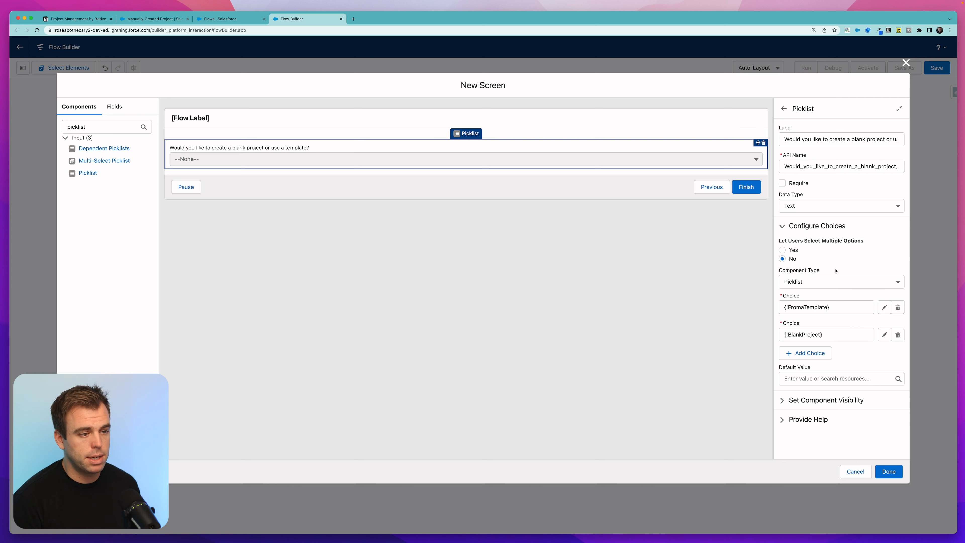
{"action": "left_click", "coordinate": [792, 184]}
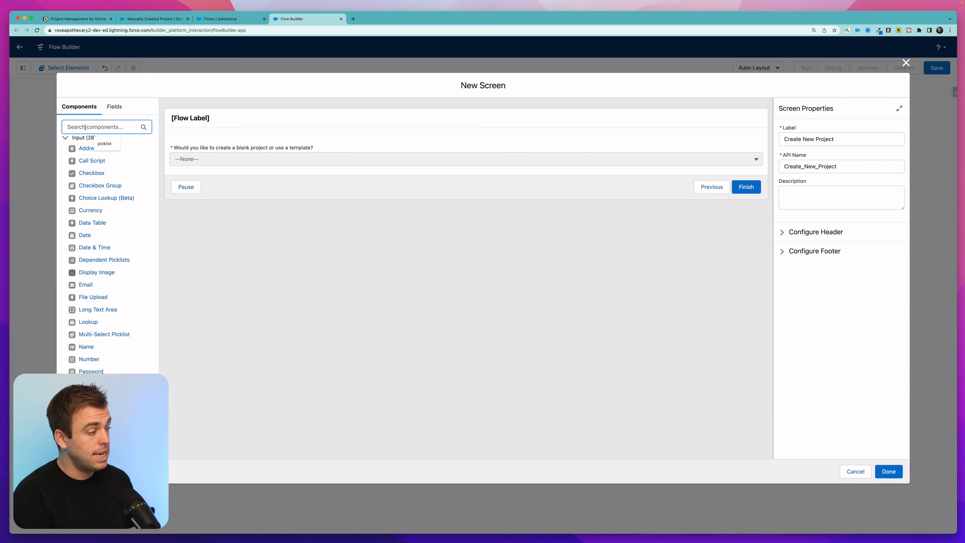
Step: Add a second Picklist component below the first, labelled "Please select a template.", and make it required
{"action": "type", "text": "pick"}
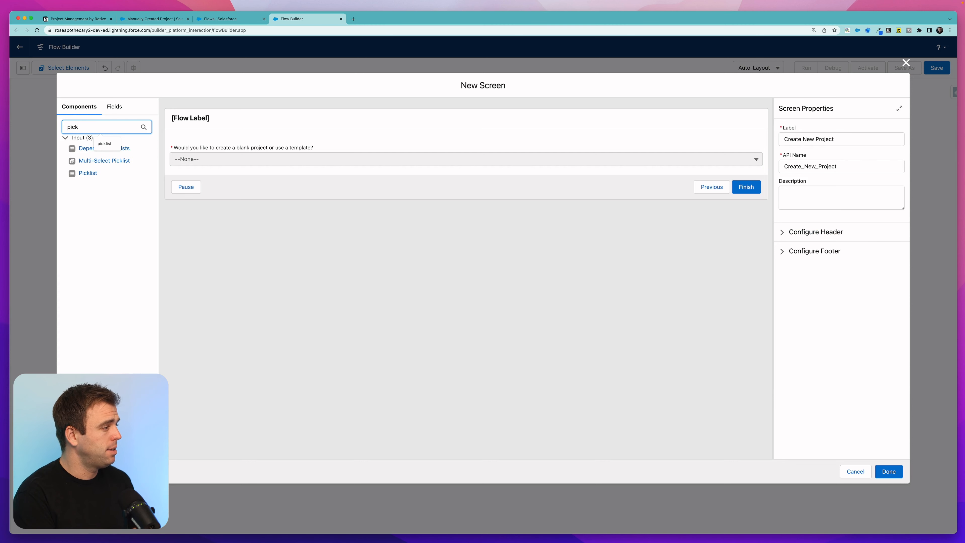
{"action": "left_click_drag", "start_coordinate": [87, 174], "coordinate": [262, 180]}
{"action": "type", "text": "Please select a template."}
{"action": "left_click", "coordinate": [791, 183]}
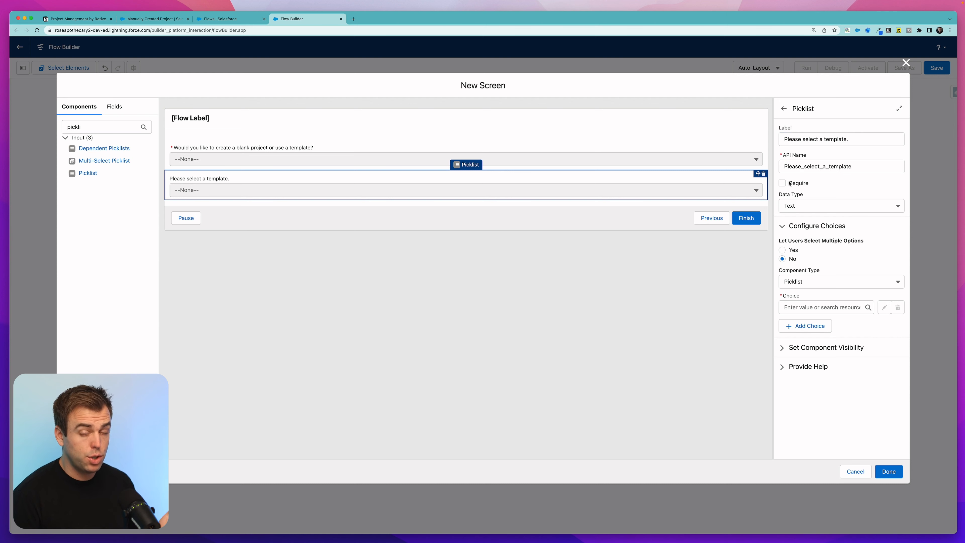
{"action": "left_click", "coordinate": [782, 183]}
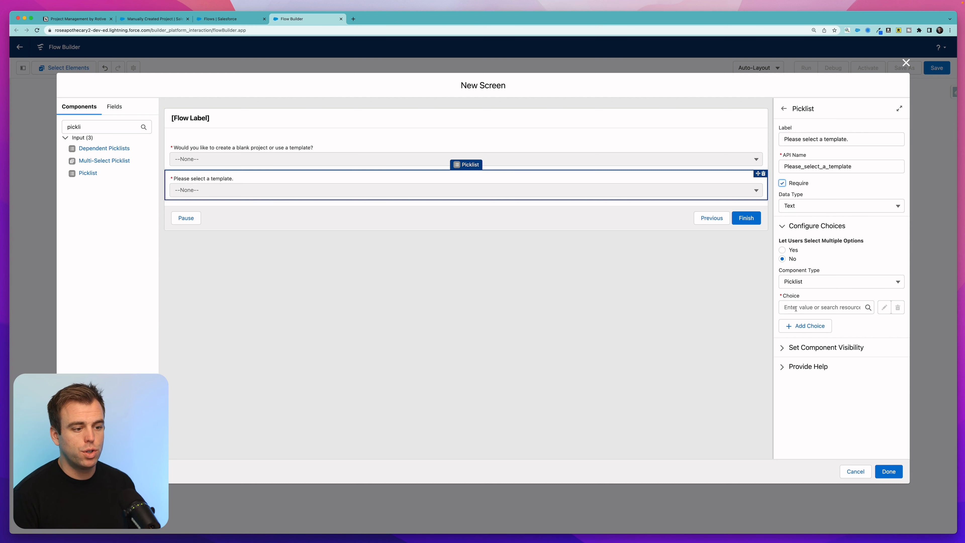
Step: Start a new Record Choice Set resource for the template picklist's choice, with API name ActiveTemplates and object Project Template
{"action": "left_click", "coordinate": [796, 308]}
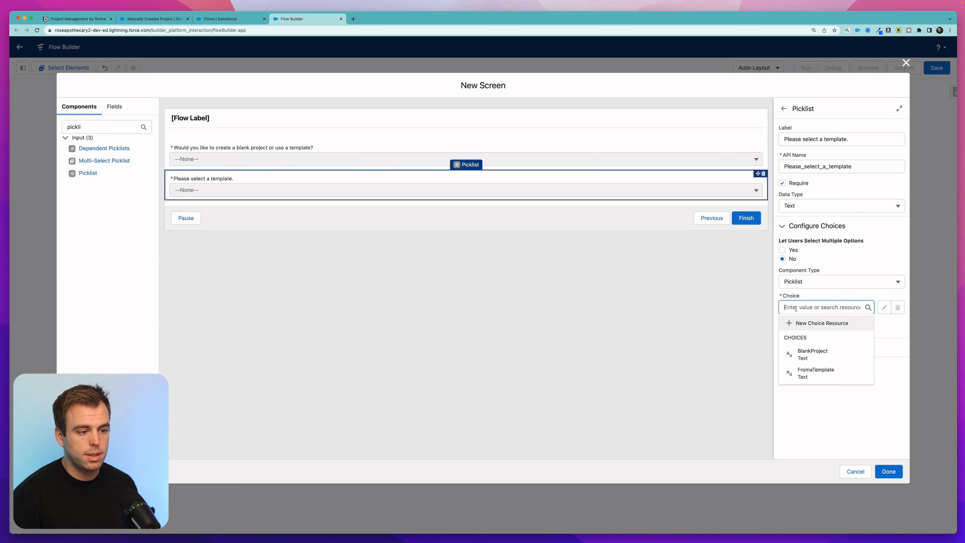
{"action": "left_click", "coordinate": [820, 327]}
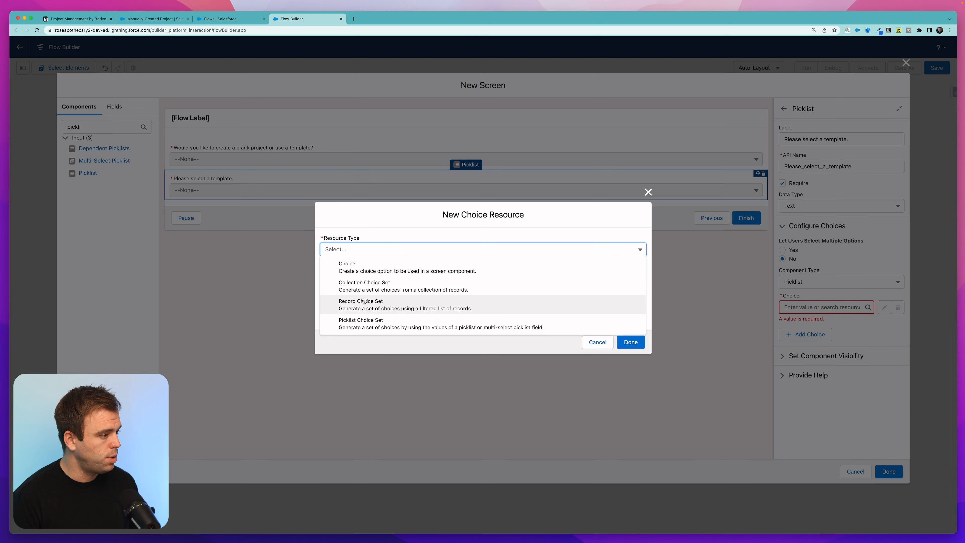
{"action": "left_click", "coordinate": [402, 308]}
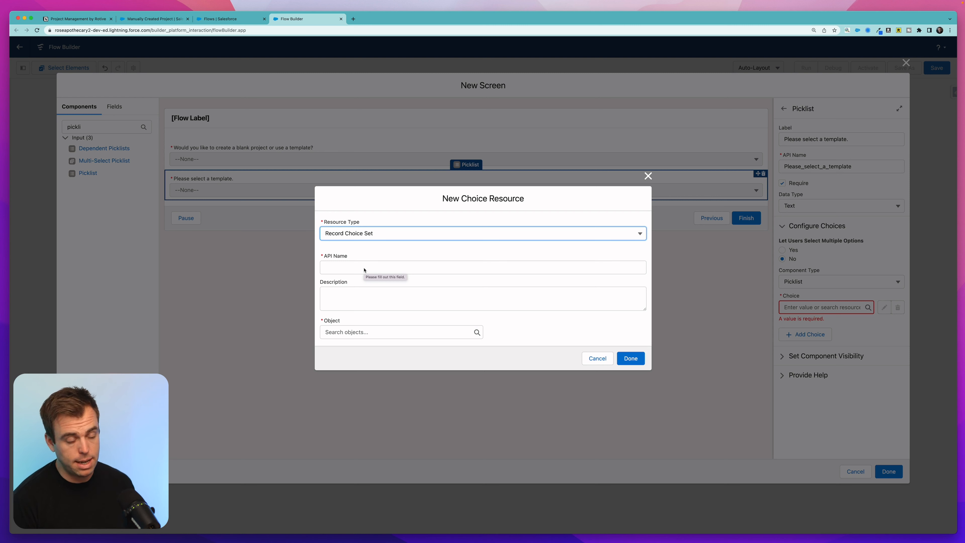
{"action": "left_click", "coordinate": [364, 270]}
{"action": "type", "text": "Ac"}
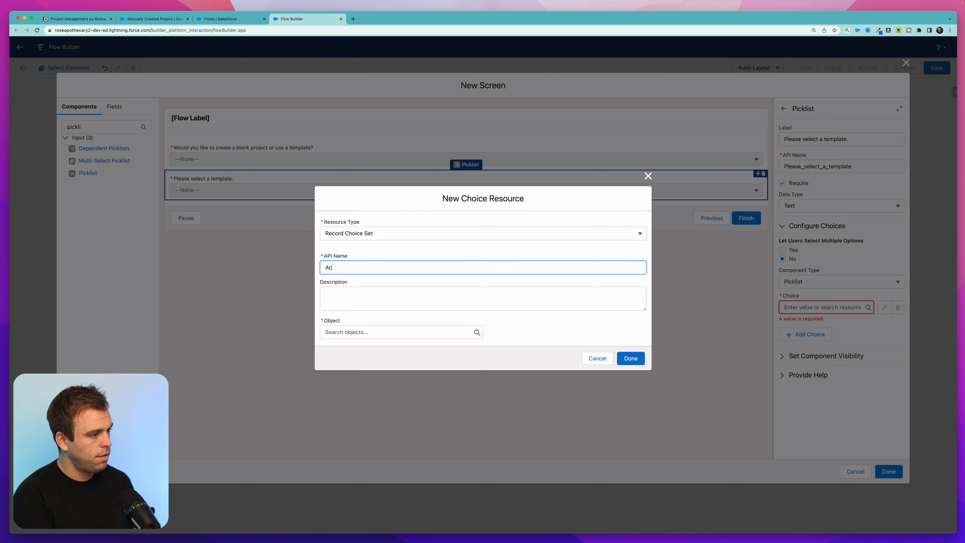
{"action": "type", "text": "tiveTemplates"}
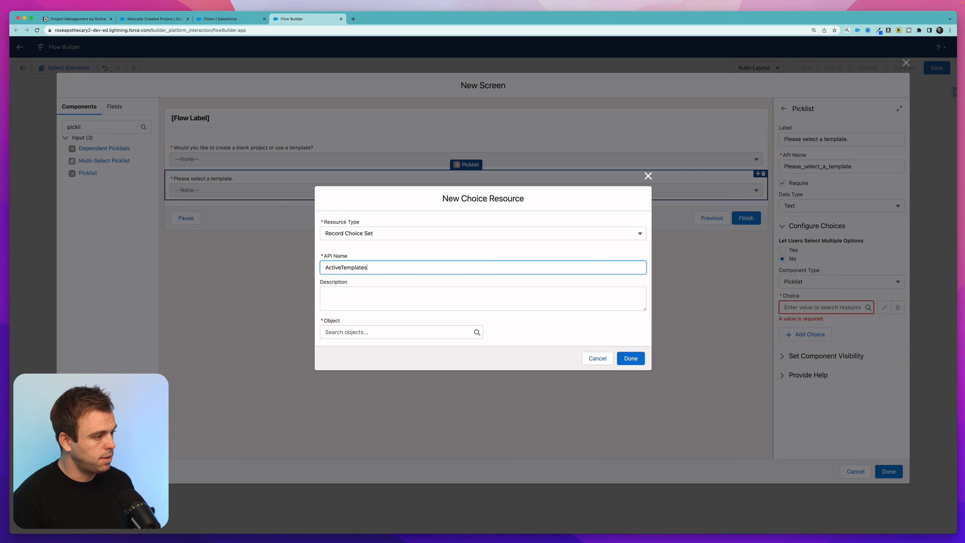
{"action": "left_click", "coordinate": [368, 299]}
{"action": "left_click", "coordinate": [373, 333]}
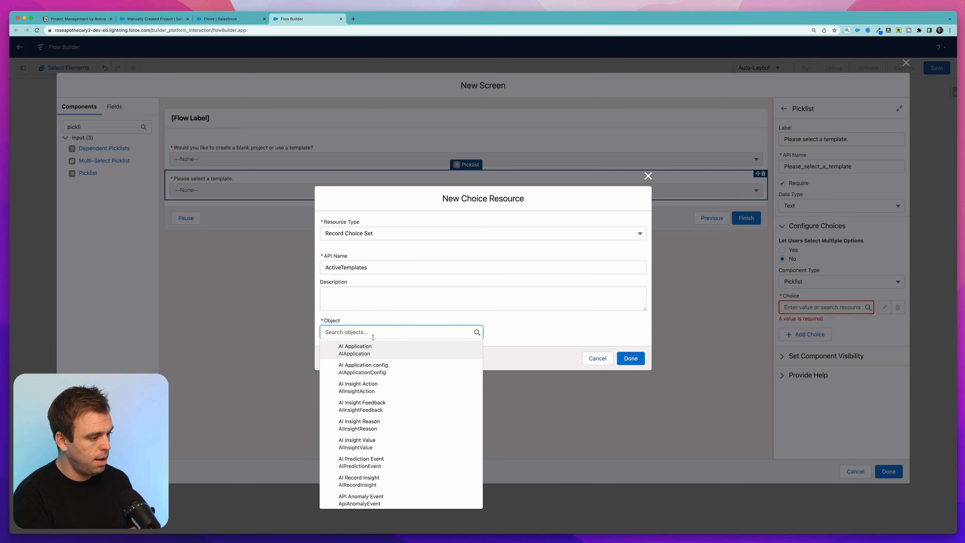
{"action": "type", "text": "project temp"}
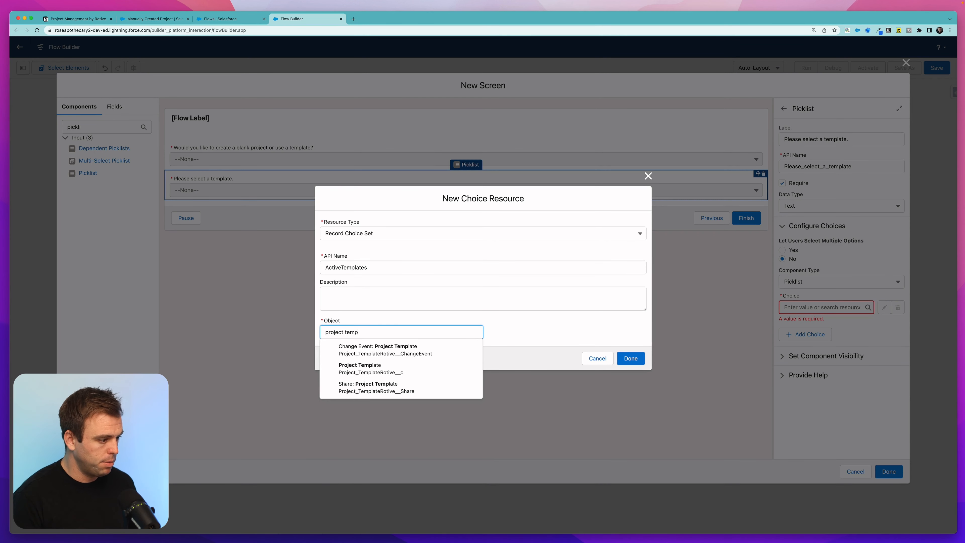
{"action": "left_click", "coordinate": [359, 368]}
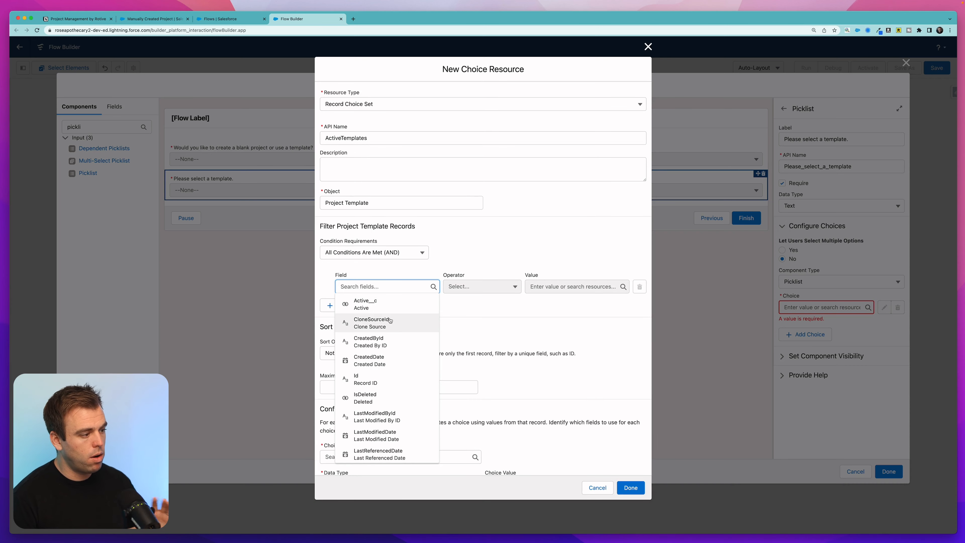
Step: Filter the choice set's Project Template records to those where Active__c equals True
{"action": "left_click", "coordinate": [381, 309]}
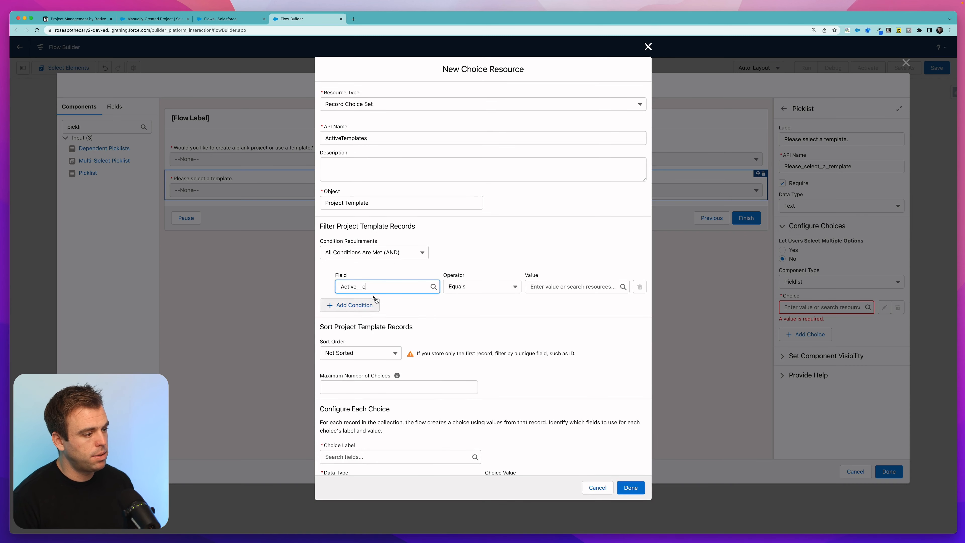
{"action": "left_click", "coordinate": [557, 287]}
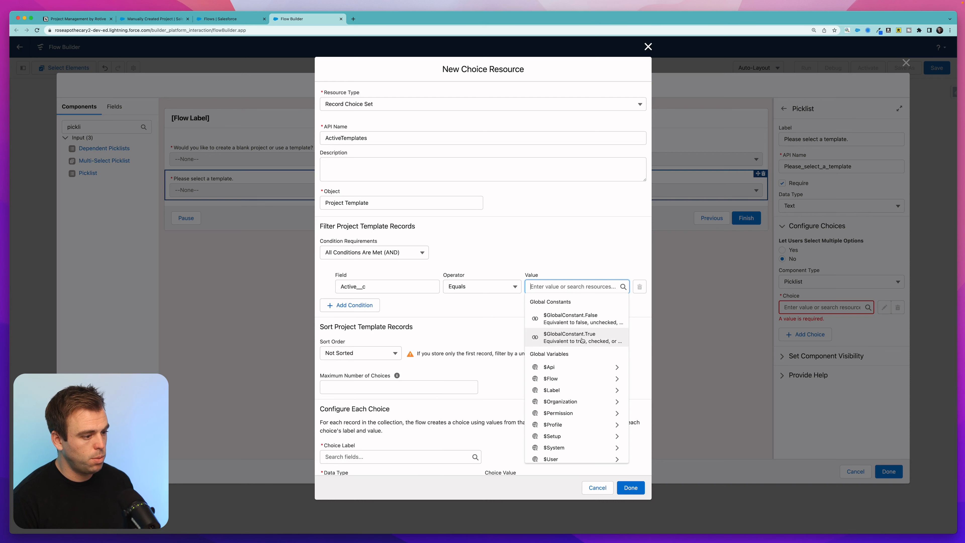
{"action": "left_click", "coordinate": [559, 337]}
Step: Configure each choice to use the Name field as its label and the record Id as its value
{"action": "scroll", "coordinate": [545, 333], "scroll_direction": "down", "scroll_amount": 2}
{"action": "scroll", "coordinate": [545, 333], "scroll_direction": "down", "scroll_amount": 2}
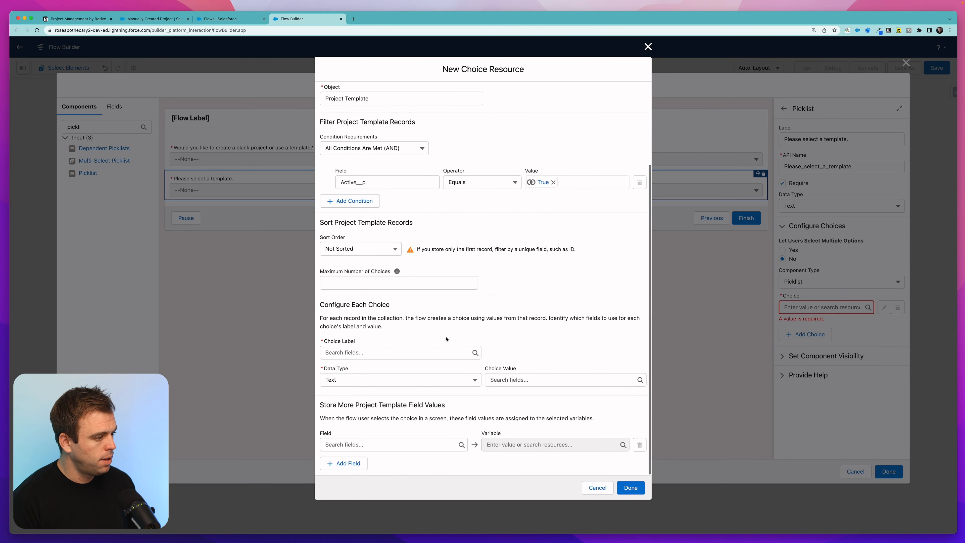
{"action": "left_click", "coordinate": [335, 352]}
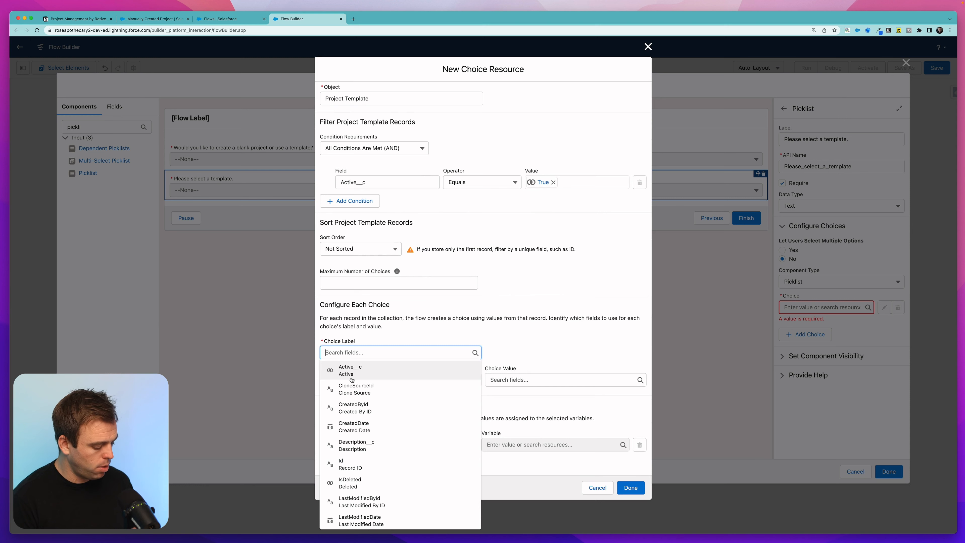
{"action": "type", "text": "name"}
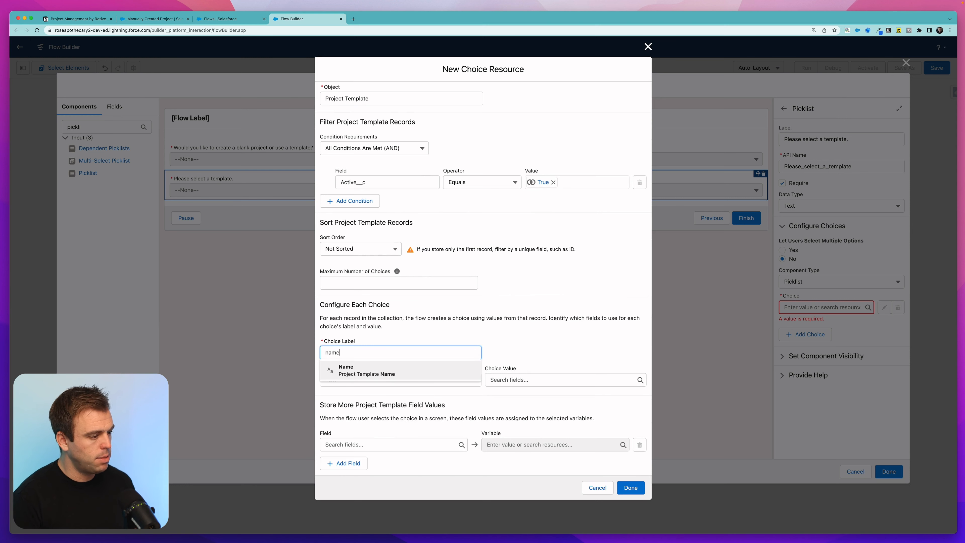
{"action": "left_click", "coordinate": [367, 376]}
{"action": "left_click", "coordinate": [523, 379]}
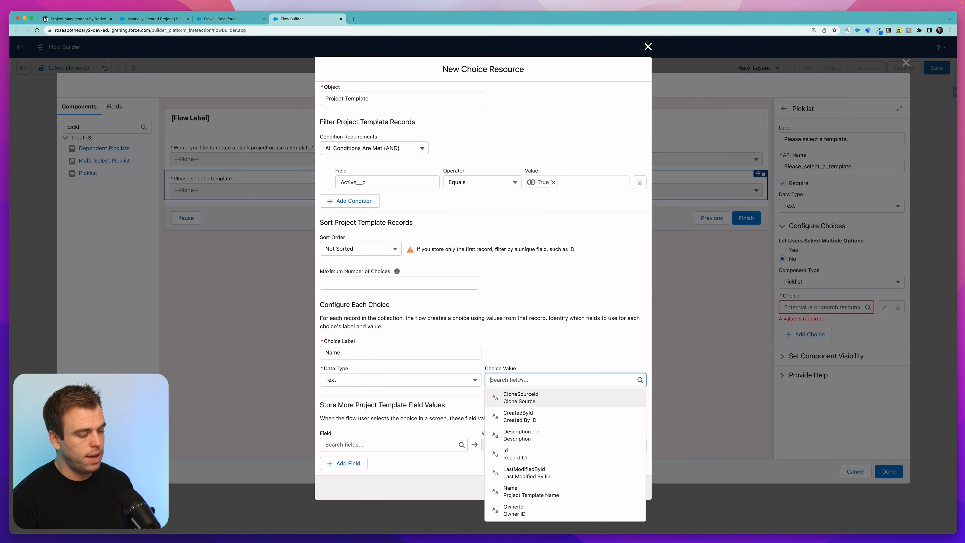
{"action": "type", "text": "id"}
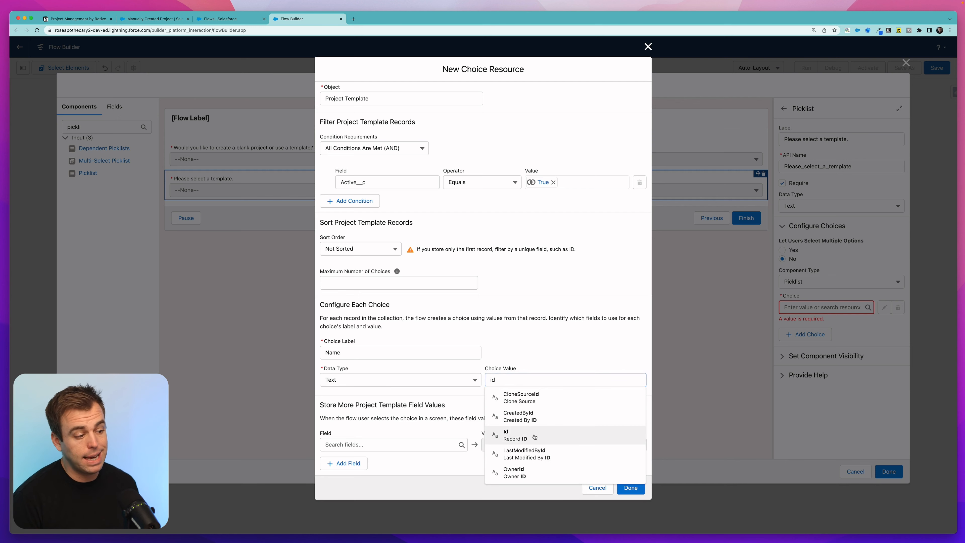
{"action": "left_click", "coordinate": [497, 435]}
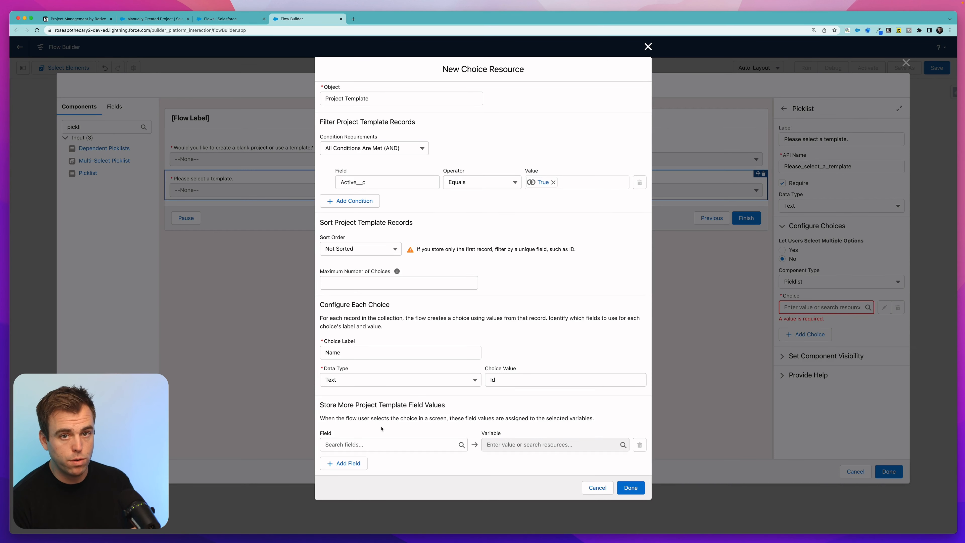
{"action": "left_click", "coordinate": [353, 445]}
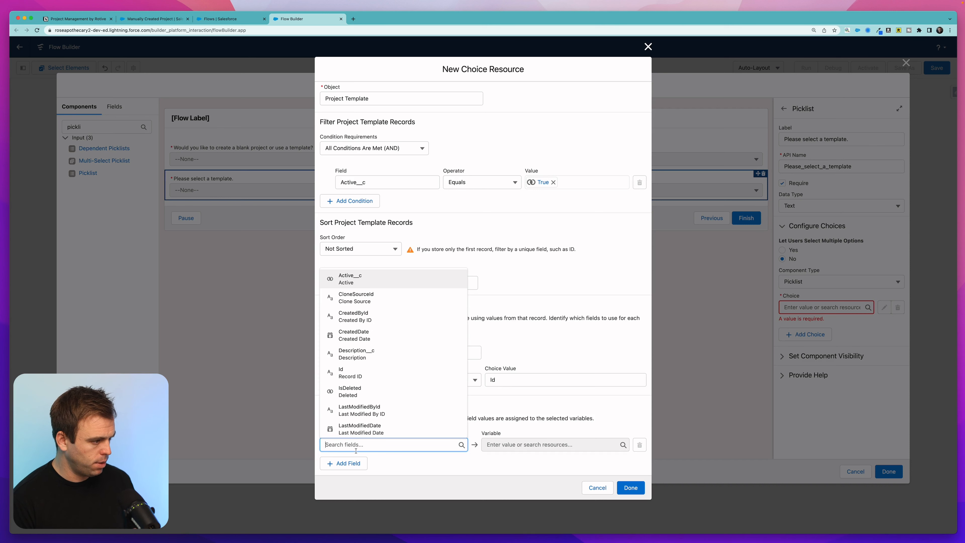
{"action": "left_click", "coordinate": [368, 354]}
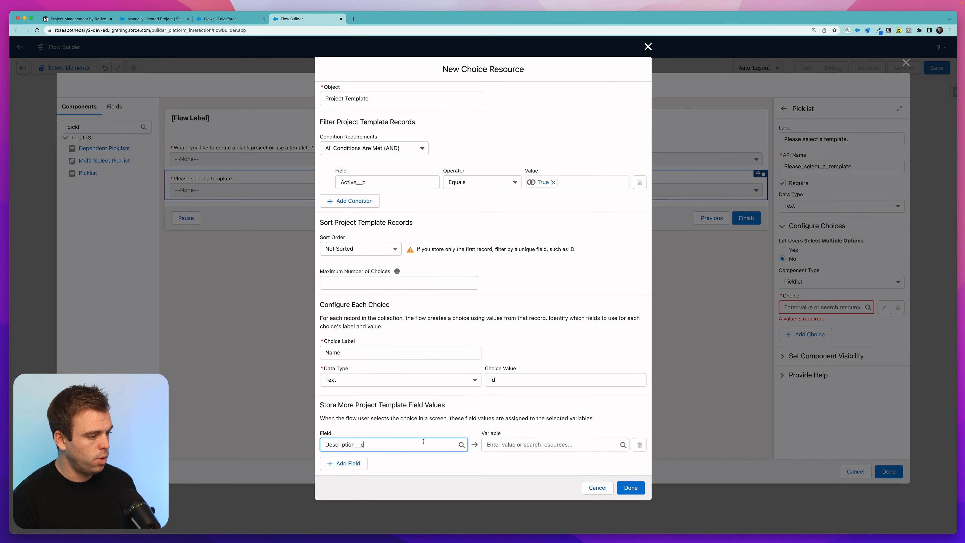
{"action": "left_click", "coordinate": [488, 447]}
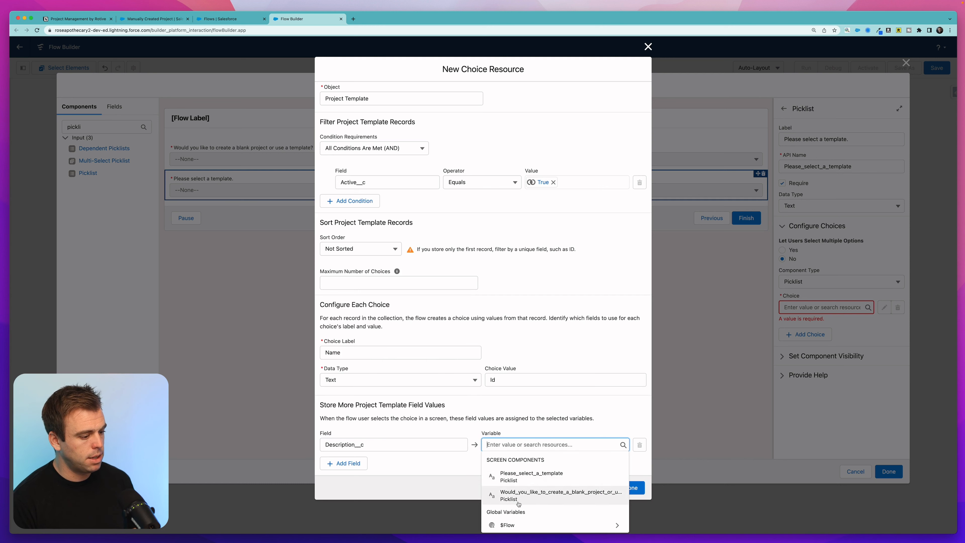
{"action": "left_click", "coordinate": [508, 443]}
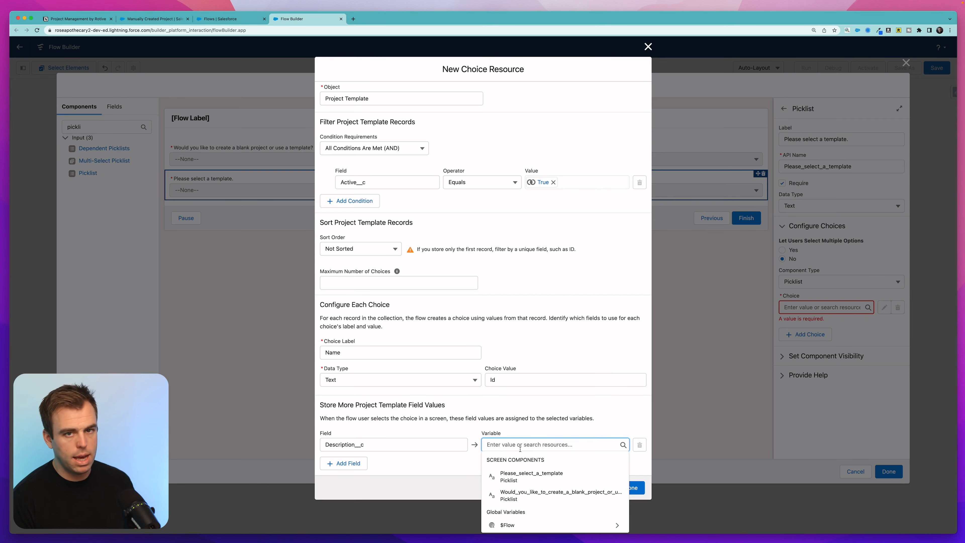
{"action": "left_click", "coordinate": [436, 428]}
{"action": "left_click", "coordinate": [393, 445]}
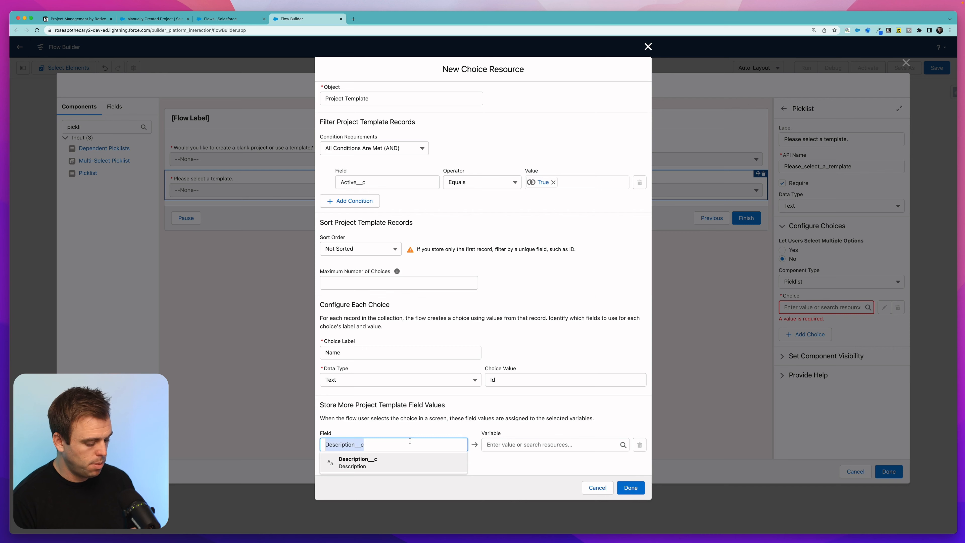
{"action": "key", "text": "BackSpace"}
{"action": "left_click", "coordinate": [574, 417]}
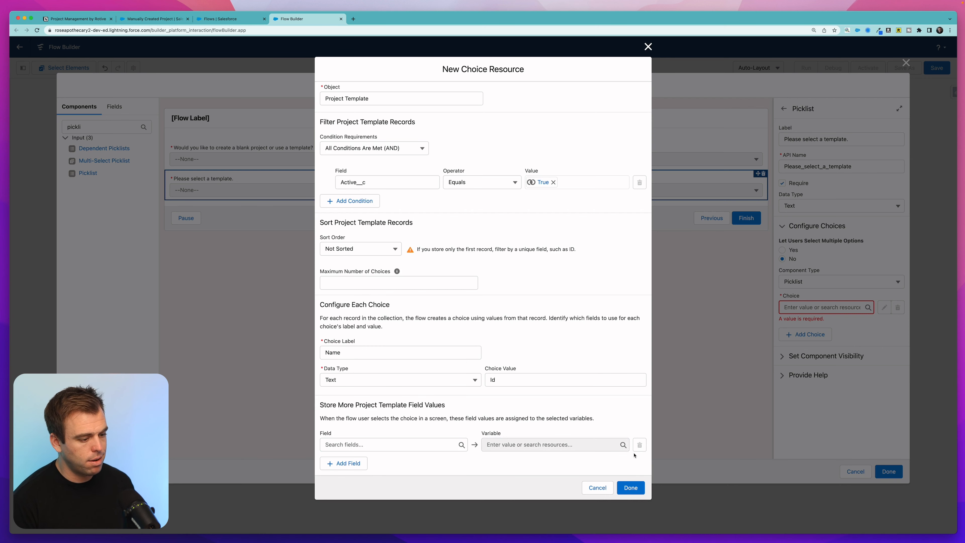
Step: Finish the ActiveTemplates choice set, check it as the template picklist's choice, and finish the Create New Project screen
{"action": "left_click", "coordinate": [631, 487]}
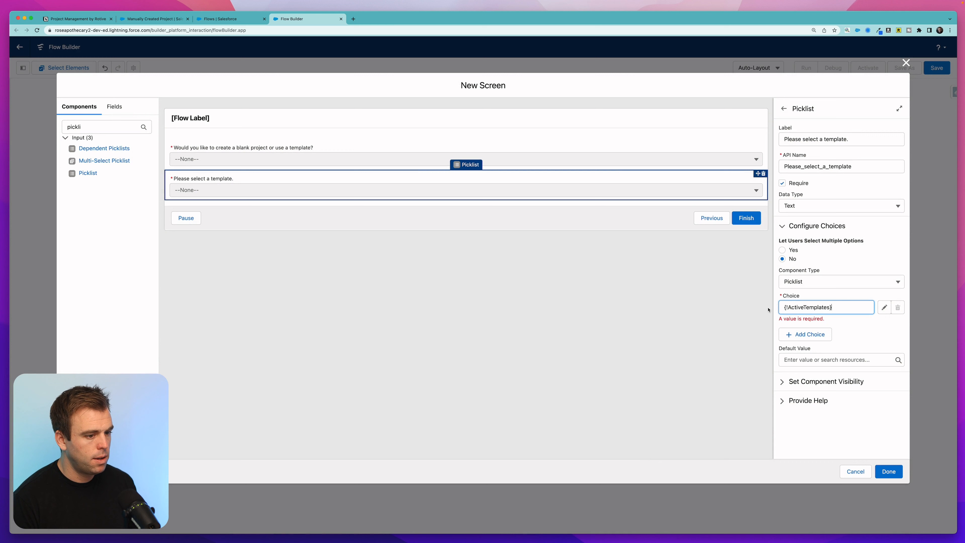
{"action": "left_click", "coordinate": [743, 317]}
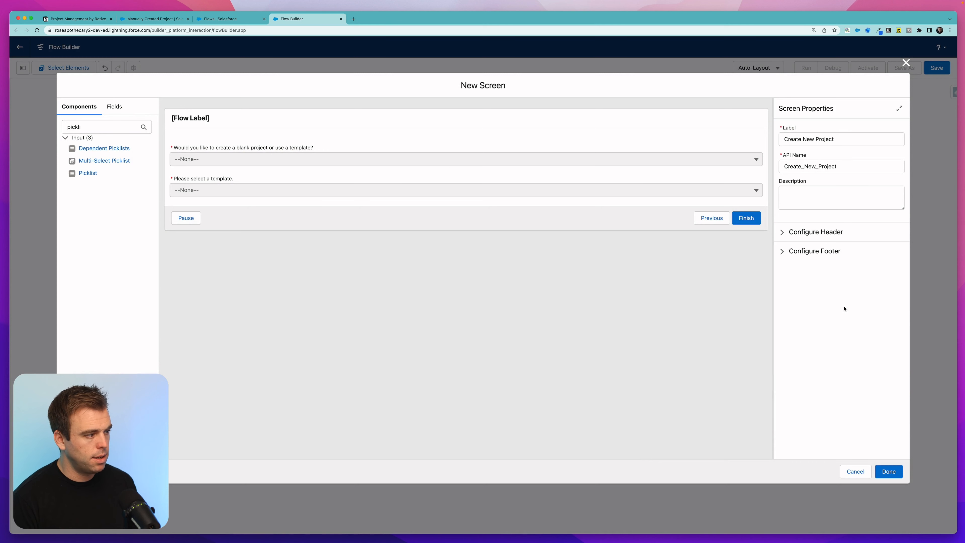
{"action": "left_click", "coordinate": [473, 189]}
{"action": "left_click", "coordinate": [829, 303]}
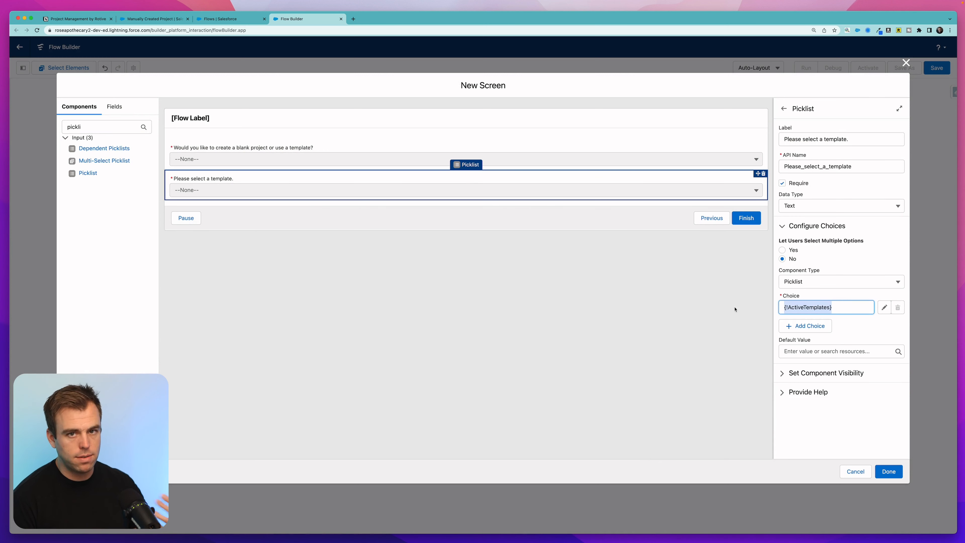
{"action": "left_click", "coordinate": [627, 315]}
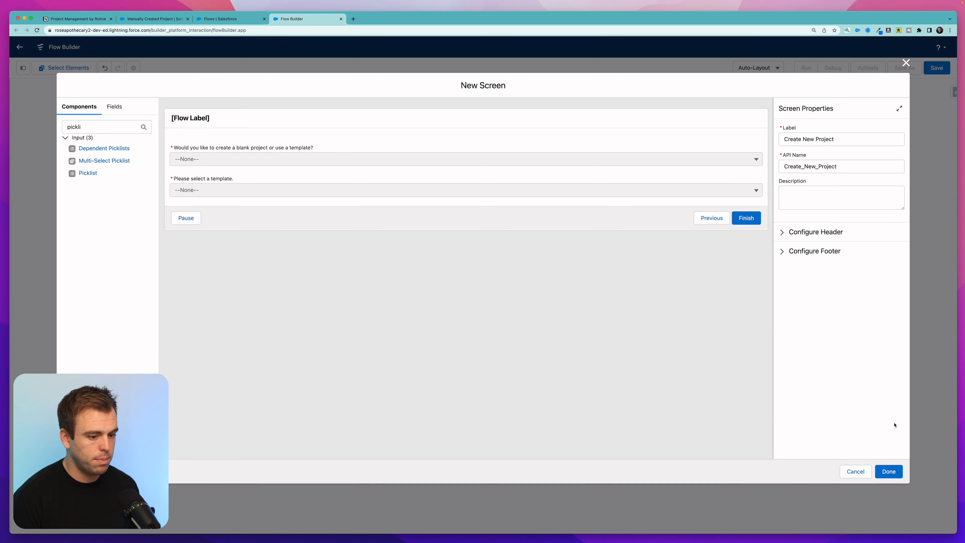
{"action": "left_click", "coordinate": [892, 471]}
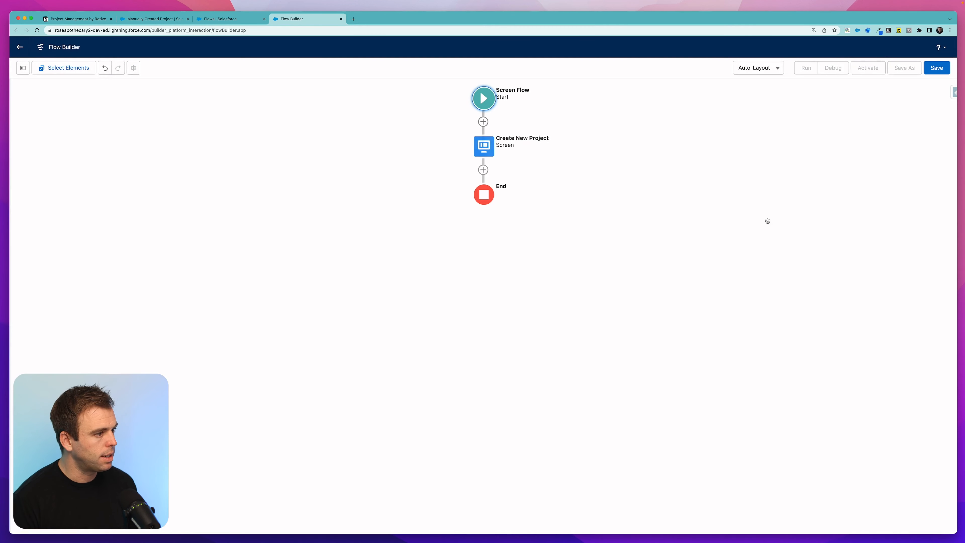
Step: Create a Variable resource with API name ProjectDescription and data type Text
{"action": "left_click", "coordinate": [23, 68]}
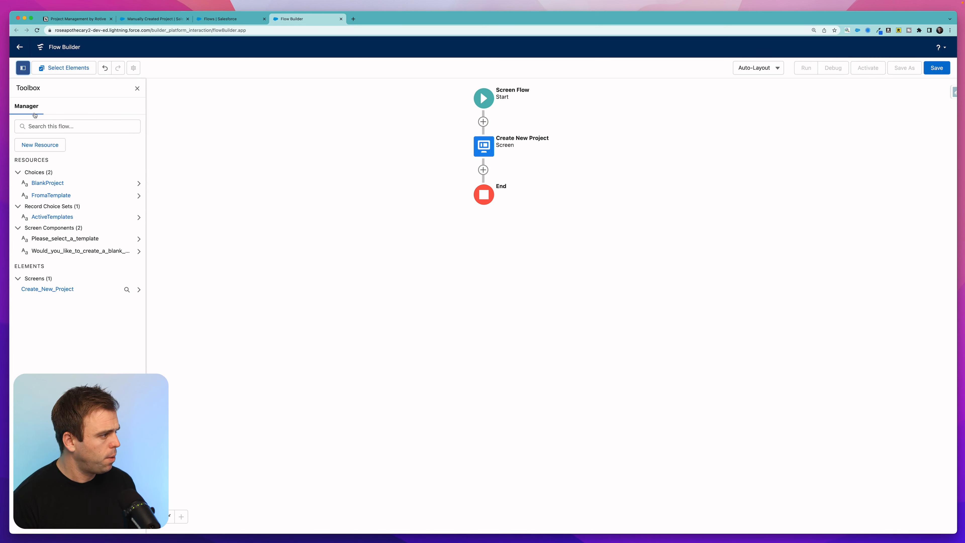
{"action": "left_click", "coordinate": [34, 146]}
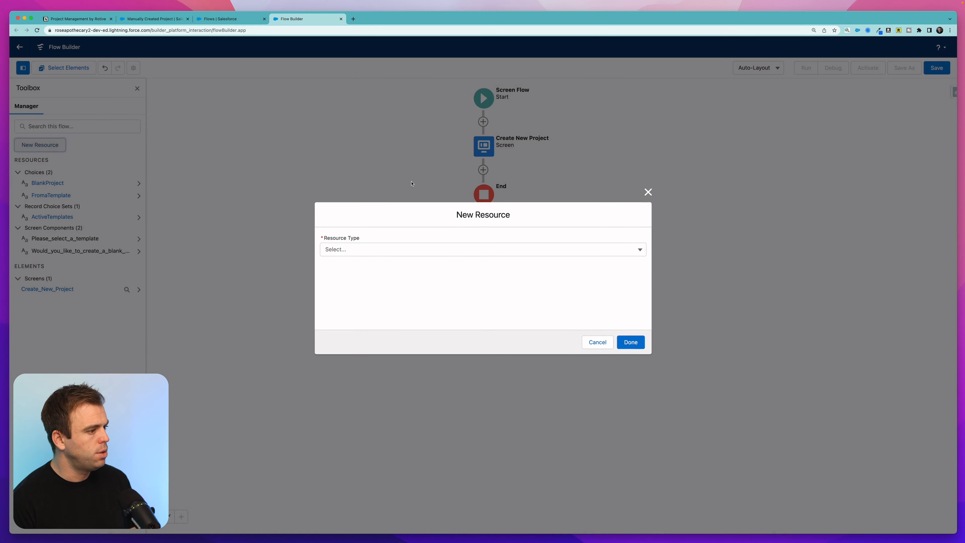
{"action": "left_click", "coordinate": [352, 249]}
{"action": "left_click", "coordinate": [352, 266]}
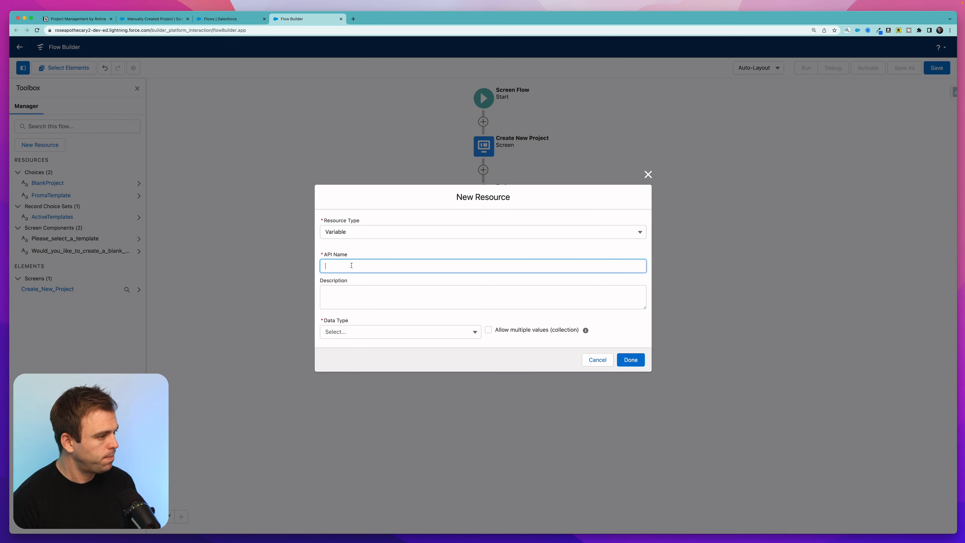
{"action": "type", "text": "D"}
{"action": "type", "text": "ProjectDescripti"}
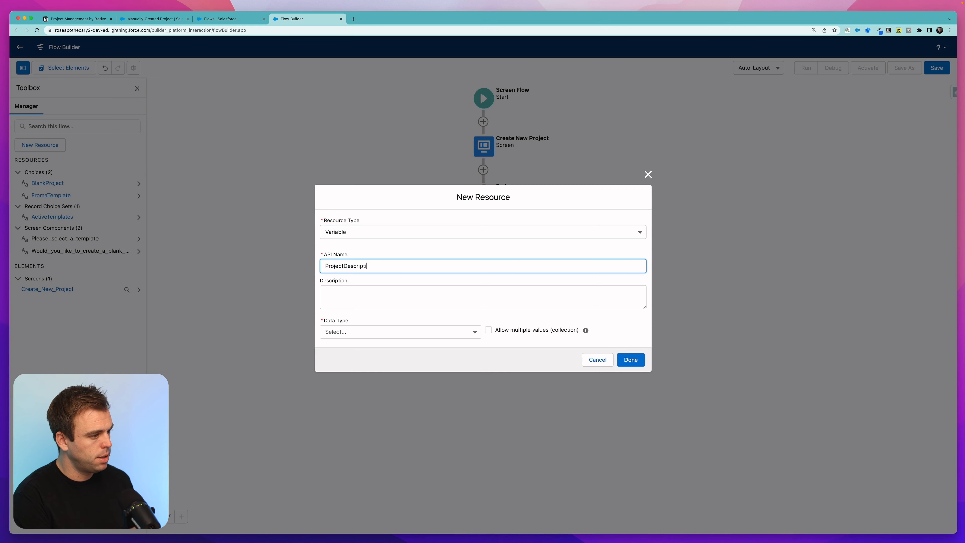
{"action": "type", "text": "on"}
{"action": "left_click", "coordinate": [348, 332]}
{"action": "left_click", "coordinate": [349, 348]}
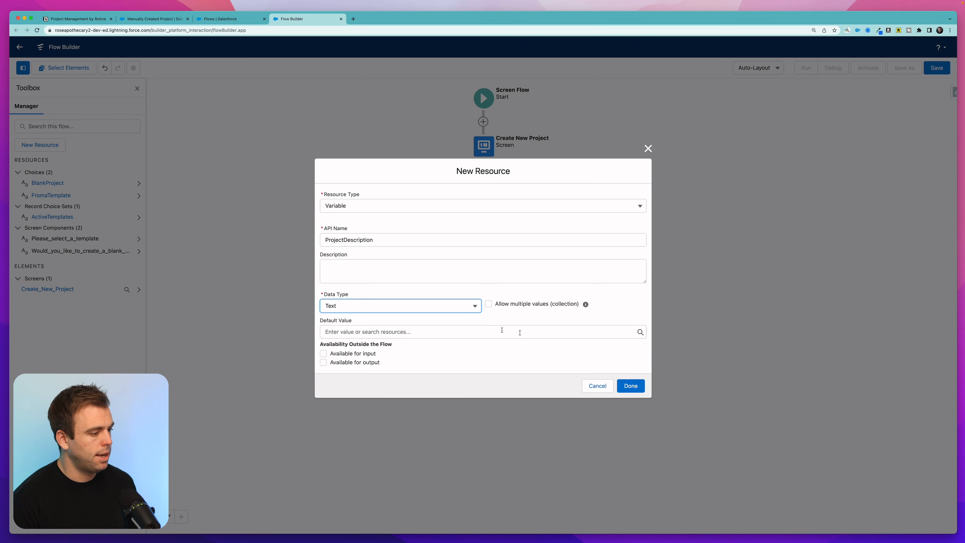
{"action": "left_click", "coordinate": [631, 386]}
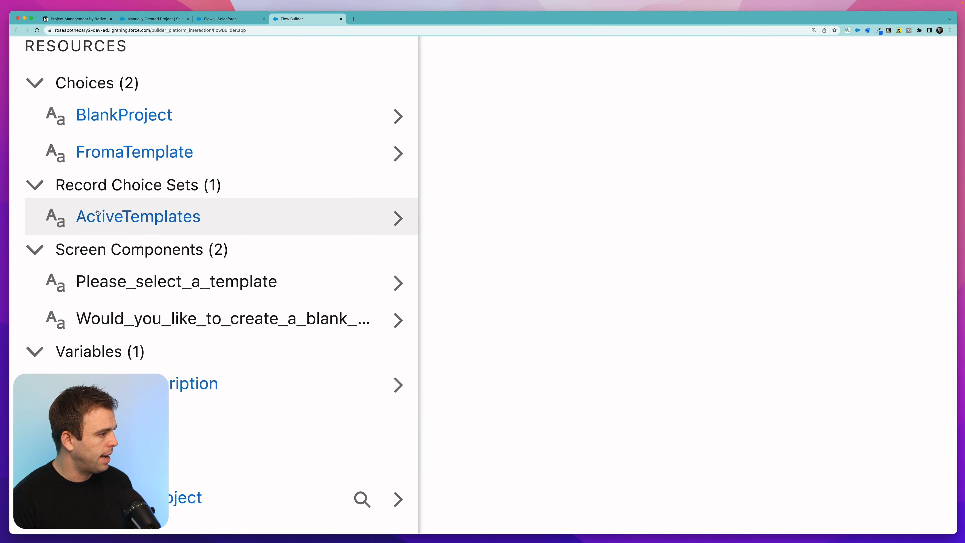
Step: Edit the ActiveTemplates record choice set to store the selected template's Description__c value in the ProjectDescription variable
{"action": "left_click", "coordinate": [155, 211]}
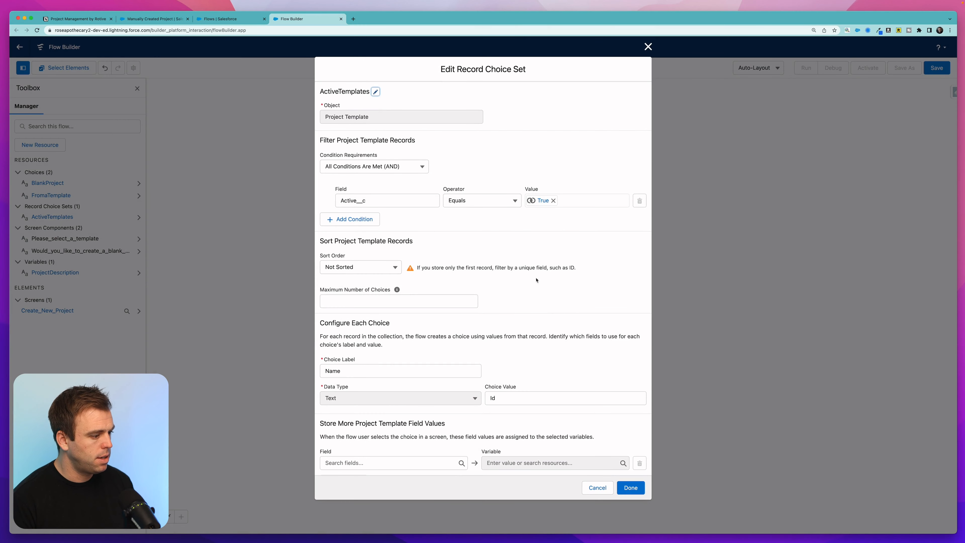
{"action": "scroll", "coordinate": [536, 281], "scroll_direction": "down", "scroll_amount": 1}
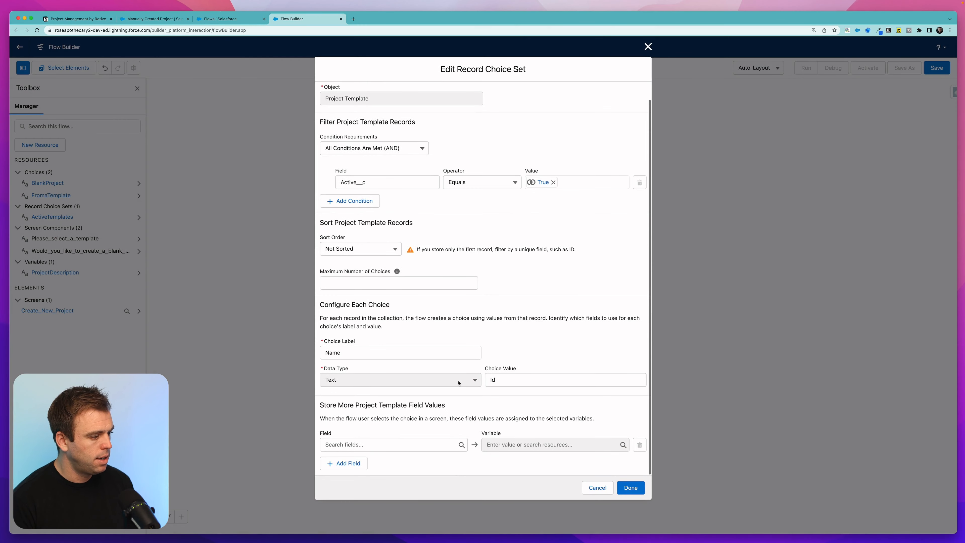
{"action": "left_click", "coordinate": [386, 445]}
{"action": "left_click", "coordinate": [384, 356]}
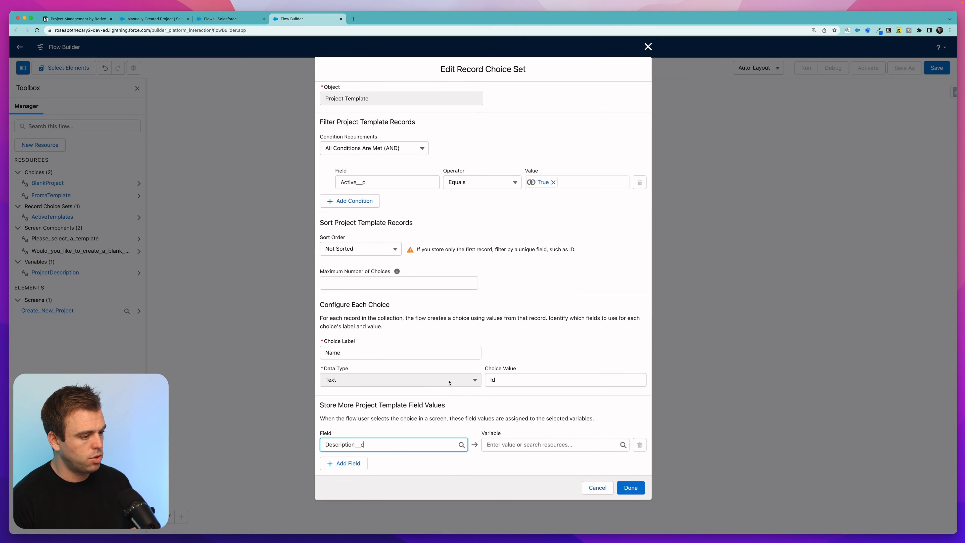
{"action": "left_click", "coordinate": [535, 445]}
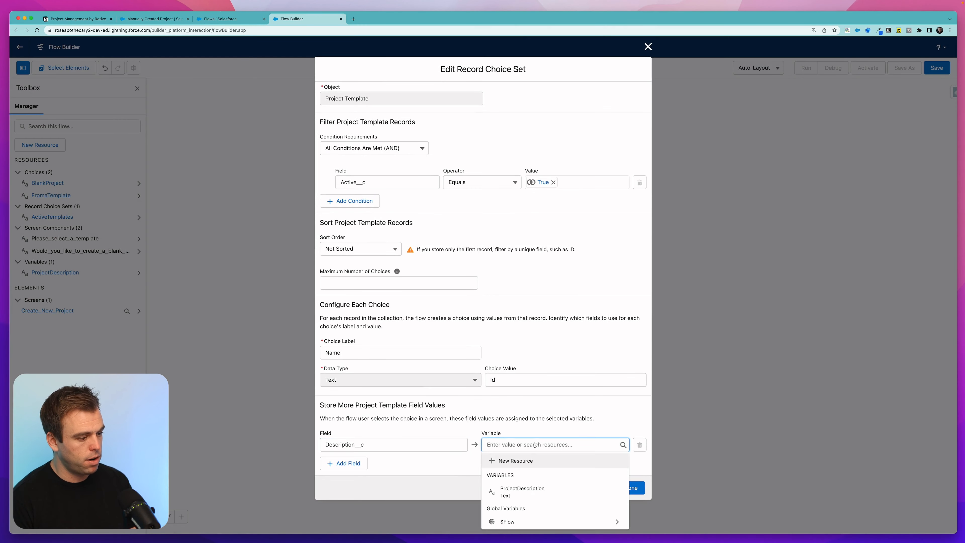
{"action": "left_click", "coordinate": [523, 492]}
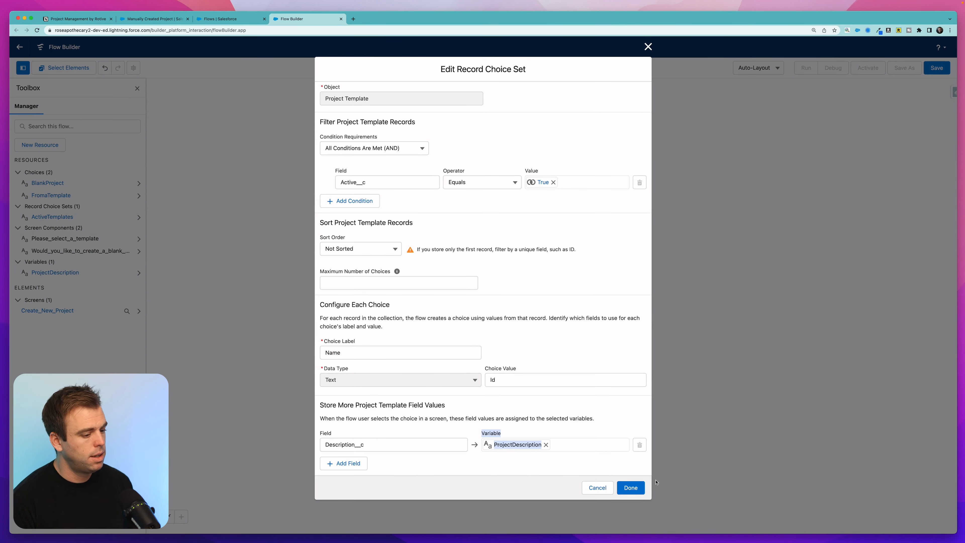
{"action": "left_click", "coordinate": [631, 488]}
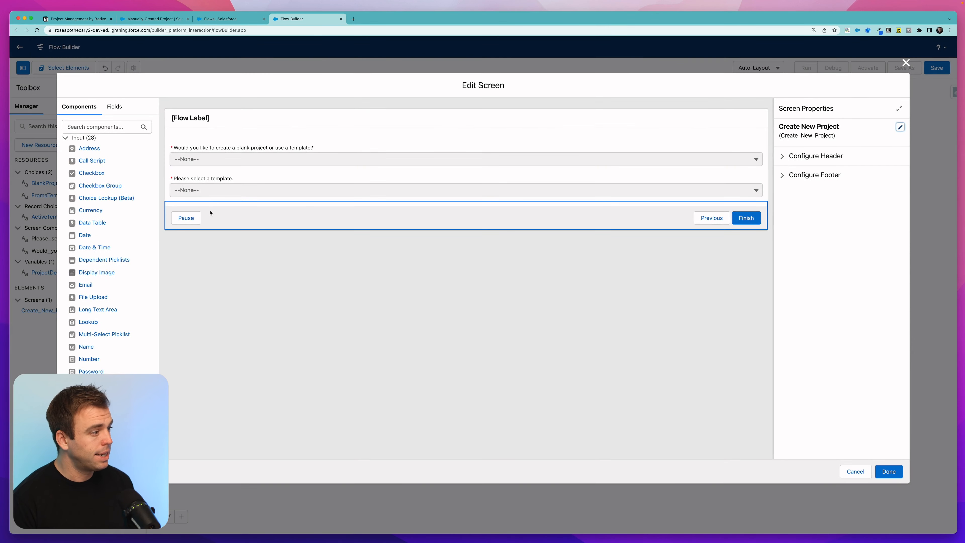
Step: Find the Lookup component and add it below the template picklist on the Create New Project screen
{"action": "left_click", "coordinate": [107, 129]}
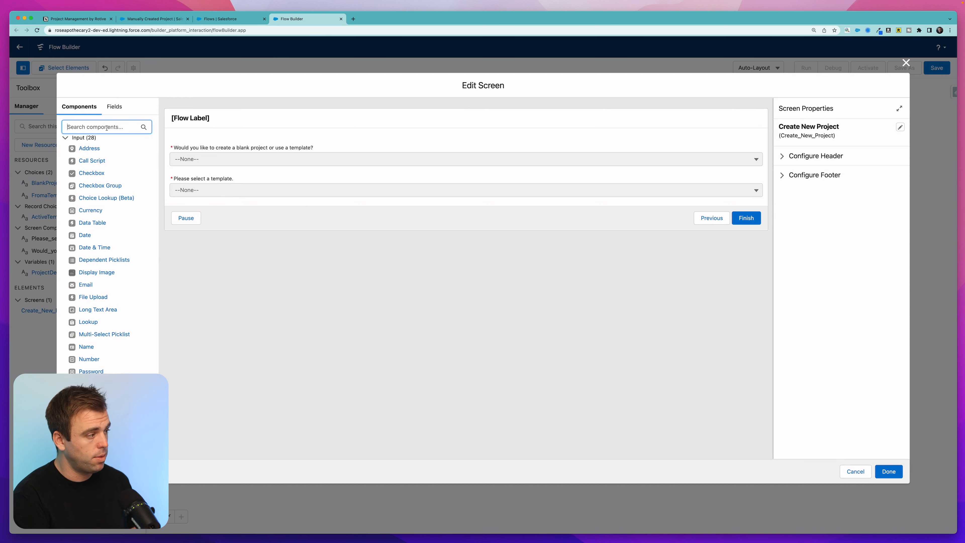
{"action": "type", "text": "acco"}
{"action": "key", "text": "BackSpace"}
{"action": "key", "text": "BackSpace"}
{"action": "key", "text": "BackSpace"}
{"action": "key", "text": "BackSpace"}
{"action": "type", "text": "look"}
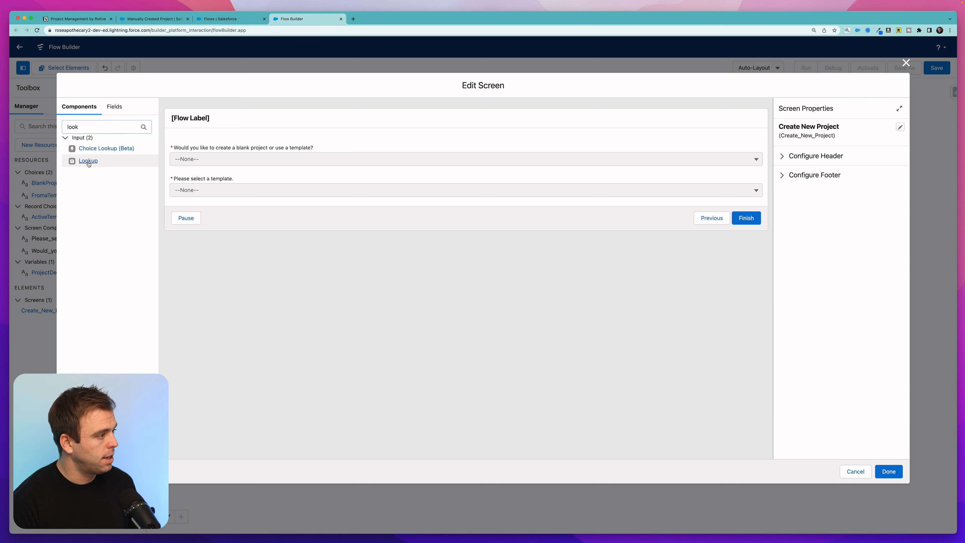
{"action": "left_click_drag", "start_coordinate": [88, 161], "coordinate": [248, 198]}
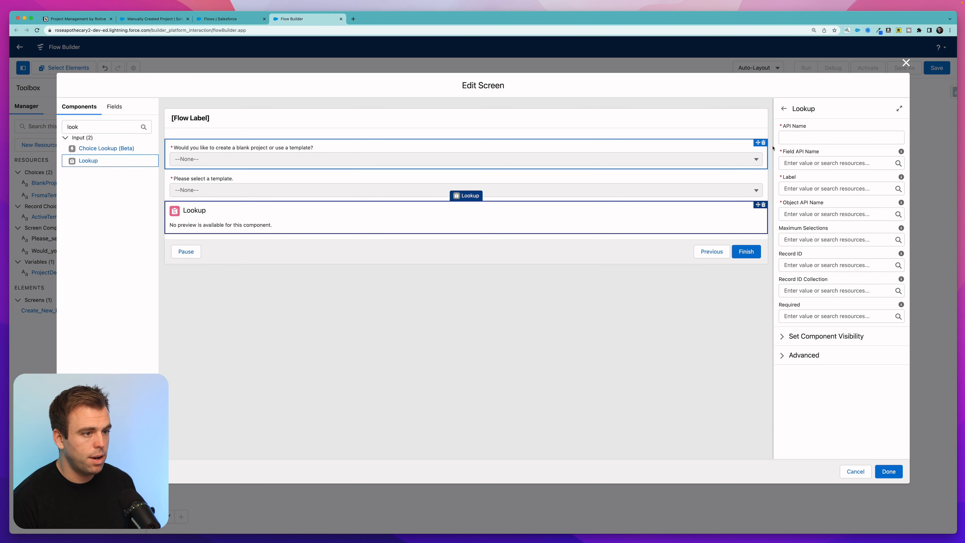
Step: Give the new lookup component the API name RelatedAccount
{"action": "left_click", "coordinate": [801, 136]}
{"action": "type", "text": "Account"}
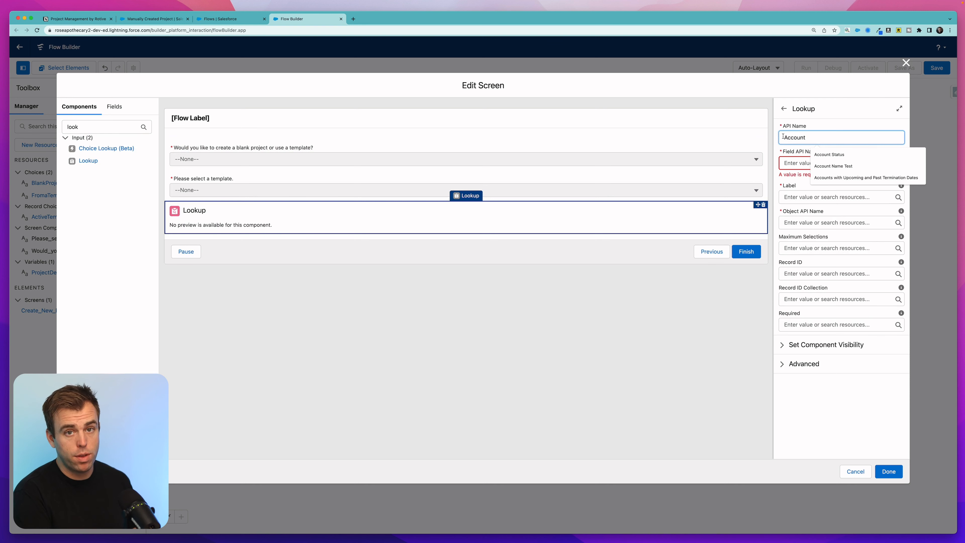
{"action": "left_click", "coordinate": [784, 137]}
{"action": "type", "text": "Related"}
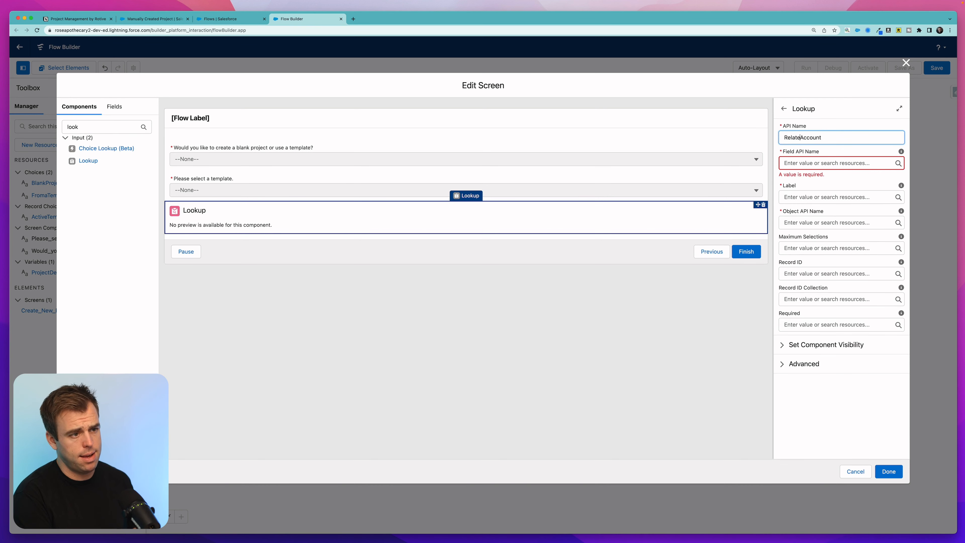
{"action": "left_click", "coordinate": [826, 120]}
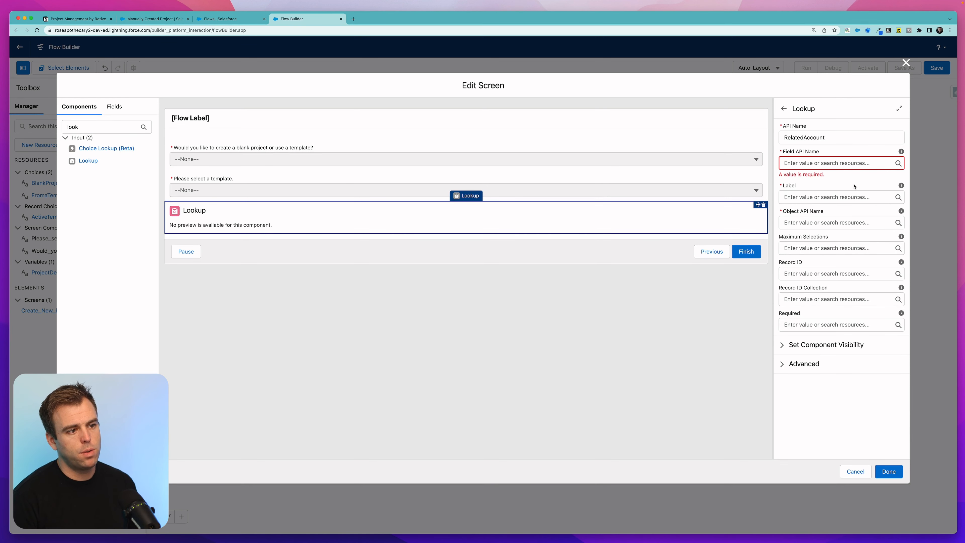
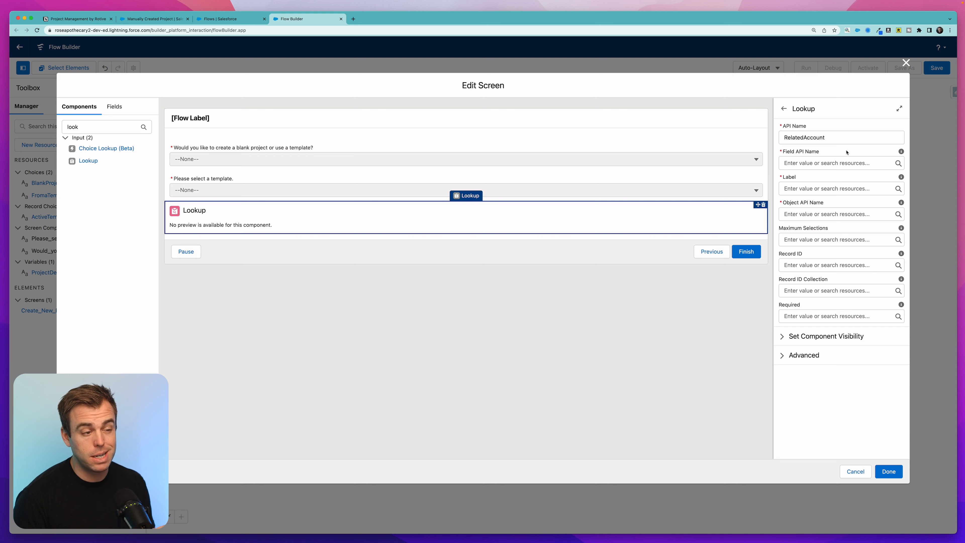
{"action": "left_click", "coordinate": [810, 126]}
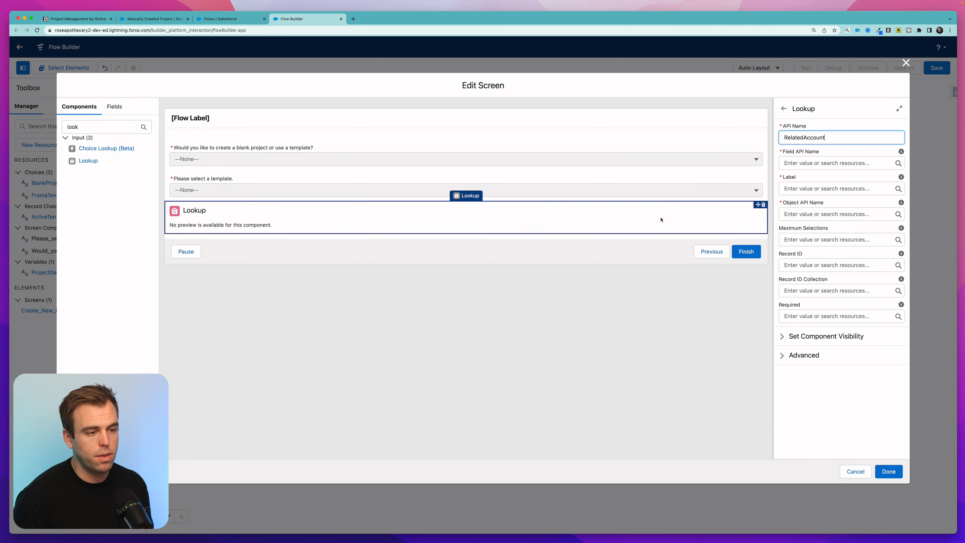
Step: Label the lookup component "Choose an Account"
{"action": "left_click", "coordinate": [793, 189]}
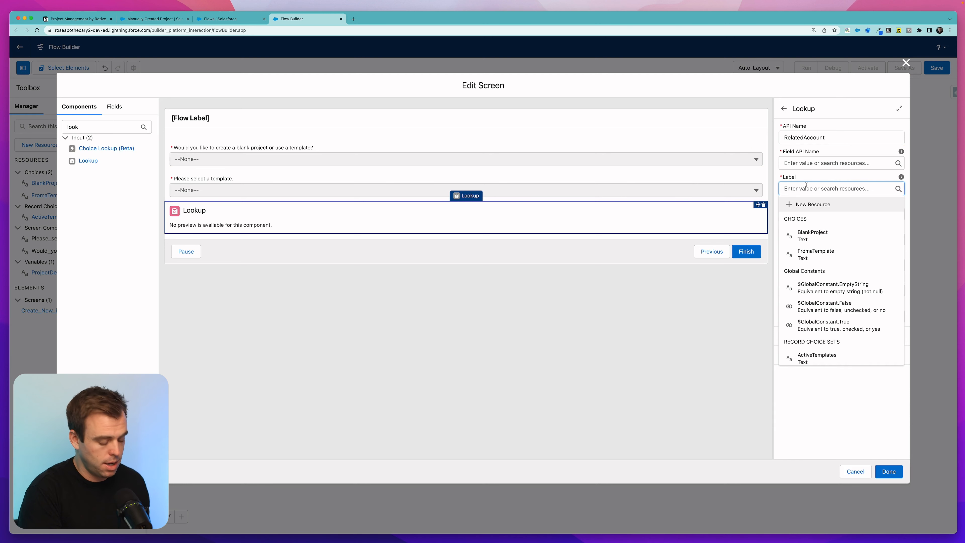
{"action": "type", "text": "Choose an Ac"}
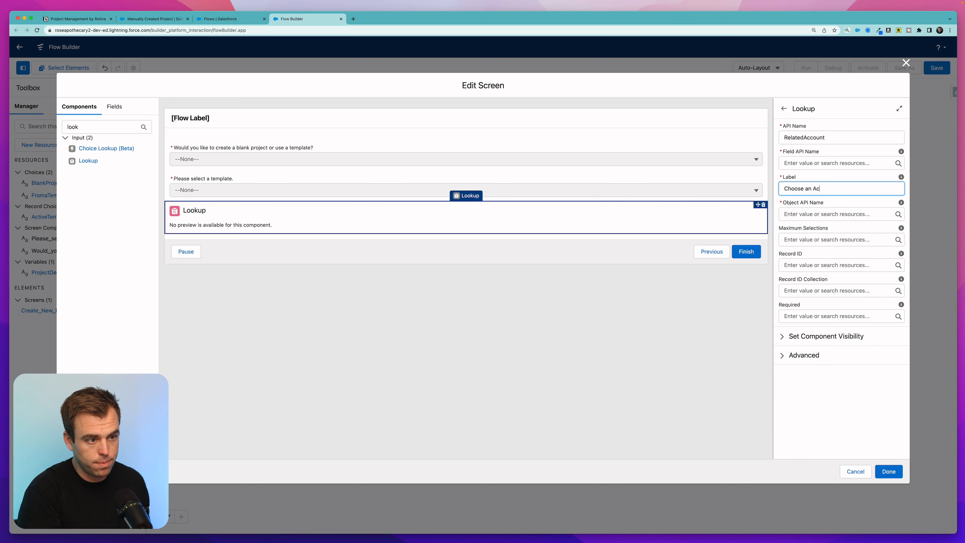
{"action": "type", "text": "count"}
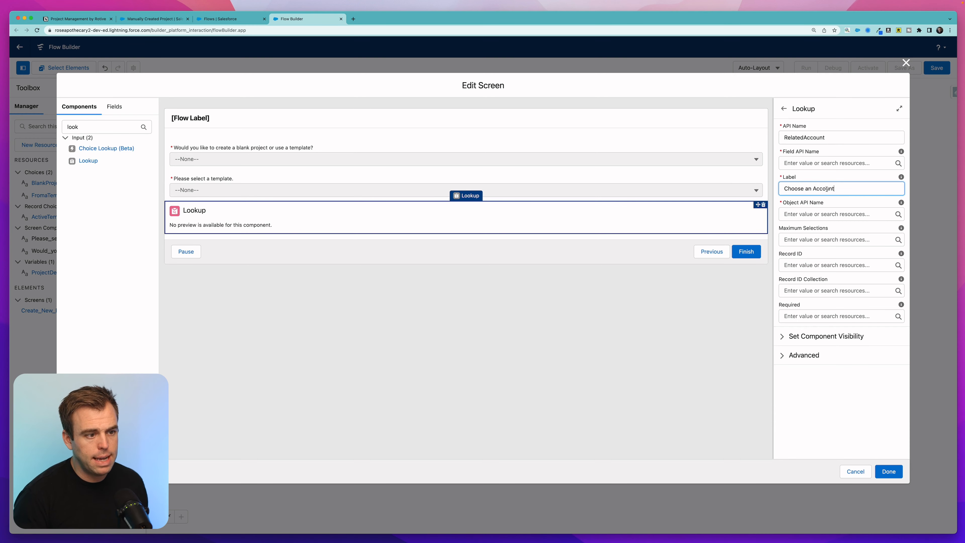
{"action": "left_click", "coordinate": [815, 205]}
{"action": "left_click", "coordinate": [831, 204]}
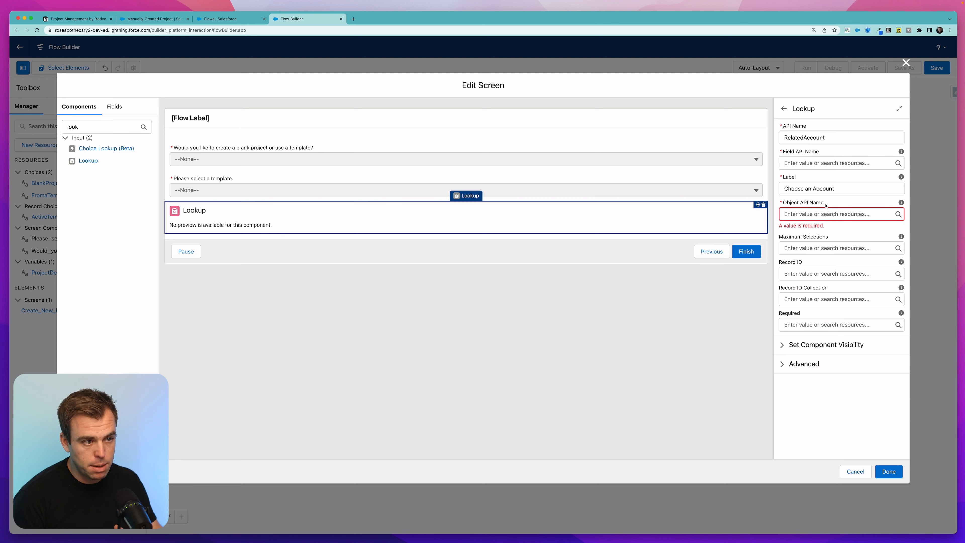
Step: Copy the Project object's API name, ProjectRotive__c, from Object Manager into the lookup's Object API Name
{"action": "left_click", "coordinate": [237, 19]}
{"action": "left_click", "coordinate": [116, 66]}
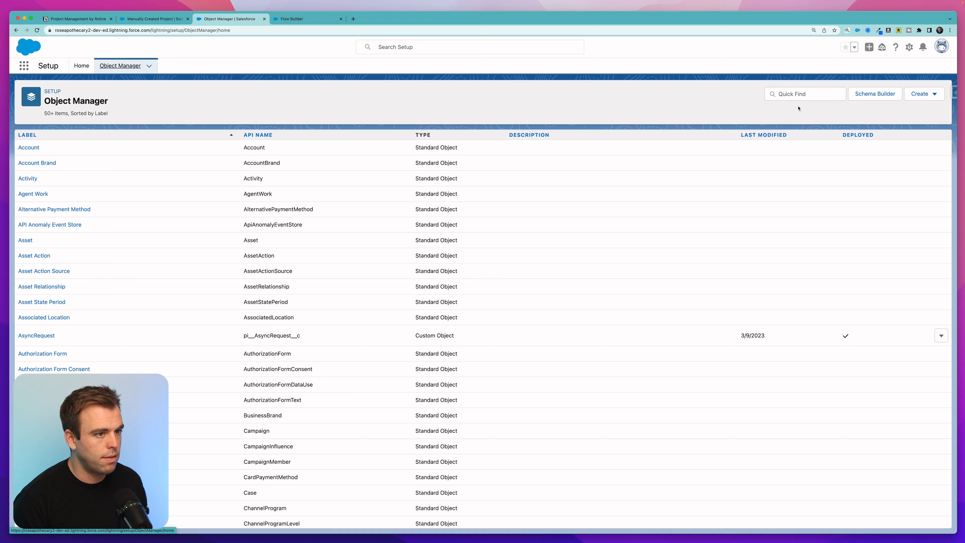
{"action": "left_click", "coordinate": [798, 94]}
{"action": "type", "text": "proje"}
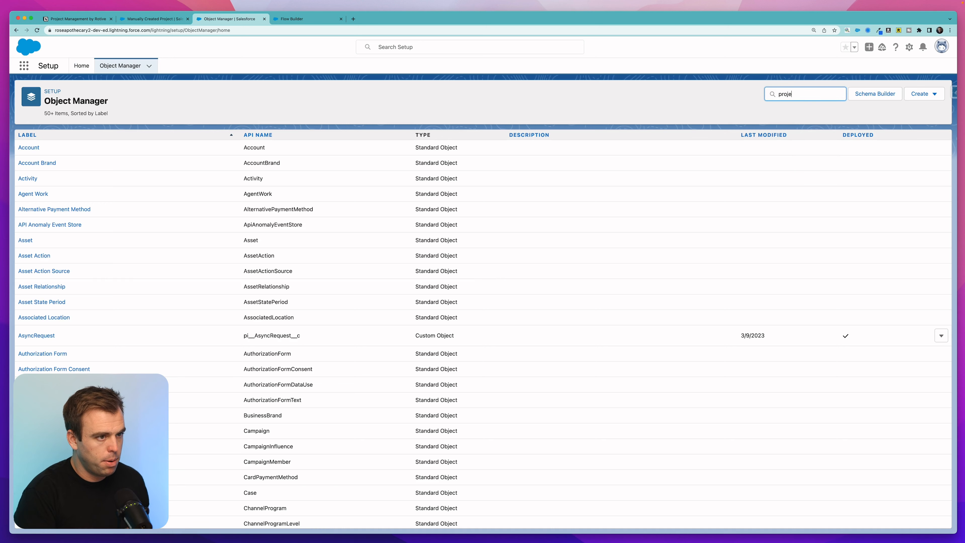
{"action": "left_click_drag", "start_coordinate": [204, 150], "coordinate": [161, 151]}
{"action": "key", "text": "super+c"}
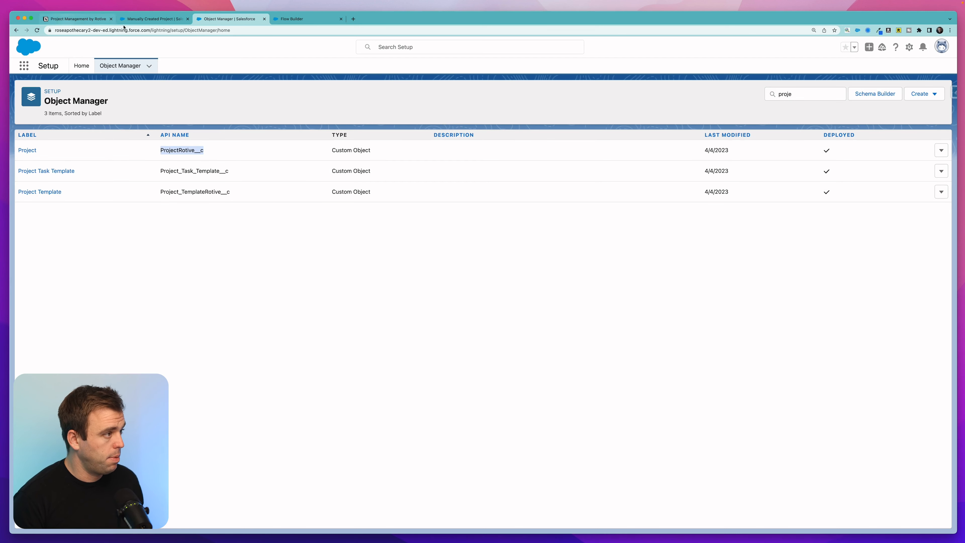
{"action": "left_click", "coordinate": [291, 20]}
{"action": "left_click", "coordinate": [798, 215]}
{"action": "key", "text": "super+v"}
Step: Copy the Project object's Account__c field name into the lookup's Field API Name, without leading spaces
{"action": "left_click", "coordinate": [228, 20]}
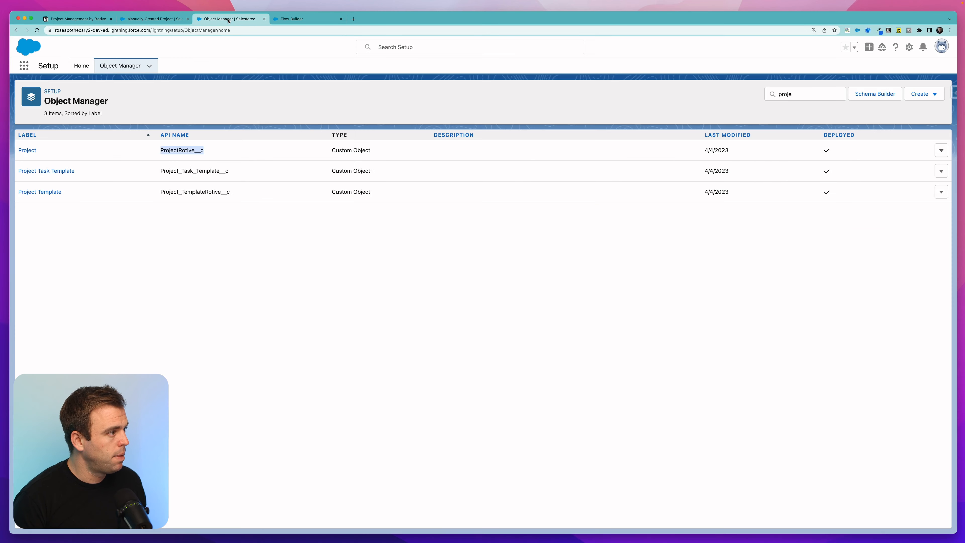
{"action": "left_click", "coordinate": [26, 150]}
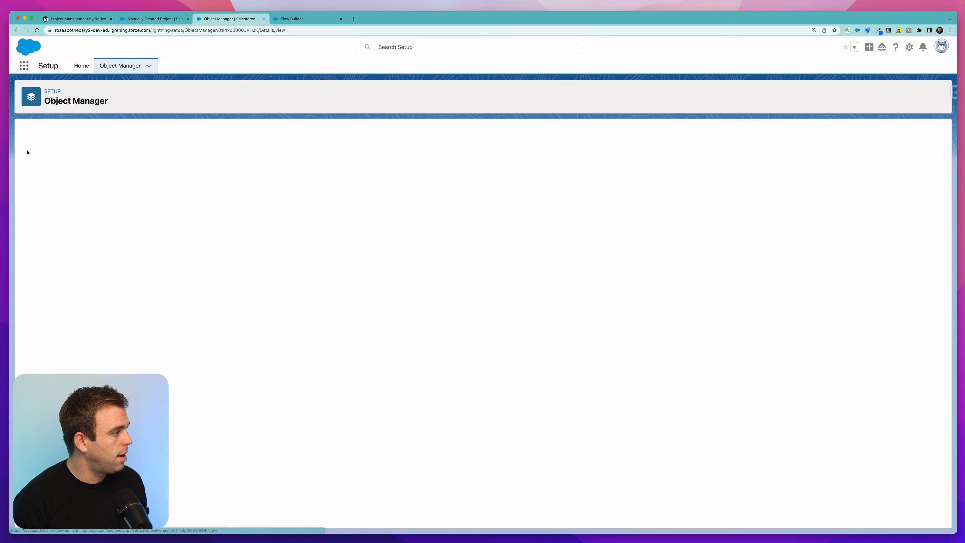
{"action": "left_click", "coordinate": [60, 152]}
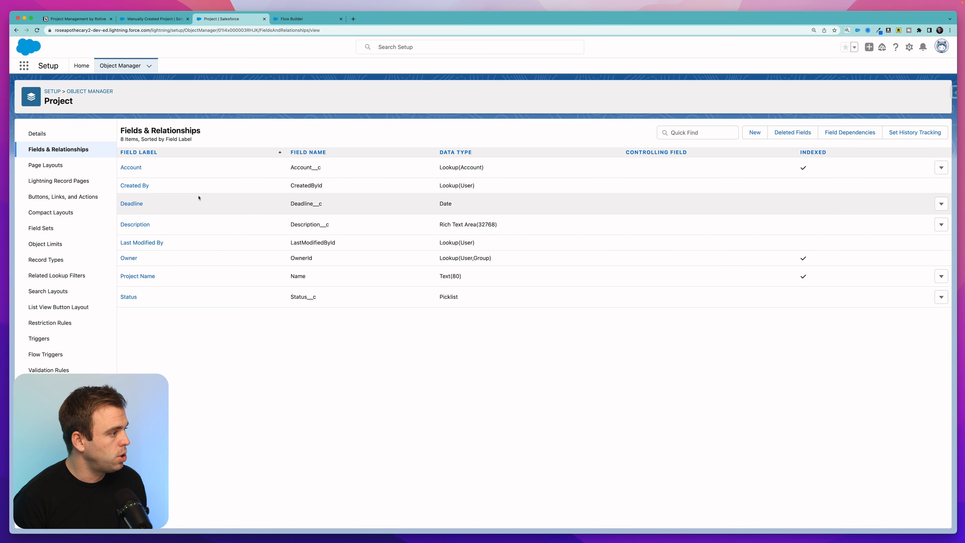
{"action": "double_click", "coordinate": [316, 168]}
{"action": "key", "text": "super+c"}
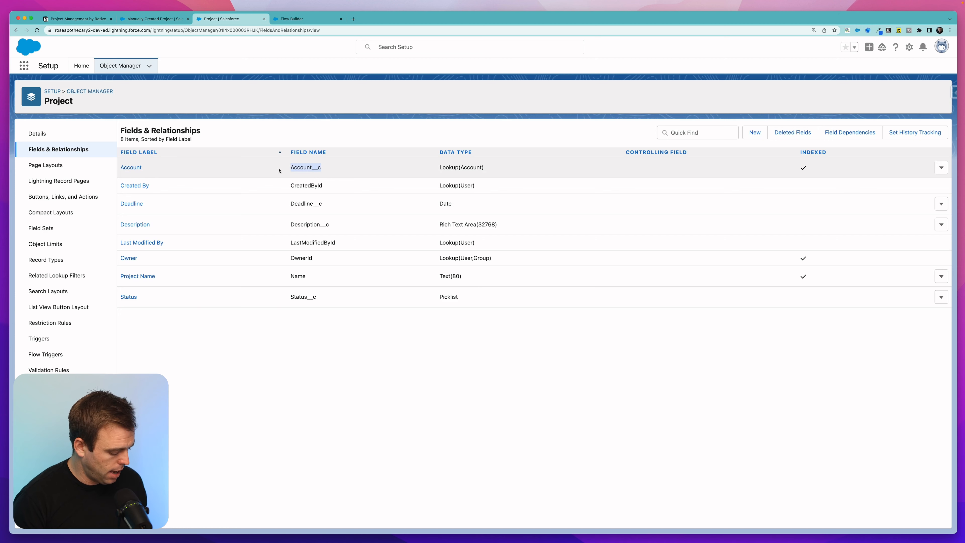
{"action": "left_click", "coordinate": [299, 19]}
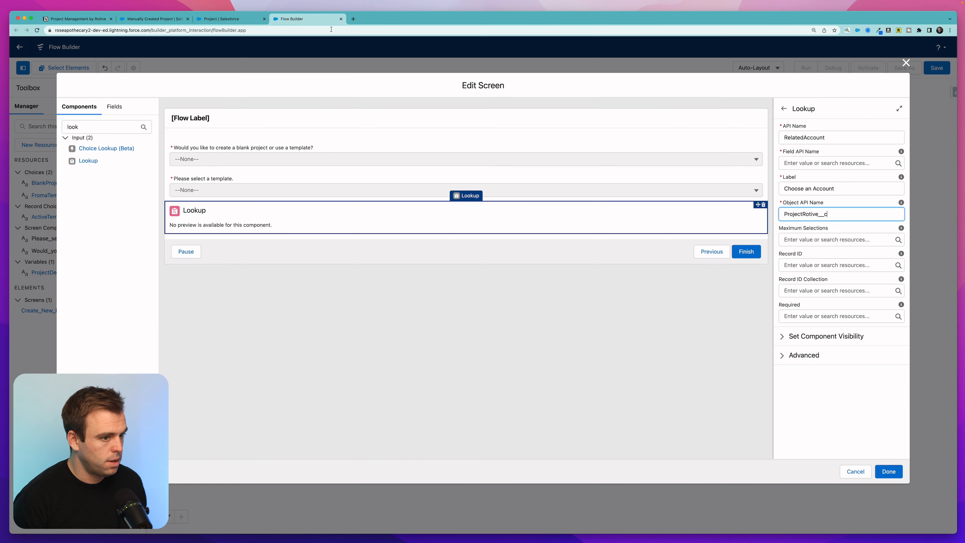
{"action": "left_click", "coordinate": [794, 165]}
{"action": "key", "text": "super+v"}
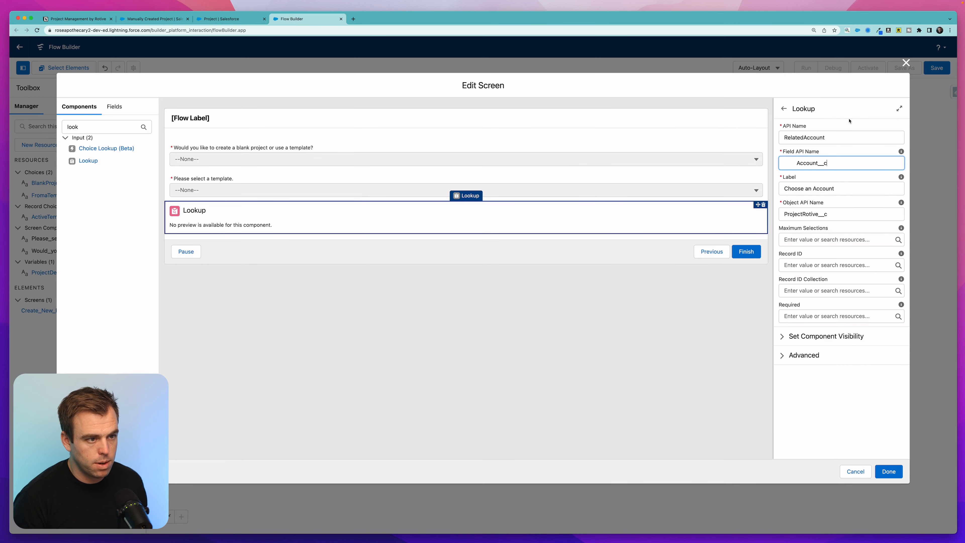
{"action": "left_click", "coordinate": [795, 163]}
{"action": "key", "text": "BackSpace"}
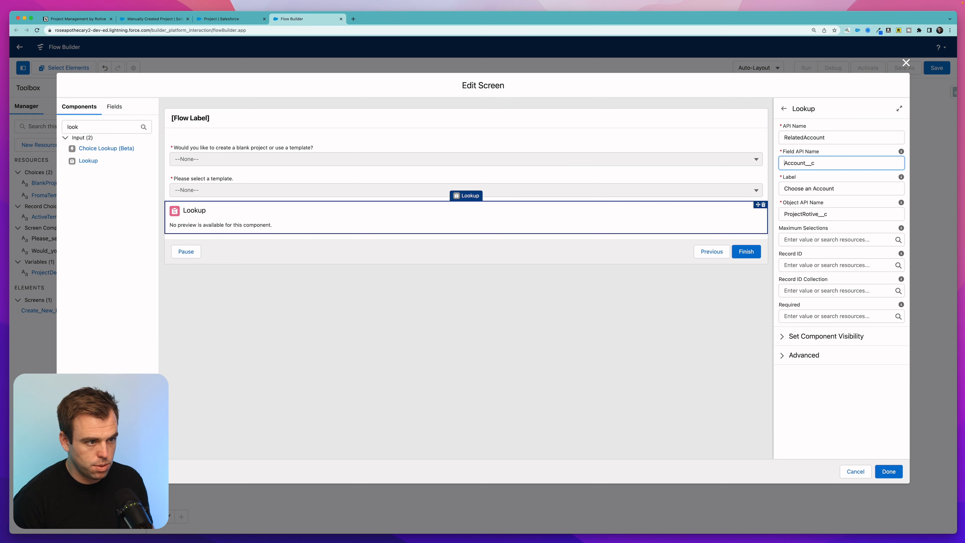
{"action": "left_click", "coordinate": [863, 108]}
Step: Make the account lookup required by setting its Required value to $GlobalConstant.True
{"action": "left_click", "coordinate": [805, 355]}
{"action": "left_click", "coordinate": [804, 336]}
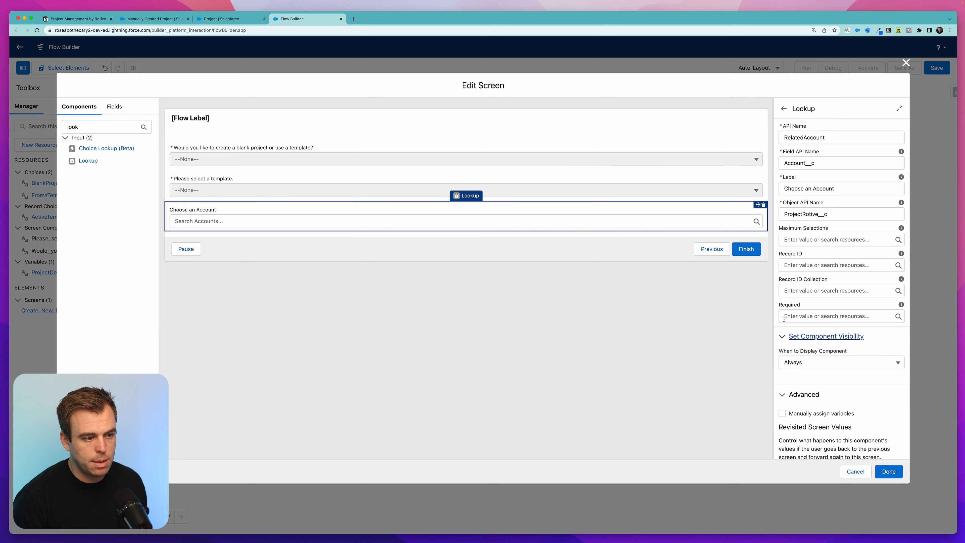
{"action": "left_click_drag", "start_coordinate": [781, 306], "coordinate": [805, 306]}
{"action": "left_click", "coordinate": [798, 316]}
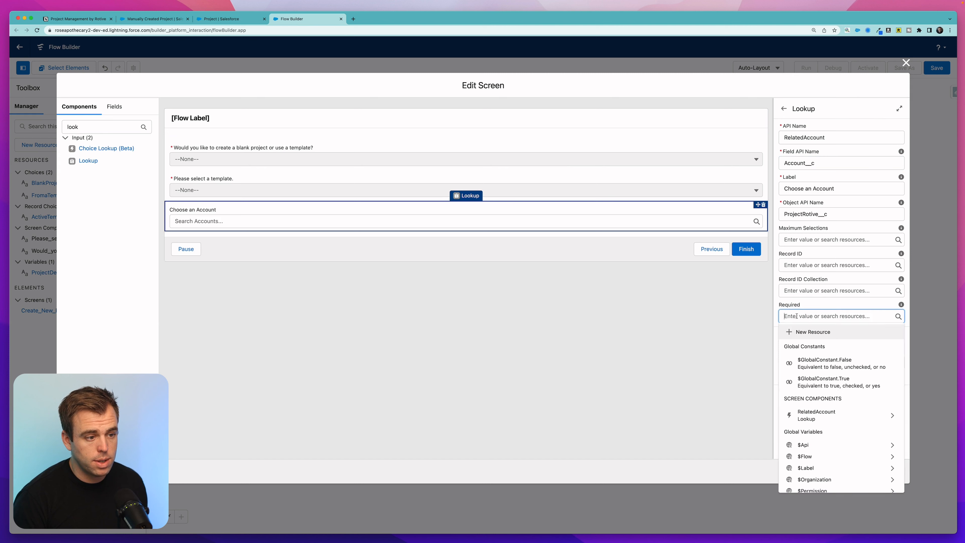
{"action": "left_click", "coordinate": [823, 382]}
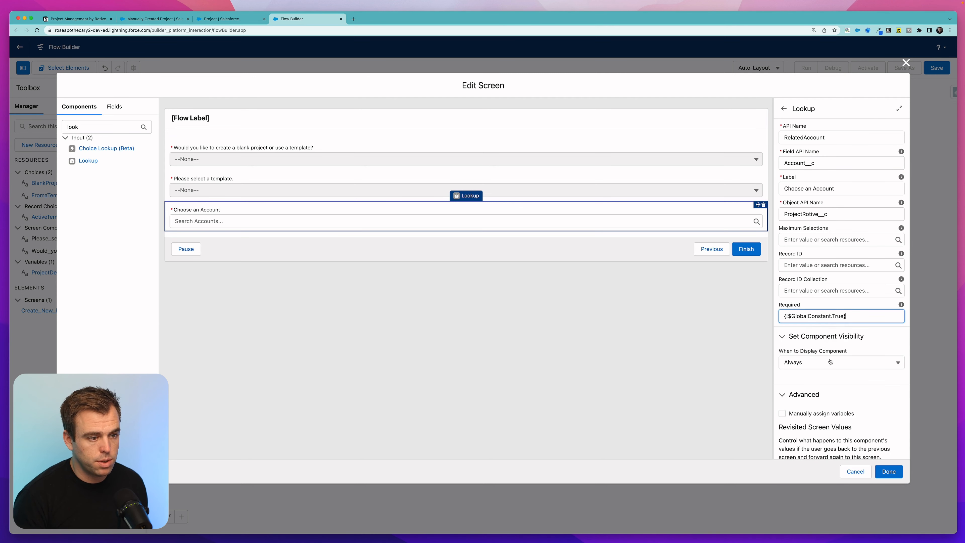
Step: Limit the Choose an Account lookup to a maximum of 1 selection
{"action": "left_click", "coordinate": [791, 238]}
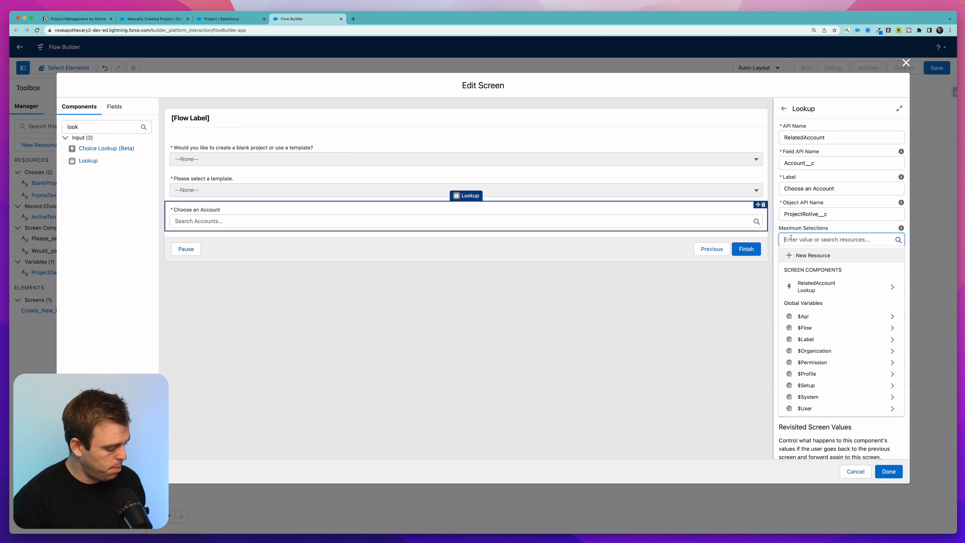
{"action": "type", "text": "1"}
{"action": "left_click", "coordinate": [733, 310]}
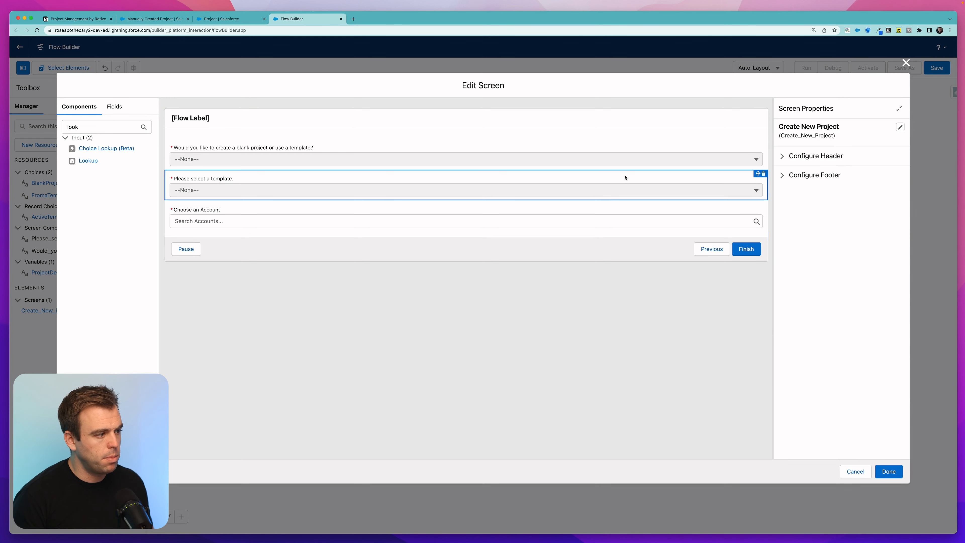
{"action": "left_click", "coordinate": [592, 213]}
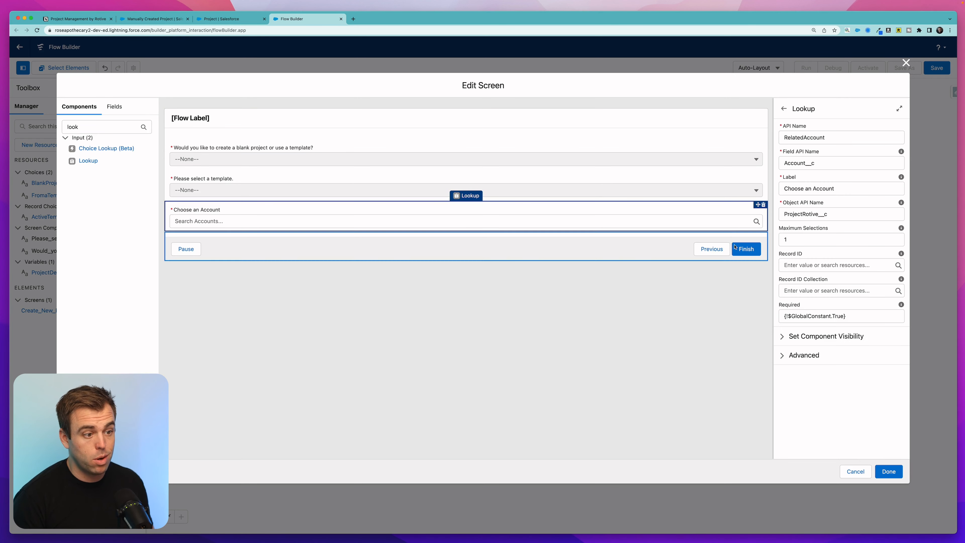
{"action": "left_click", "coordinate": [580, 377]}
Step: Set the "Please select a template." picklist to display only when All Conditions Are Met (AND)
{"action": "left_click", "coordinate": [342, 186]}
{"action": "left_click", "coordinate": [797, 374]}
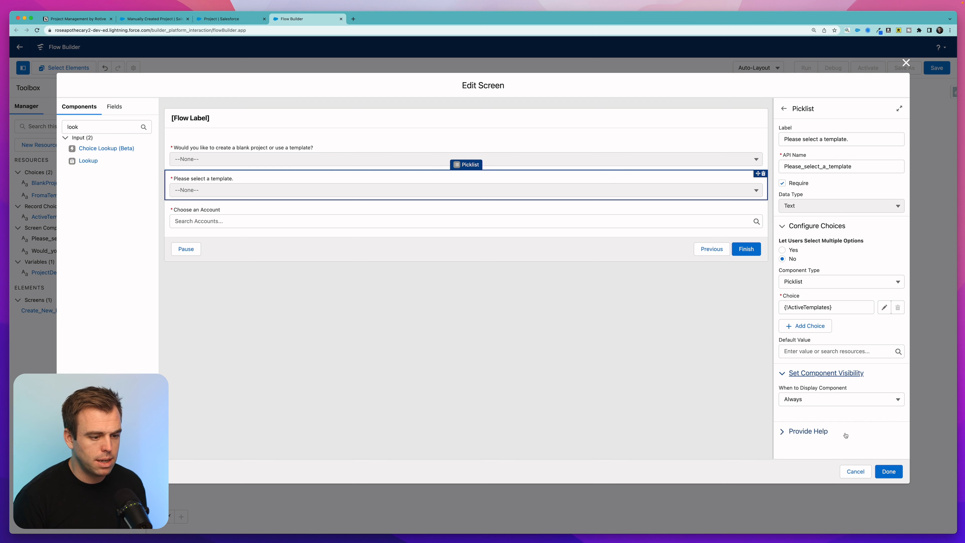
{"action": "left_click", "coordinate": [815, 399]}
{"action": "left_click", "coordinate": [814, 429]}
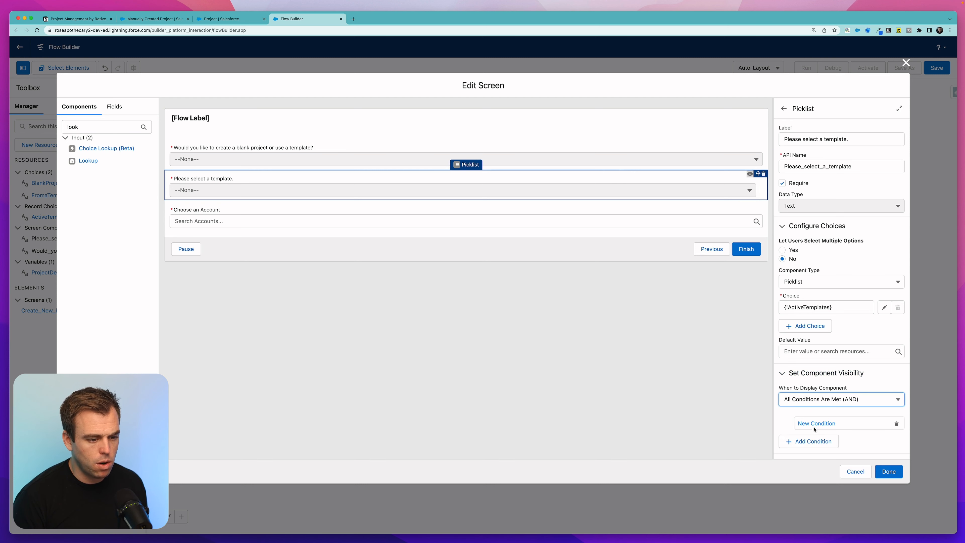
Step: Define the template picklist's visibility condition using the "Would you like to create a blank project or use a template?" picklist as its resource
{"action": "left_click", "coordinate": [818, 424]}
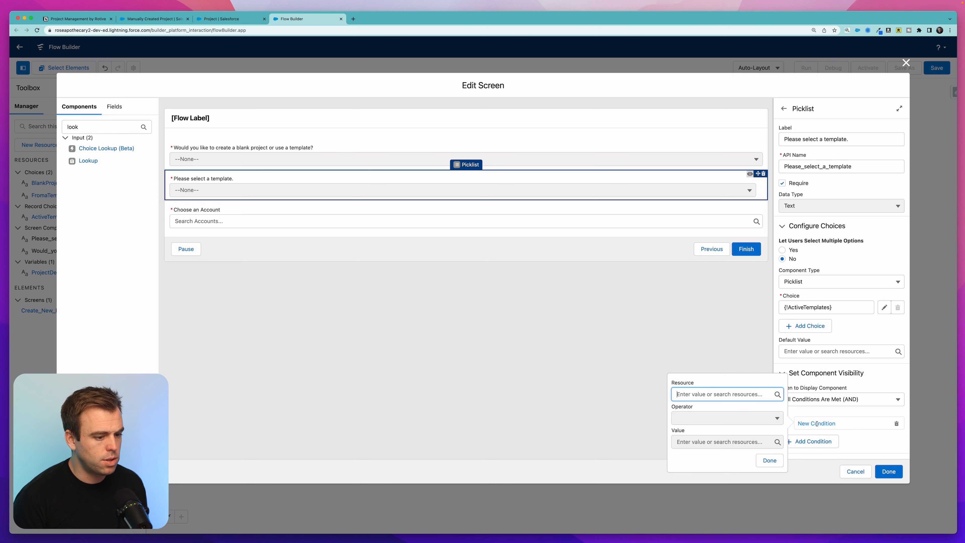
{"action": "left_click", "coordinate": [715, 394]}
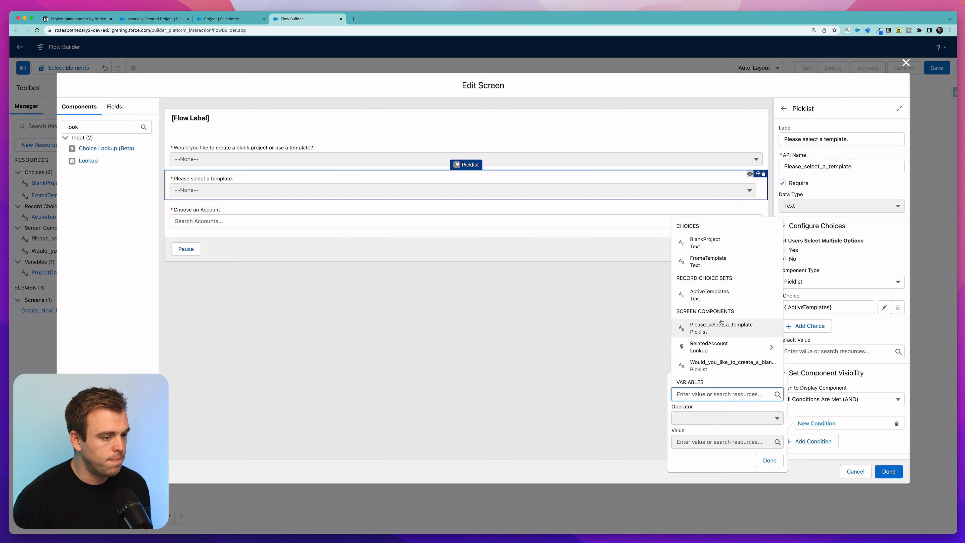
{"action": "scroll", "coordinate": [717, 338], "scroll_direction": "down", "scroll_amount": 2}
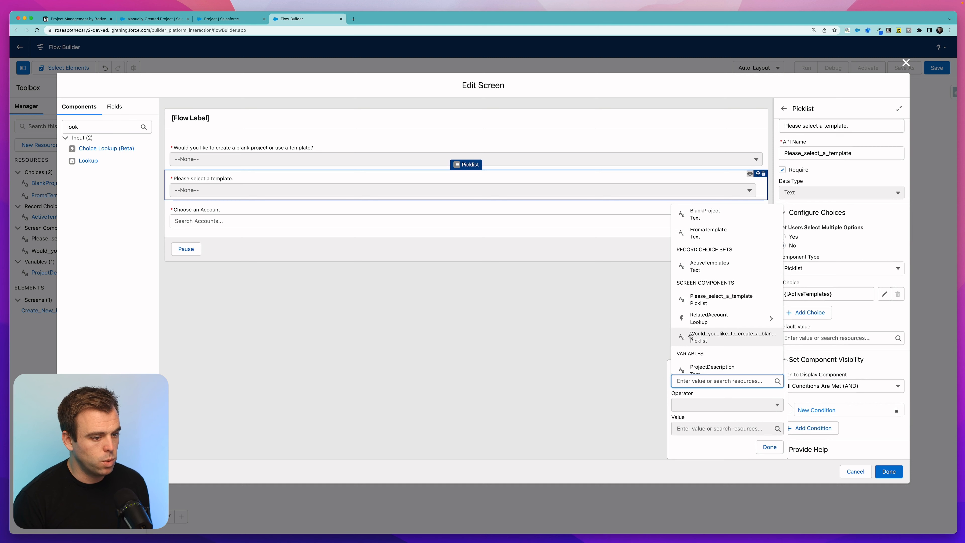
{"action": "left_click", "coordinate": [715, 338]}
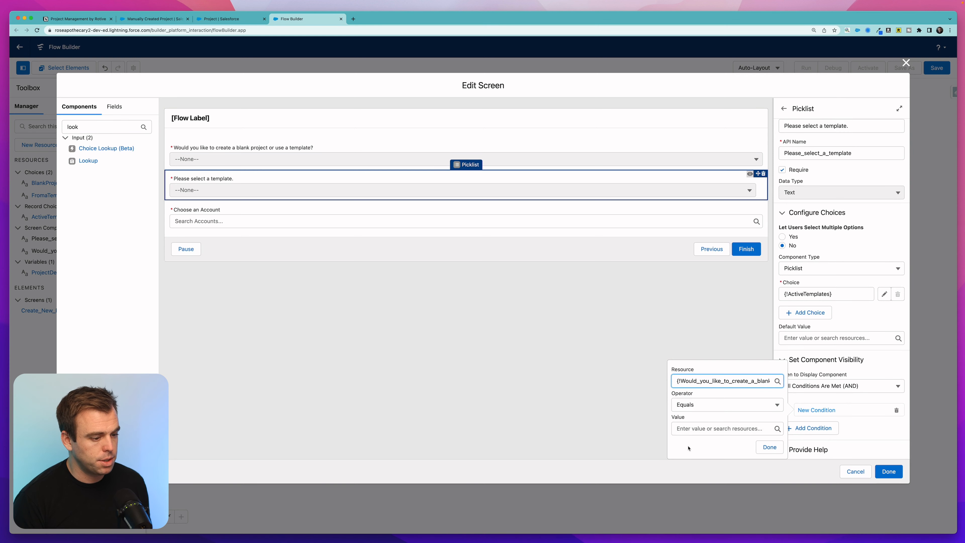
{"action": "left_click", "coordinate": [681, 429]}
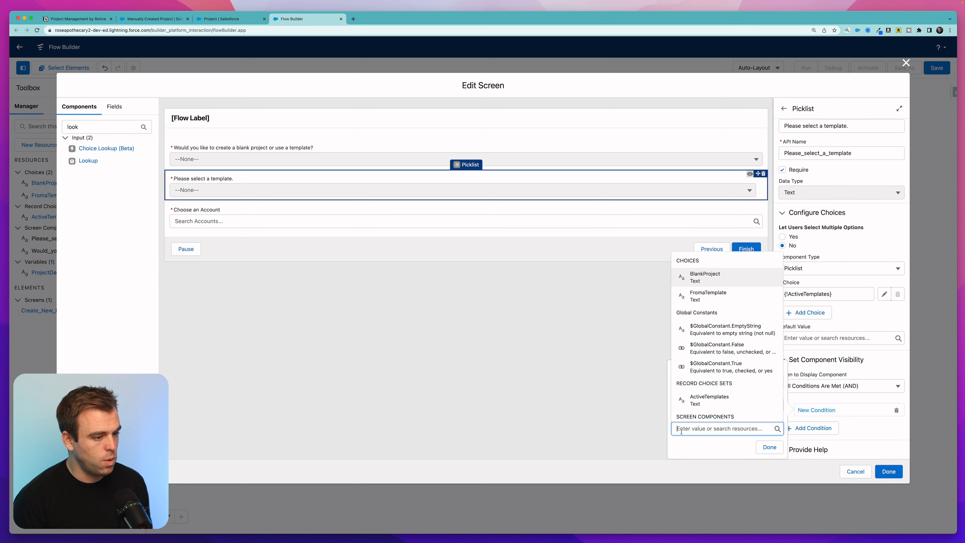
Step: Set the template picklist's visibility condition value to FromaTemplate and finish editing the screen
{"action": "left_click", "coordinate": [712, 297]}
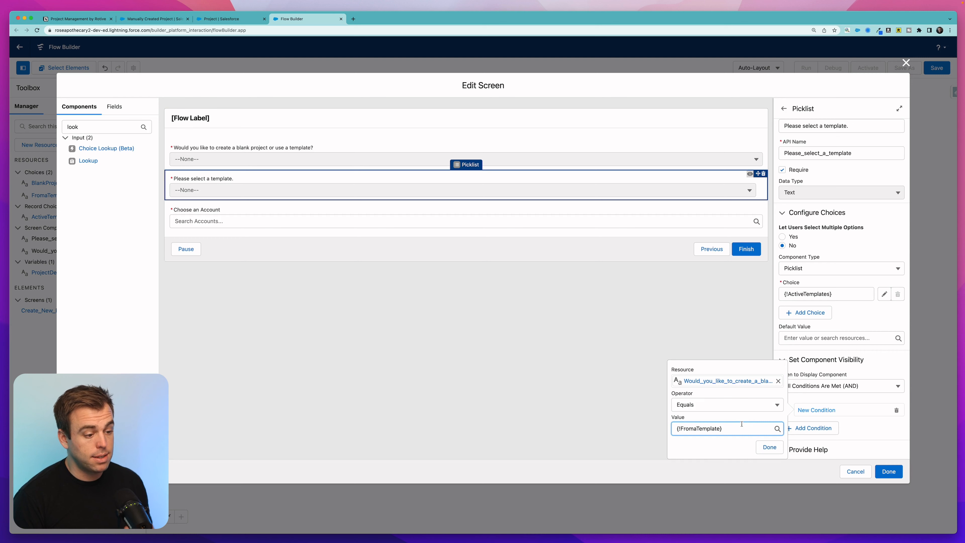
{"action": "left_click", "coordinate": [770, 448]}
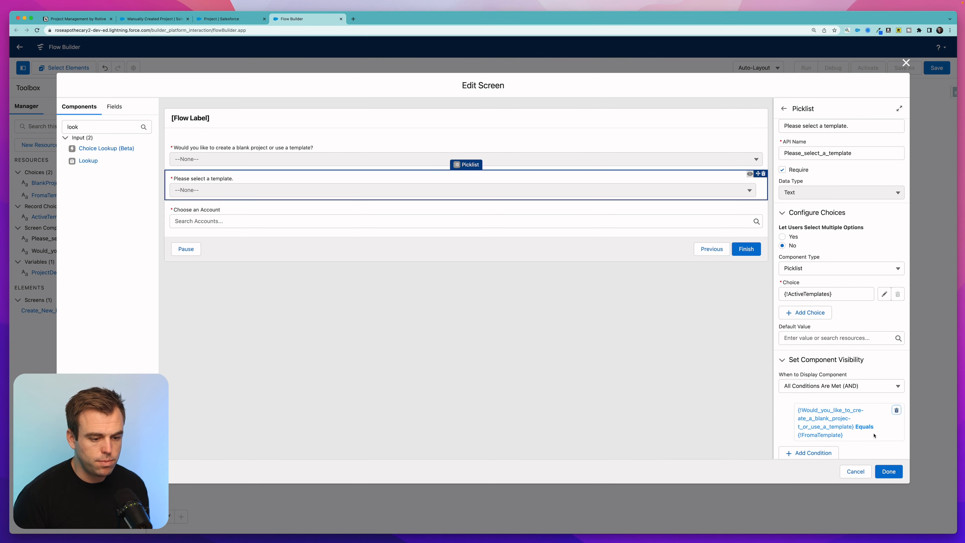
{"action": "left_click", "coordinate": [889, 471]}
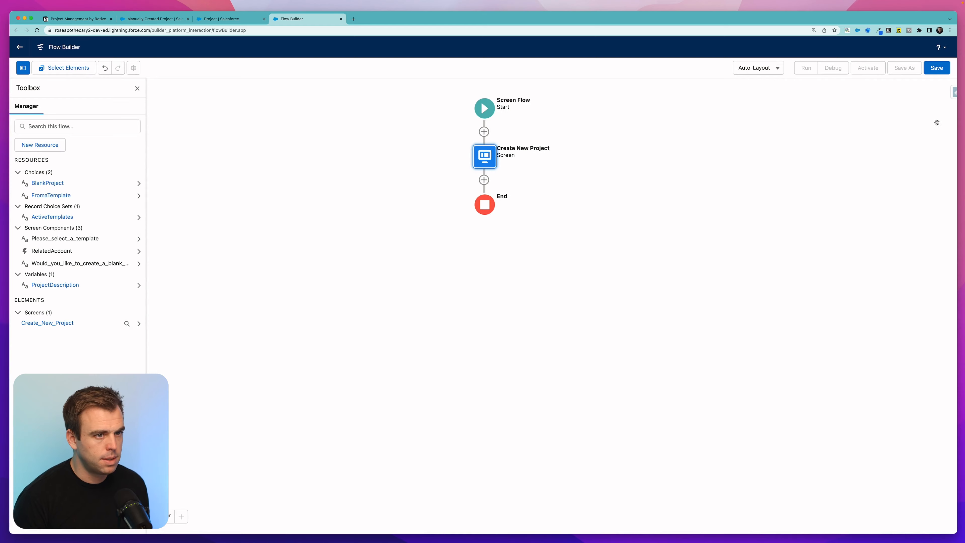
Step: Save the flow with the label "New Project Screen Flow" and API name New_Project_Screen_Flow
{"action": "left_click", "coordinate": [937, 68]}
{"action": "left_click", "coordinate": [393, 251]}
{"action": "type", "text": "New Project Screen Flow"}
{"action": "key", "text": "Tab"}
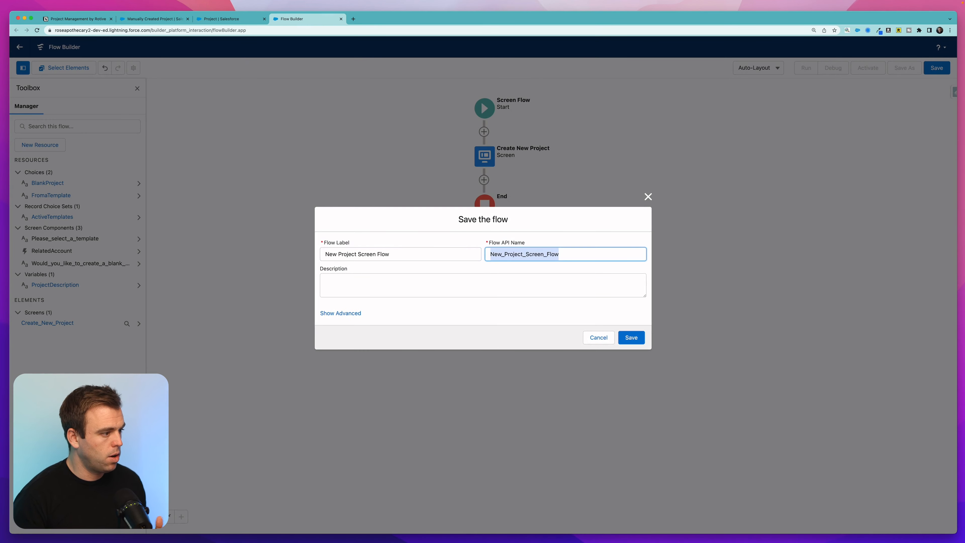
{"action": "left_click", "coordinate": [631, 337]}
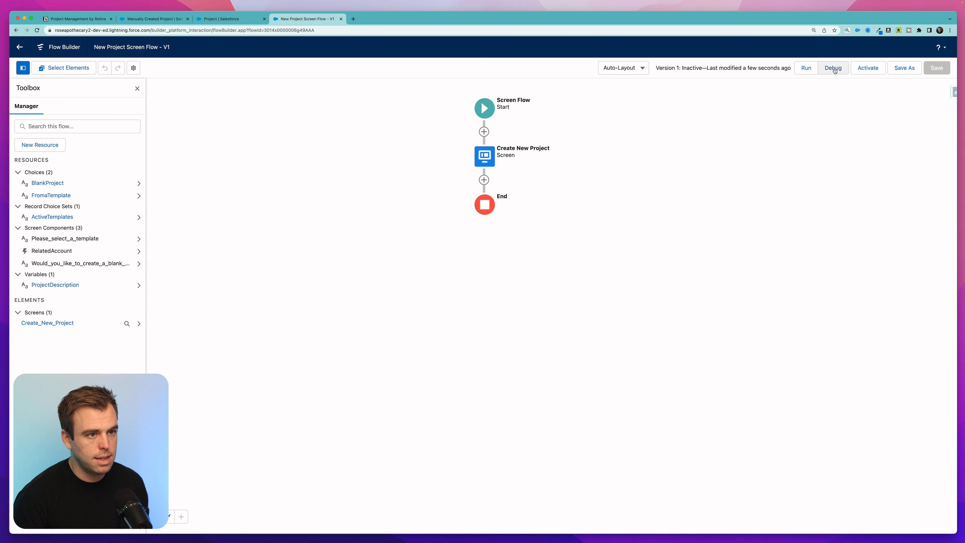
Step: Run the flow in debug mode and answer the blank-or-template question with Blank Project
{"action": "left_click", "coordinate": [833, 68]}
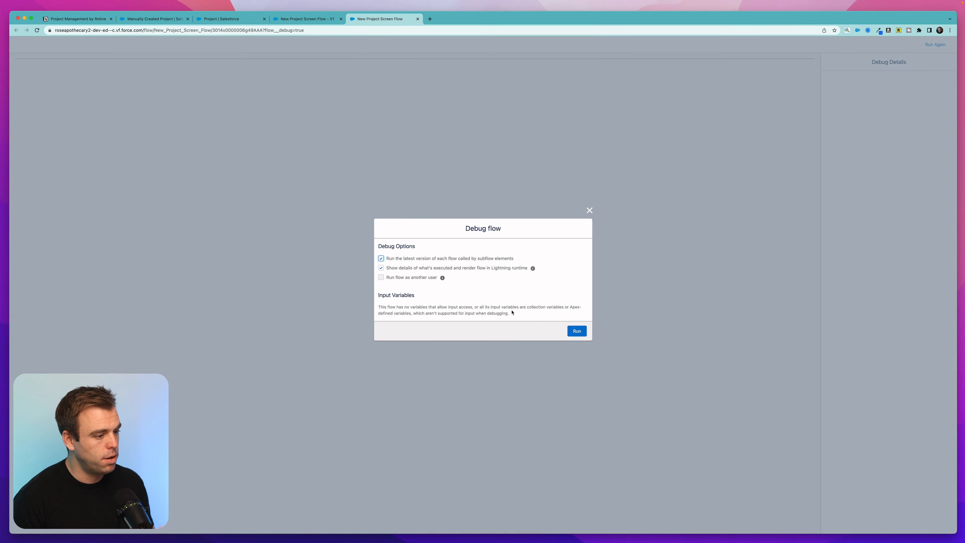
{"action": "left_click", "coordinate": [577, 331]}
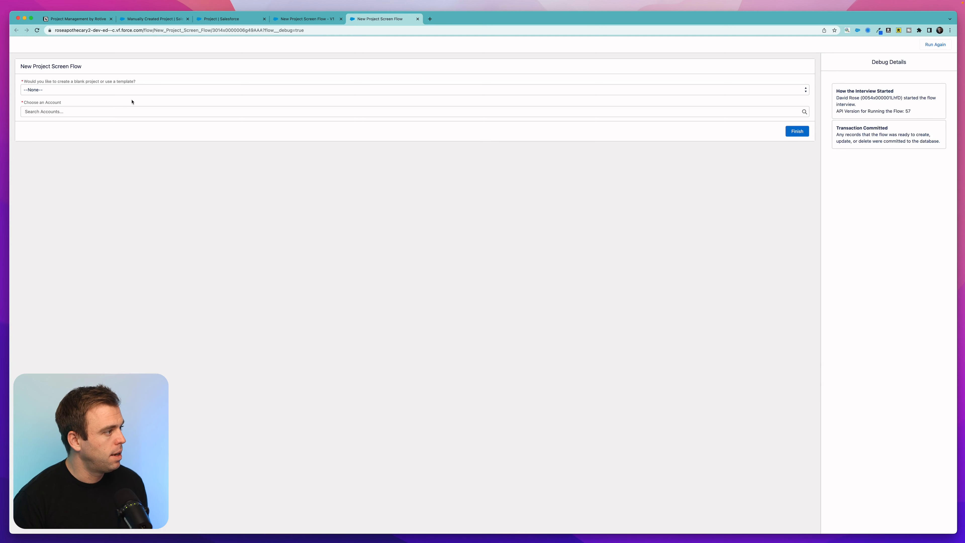
{"action": "scroll", "coordinate": [32, 88], "scroll_direction": "up", "scroll_amount": 5}
{"action": "scroll", "coordinate": [32, 88], "scroll_direction": "left", "scroll_amount": 1}
{"action": "scroll", "coordinate": [32, 88], "scroll_direction": "up", "scroll_amount": 2}
{"action": "left_click_drag", "start_coordinate": [57, 139], "coordinate": [283, 161]}
{"action": "left_click", "coordinate": [260, 164]}
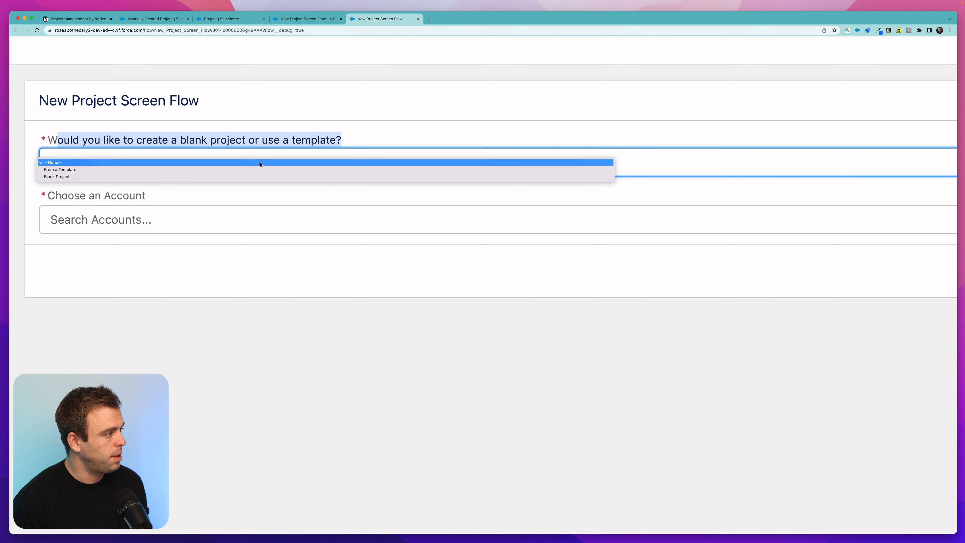
{"action": "left_click", "coordinate": [251, 177]}
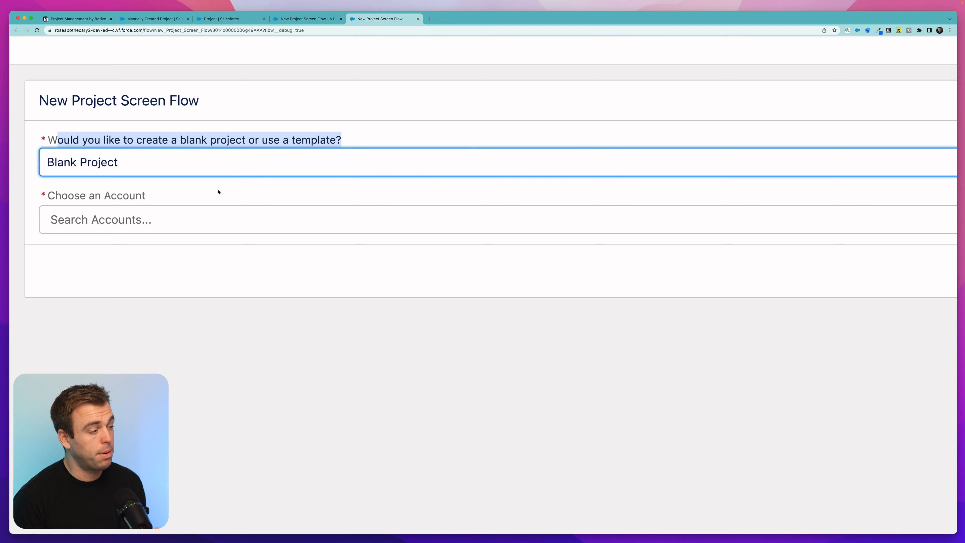
Step: Test the debug form with From a Template, the Onboarding Project template and the Blouse Barn account, and close the debug run
{"action": "left_click", "coordinate": [203, 174]}
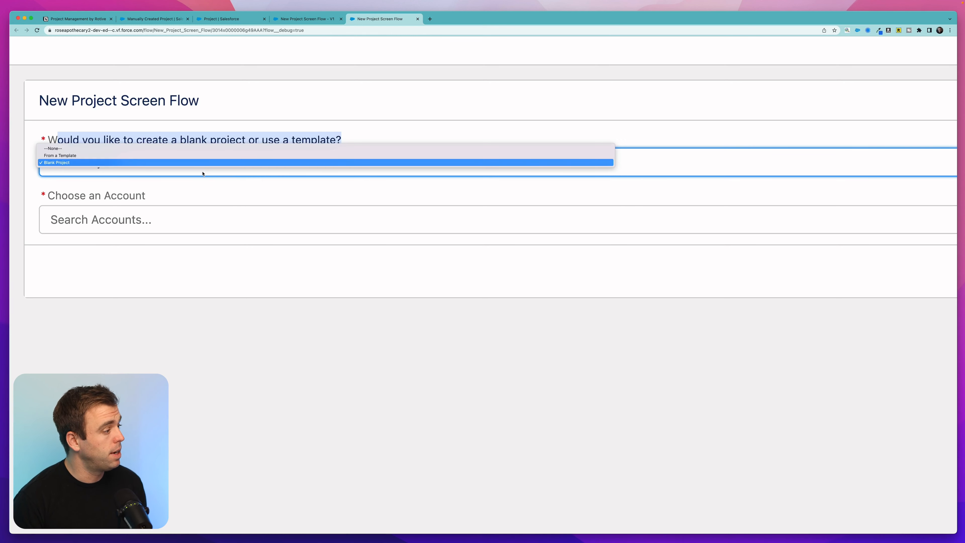
{"action": "left_click", "coordinate": [189, 156]}
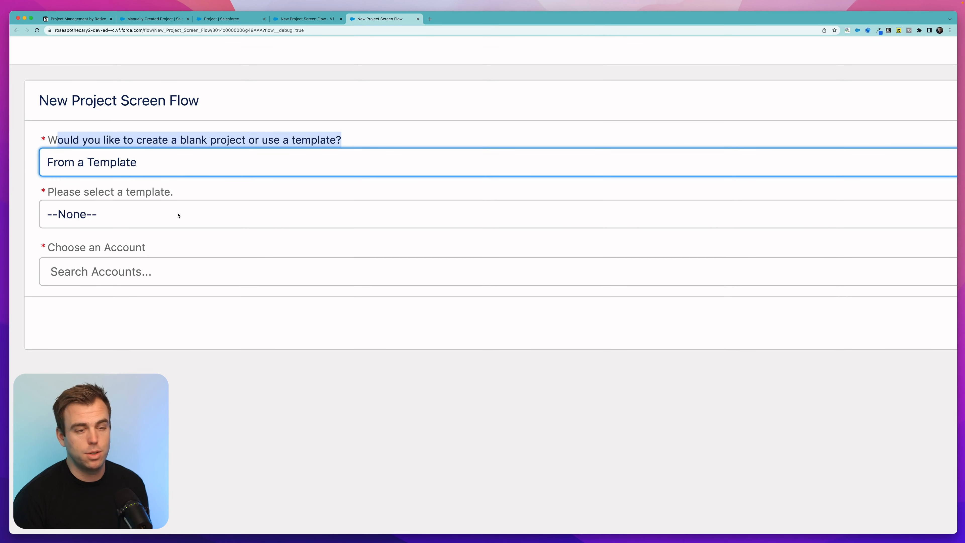
{"action": "left_click", "coordinate": [152, 215]}
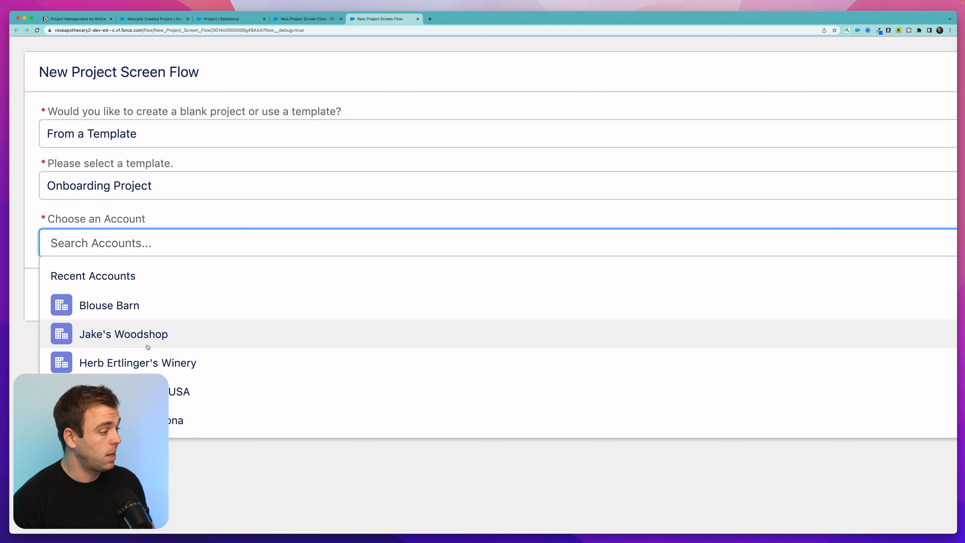
{"action": "left_click", "coordinate": [125, 307]}
{"action": "key", "text": "super+minus"}
{"action": "key", "text": "super+minus"}
{"action": "key", "text": "super+minus"}
{"action": "key", "text": "super+minus"}
{"action": "key", "text": "super+minus"}
{"action": "key", "text": "super+minus"}
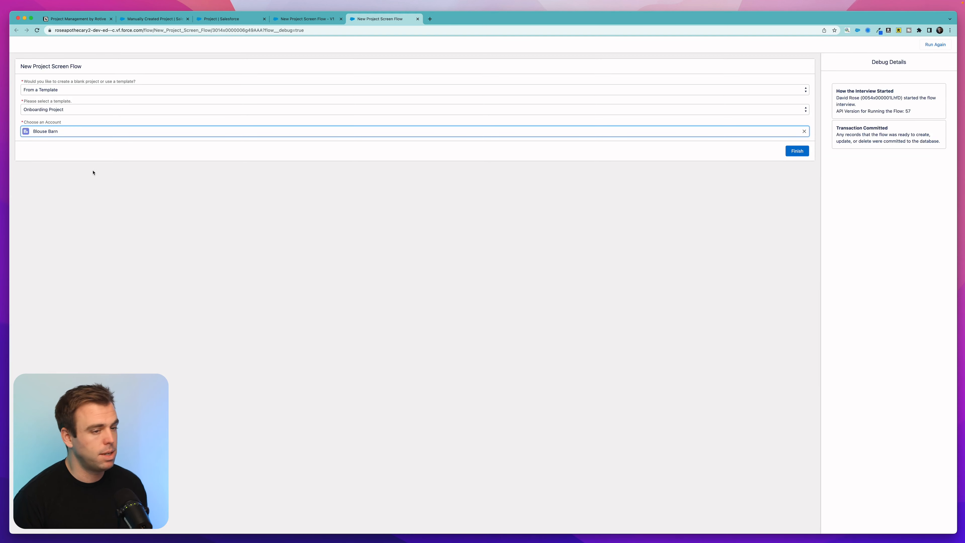
{"action": "key", "text": "super+w"}
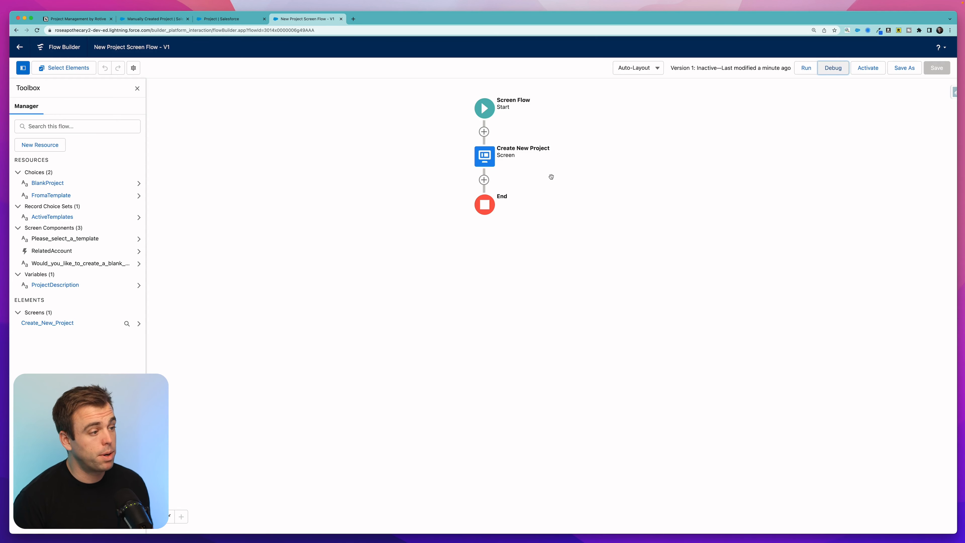
Step: Add a Decision element after the Create New Project screen, labelled "Create From Template?"
{"action": "left_click", "coordinate": [484, 180]}
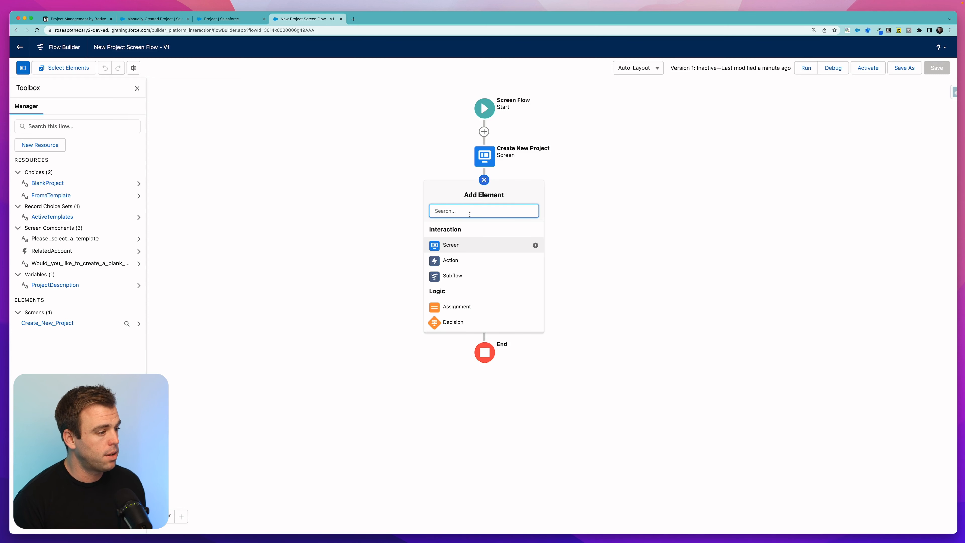
{"action": "scroll", "coordinate": [464, 282], "scroll_direction": "down", "scroll_amount": 2}
{"action": "left_click", "coordinate": [456, 301]}
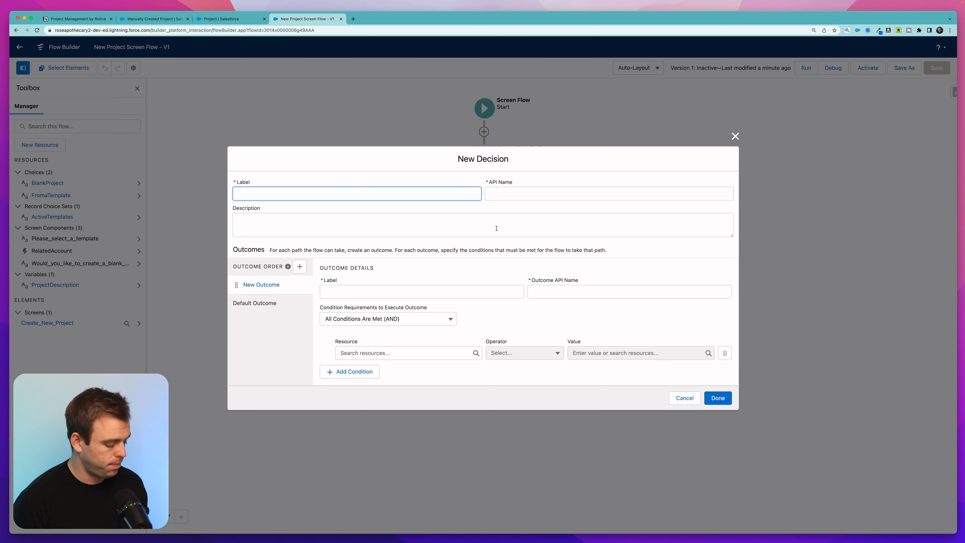
{"action": "type", "text": "Create From Template?"}
{"action": "key", "text": "Tab"}
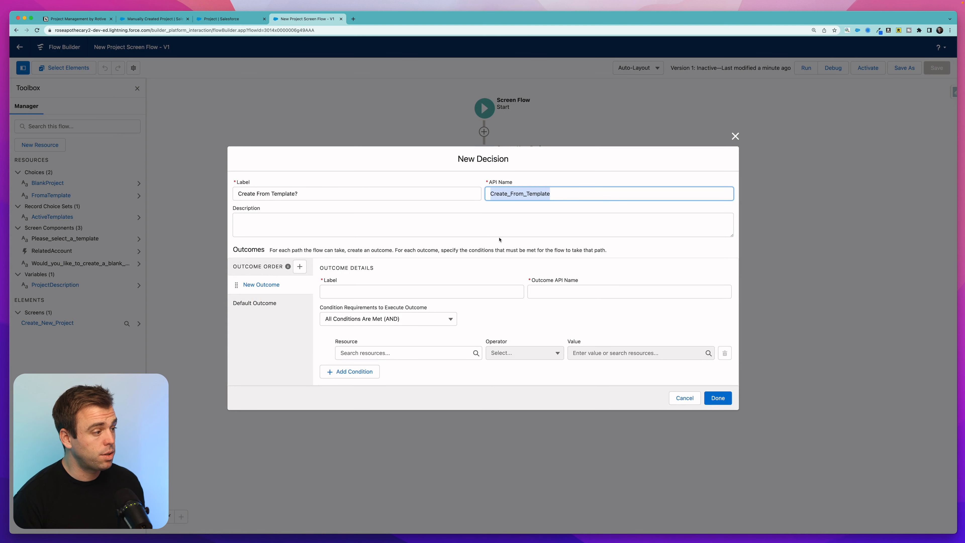
{"action": "left_click", "coordinate": [469, 227]}
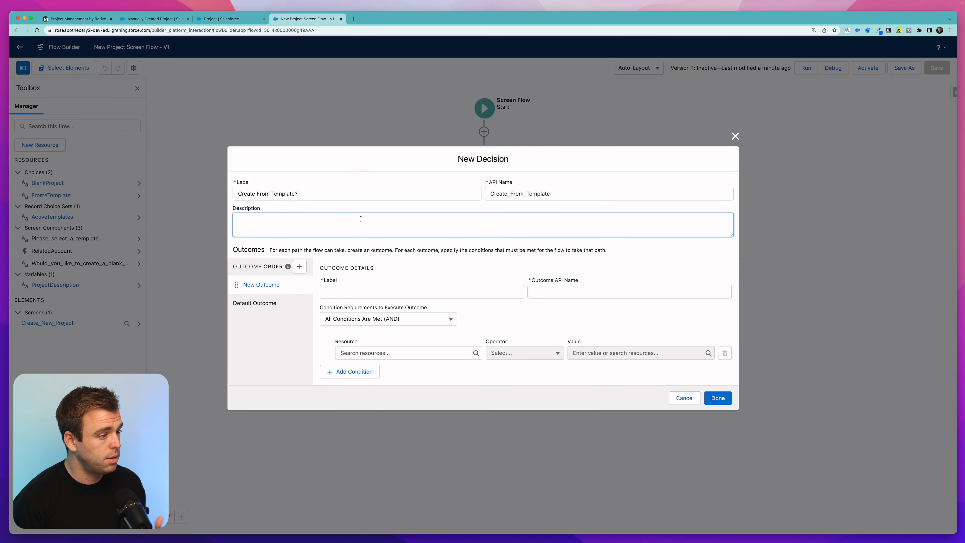
Step: Label the decision's first outcome "Template" and its default outcome "Blank Project"
{"action": "left_click", "coordinate": [342, 290]}
{"action": "type", "text": "Tempateate"}
{"action": "key", "text": "Tab"}
{"action": "left_click", "coordinate": [274, 303]}
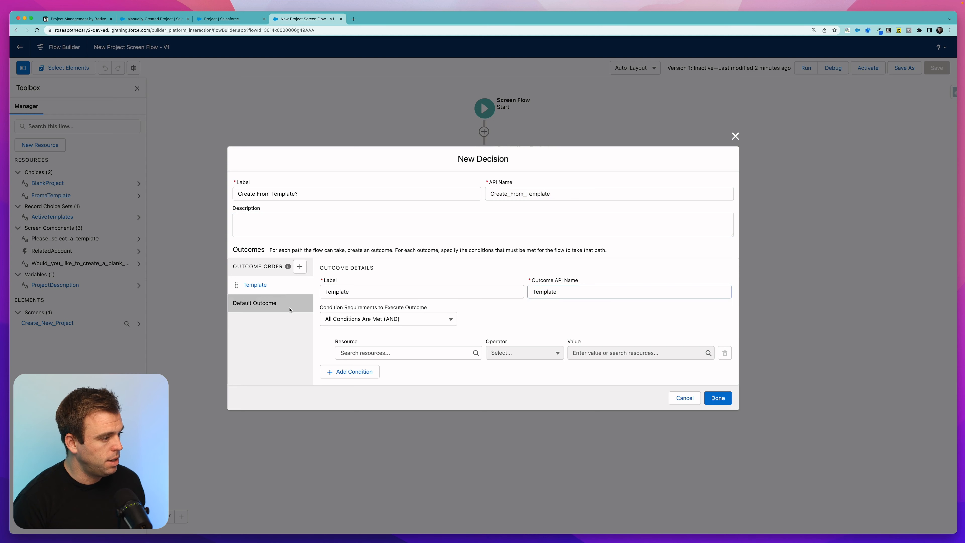
{"action": "triple_click", "coordinate": [365, 280]}
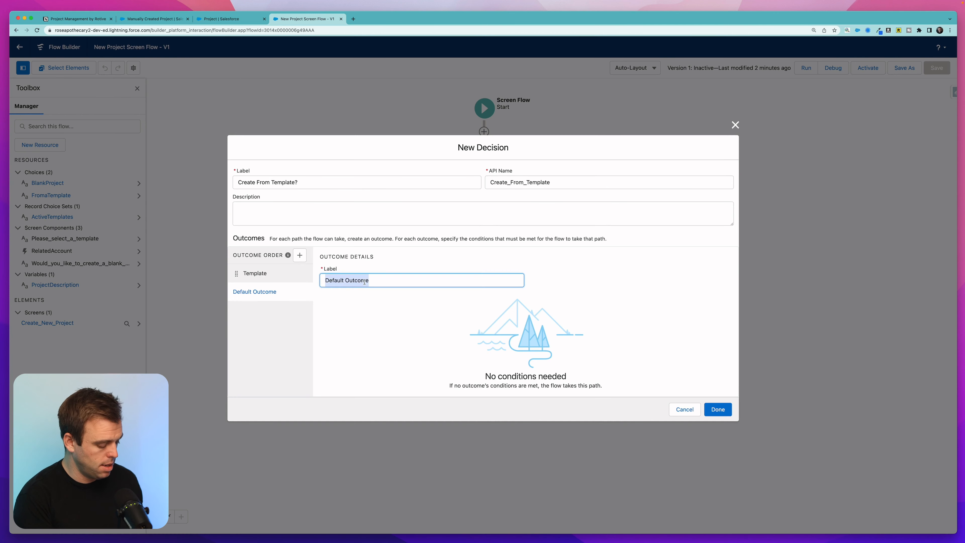
{"action": "type", "text": "Blank Project"}
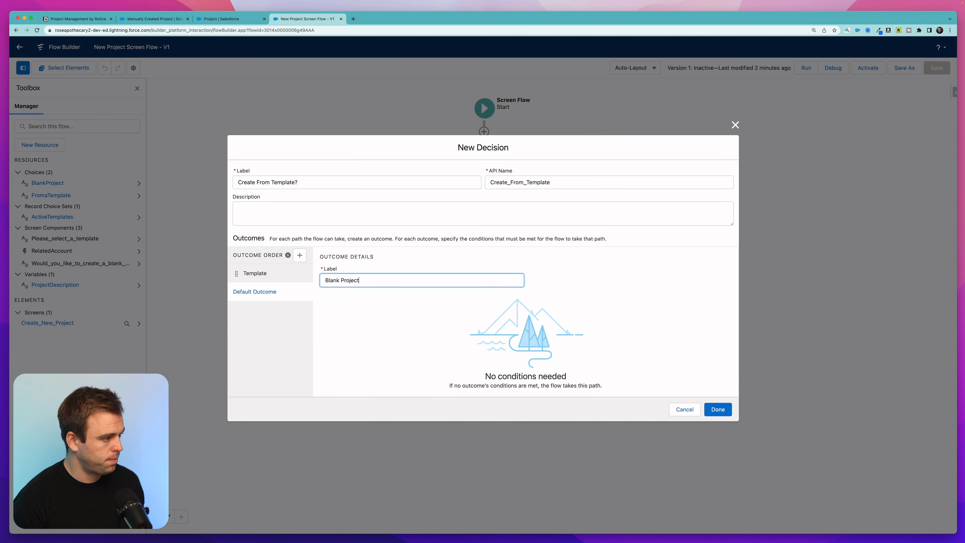
Step: Set the Template outcome's condition to the blank-or-template picklist Equals FromaTemplate, and finish the decision
{"action": "left_click", "coordinate": [255, 273]}
{"action": "left_click", "coordinate": [357, 353]}
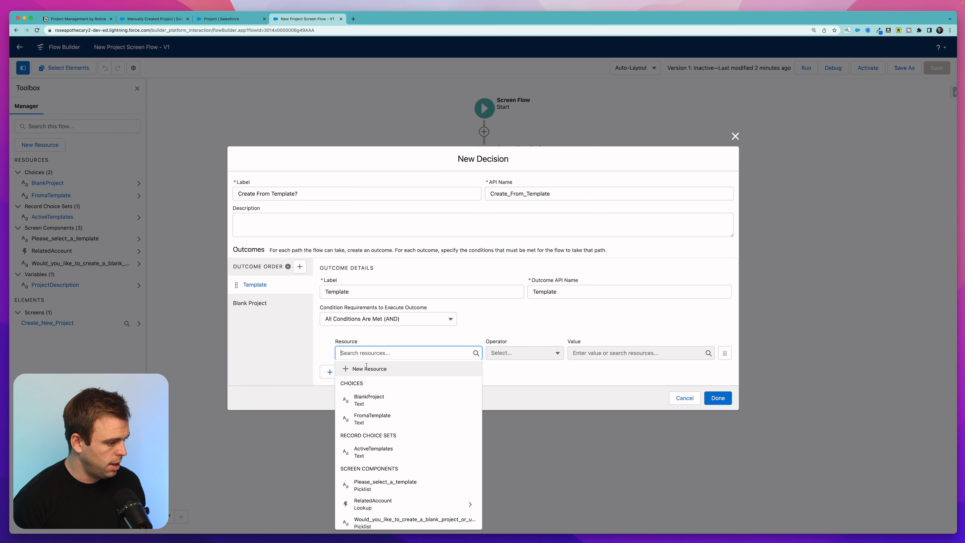
{"action": "scroll", "coordinate": [376, 411], "scroll_direction": "down", "scroll_amount": 3}
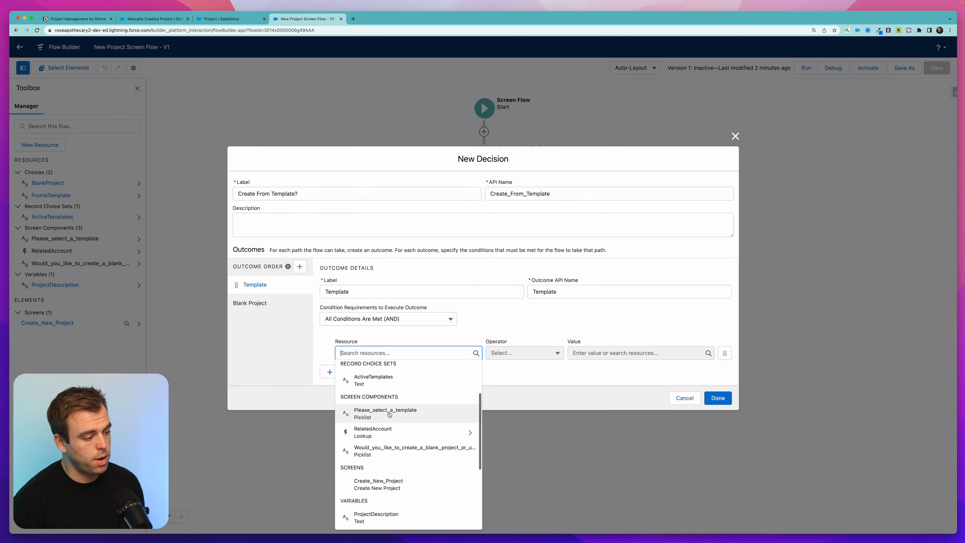
{"action": "left_click", "coordinate": [378, 450]}
{"action": "left_click", "coordinate": [631, 353]}
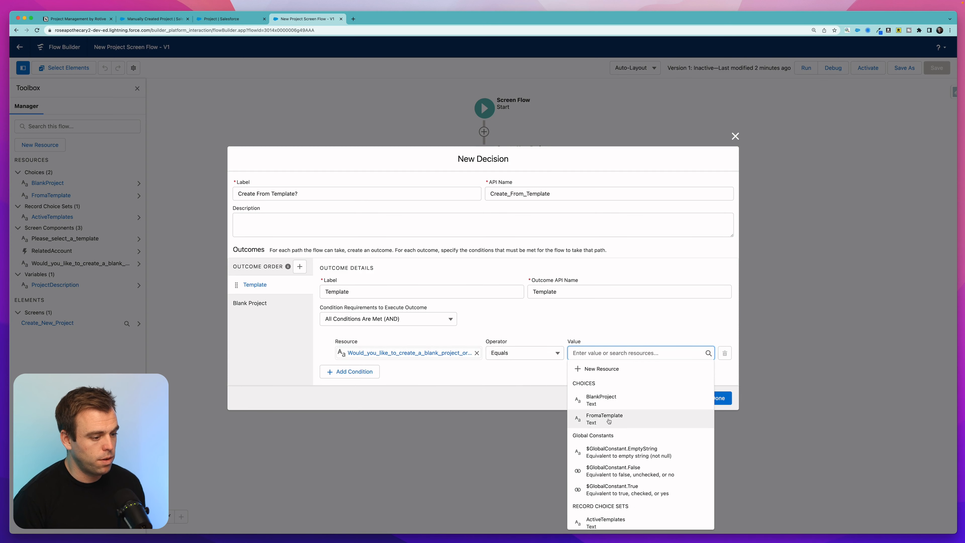
{"action": "left_click", "coordinate": [598, 418]}
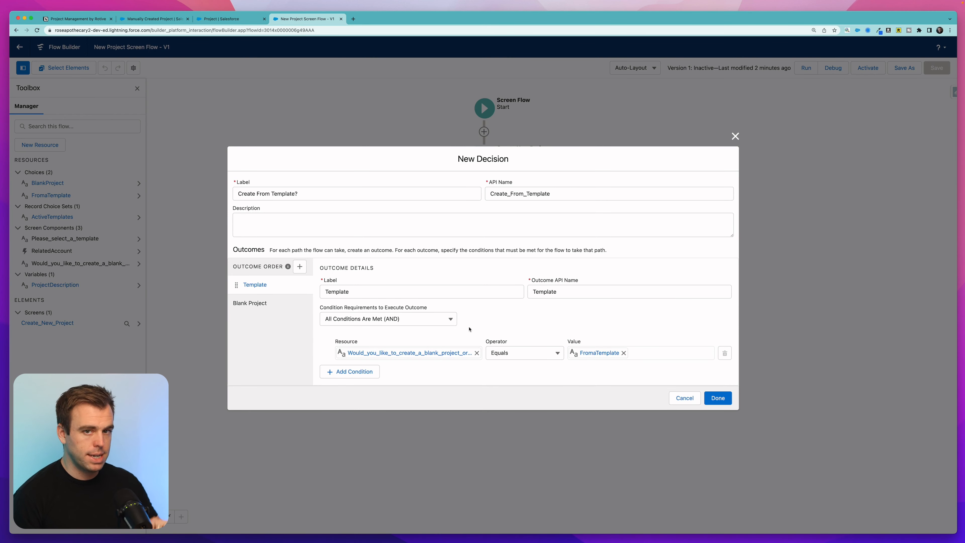
{"action": "left_click", "coordinate": [718, 398]}
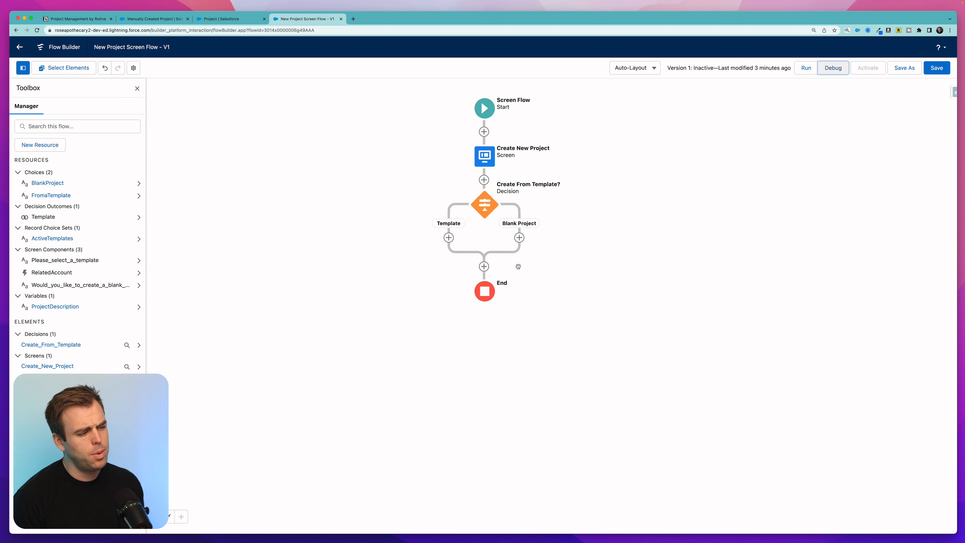
Step: Add an End element to the Blank Project path so the decision's two branches finish separately
{"action": "left_click", "coordinate": [519, 237]}
{"action": "scroll", "coordinate": [514, 334], "scroll_direction": "down", "scroll_amount": 5}
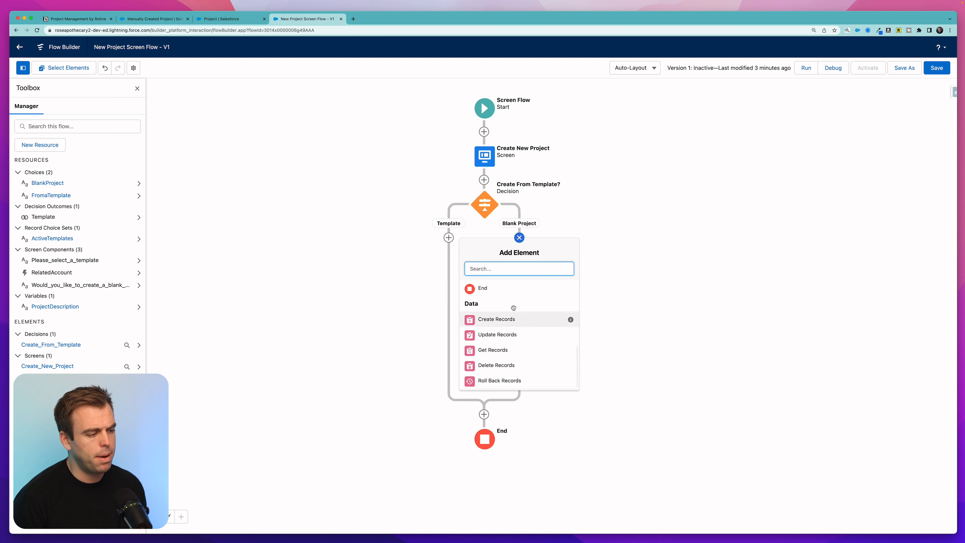
{"action": "left_click", "coordinate": [505, 288]}
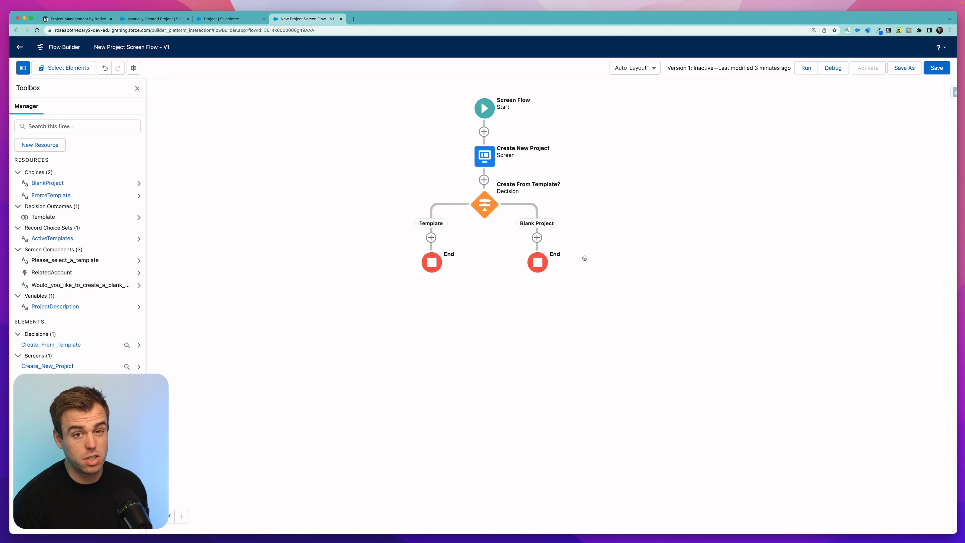
Step: Add a Screen element to the Blank Project path and show its record field options
{"action": "left_click", "coordinate": [537, 238]}
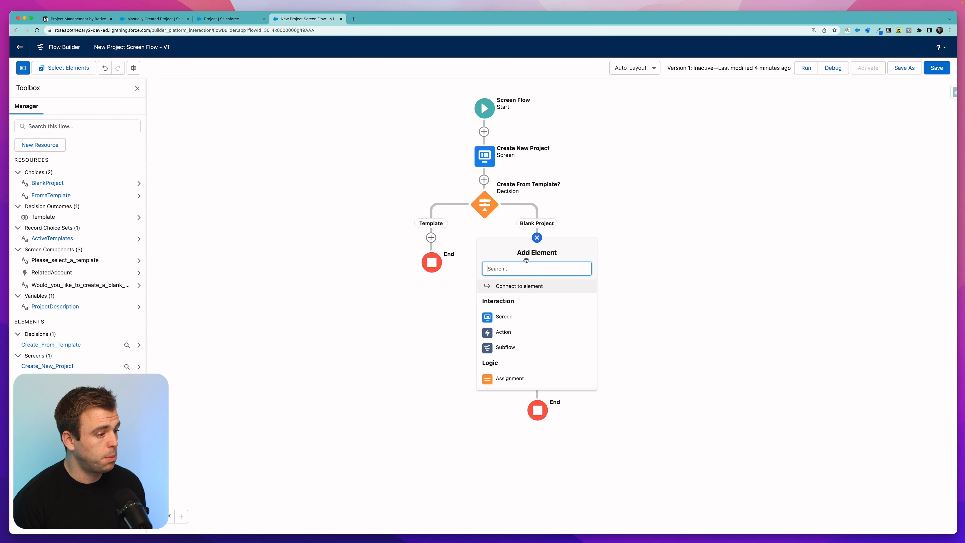
{"action": "left_click", "coordinate": [502, 316]}
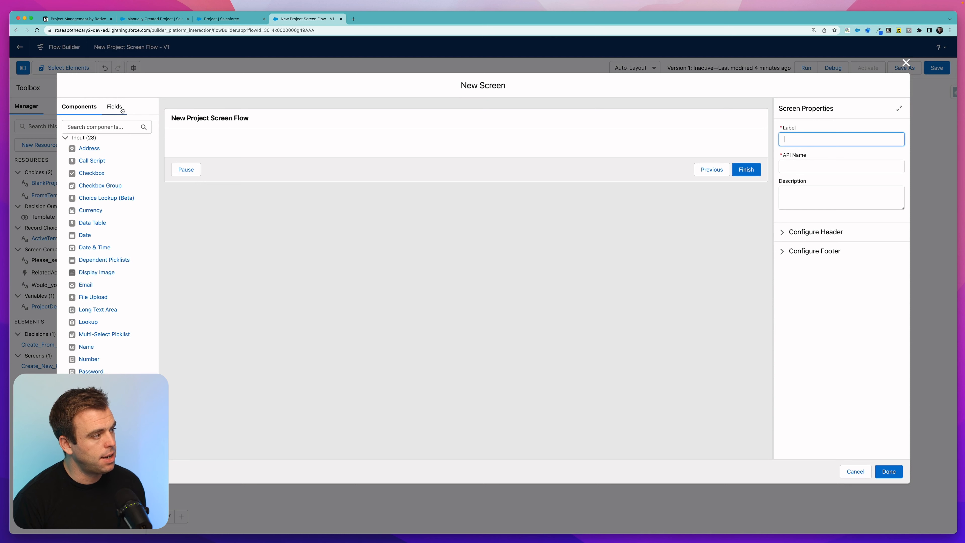
{"action": "left_click", "coordinate": [112, 108]}
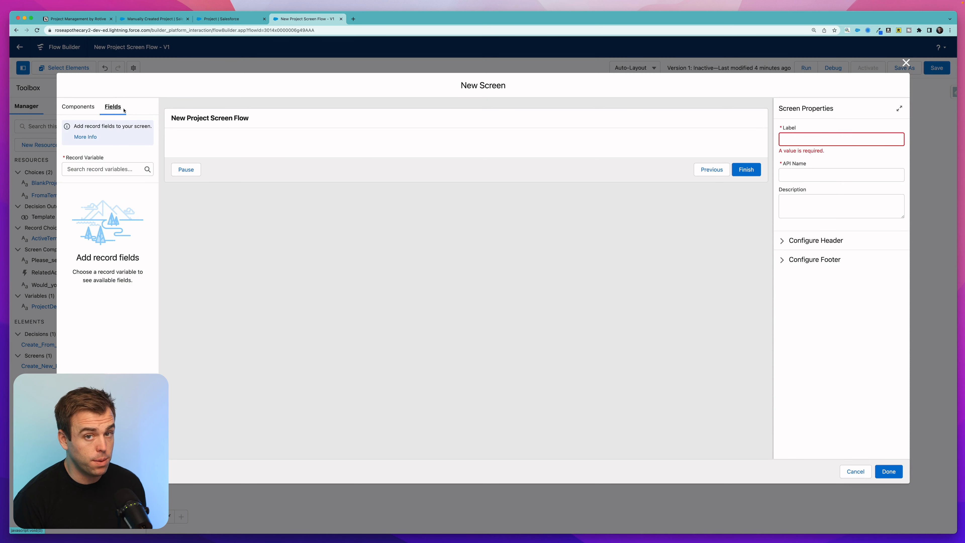
{"action": "left_click", "coordinate": [80, 169]}
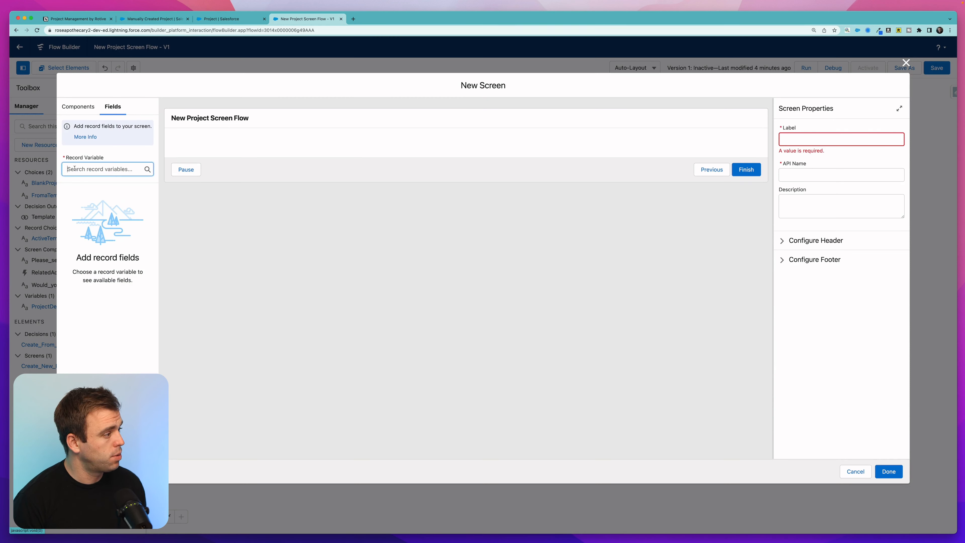
{"action": "left_click_drag", "start_coordinate": [105, 157], "coordinate": [62, 157]}
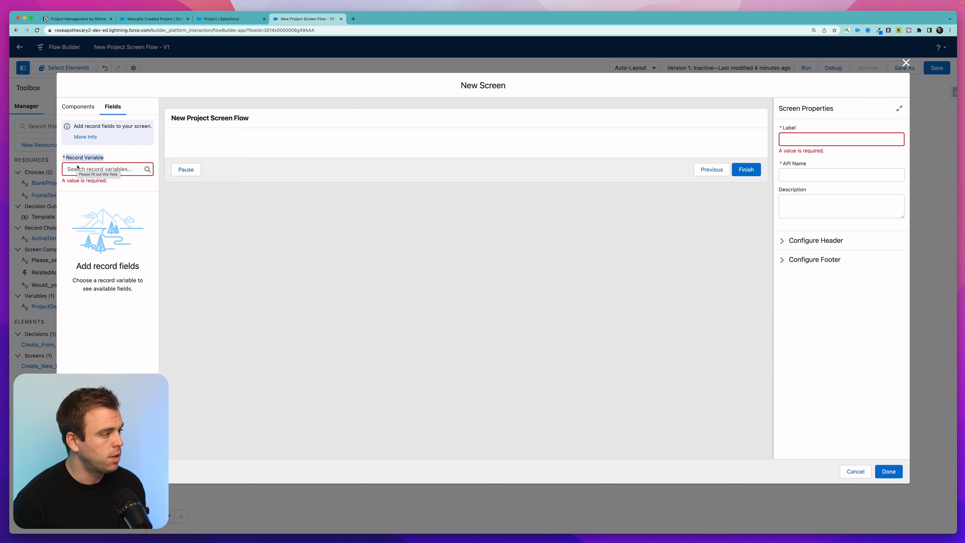
Step: Start a new record variable for the screen's fields with the API name BlankProjectRecord
{"action": "left_click", "coordinate": [83, 169]}
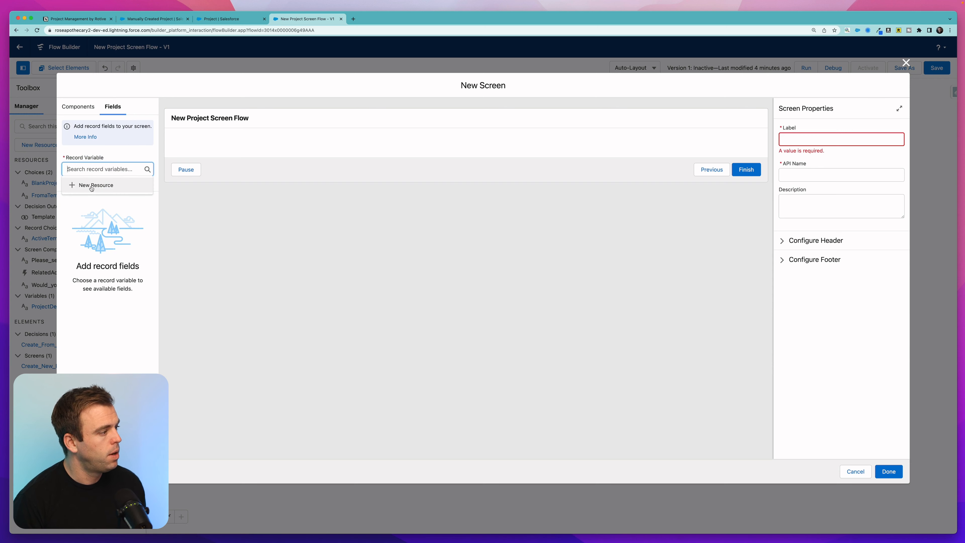
{"action": "left_click", "coordinate": [93, 185]}
{"action": "type", "text": "BlankProject"}
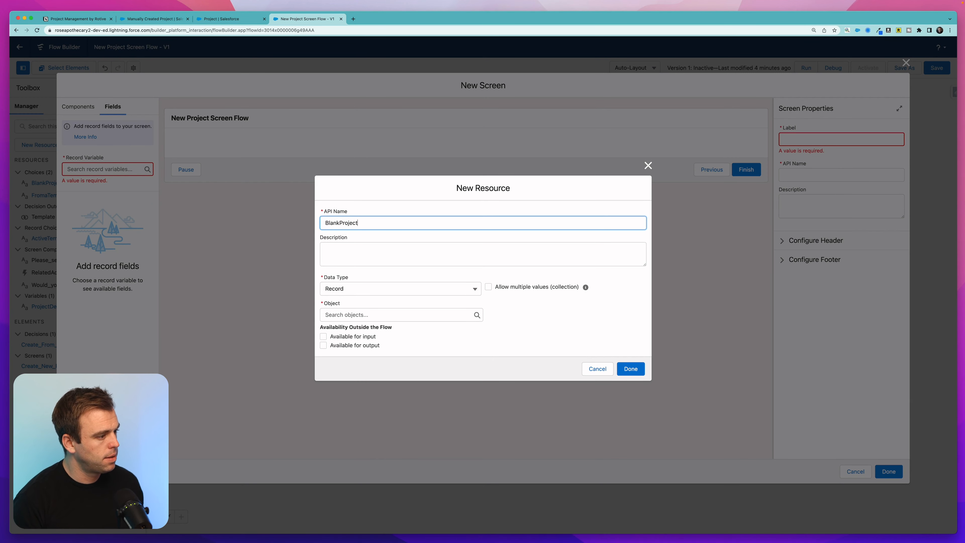
{"action": "left_click", "coordinate": [387, 265]}
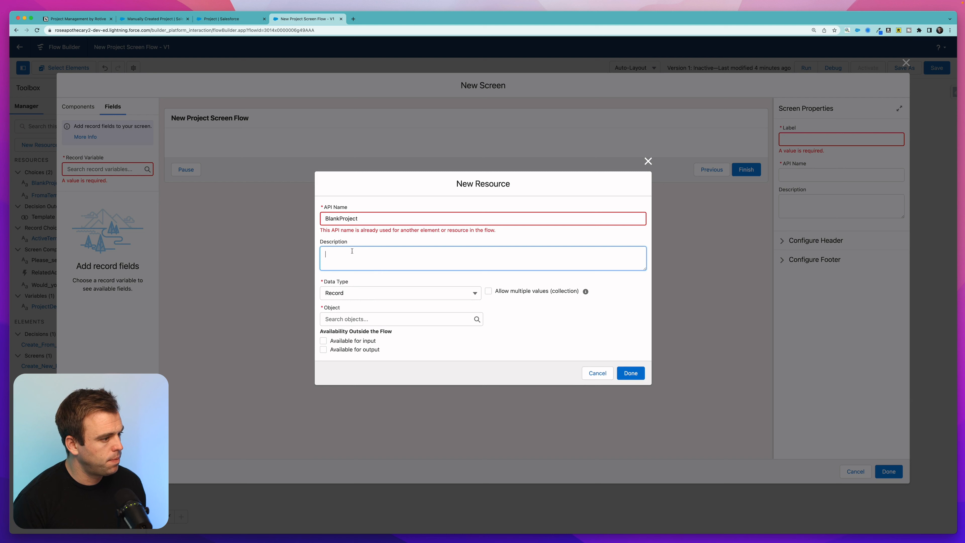
{"action": "left_click", "coordinate": [347, 220]}
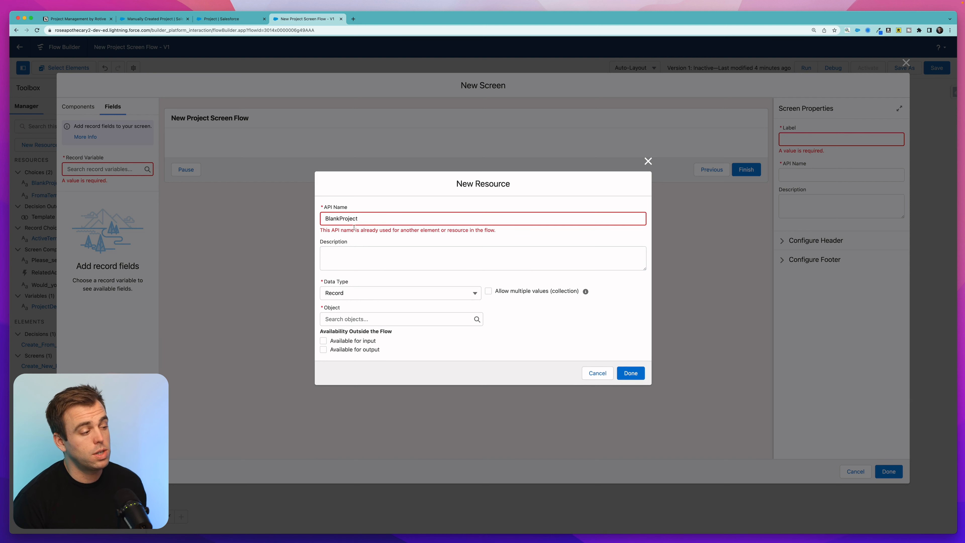
{"action": "left_click", "coordinate": [376, 217]}
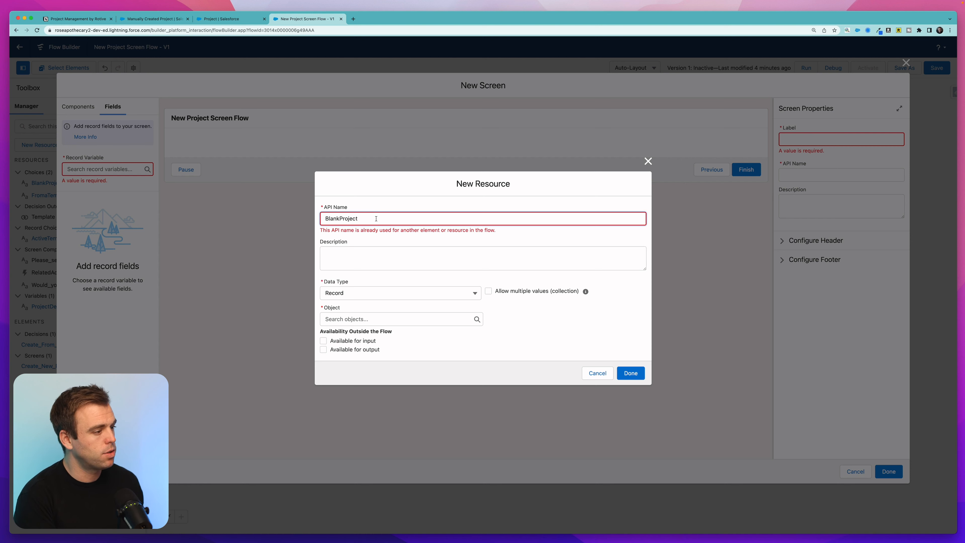
{"action": "type", "text": "Ra"}
{"action": "type", "text": "cord"}
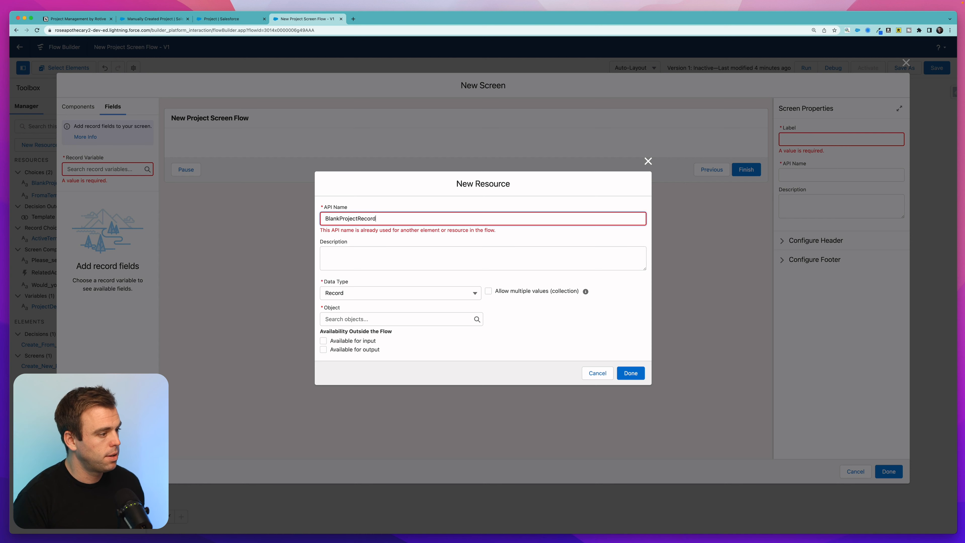
{"action": "key", "text": "Tab"}
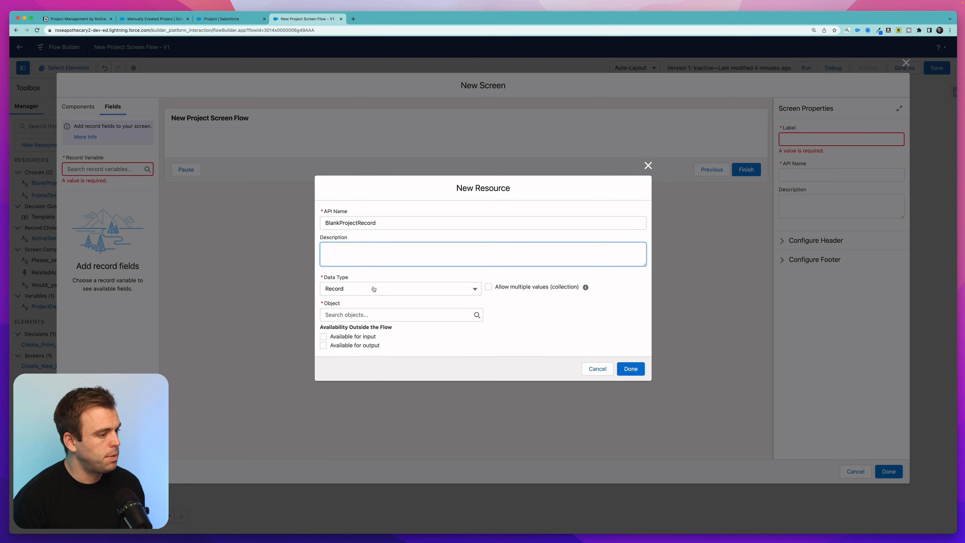
Step: Set the record variable's object to Project and finish creating the resource
{"action": "left_click", "coordinate": [374, 315]}
{"action": "type", "text": "project"}
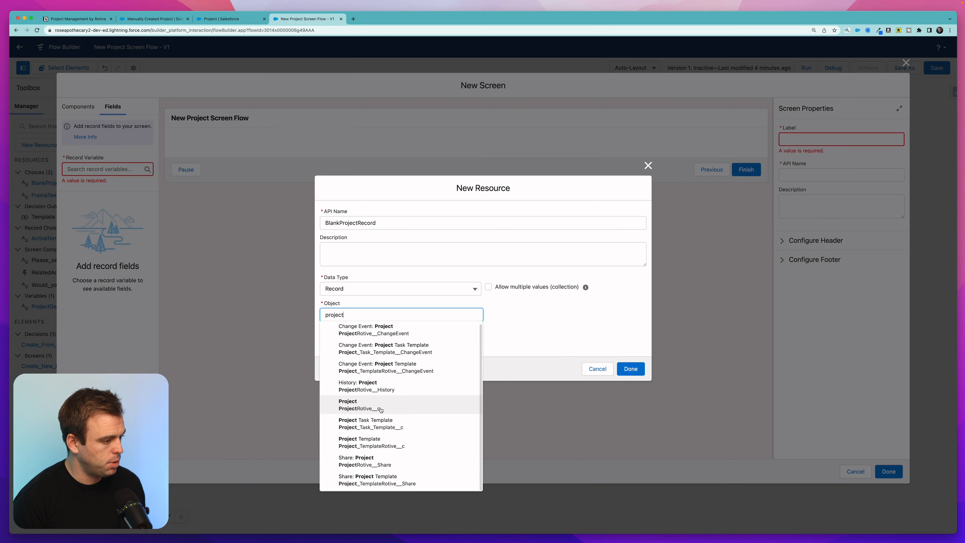
{"action": "left_click", "coordinate": [380, 410]}
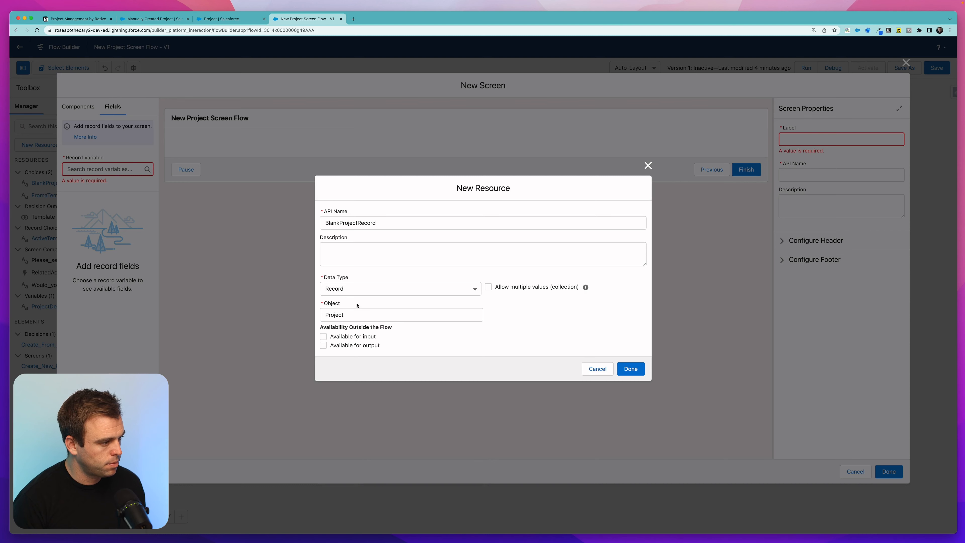
{"action": "left_click", "coordinate": [631, 369]}
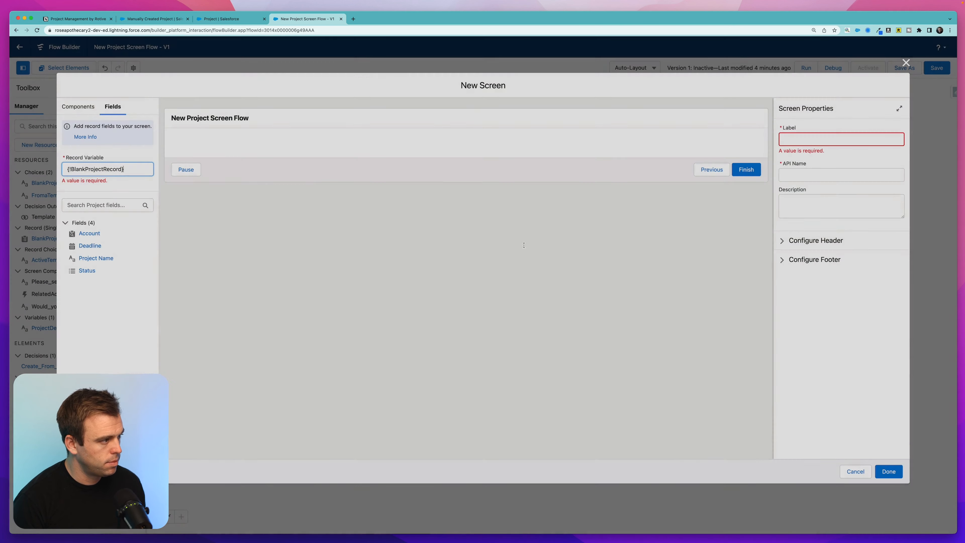
{"action": "left_click", "coordinate": [129, 181]}
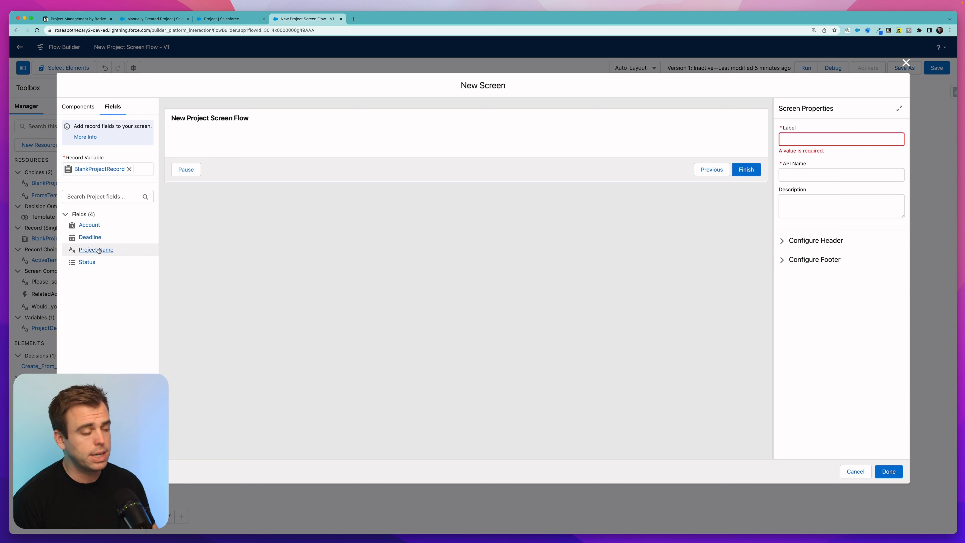
Step: Add the Account, Deadline, Project Name and Status fields of BlankProjectRecord to the screen
{"action": "left_click_drag", "start_coordinate": [93, 228], "coordinate": [293, 145]}
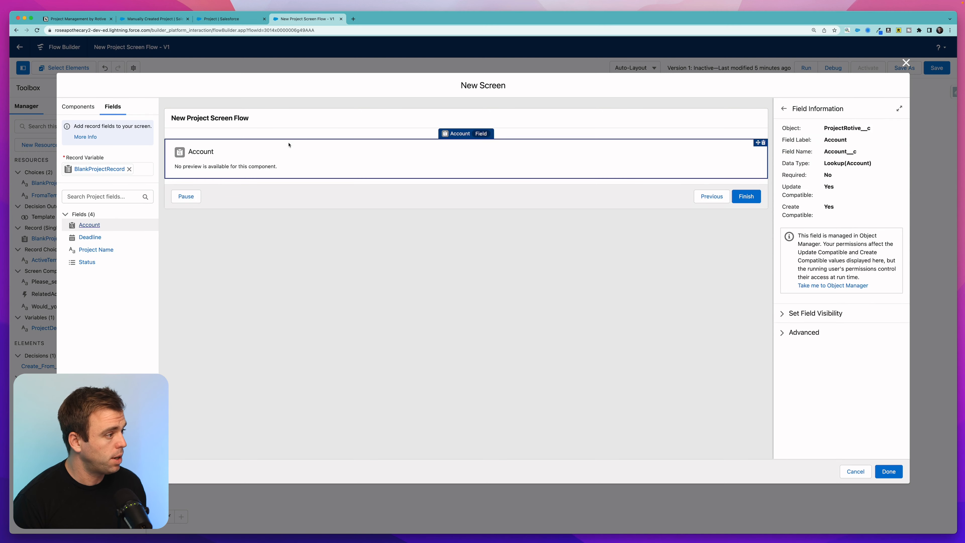
{"action": "left_click", "coordinate": [90, 237]}
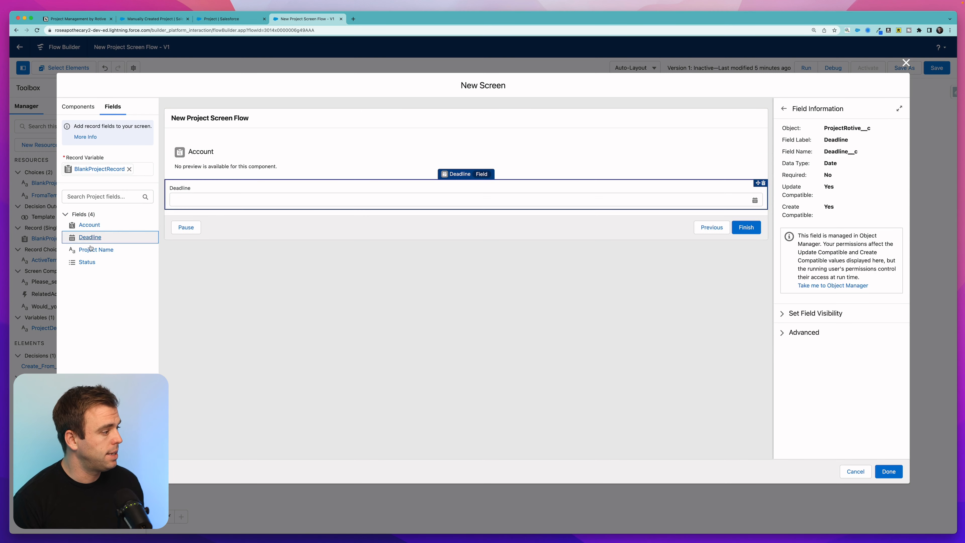
{"action": "left_click", "coordinate": [96, 249]}
{"action": "left_click", "coordinate": [87, 262]}
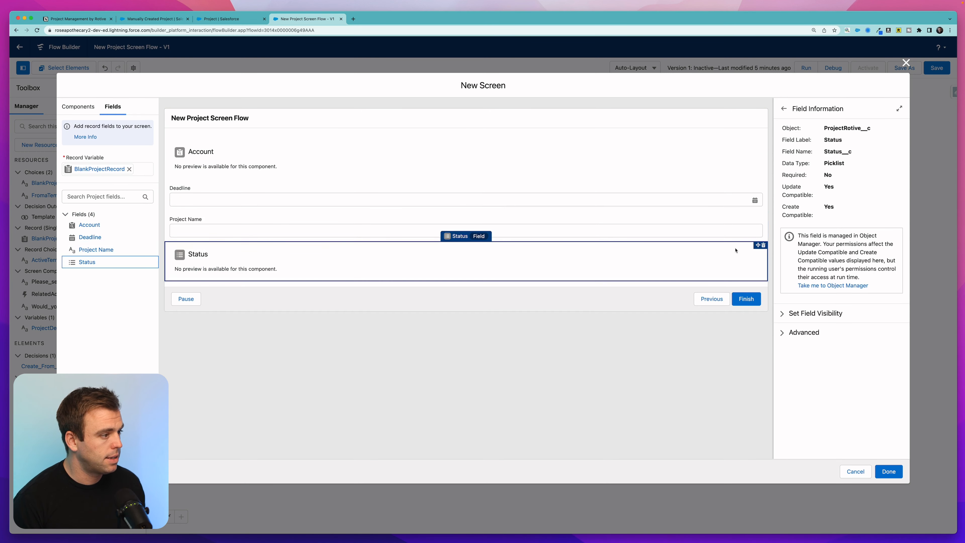
Step: Move the Project Name field above Account, and finish the screen with the label "Set Project Details"
{"action": "left_click_drag", "start_coordinate": [759, 215], "coordinate": [710, 147]}
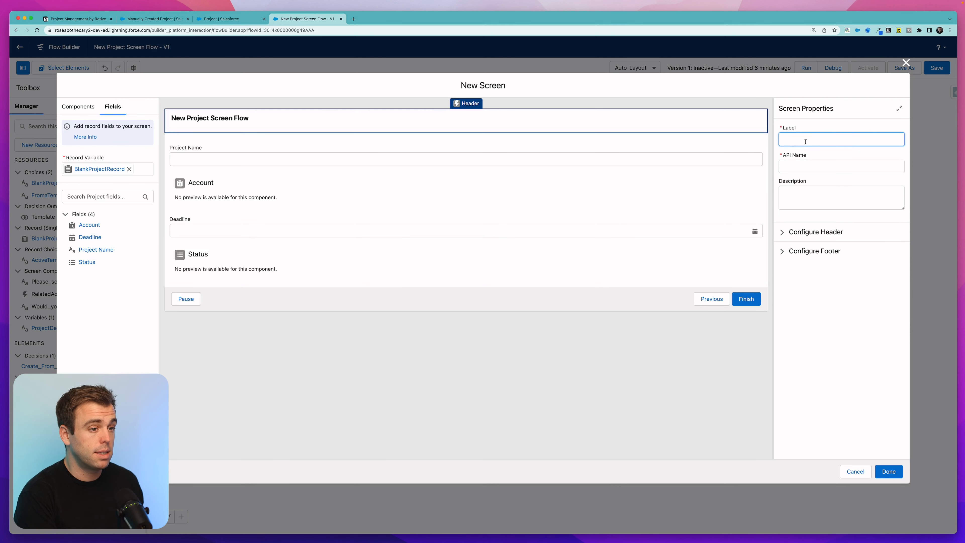
{"action": "type", "text": "Set Project Details"}
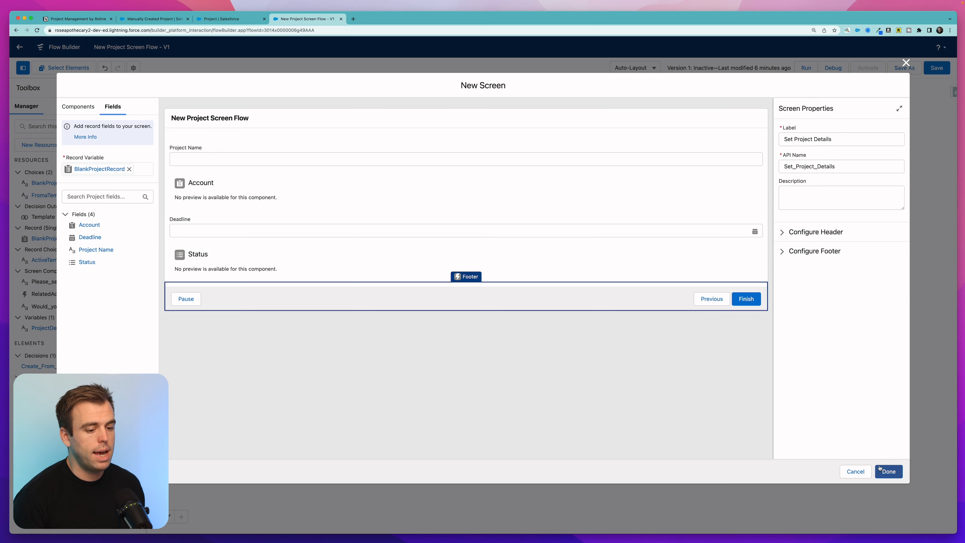
{"action": "left_click", "coordinate": [882, 470]}
Step: Add a Create Records element after the Set Project Details screen, labelled "Create Blank Project"
{"action": "left_click", "coordinate": [537, 286]}
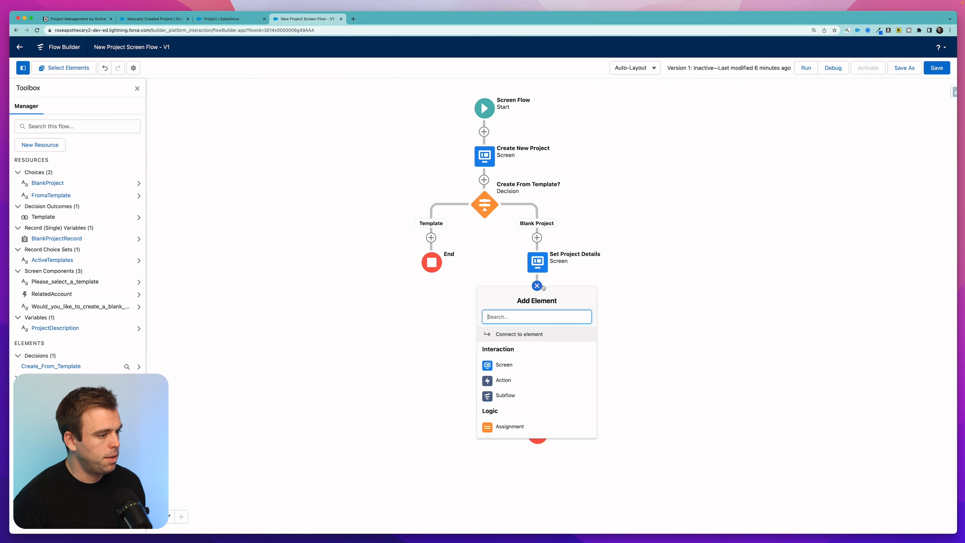
{"action": "type", "text": "Create"}
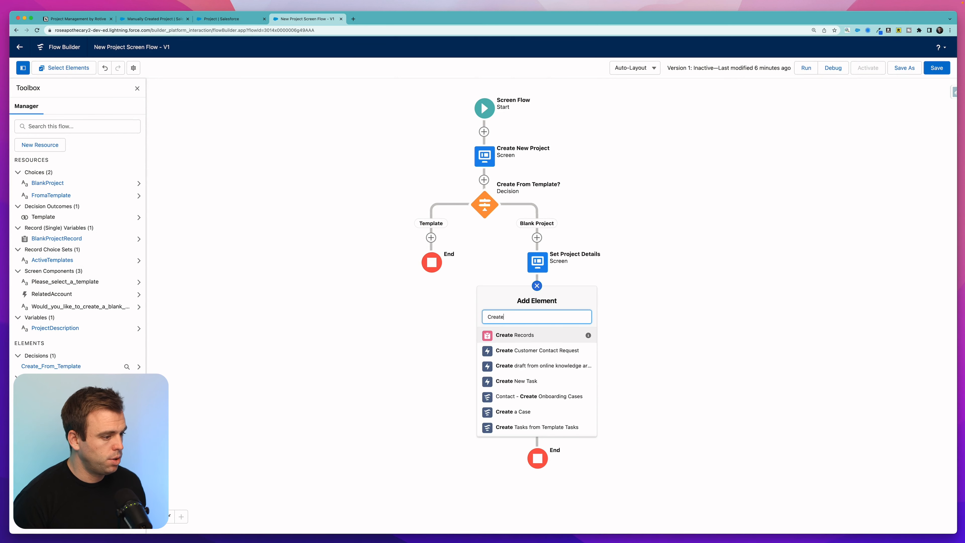
{"action": "left_click", "coordinate": [518, 336]}
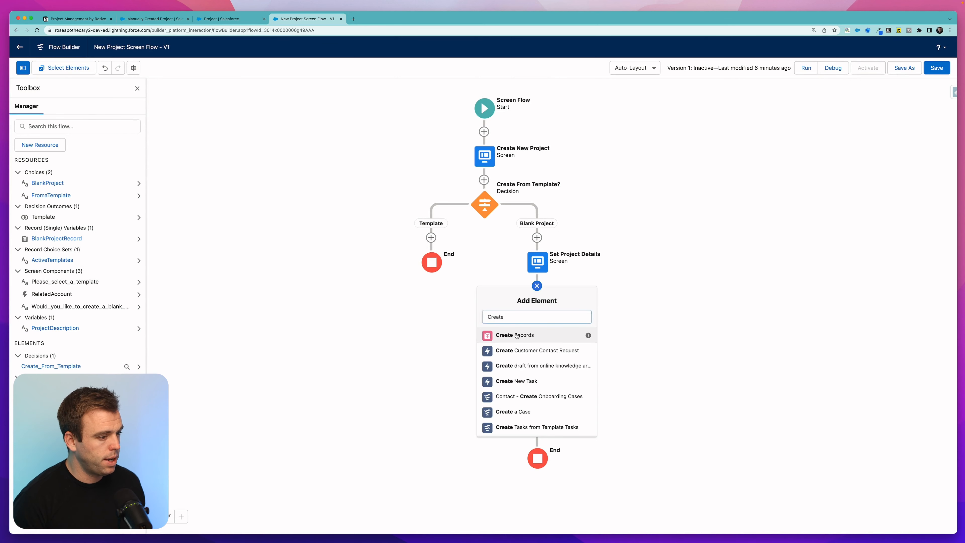
{"action": "type", "text": "Create B"}
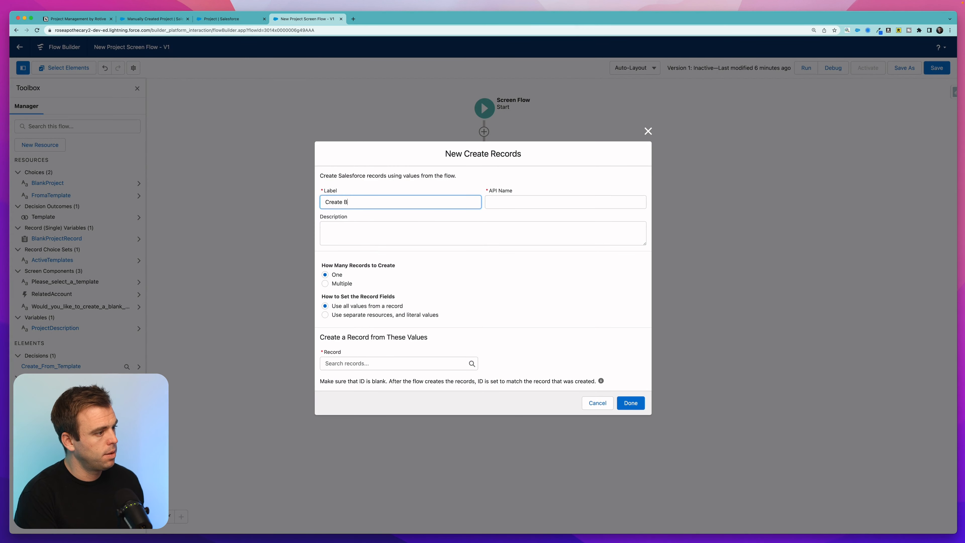
{"action": "type", "text": "lank Project"}
Step: Use BlankProjectRecord as the record to create, and finish the Create Blank Project element
{"action": "left_click_drag", "start_coordinate": [325, 265], "coordinate": [405, 275]}
{"action": "left_click", "coordinate": [367, 293]}
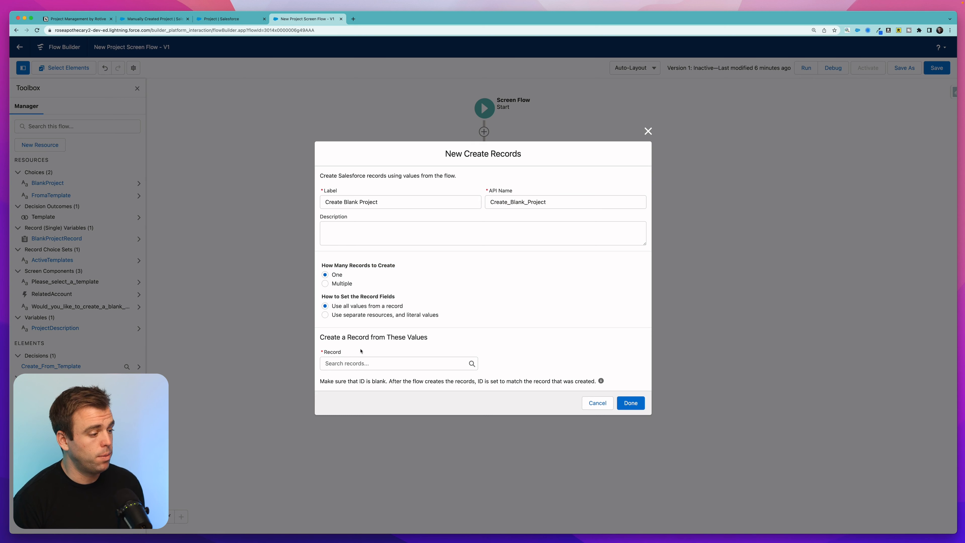
{"action": "left_click", "coordinate": [357, 365]}
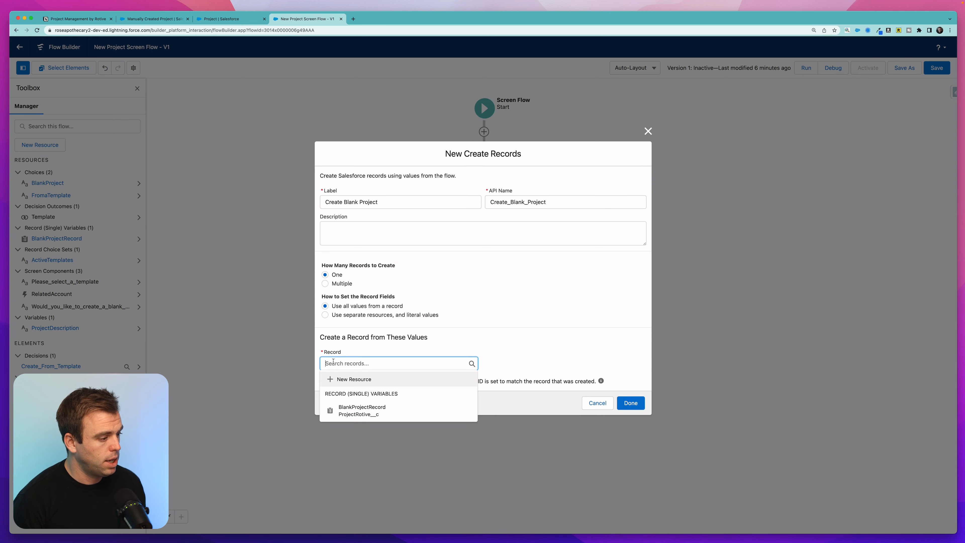
{"action": "left_click", "coordinate": [387, 414]}
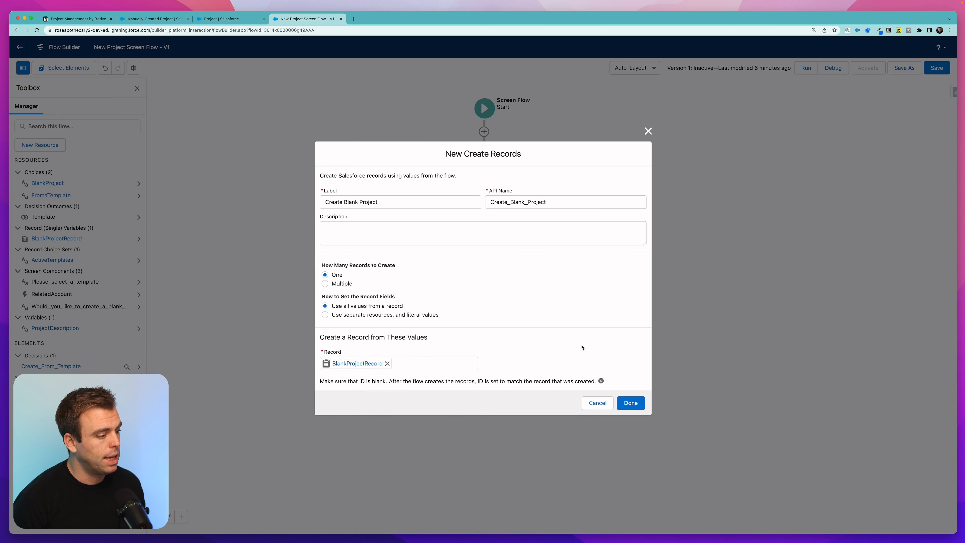
{"action": "left_click", "coordinate": [637, 402]}
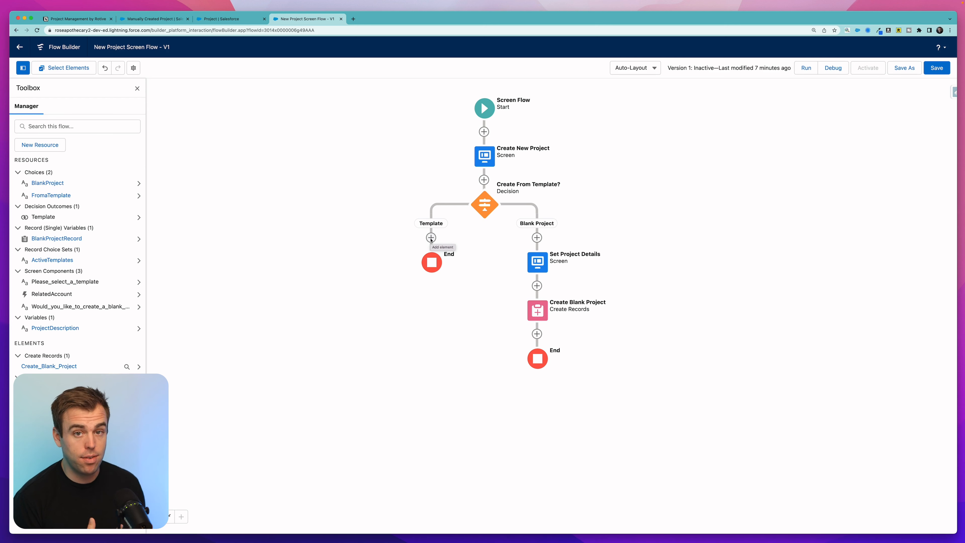
Step: Add a Create Records element to the Template path, labelled "Create Project"
{"action": "left_click", "coordinate": [431, 238]}
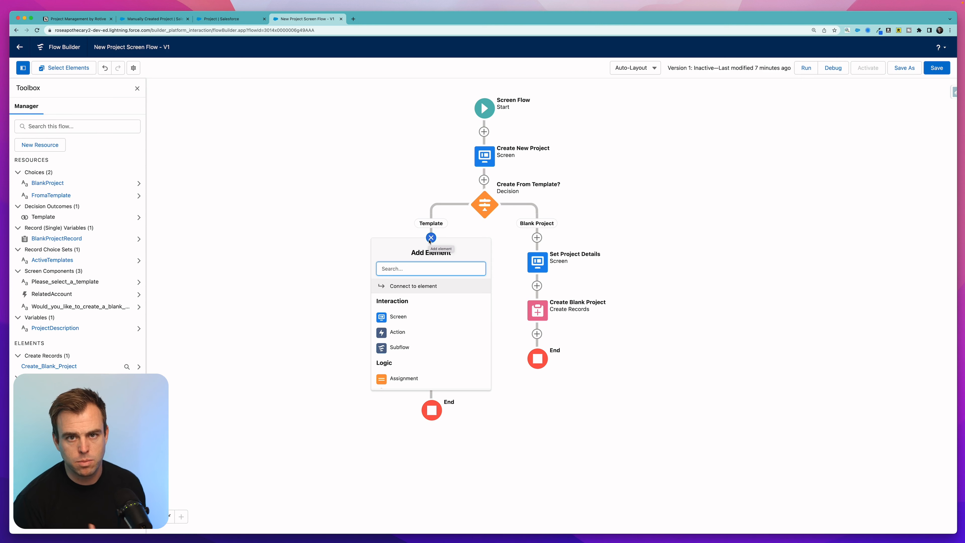
{"action": "type", "text": "create"}
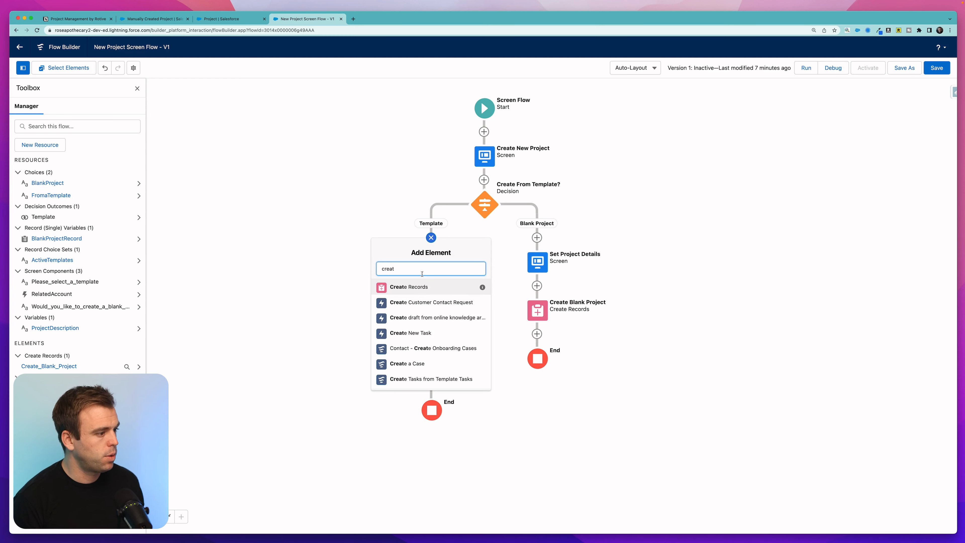
{"action": "left_click", "coordinate": [421, 290]}
{"action": "type", "text": "Create Project"}
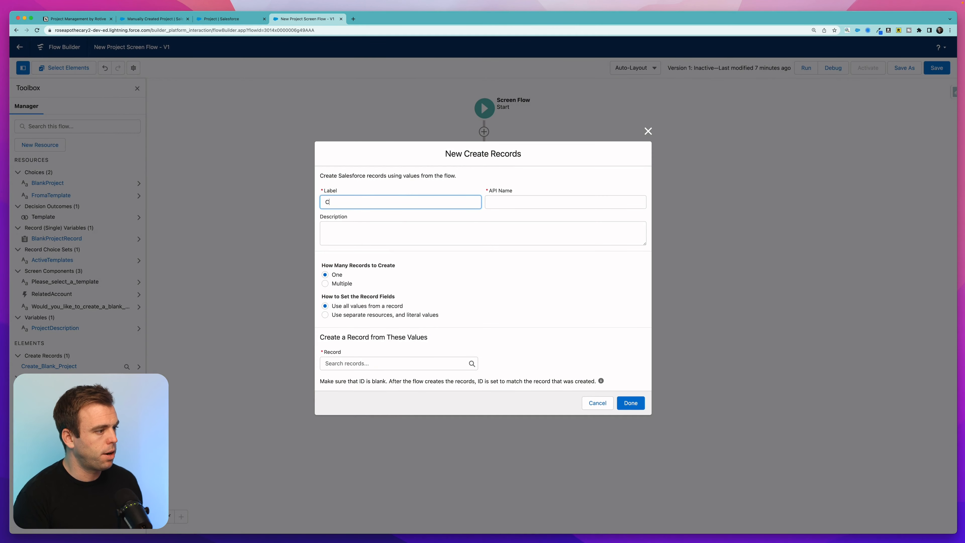
Step: Set the Create Project element to use separate resources and literal values, with Project as the object
{"action": "left_click", "coordinate": [408, 307]}
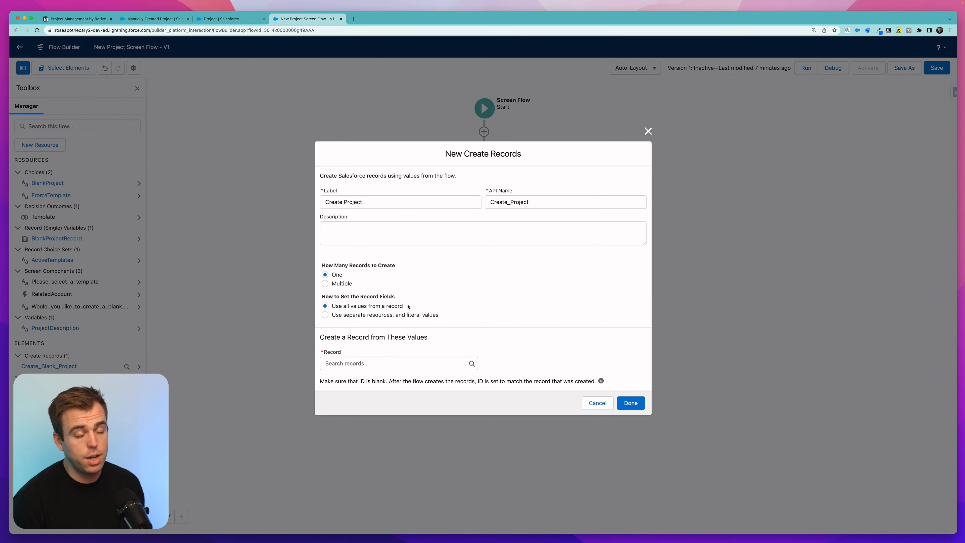
{"action": "left_click", "coordinate": [325, 315]}
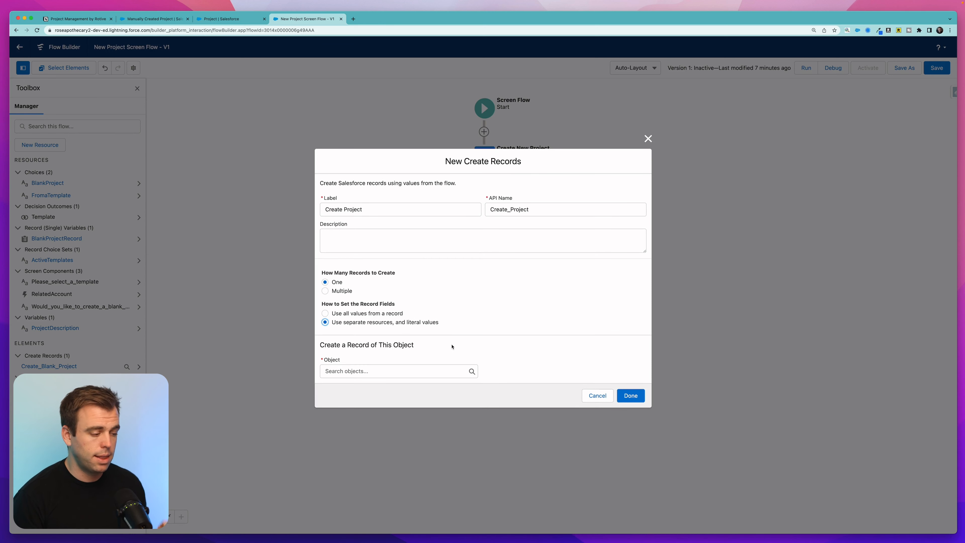
{"action": "left_click", "coordinate": [355, 375]}
{"action": "type", "text": "project"}
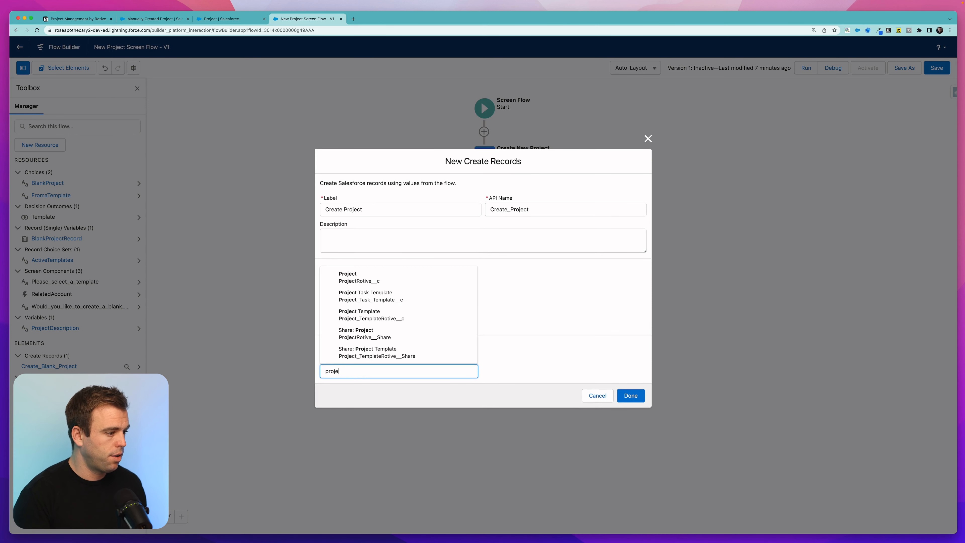
{"action": "left_click", "coordinate": [394, 281]}
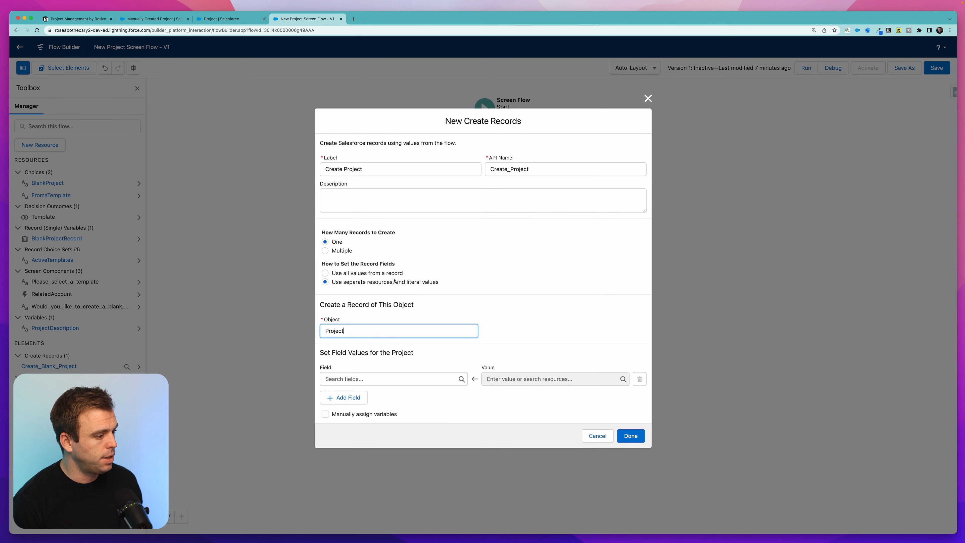
Step: Add the Account__c, Deadline__c, Description__c and Name fields to the project's field values
{"action": "left_click", "coordinate": [364, 379]}
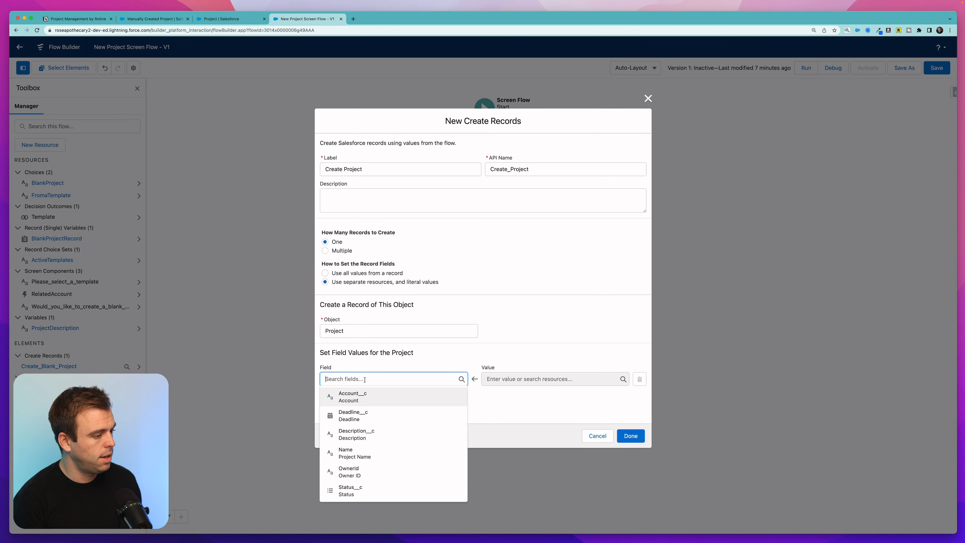
{"action": "left_click", "coordinate": [367, 399]}
{"action": "left_click", "coordinate": [351, 397]}
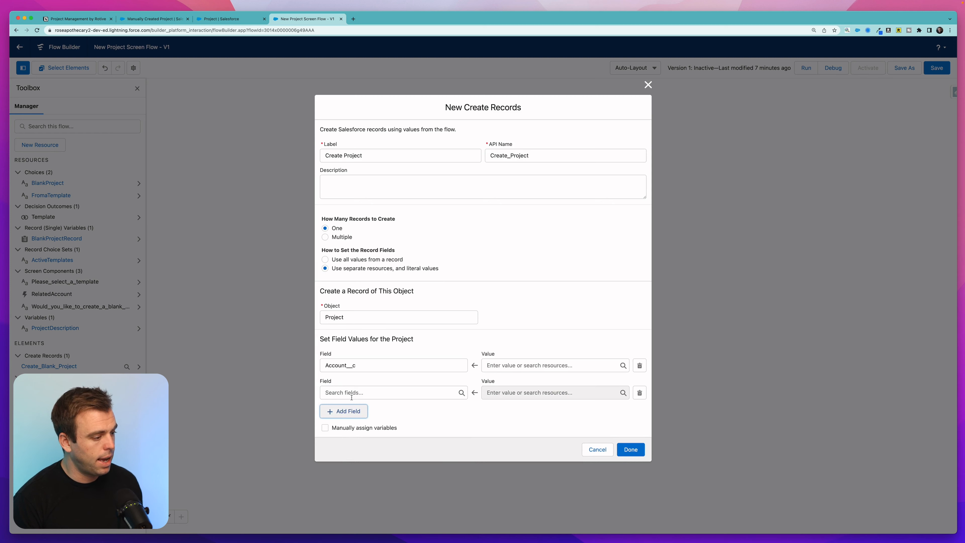
{"action": "left_click", "coordinate": [352, 396]}
{"action": "left_click", "coordinate": [344, 408]}
{"action": "left_click", "coordinate": [344, 412]}
{"action": "left_click", "coordinate": [343, 410]}
{"action": "left_click", "coordinate": [344, 423]}
{"action": "left_click", "coordinate": [345, 425]}
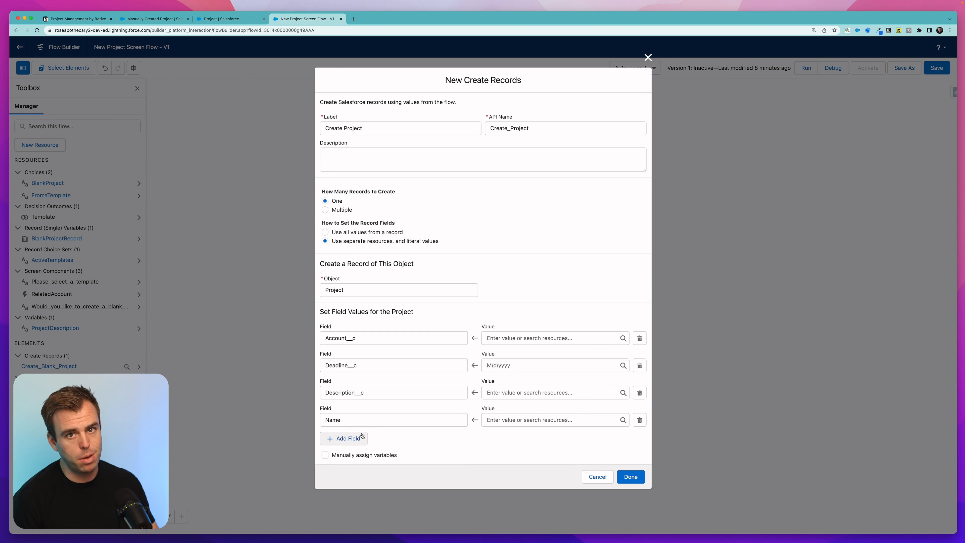
Step: Set the Account__c value to the Record ID of the RelatedAccount lookup
{"action": "left_click", "coordinate": [510, 338]}
{"action": "scroll", "coordinate": [522, 452], "scroll_direction": "down", "scroll_amount": 6}
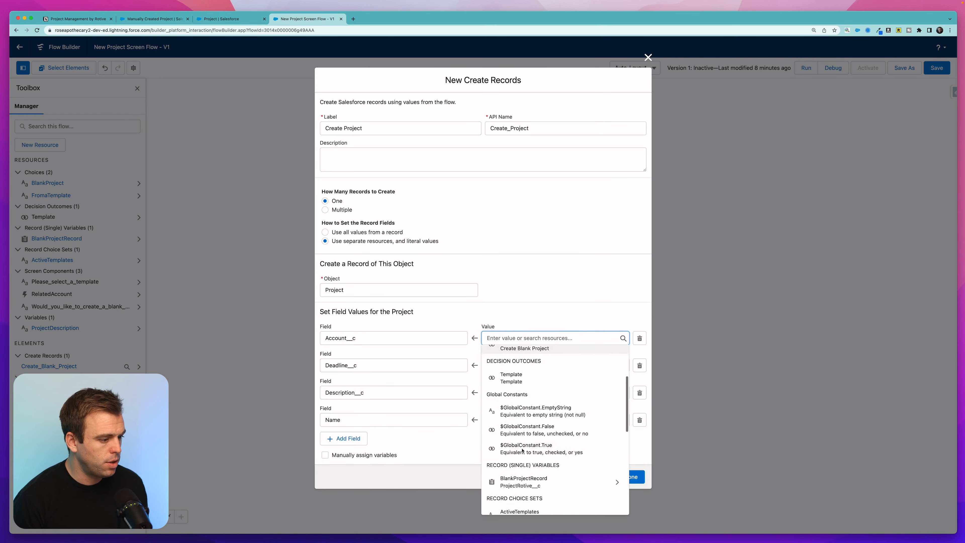
{"action": "scroll", "coordinate": [524, 445], "scroll_direction": "down", "scroll_amount": 2}
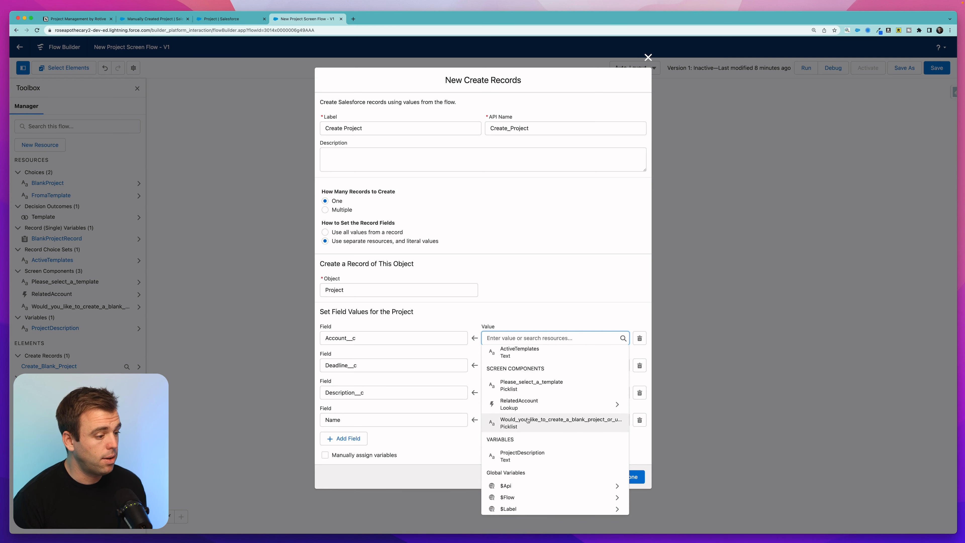
{"action": "left_click", "coordinate": [524, 402]}
{"action": "left_click", "coordinate": [523, 355]}
{"action": "left_click", "coordinate": [526, 315]}
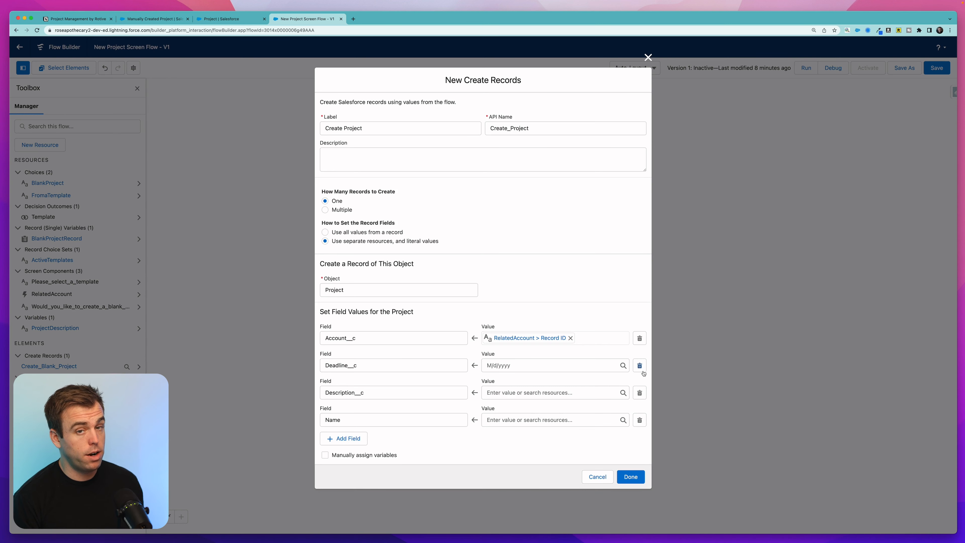
Step: Remove the Deadline__c row from the project's field values
{"action": "left_click", "coordinate": [555, 364]}
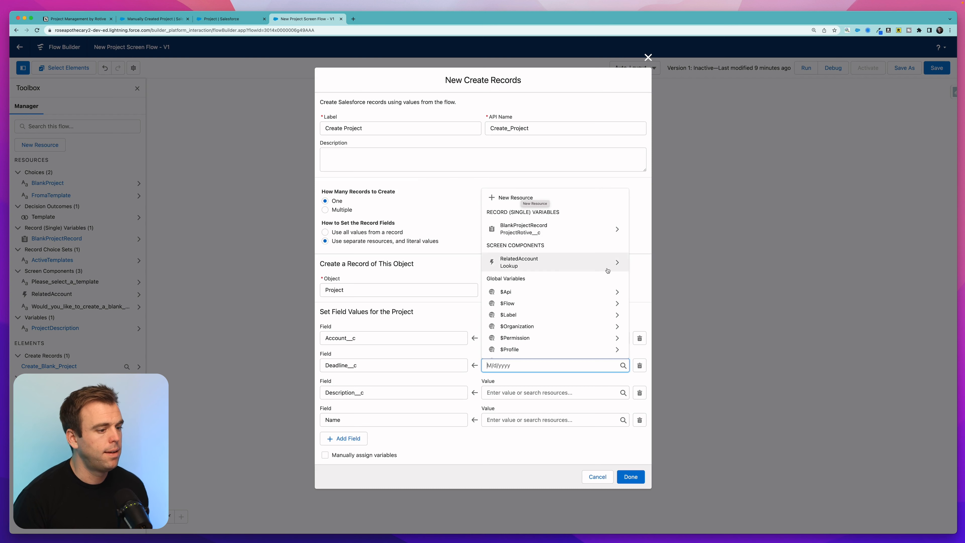
{"action": "left_click", "coordinate": [649, 285]}
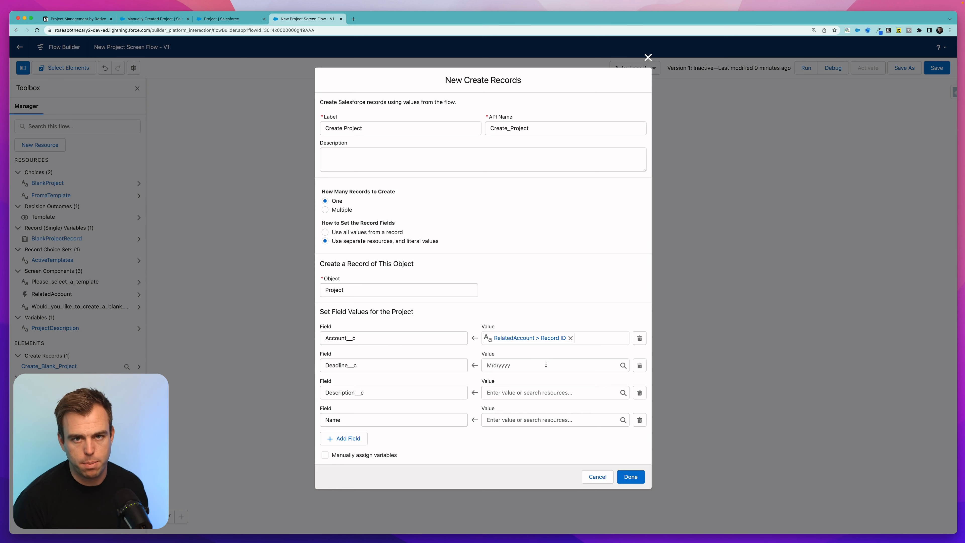
{"action": "left_click", "coordinate": [640, 365]}
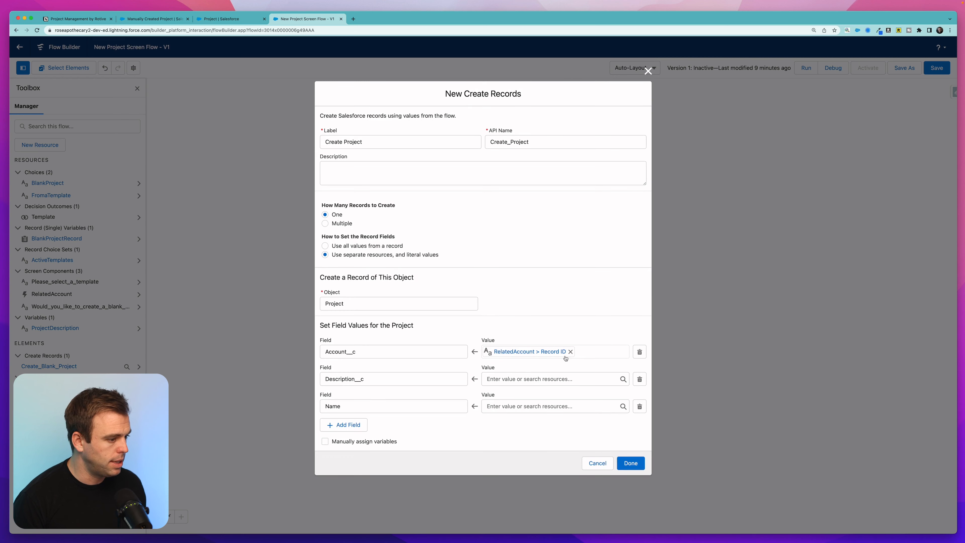
Step: Set the Description__c value to the ProjectDescription variable
{"action": "left_click", "coordinate": [514, 379]}
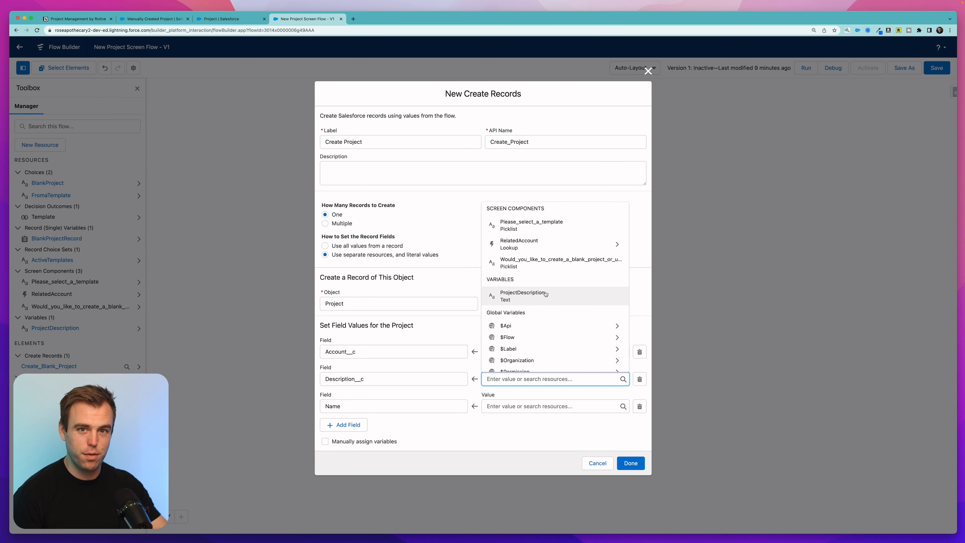
{"action": "left_click", "coordinate": [546, 294]}
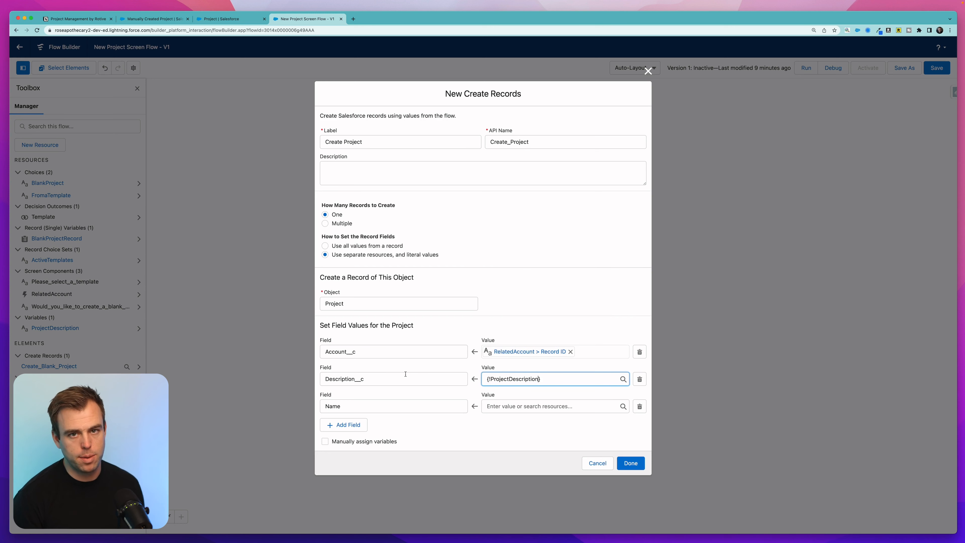
{"action": "left_click", "coordinate": [471, 424]}
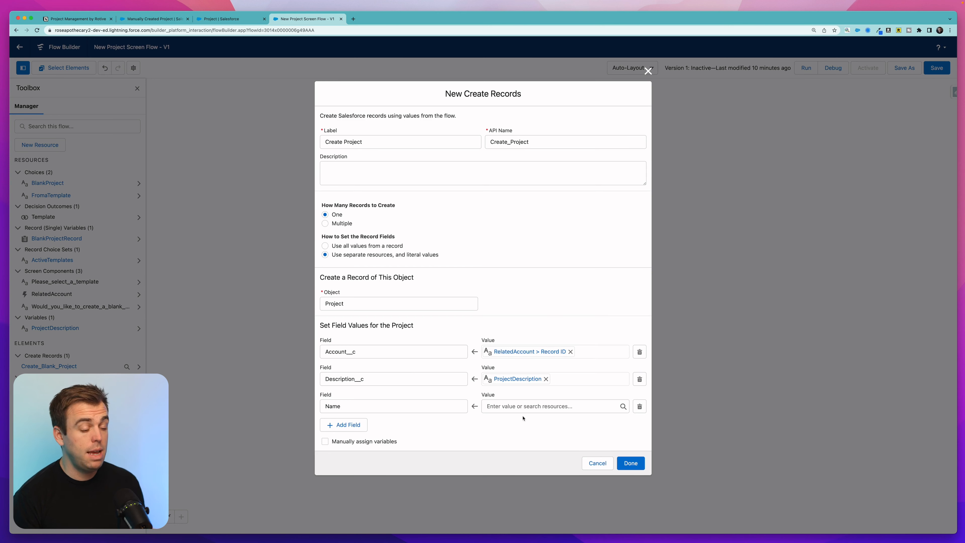
Step: Set the Name value to the literal text "Placeholder" and finish the Create Project element
{"action": "left_click", "coordinate": [512, 405]}
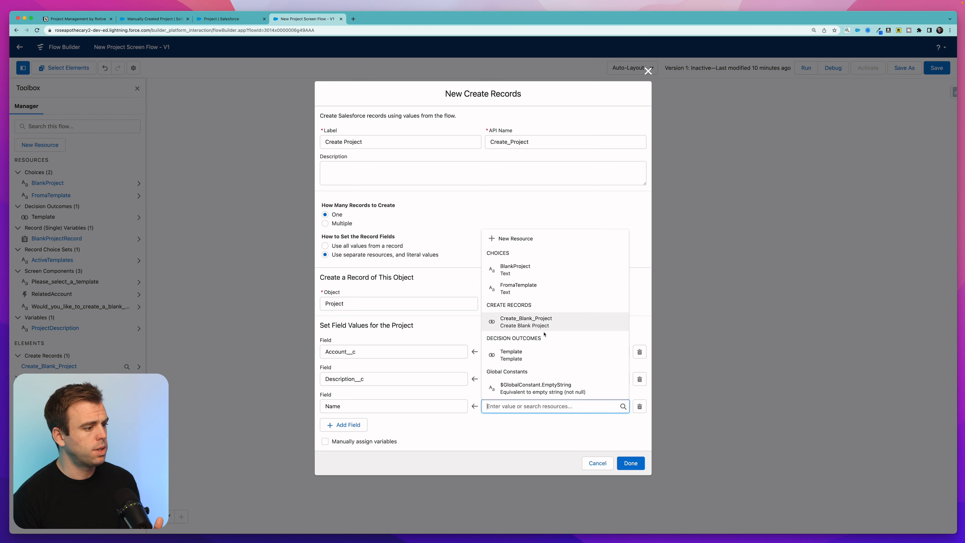
{"action": "scroll", "coordinate": [529, 323], "scroll_direction": "down", "scroll_amount": 2}
{"action": "scroll", "coordinate": [529, 322], "scroll_direction": "down", "scroll_amount": 8}
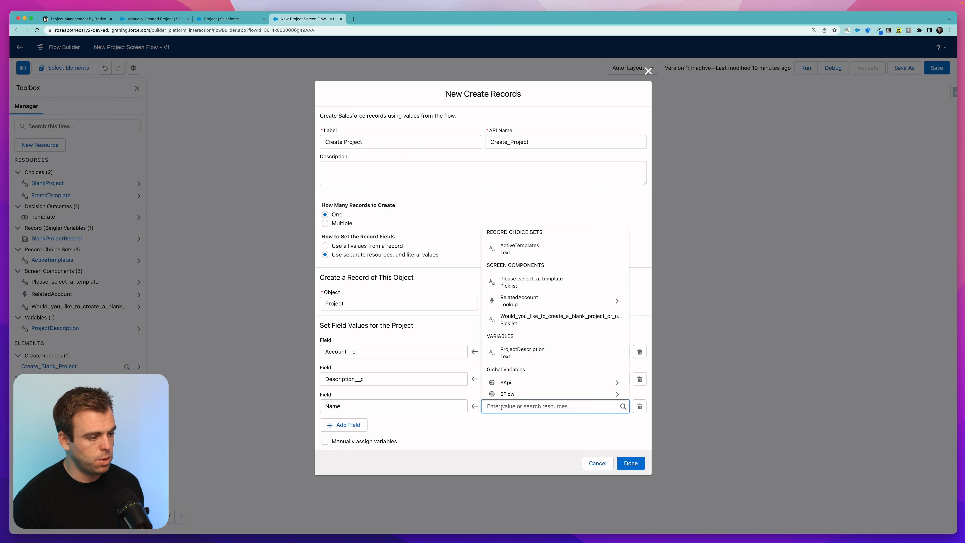
{"action": "type", "text": "Placeholder"}
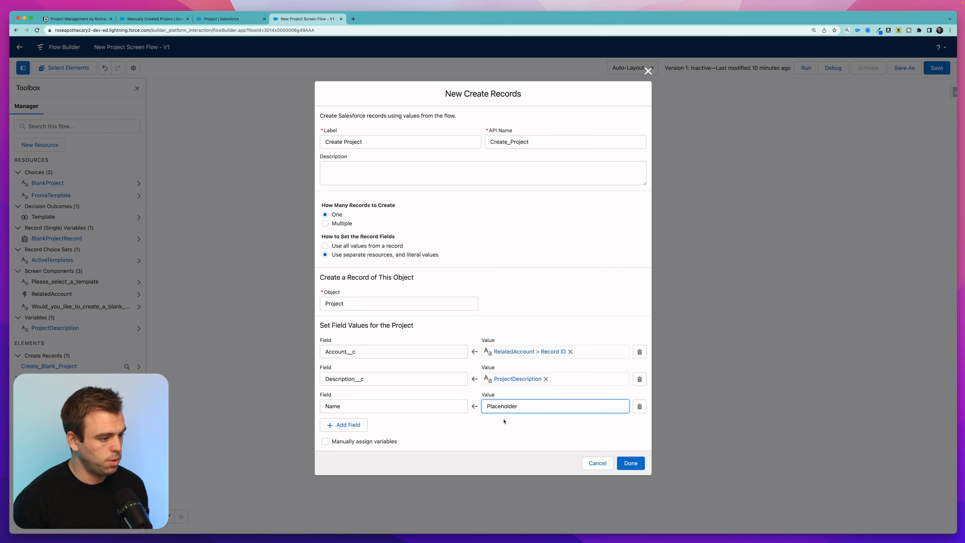
{"action": "left_click", "coordinate": [510, 434]}
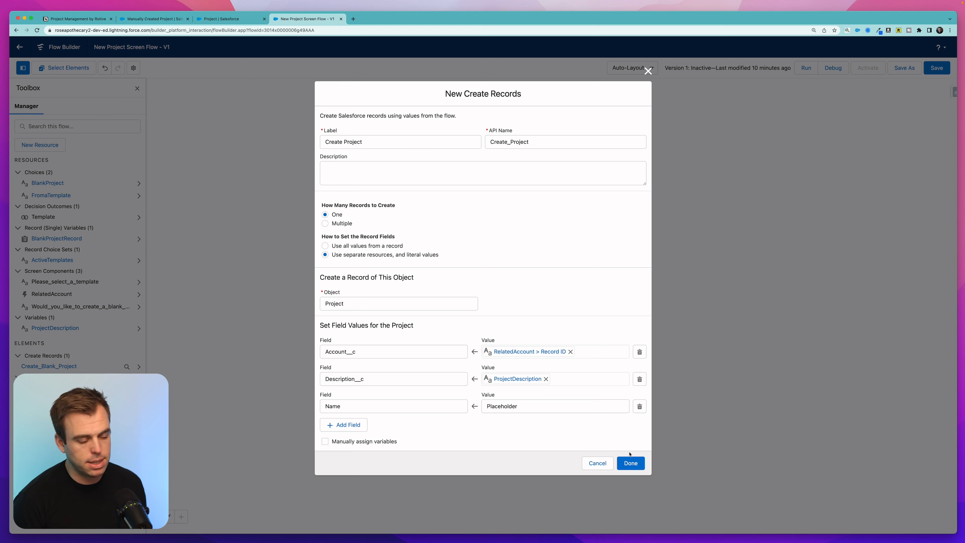
{"action": "left_click", "coordinate": [631, 462]}
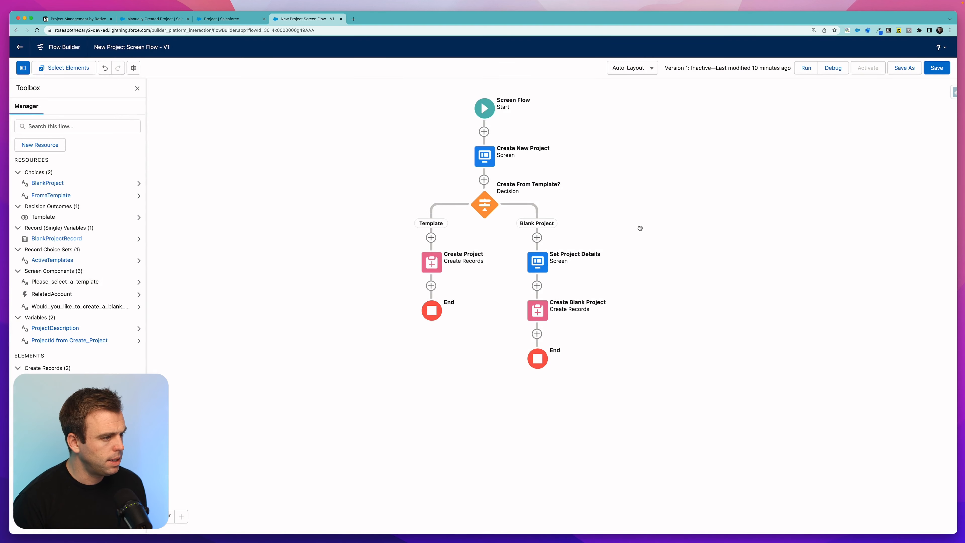
Step: Examine how the ActiveTemplates record choice set configures its choices and stored field values, leaving it unedited
{"action": "left_click_drag", "start_coordinate": [640, 228], "coordinate": [641, 252]}
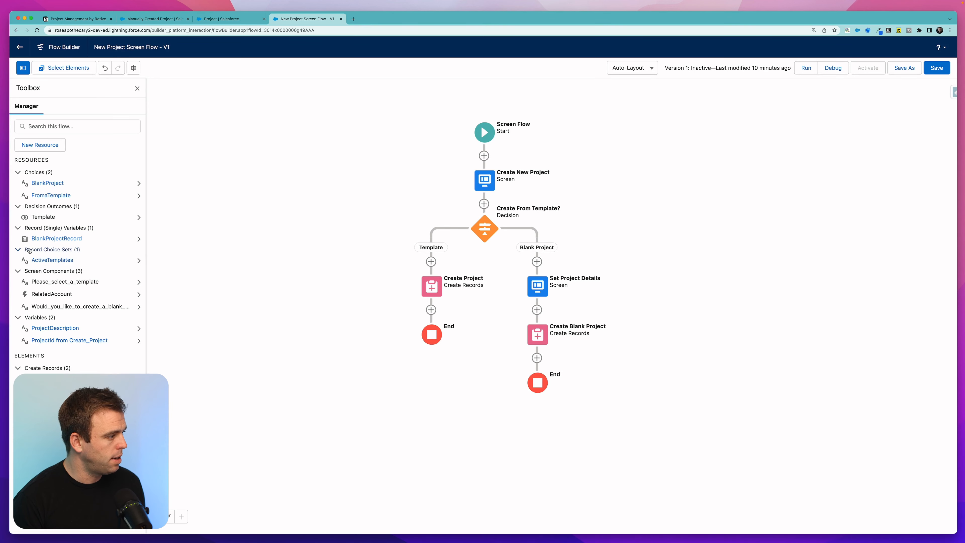
{"action": "left_click", "coordinate": [46, 261]}
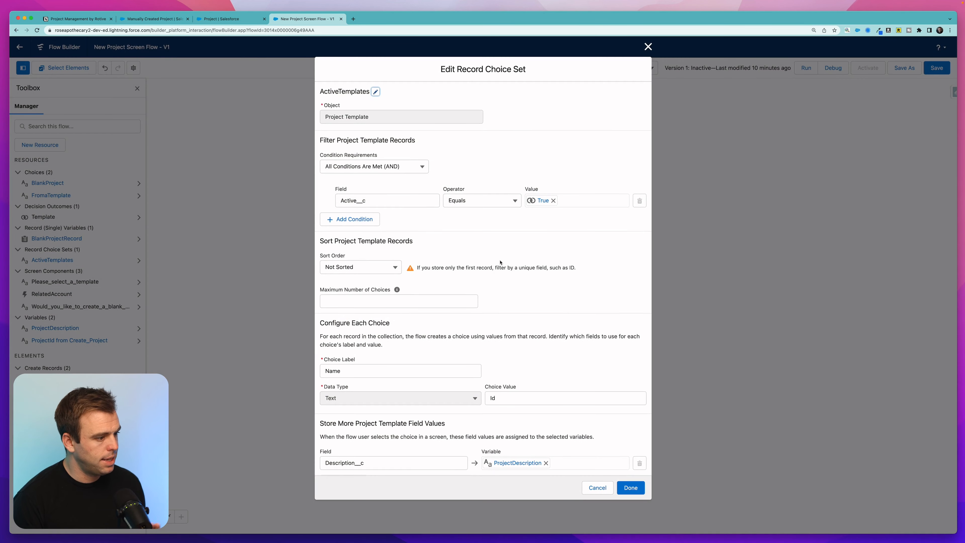
{"action": "scroll", "coordinate": [555, 305], "scroll_direction": "down", "scroll_amount": 1}
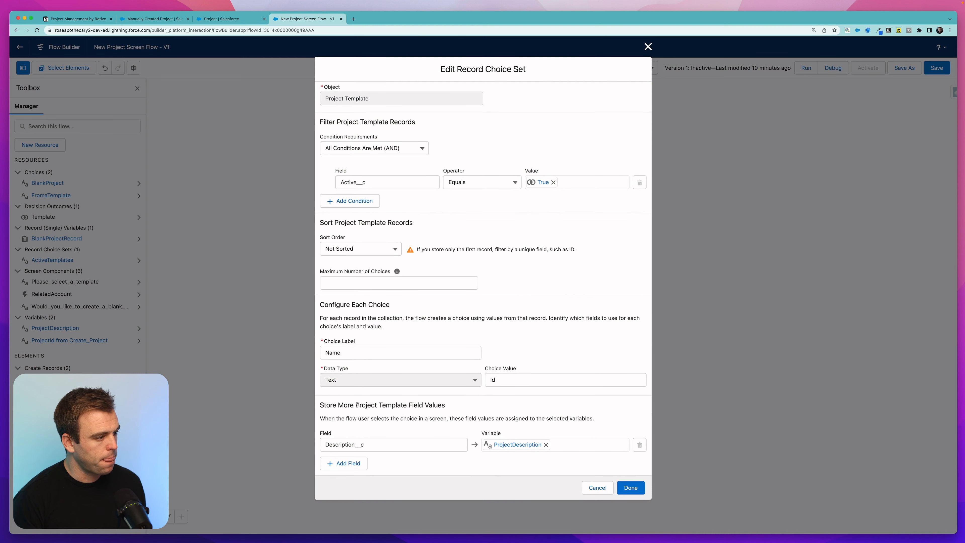
{"action": "left_click_drag", "start_coordinate": [350, 305], "coordinate": [390, 305]}
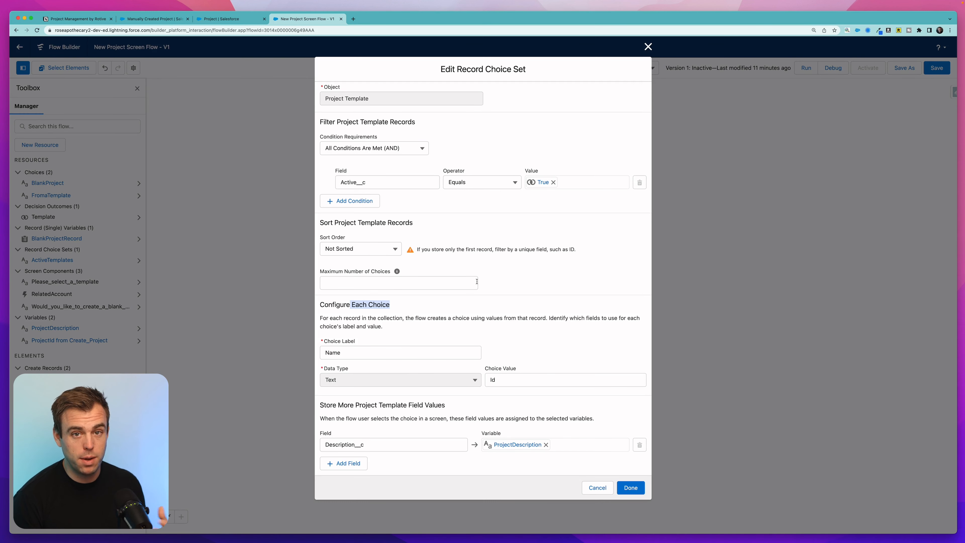
{"action": "left_click", "coordinate": [648, 47]}
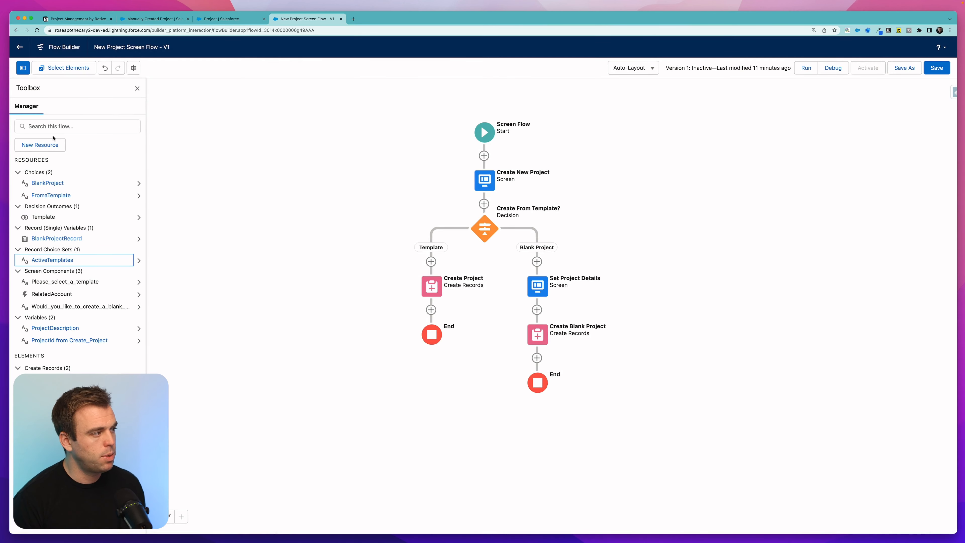
Step: Create a new Text variable resource with the API name ProjectTemplateName
{"action": "left_click", "coordinate": [62, 144]}
{"action": "left_click", "coordinate": [399, 251]}
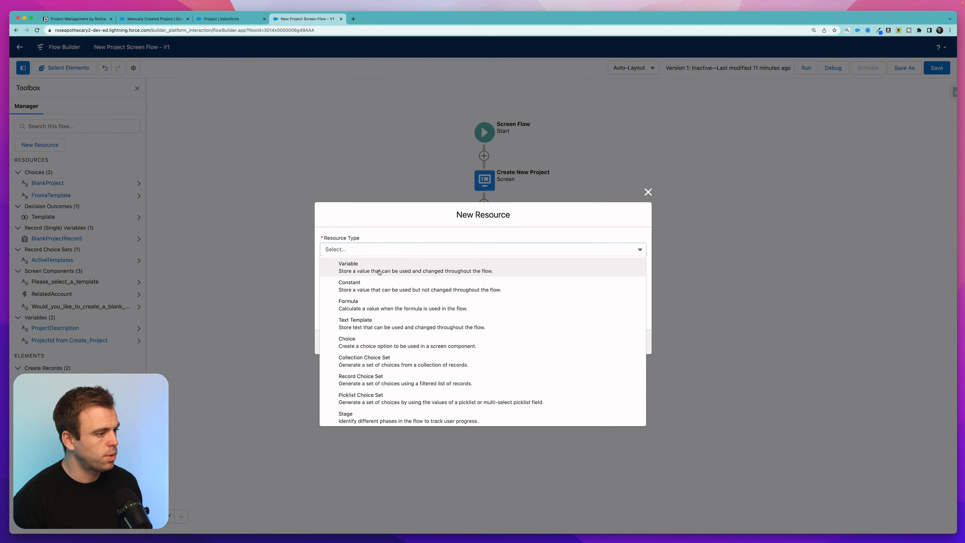
{"action": "left_click", "coordinate": [345, 264]}
{"action": "left_click", "coordinate": [344, 266]}
{"action": "type", "text": "Pro"}
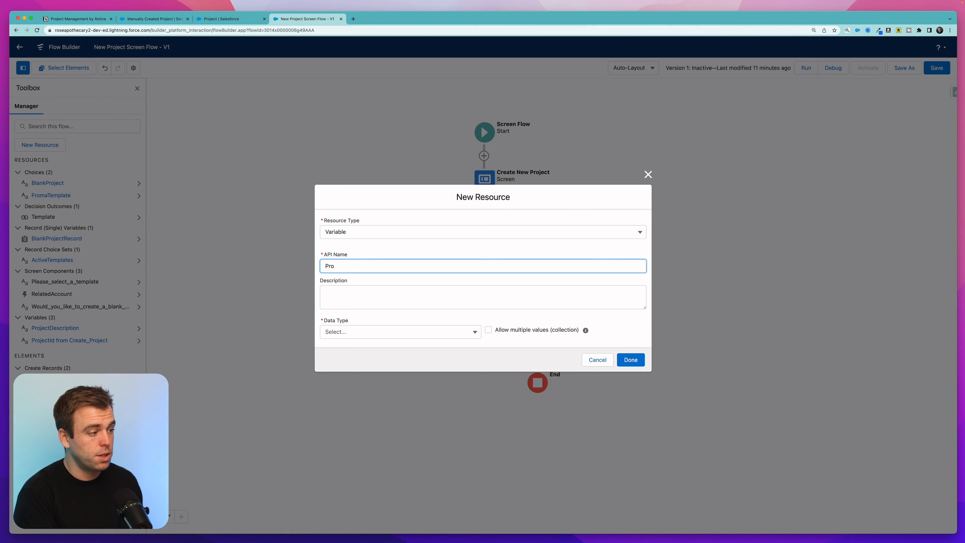
{"action": "type", "text": "jectTemplateName"}
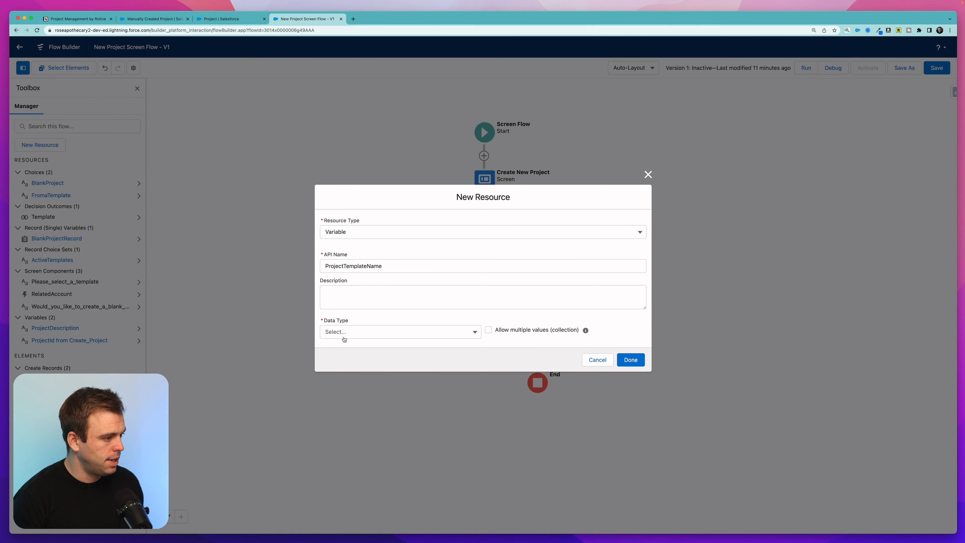
{"action": "left_click", "coordinate": [343, 336]}
{"action": "left_click", "coordinate": [365, 346]}
{"action": "left_click", "coordinate": [632, 393]}
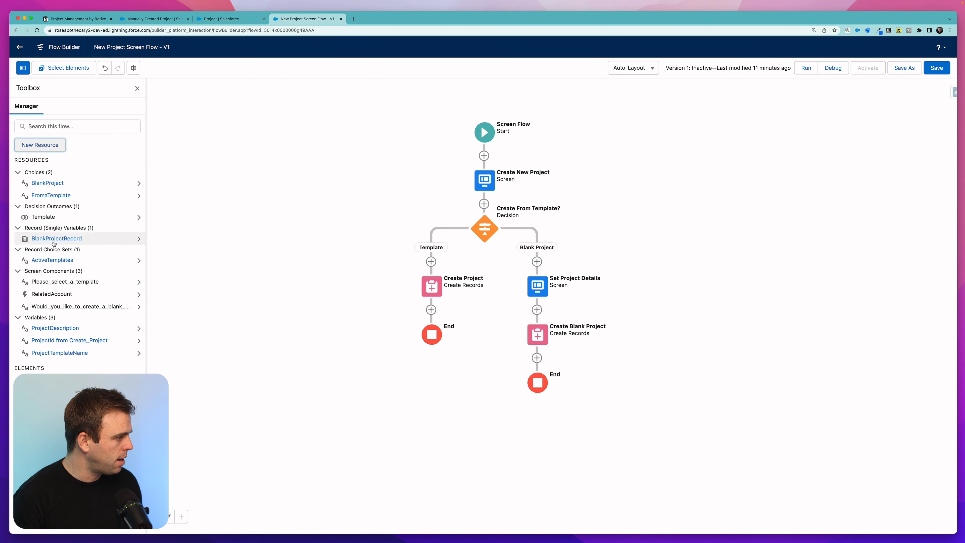
Step: In the ActiveTemplates record choice set, store the Name field in the ProjectTemplateName variable and finish the edit
{"action": "left_click", "coordinate": [52, 260]}
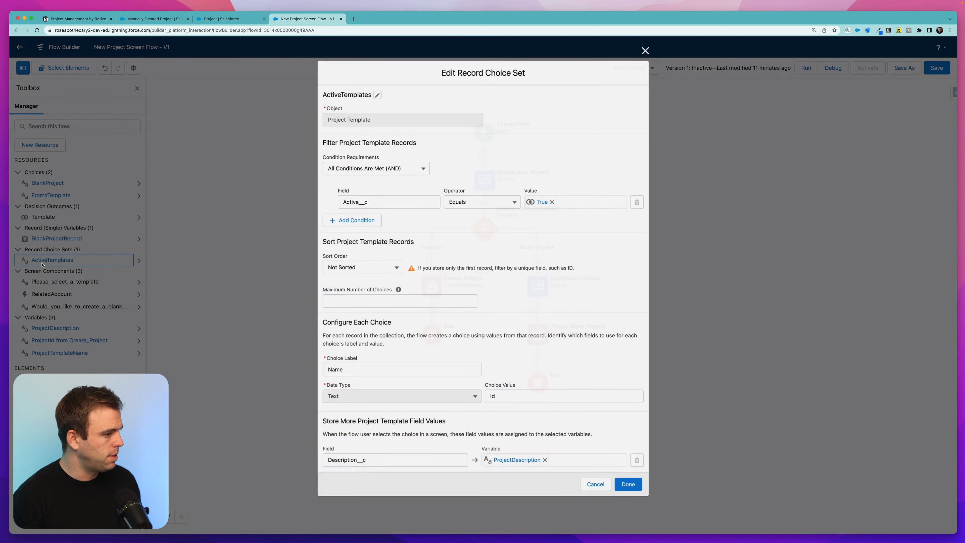
{"action": "scroll", "coordinate": [342, 437], "scroll_direction": "down", "scroll_amount": 2}
{"action": "left_click", "coordinate": [342, 464]}
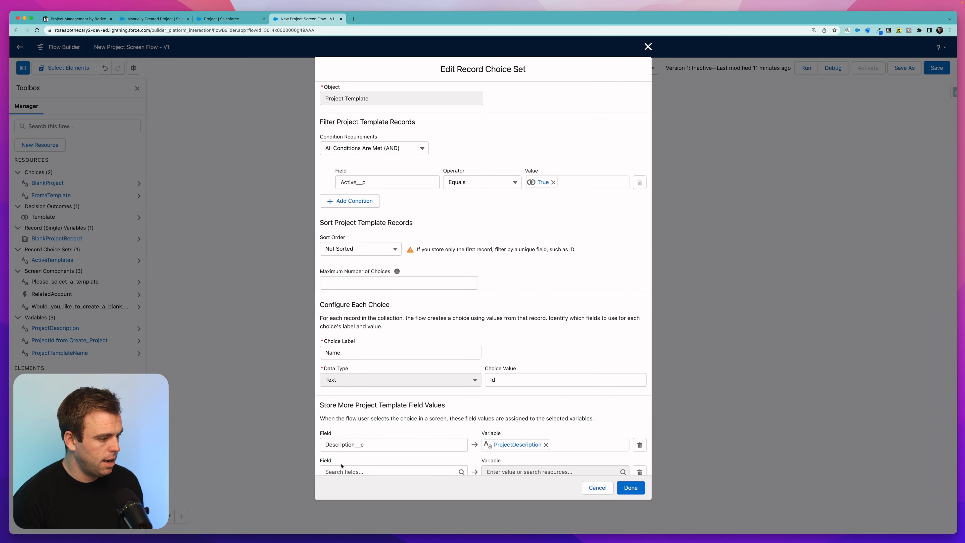
{"action": "scroll", "coordinate": [342, 462], "scroll_direction": "down", "scroll_amount": 1}
{"action": "left_click", "coordinate": [331, 446]}
{"action": "type", "text": "Name"}
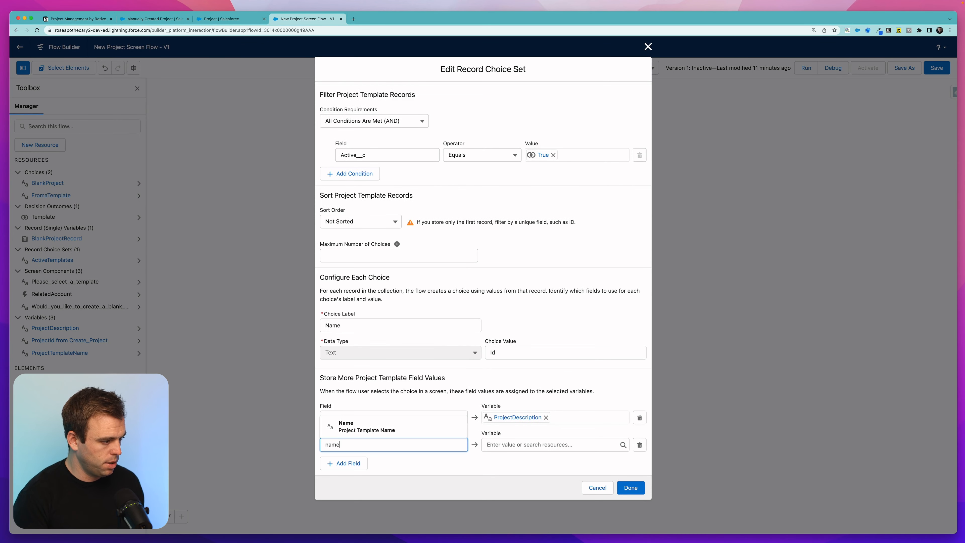
{"action": "left_click", "coordinate": [383, 429]}
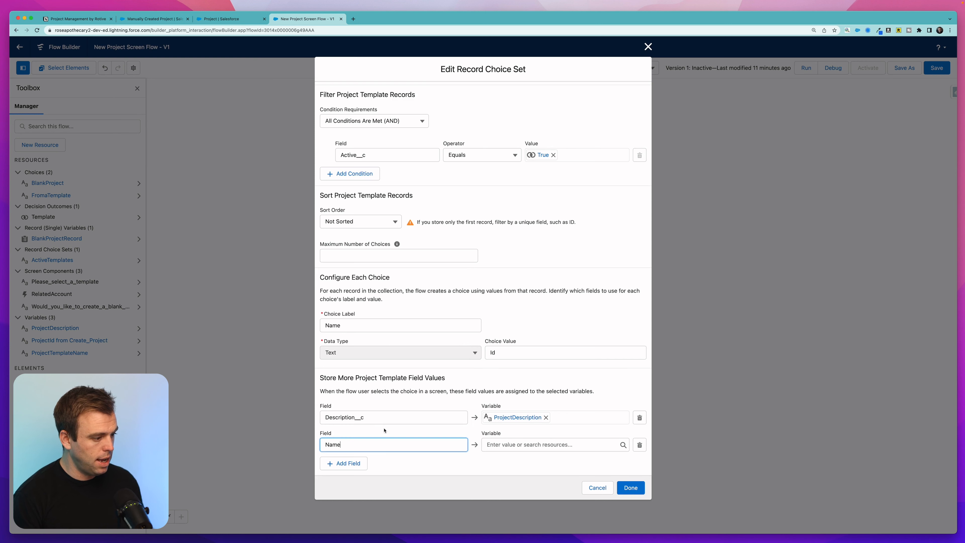
{"action": "left_click", "coordinate": [521, 448]}
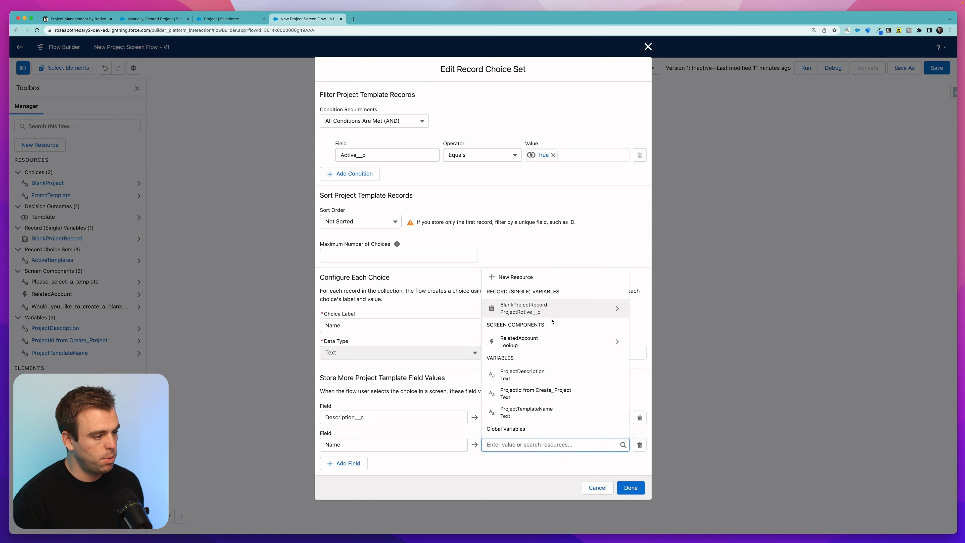
{"action": "scroll", "coordinate": [552, 320], "scroll_direction": "down", "scroll_amount": 1}
{"action": "left_click", "coordinate": [526, 399]}
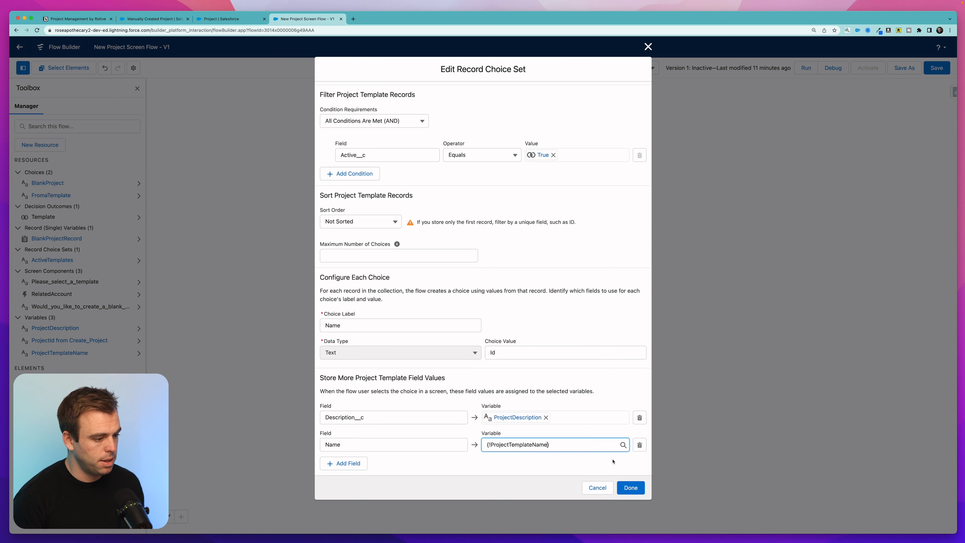
{"action": "left_click", "coordinate": [631, 487]}
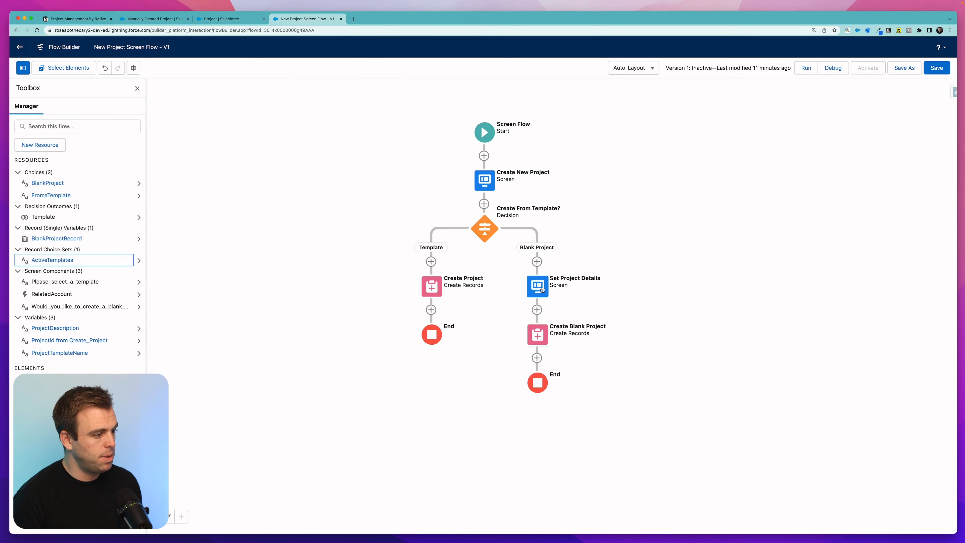
Step: Remove the literal text "Placeholder" from the Name value in the Create Project element and look through the resources for its replacement
{"action": "left_click", "coordinate": [432, 286]}
{"action": "left_click", "coordinate": [467, 383]}
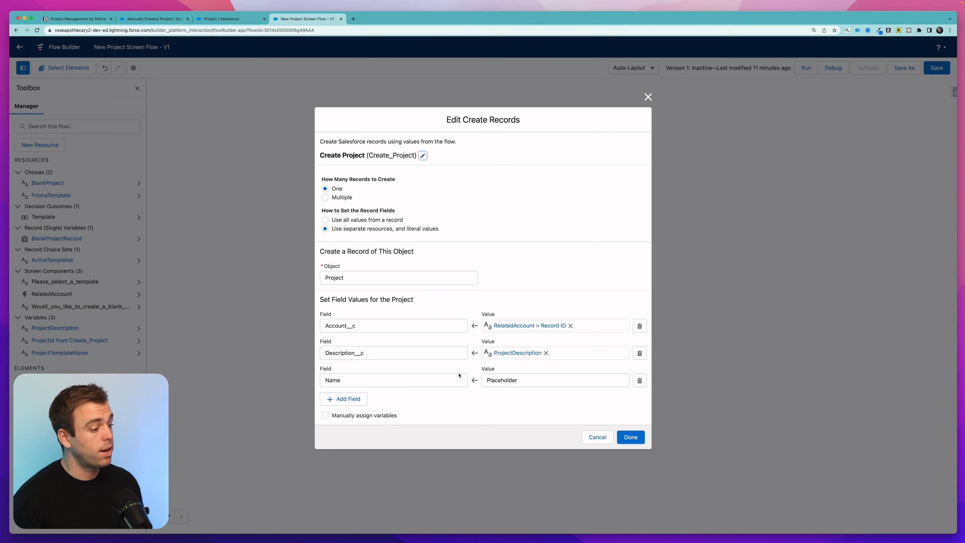
{"action": "double_click", "coordinate": [508, 382]}
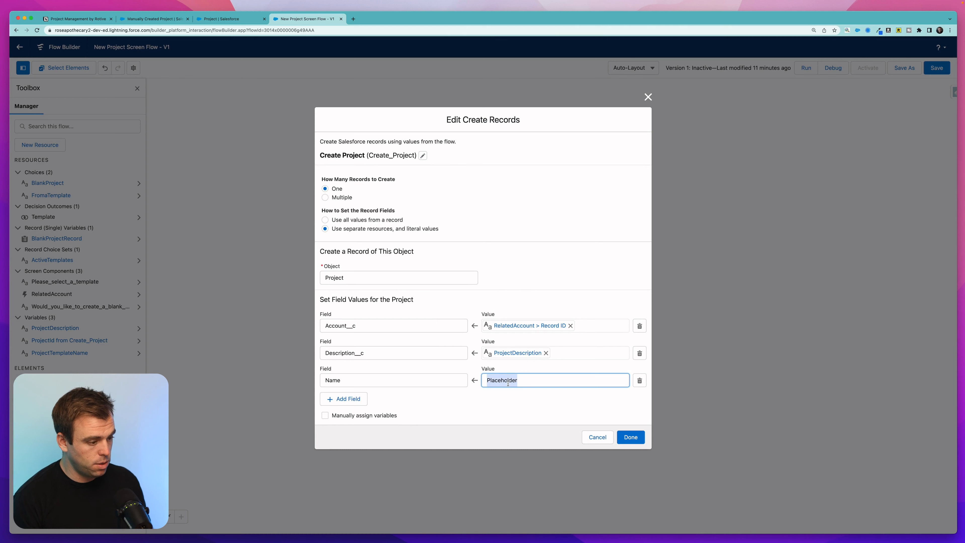
{"action": "key", "text": "BackSpace"}
{"action": "scroll", "coordinate": [563, 262], "scroll_direction": "down", "scroll_amount": 5}
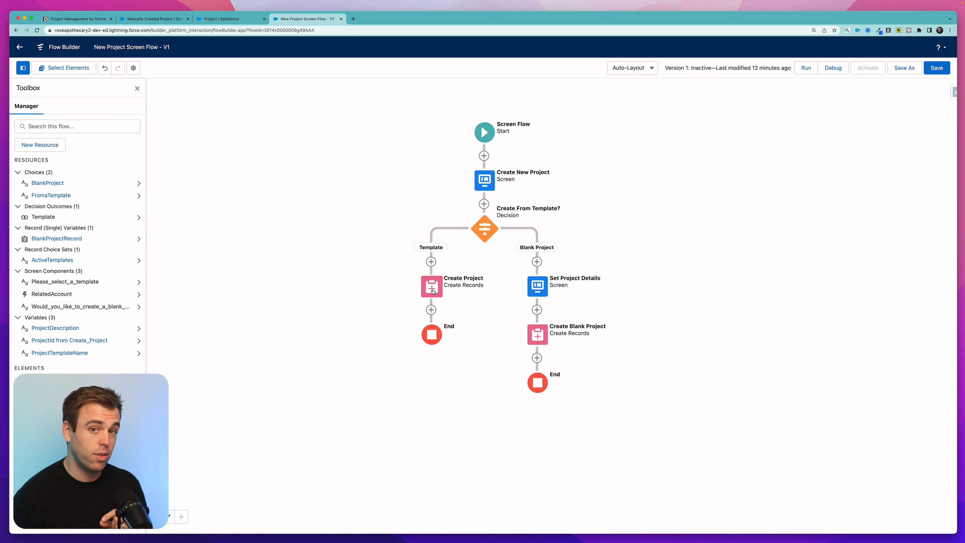
Step: Add a Get Records element labelled "Get Task Templates" after Create Project on the Template path
{"action": "left_click", "coordinate": [432, 311]}
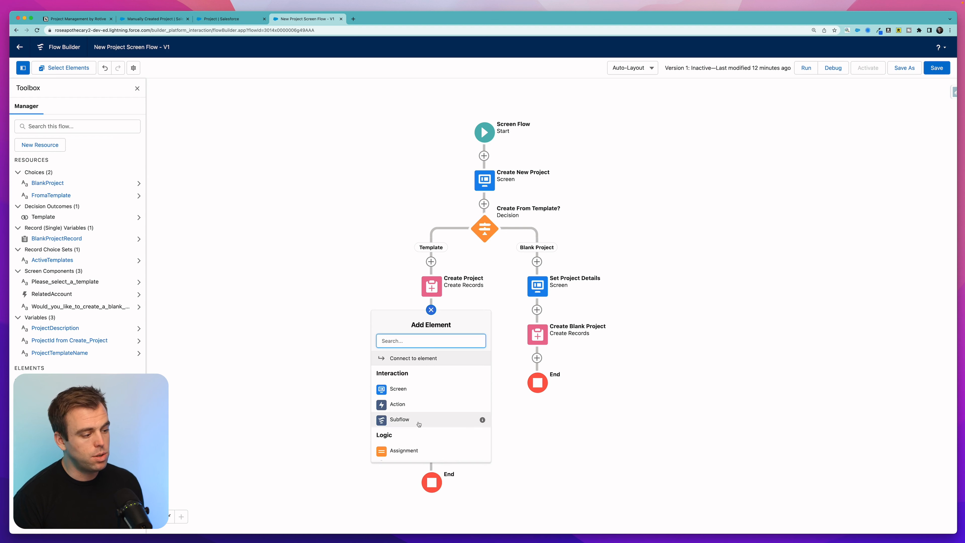
{"action": "scroll", "coordinate": [428, 418], "scroll_direction": "down", "scroll_amount": 5}
{"action": "scroll", "coordinate": [429, 385], "scroll_direction": "up", "scroll_amount": 3}
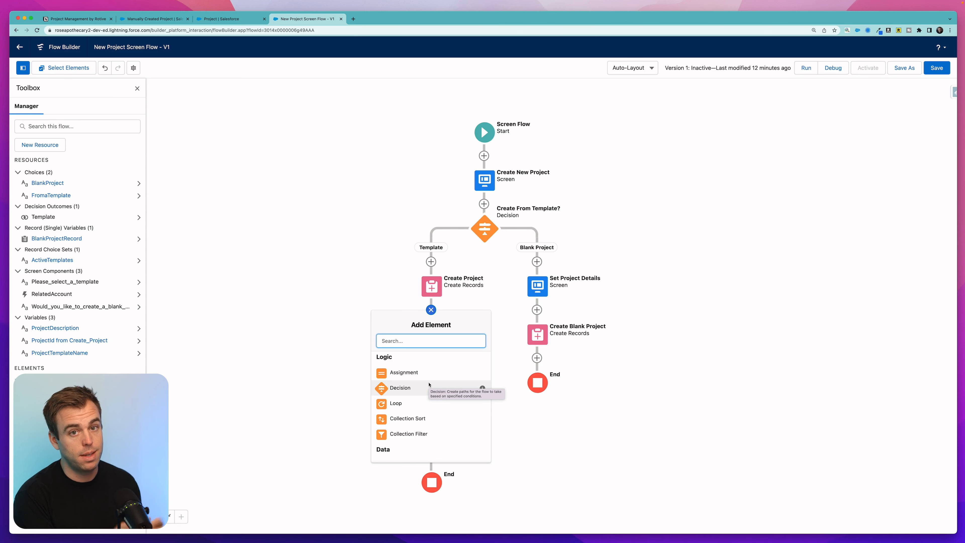
{"action": "type", "text": "get"}
{"action": "left_click", "coordinate": [411, 359]}
{"action": "left_click", "coordinate": [399, 248]}
{"action": "type", "text": "Get Task Templates"}
{"action": "key", "text": "Tab"}
{"action": "key", "text": "Tab"}
{"action": "key", "text": "Tab"}
Step: Set the object of the Get Task Templates element to Project Task Template
{"action": "type", "text": "projec"}
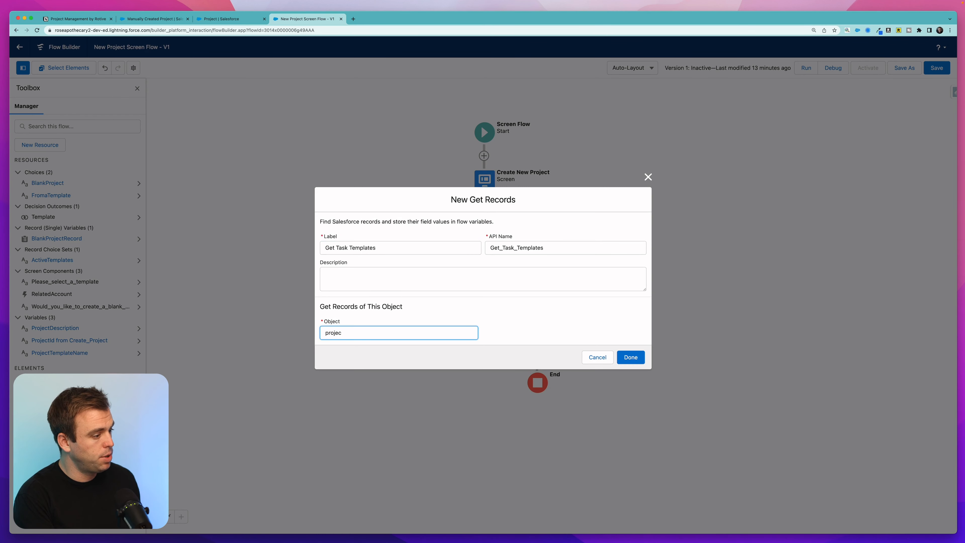
{"action": "key", "text": "BackSpace"}
{"action": "key", "text": "BackSpace"}
{"action": "key", "text": "BackSpace"}
{"action": "key", "text": "BackSpace"}
{"action": "key", "text": "BackSpace"}
{"action": "type", "text": "task"}
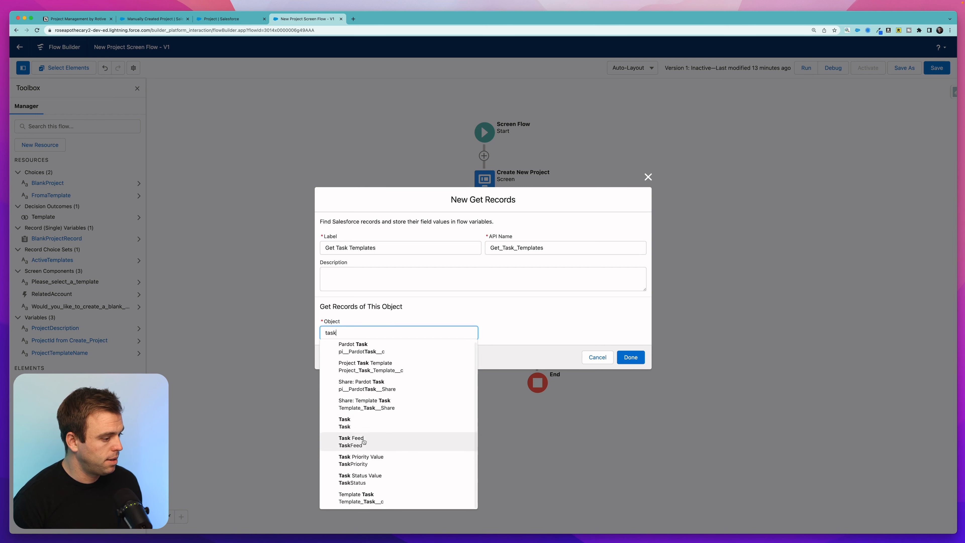
{"action": "key", "text": "BackSpace"}
{"action": "key", "text": "BackSpace"}
{"action": "key", "text": "BackSpace"}
{"action": "key", "text": "BackSpace"}
{"action": "type", "text": "project"}
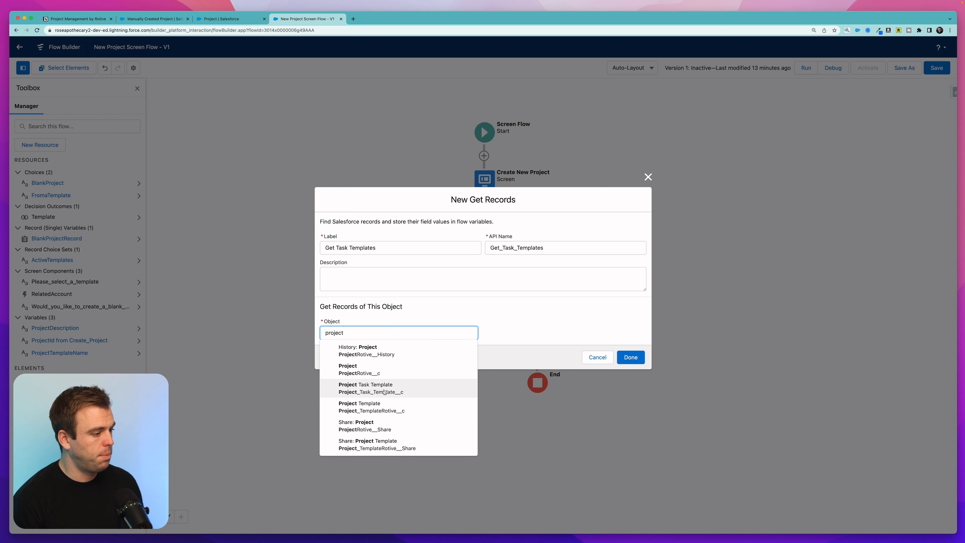
{"action": "left_click", "coordinate": [384, 388]}
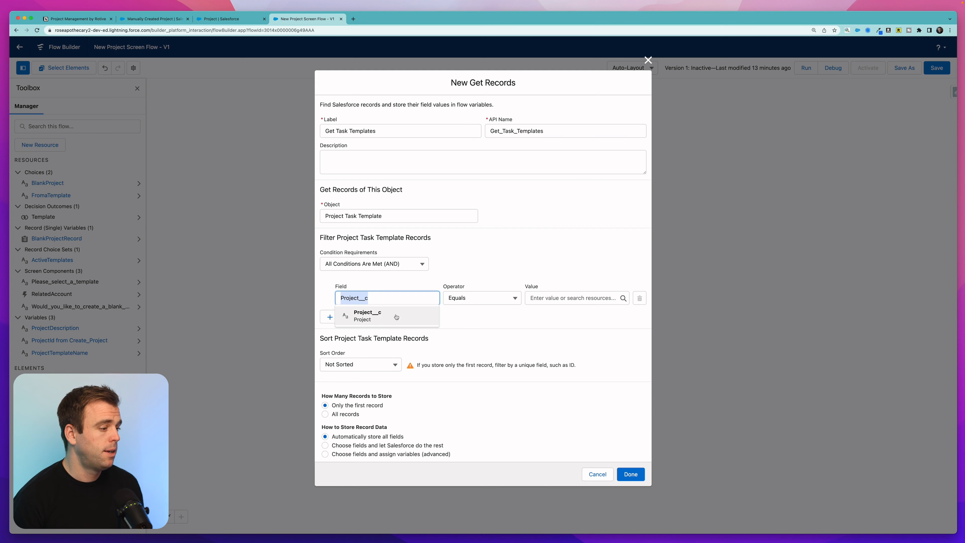
Step: Filter the task templates where Project__c equals Please_select_a_template, store all records, and finish the element
{"action": "left_click", "coordinate": [387, 316]}
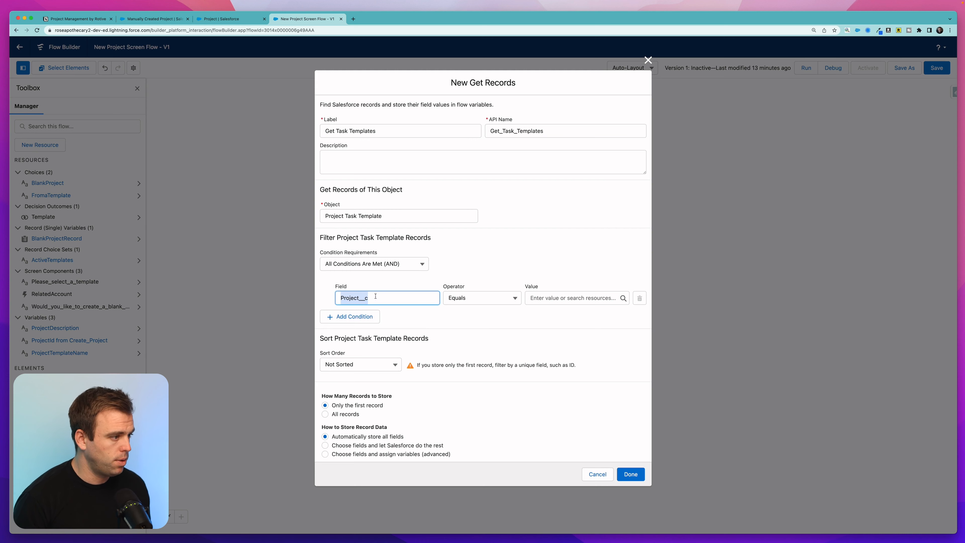
{"action": "left_click", "coordinate": [546, 298]}
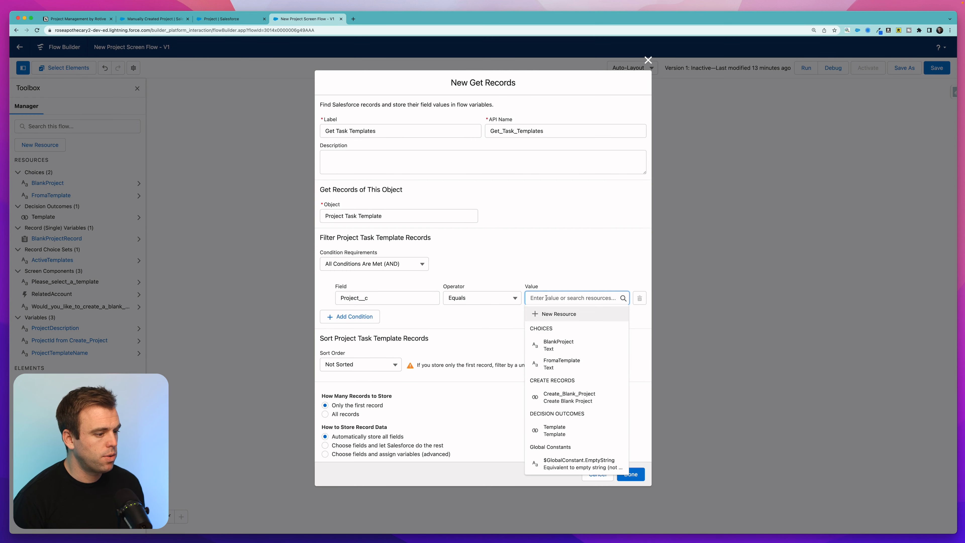
{"action": "scroll", "coordinate": [573, 395], "scroll_direction": "down", "scroll_amount": 5}
{"action": "scroll", "coordinate": [573, 395], "scroll_direction": "down", "scroll_amount": 5}
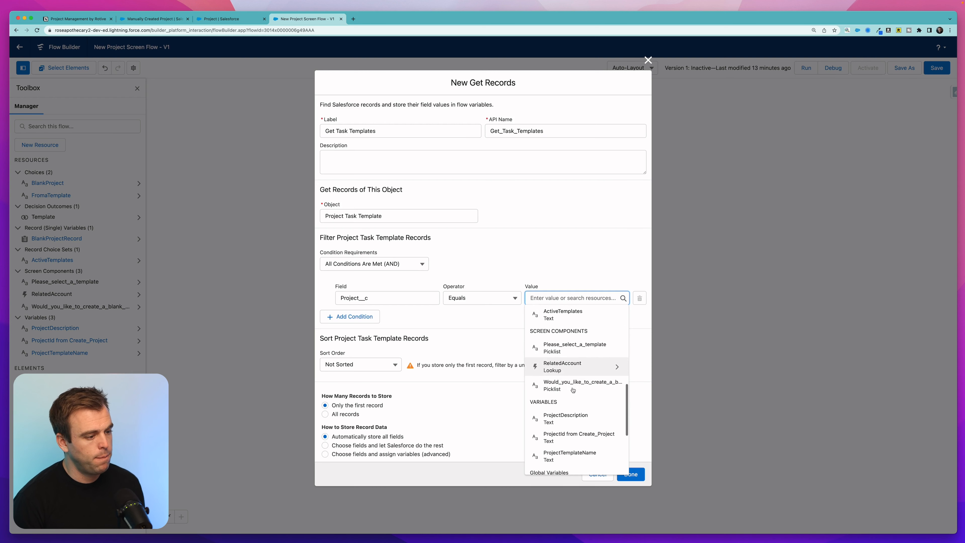
{"action": "scroll", "coordinate": [573, 380], "scroll_direction": "down", "scroll_amount": 1}
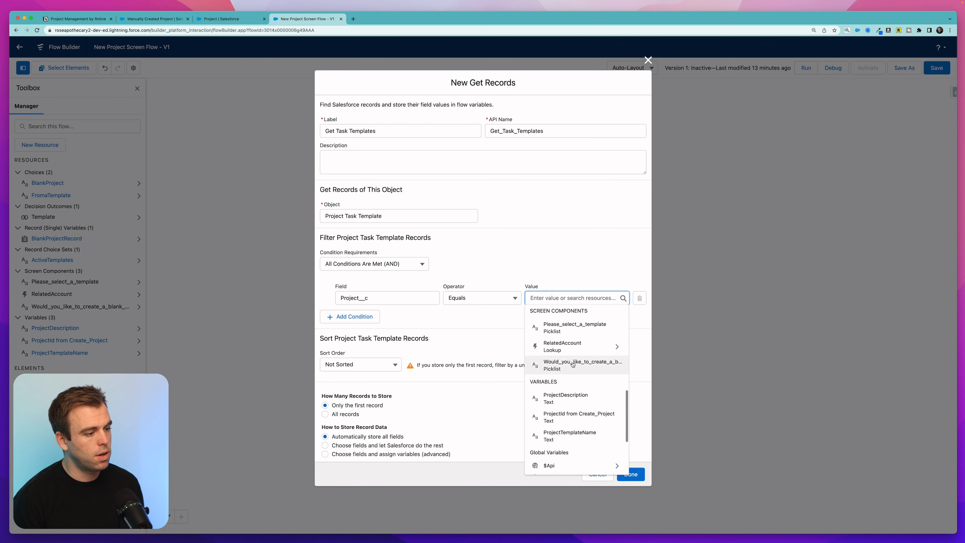
{"action": "left_click", "coordinate": [574, 328]}
{"action": "left_click", "coordinate": [582, 327]}
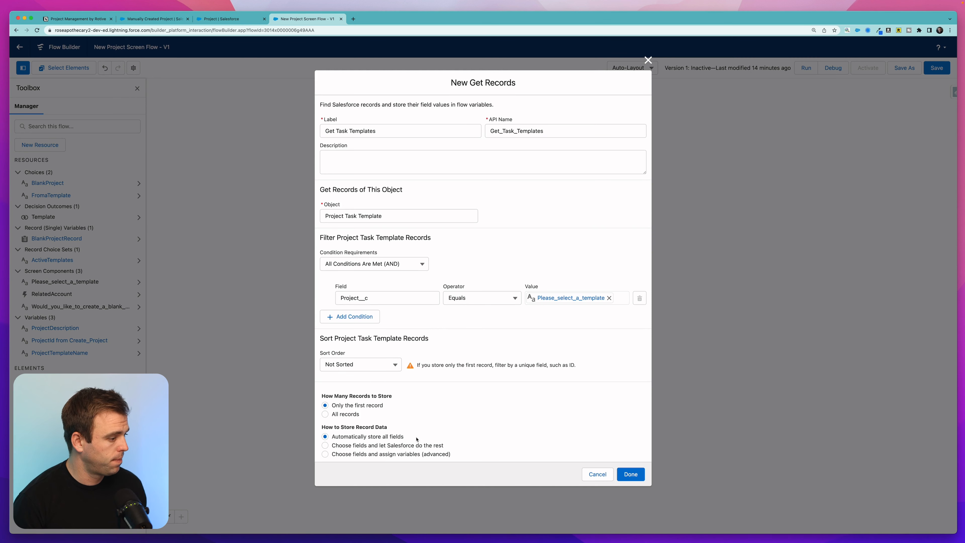
{"action": "left_click", "coordinate": [325, 414]}
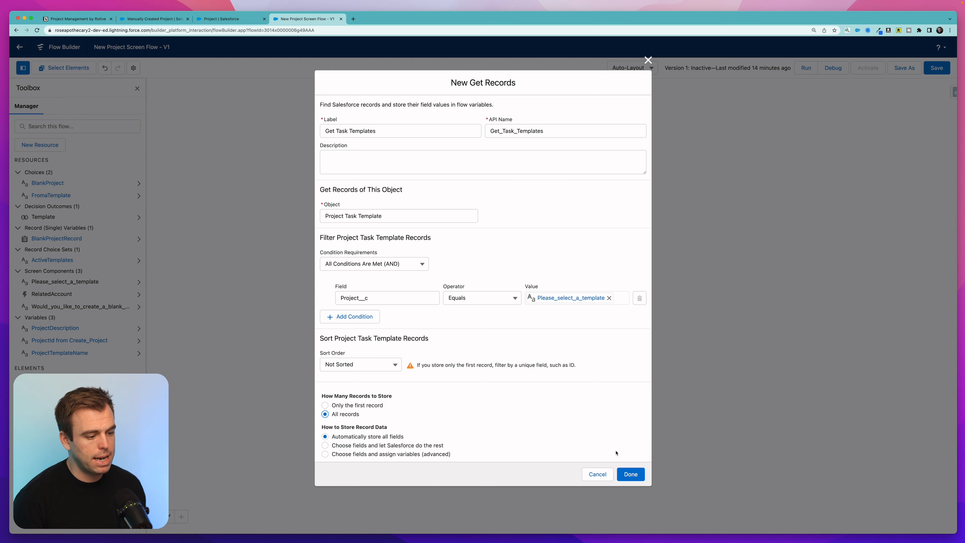
{"action": "left_click", "coordinate": [639, 474]}
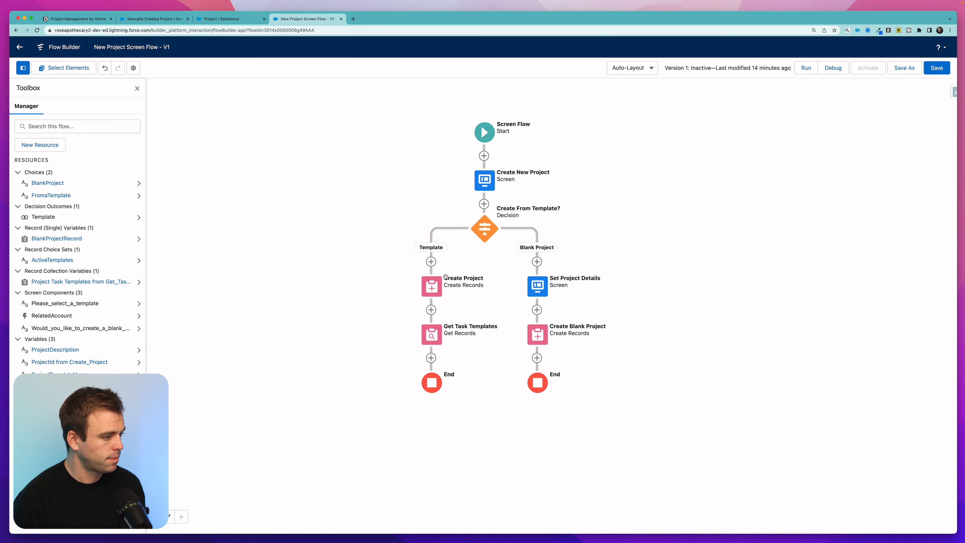
Step: Add a Loop element labelled "For Each Task Template" after Get Task Templates
{"action": "left_click", "coordinate": [432, 358]}
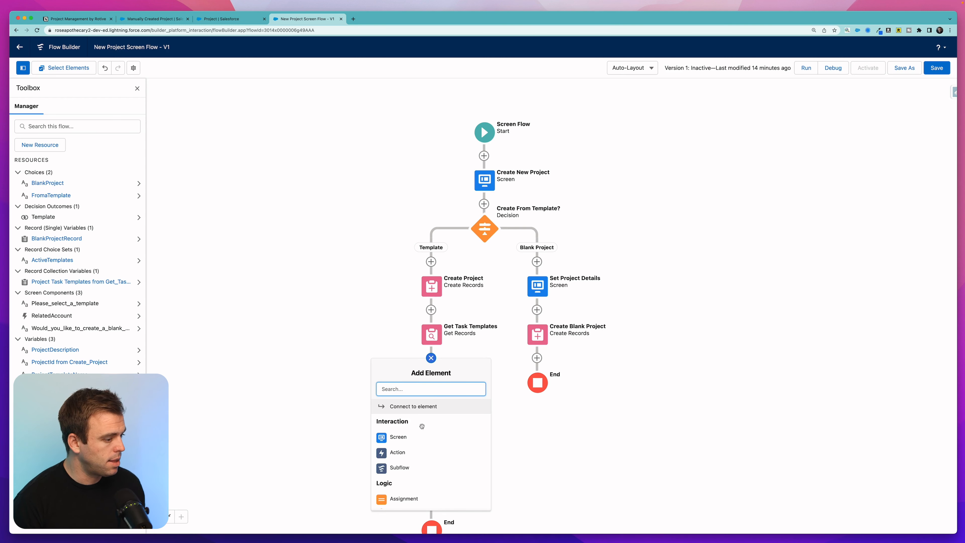
{"action": "scroll", "coordinate": [420, 431], "scroll_direction": "down", "scroll_amount": 3}
{"action": "left_click", "coordinate": [408, 454]}
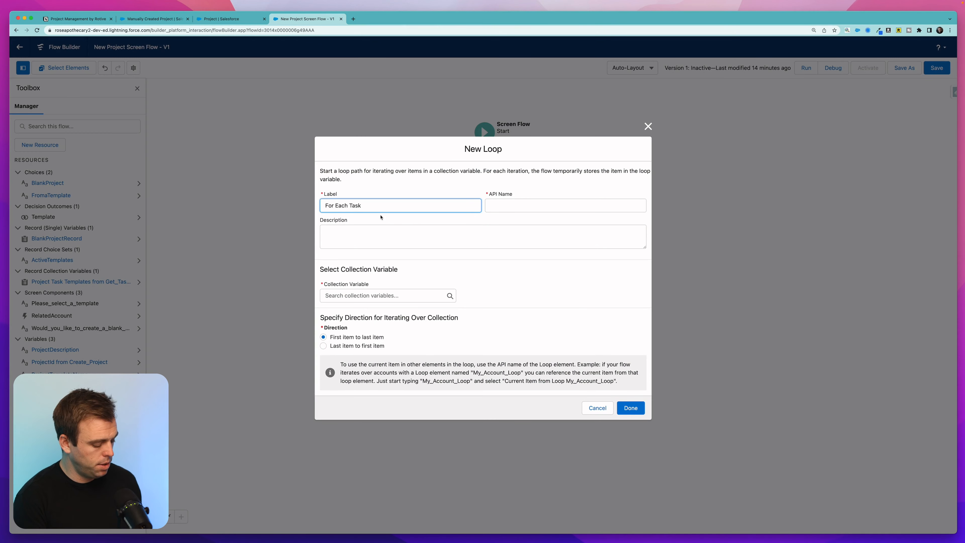
{"action": "type", "text": "Tepl"}
{"action": "key", "text": "BackSpace"}
{"action": "key", "text": "BackSpace"}
{"action": "type", "text": "mplate"}
{"action": "key", "text": "Tab"}
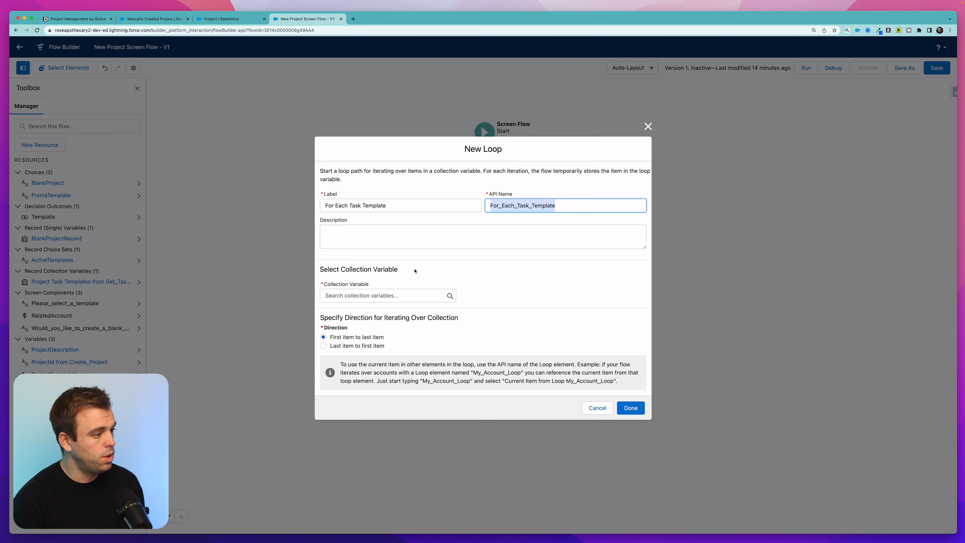
Step: Set the loop's collection variable to the Project Task Templates from Get_Task_Templates and finish the loop
{"action": "left_click", "coordinate": [382, 296]}
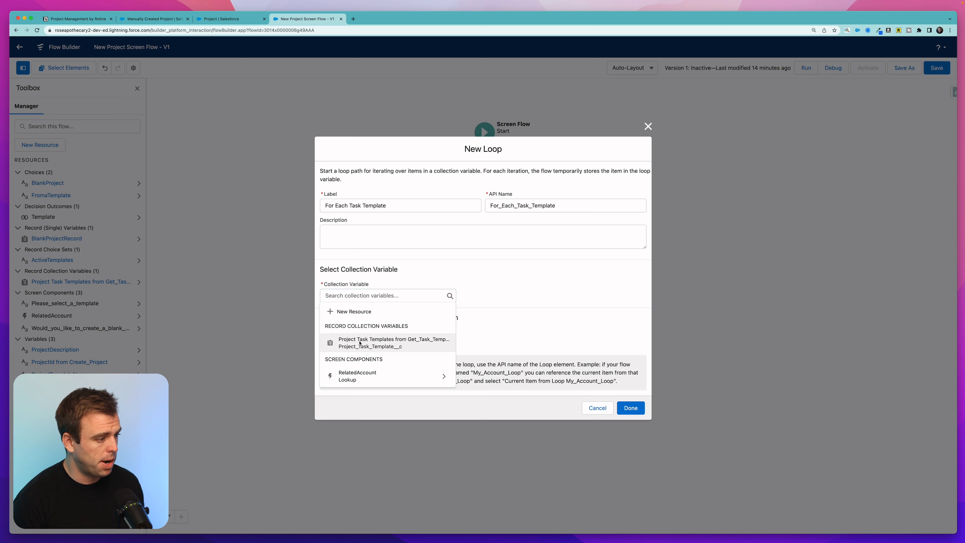
{"action": "left_click", "coordinate": [368, 343]}
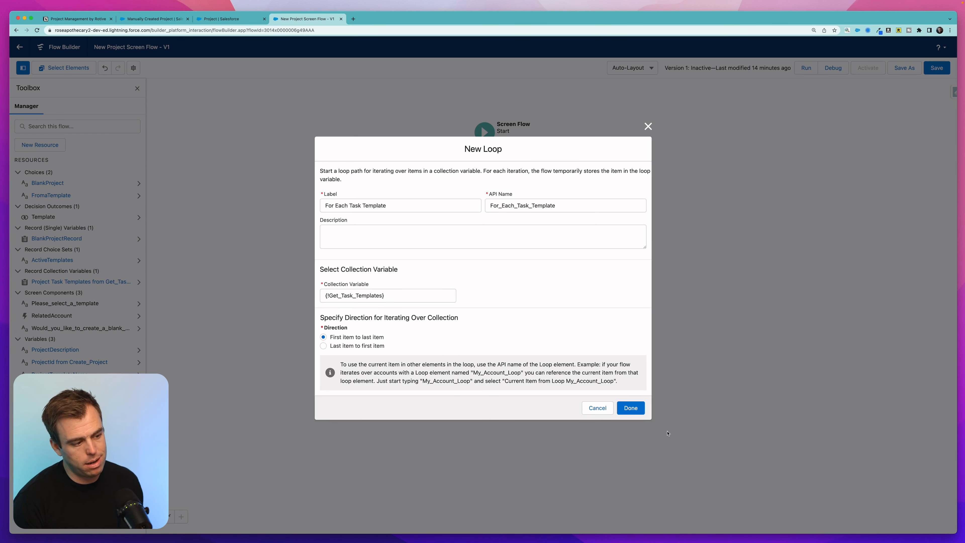
{"action": "left_click", "coordinate": [632, 410]}
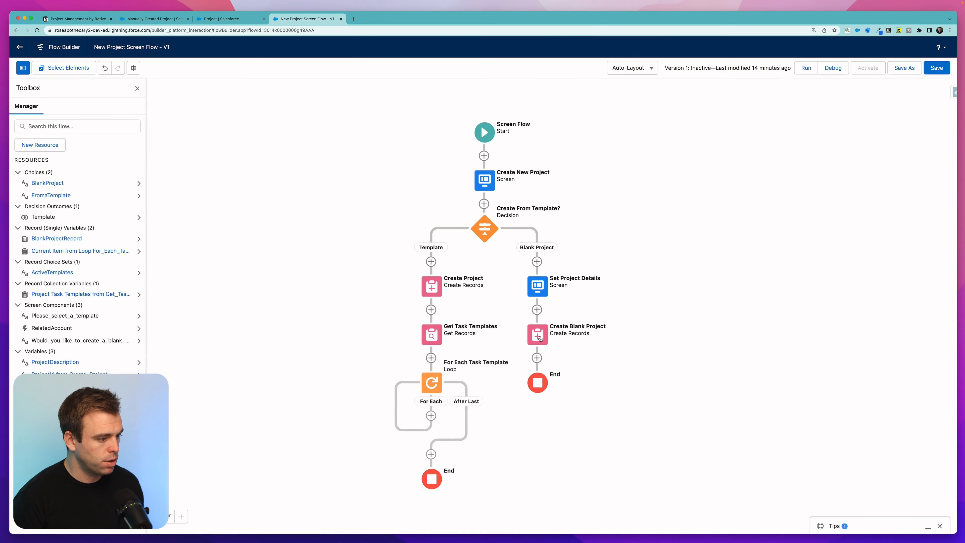
Step: Add an Assignment element labelled "Assign Task Values" on the For Each path of the task template loop
{"action": "left_click_drag", "start_coordinate": [524, 452], "coordinate": [544, 390]}
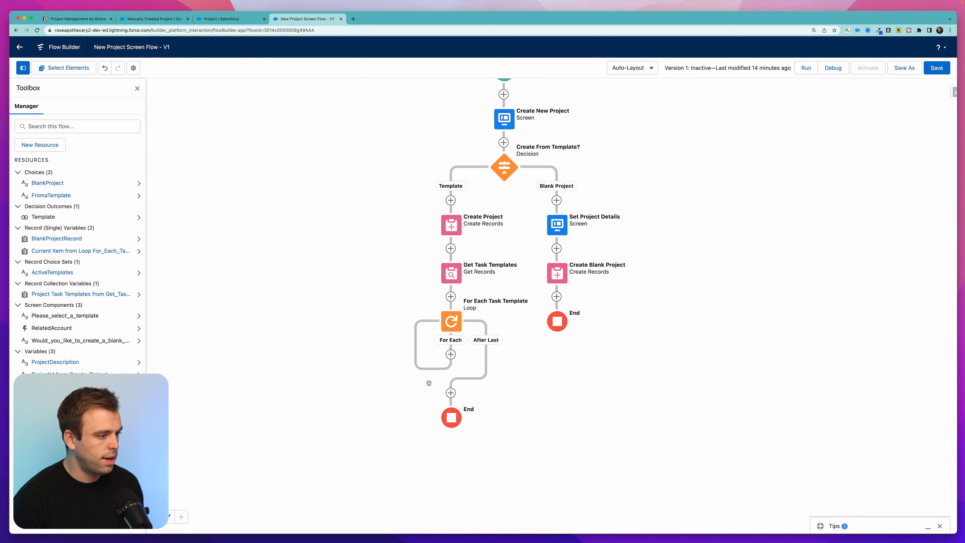
{"action": "left_click_drag", "start_coordinate": [401, 383], "coordinate": [423, 363]}
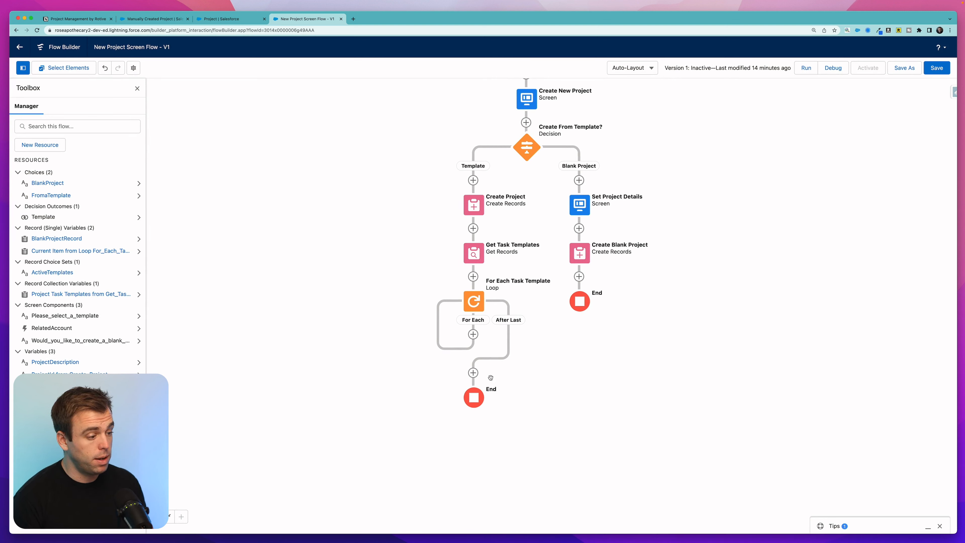
{"action": "left_click", "coordinate": [473, 335]}
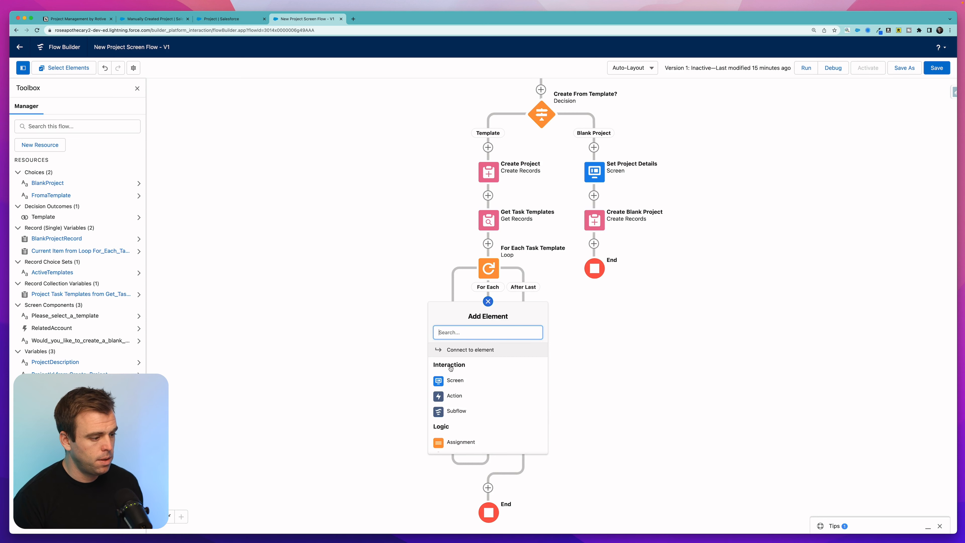
{"action": "left_click", "coordinate": [452, 442]}
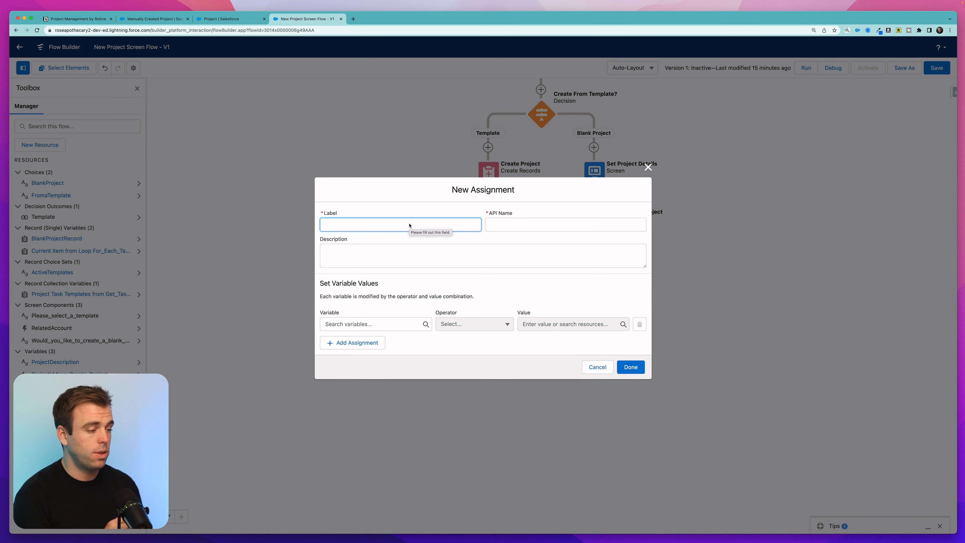
{"action": "type", "text": "Assign Task Values"}
{"action": "key", "text": "Tab"}
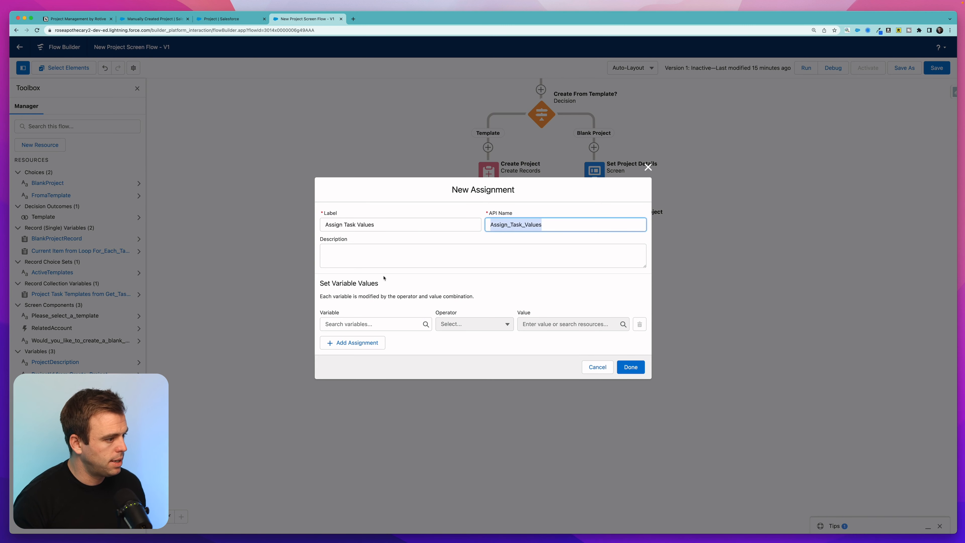
Step: Start a new Variable resource for the assignment's variable and give it the API name ATask
{"action": "left_click", "coordinate": [355, 324]}
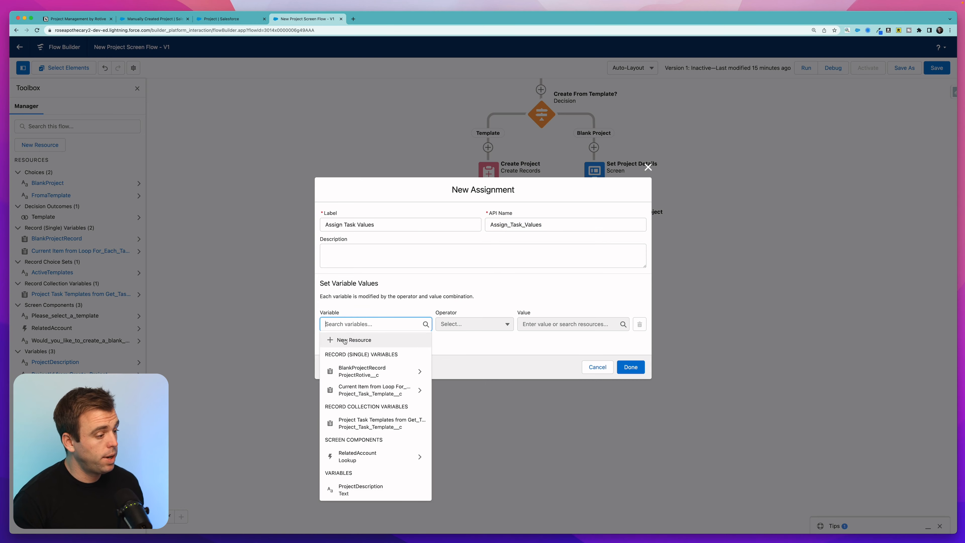
{"action": "left_click", "coordinate": [345, 340]}
{"action": "left_click", "coordinate": [373, 251]}
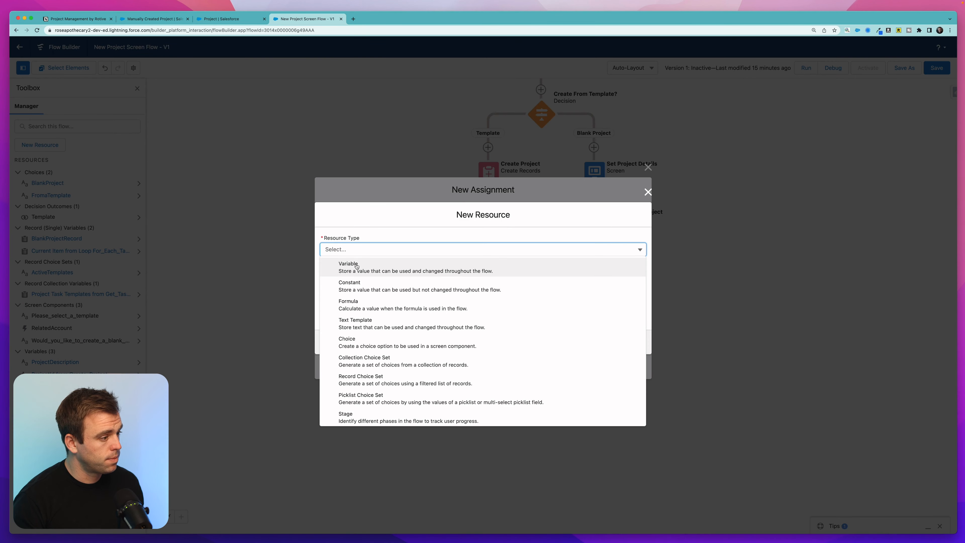
{"action": "left_click", "coordinate": [360, 263]}
{"action": "left_click", "coordinate": [357, 266]}
{"action": "type", "text": "AK"}
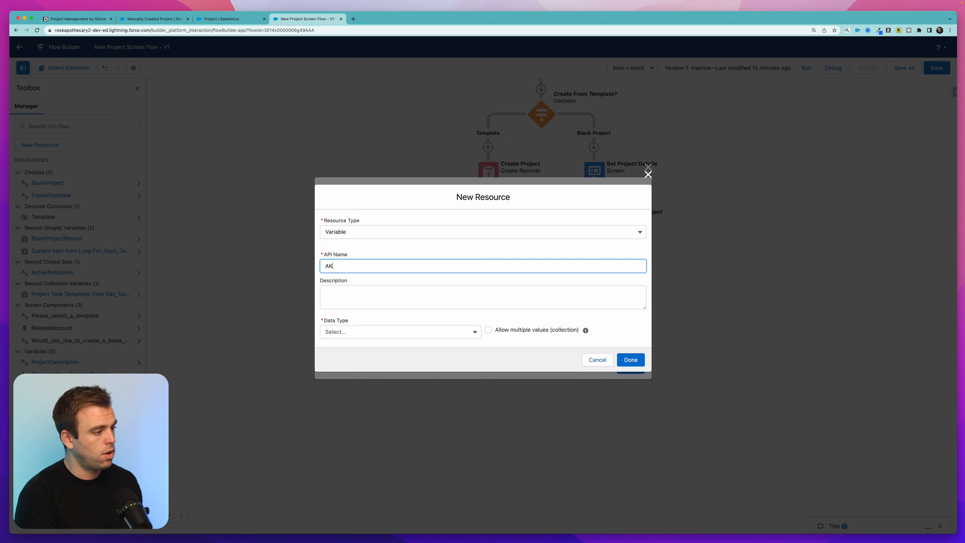
{"action": "type", "text": "ask"}
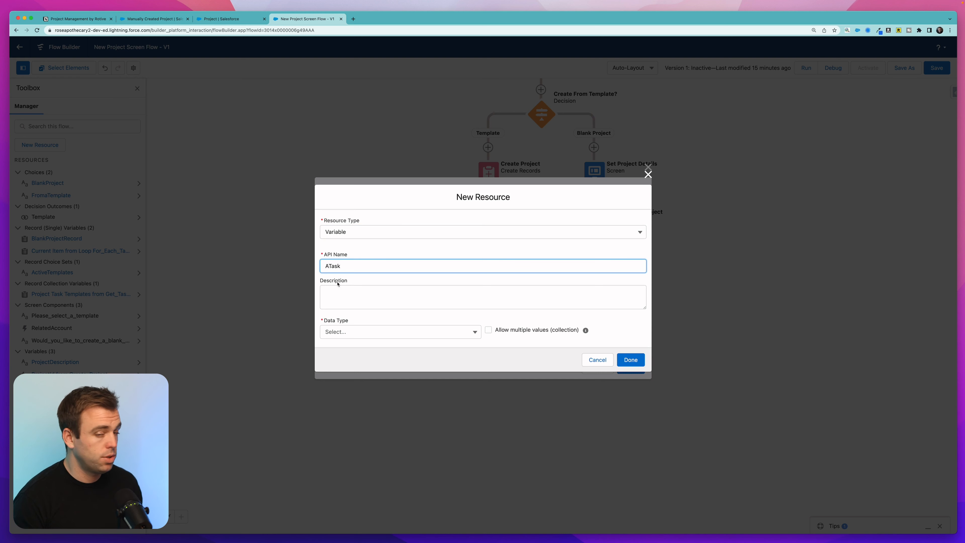
Step: Set the ATask variable's data type to Record and its object to Task, and finish the resource
{"action": "left_click", "coordinate": [347, 332]}
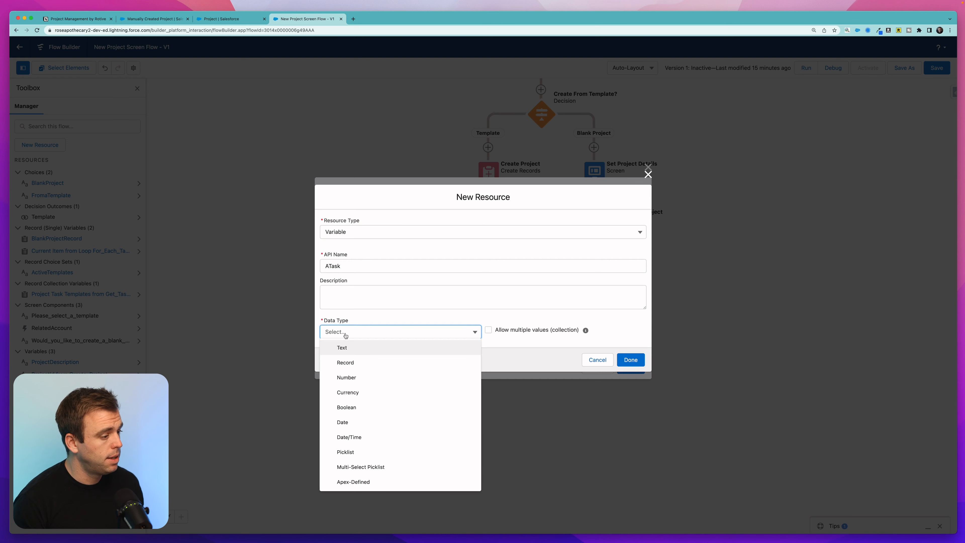
{"action": "left_click", "coordinate": [346, 364]}
{"action": "left_click", "coordinate": [345, 332]}
{"action": "type", "text": "task"}
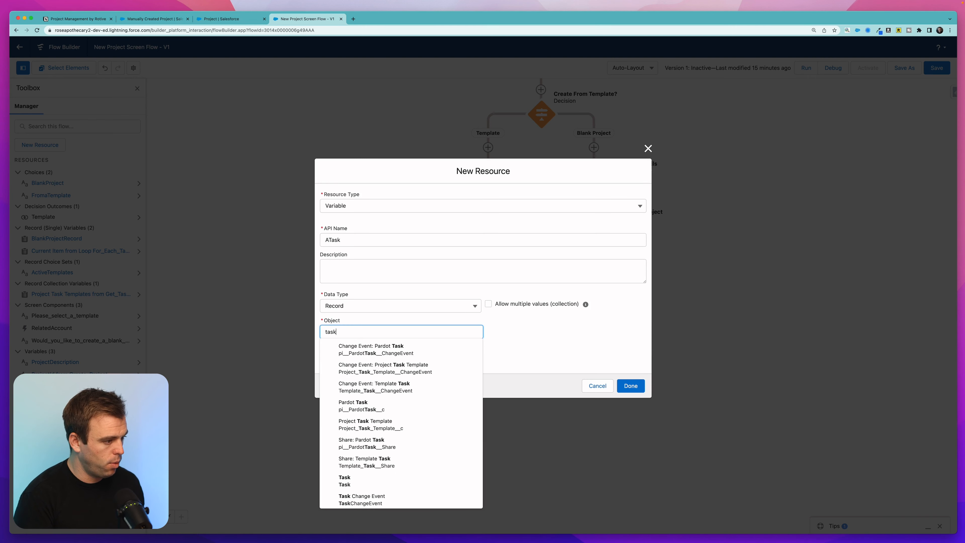
{"action": "left_click", "coordinate": [365, 481]}
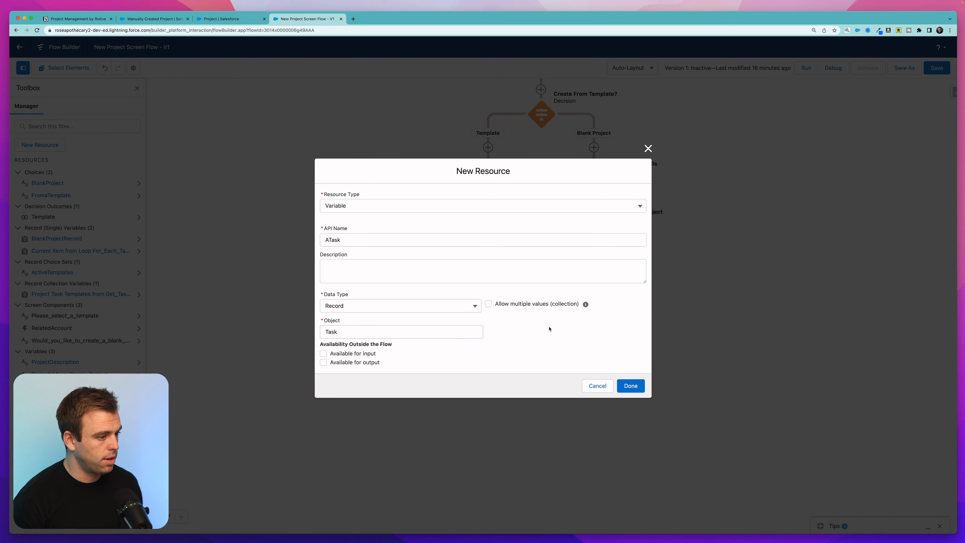
{"action": "left_click", "coordinate": [631, 386]}
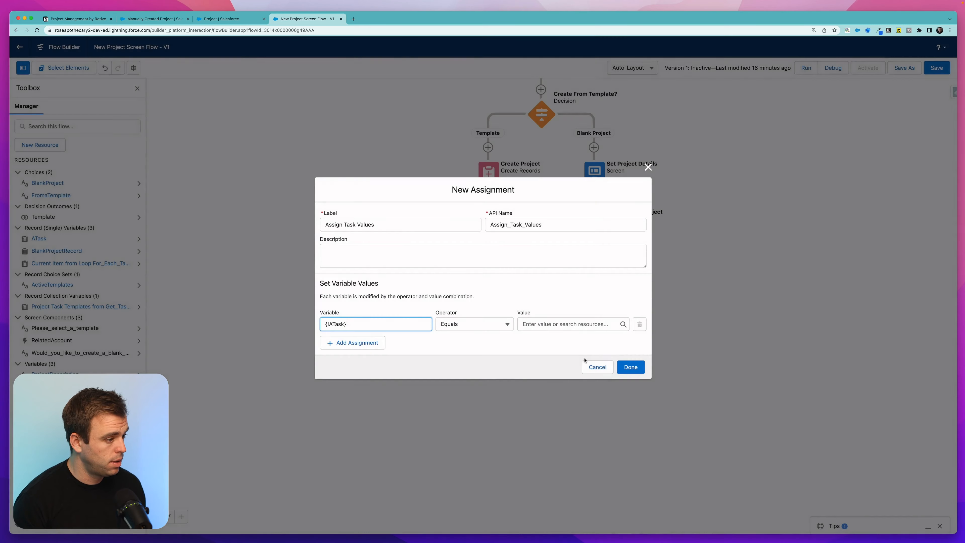
Step: Set the first assignment's variable to the Subject field of ATask
{"action": "left_click", "coordinate": [400, 319]}
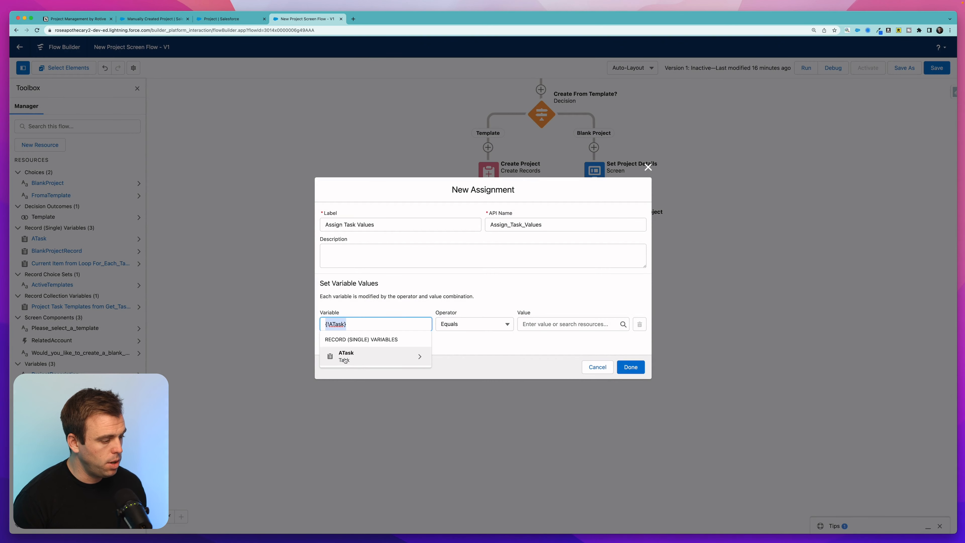
{"action": "left_click", "coordinate": [364, 358]}
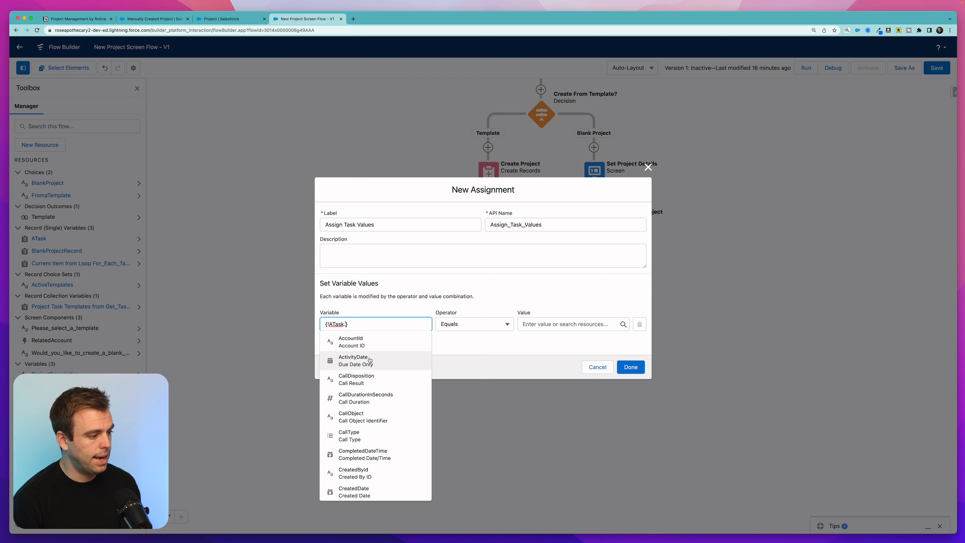
{"action": "scroll", "coordinate": [371, 419], "scroll_direction": "down", "scroll_amount": 1}
{"action": "type", "text": "sub"}
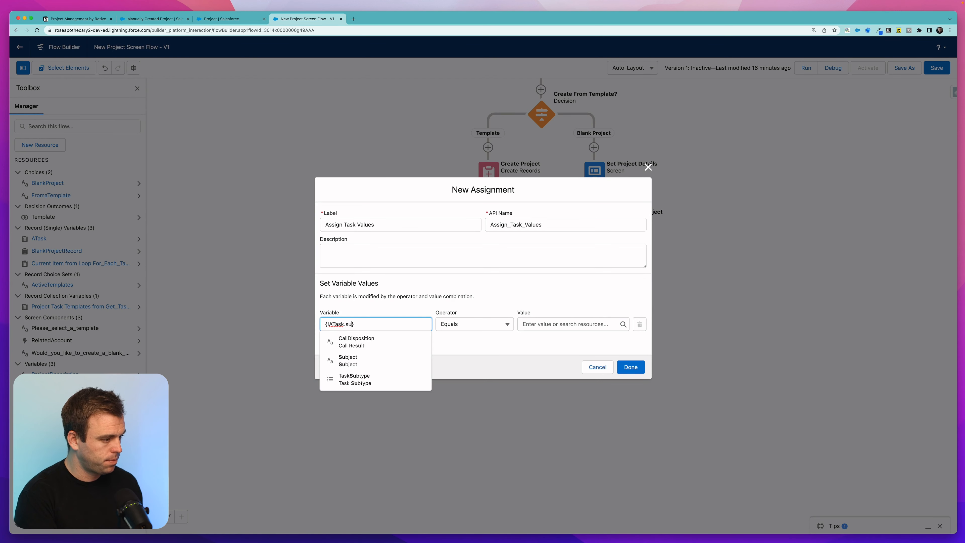
{"action": "type", "text": "j"}
{"action": "left_click", "coordinate": [388, 344]}
Step: Add a second assignment whose variable is the ActivityDate (Due Date Only) field of ATask
{"action": "left_click", "coordinate": [345, 340]}
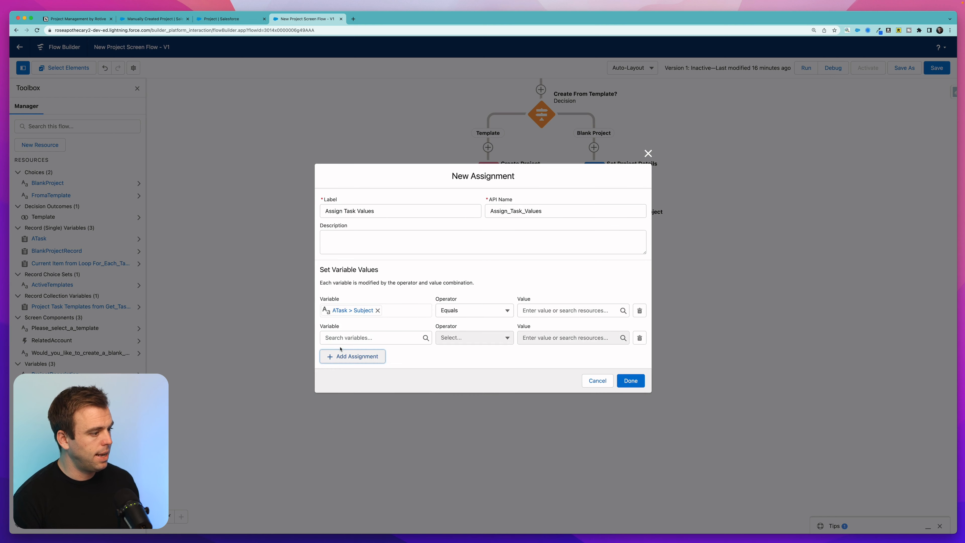
{"action": "left_click", "coordinate": [340, 339]}
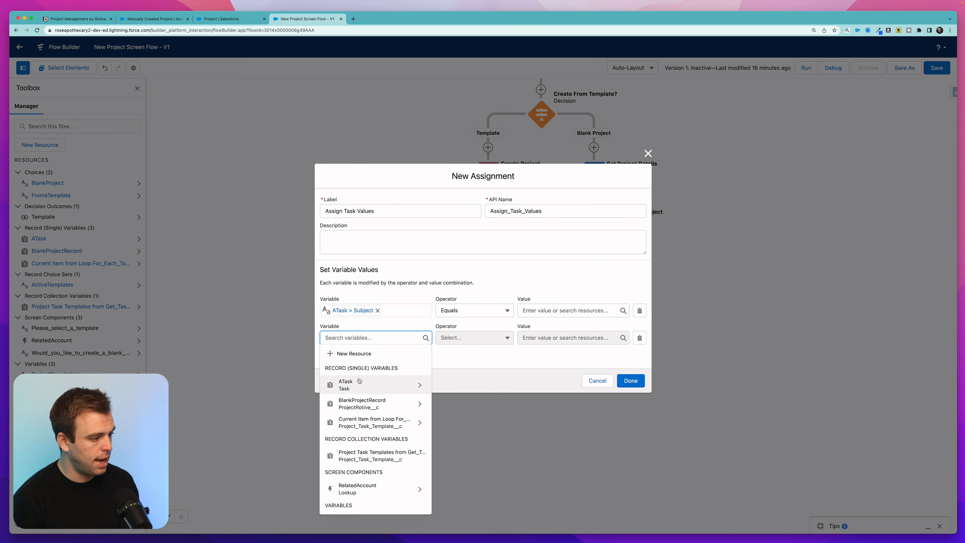
{"action": "left_click", "coordinate": [349, 388]}
{"action": "type", "text": "d"}
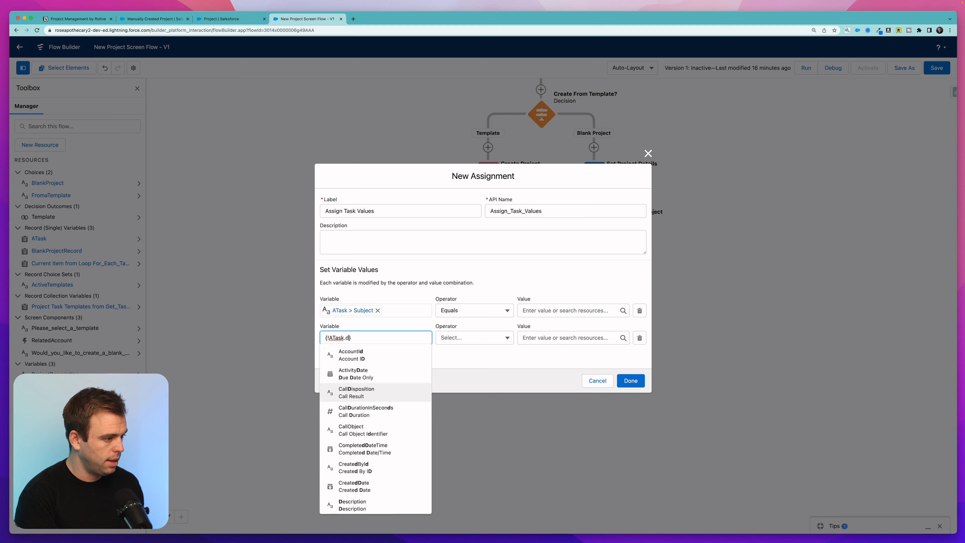
{"action": "type", "text": "u"}
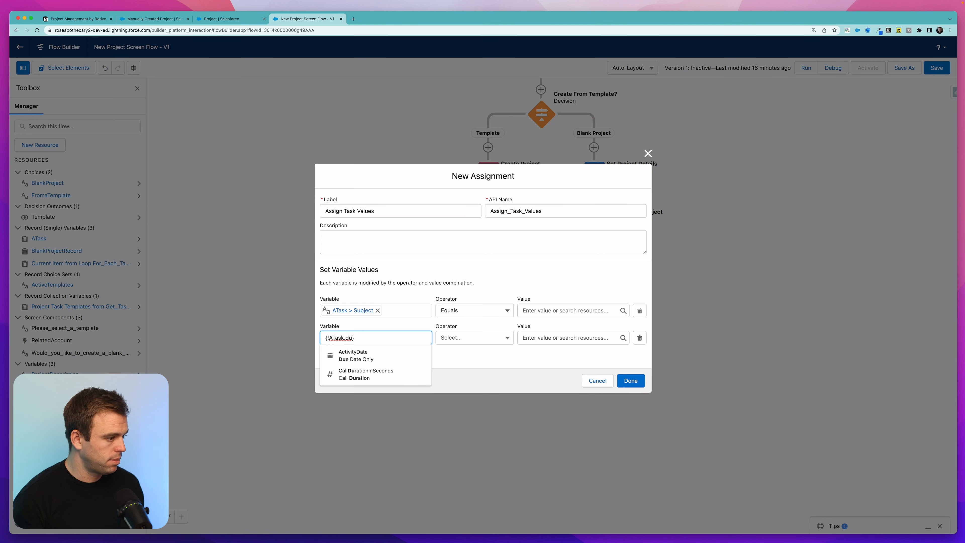
{"action": "left_click", "coordinate": [363, 356]}
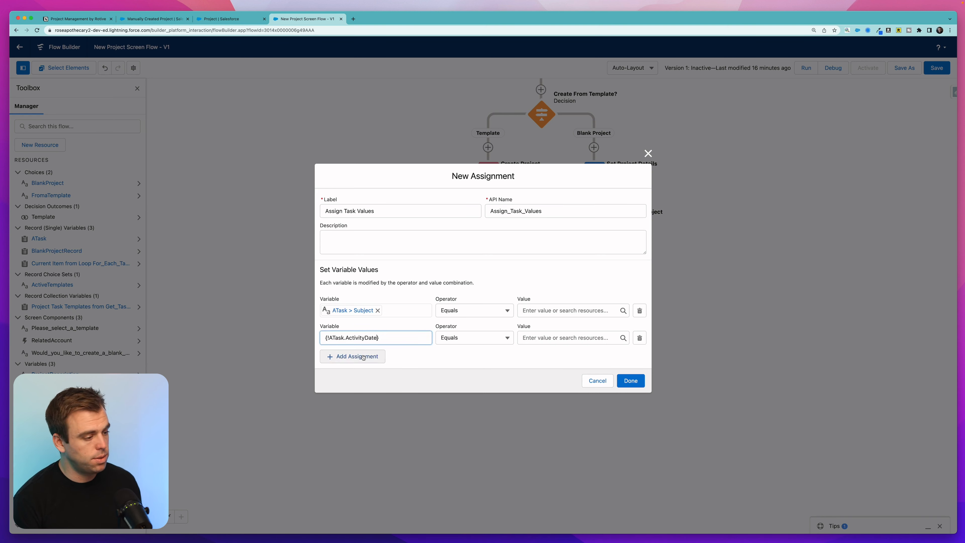
Step: Add a third assignment whose variable is the Description field of ATask
{"action": "left_click", "coordinate": [358, 357]}
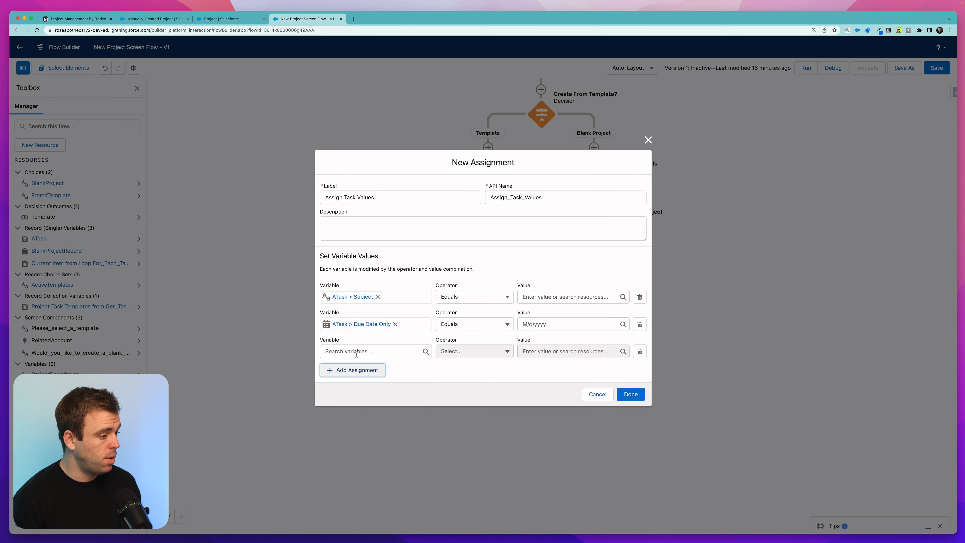
{"action": "left_click", "coordinate": [356, 354]}
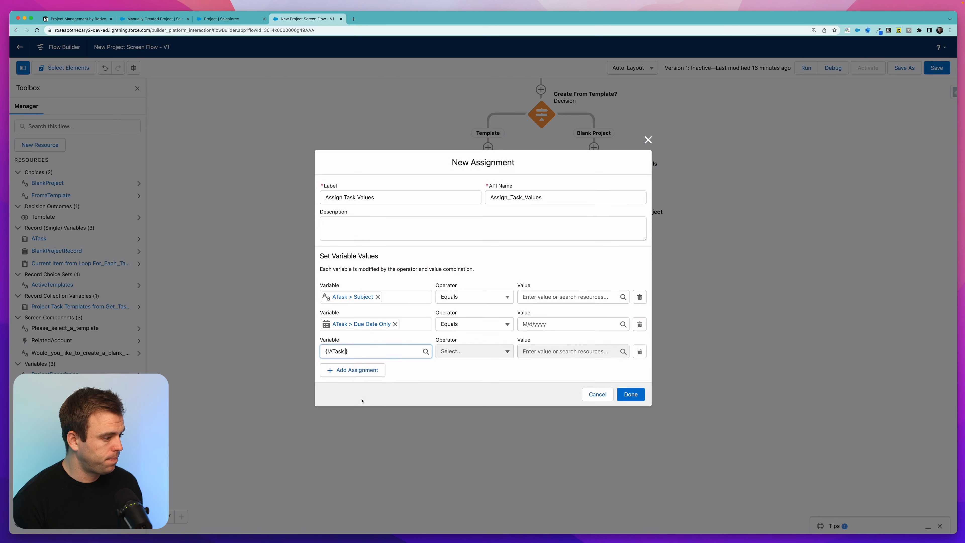
{"action": "left_click", "coordinate": [363, 396]}
{"action": "type", "text": "desc"}
{"action": "left_click", "coordinate": [353, 369]}
Step: Add a fourth assignment for the Status field of ATask and set its value to Not Started
{"action": "left_click", "coordinate": [353, 369]}
{"action": "left_click", "coordinate": [340, 364]}
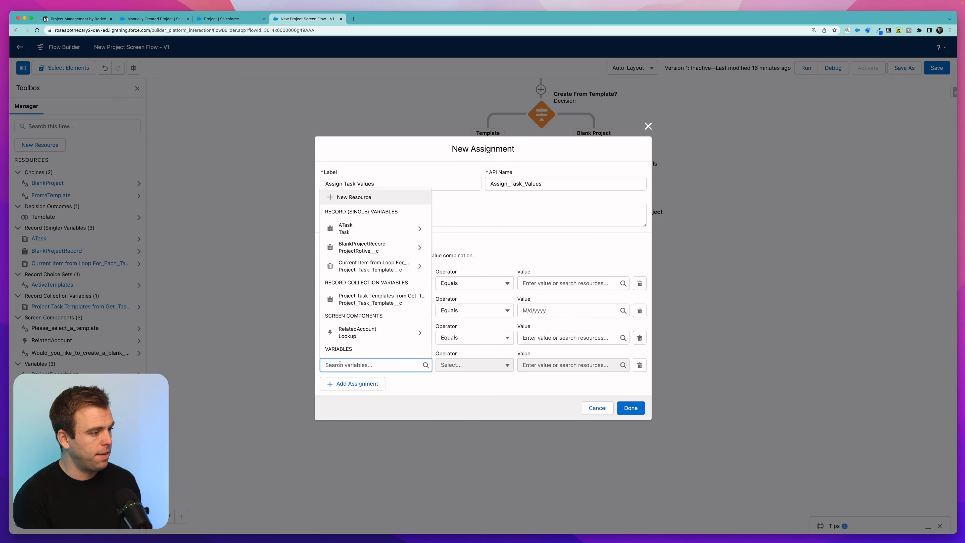
{"action": "type", "text": "atus"}
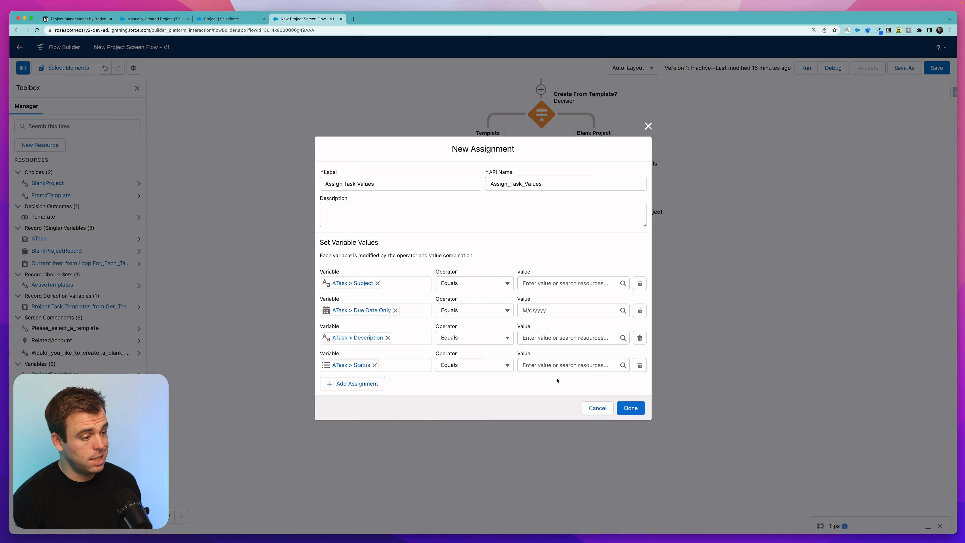
{"action": "left_click", "coordinate": [553, 366]}
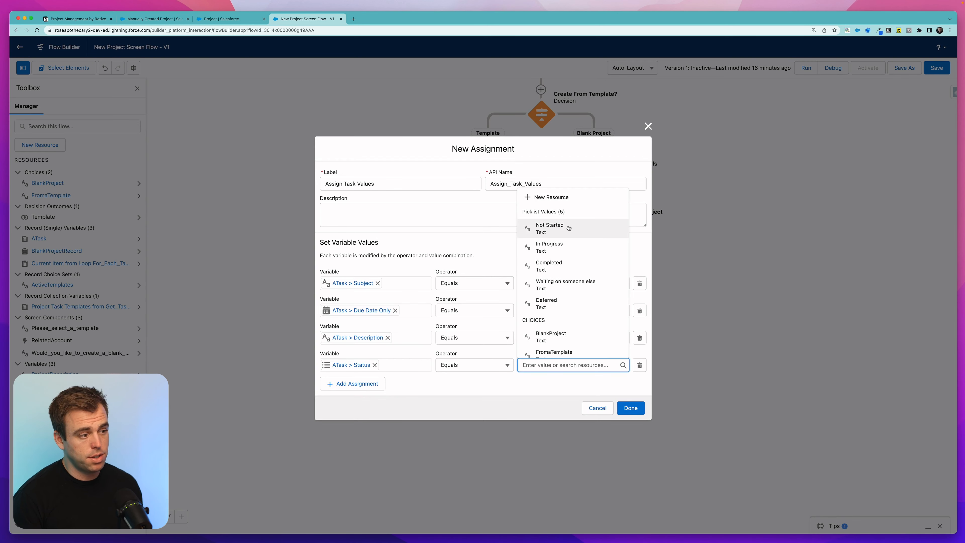
{"action": "left_click", "coordinate": [568, 229]}
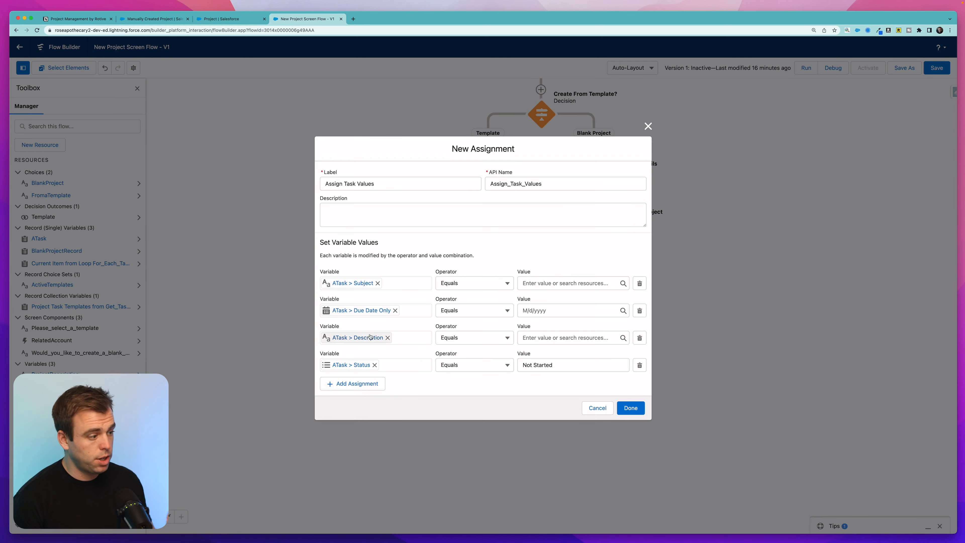
Step: Set the value for ATask's Description to Description__c of the current item from the For_Each_Task_Template loop
{"action": "left_click", "coordinate": [536, 340]}
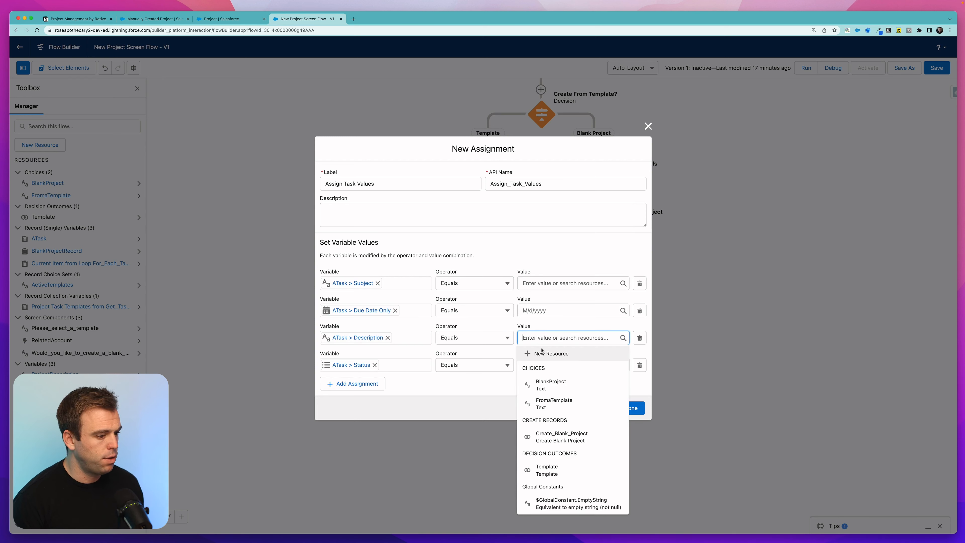
{"action": "scroll", "coordinate": [551, 403], "scroll_direction": "down", "scroll_amount": 10}
{"action": "scroll", "coordinate": [554, 408], "scroll_direction": "down", "scroll_amount": 2}
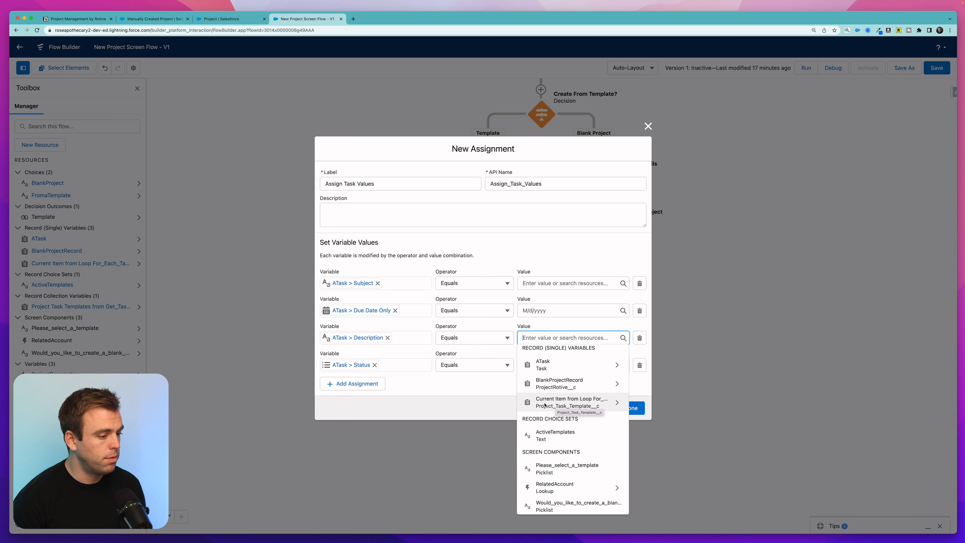
{"action": "left_click", "coordinate": [548, 402]}
{"action": "scroll", "coordinate": [546, 395], "scroll_direction": "down", "scroll_amount": 4}
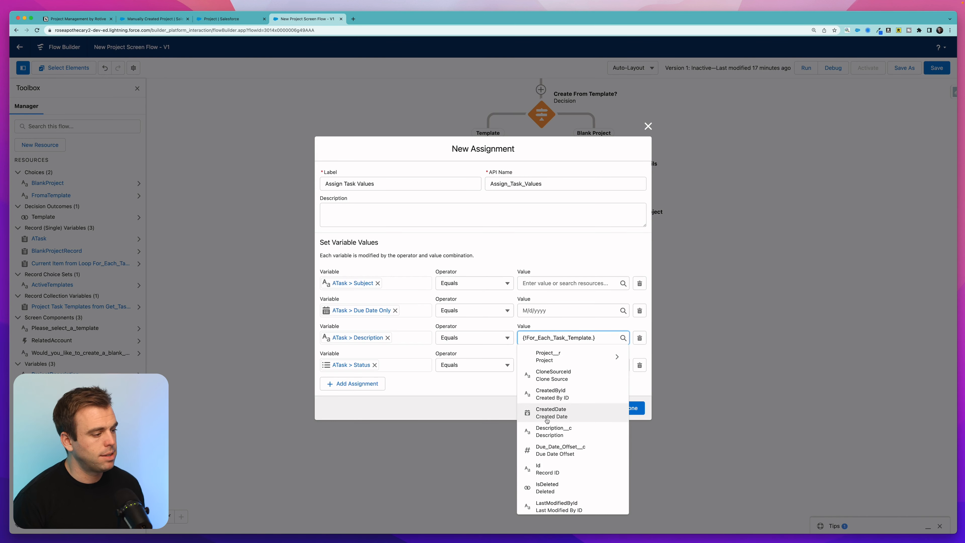
{"action": "type", "text": "des"}
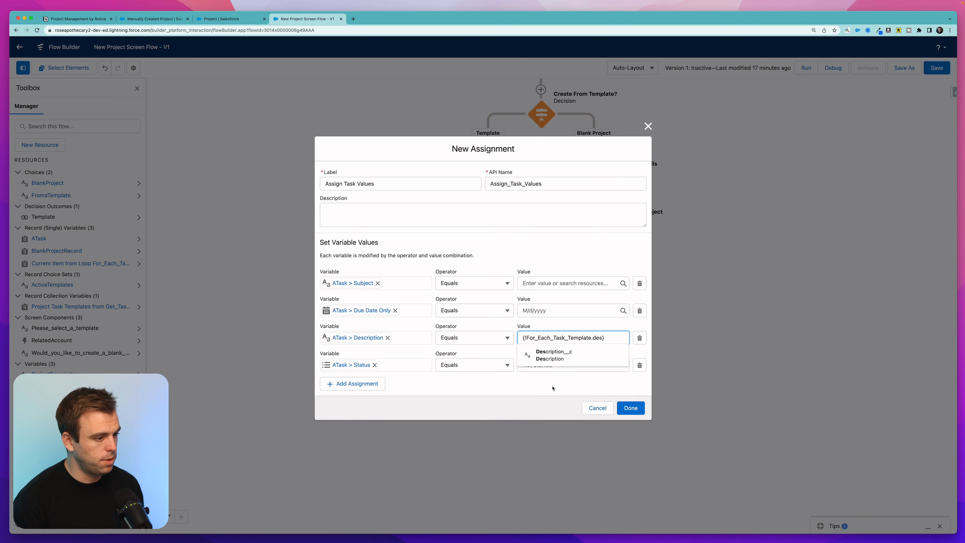
{"action": "left_click", "coordinate": [555, 355]}
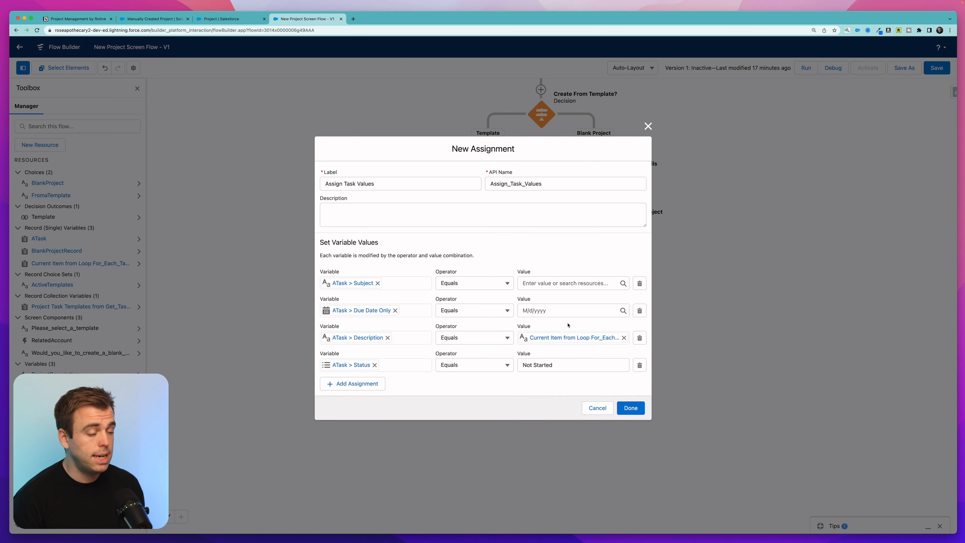
Step: Set the value for ATask's Subject to the Name field of the current item from the For_Each_Task_Template loop
{"action": "left_click", "coordinate": [533, 284]}
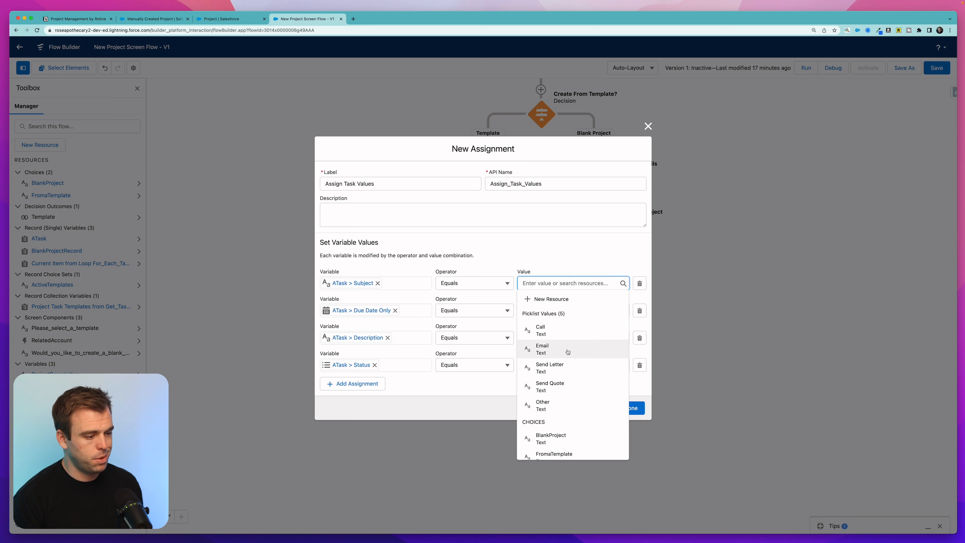
{"action": "scroll", "coordinate": [568, 351], "scroll_direction": "down", "scroll_amount": 8}
{"action": "scroll", "coordinate": [561, 410], "scroll_direction": "down", "scroll_amount": 5}
{"action": "left_click", "coordinate": [567, 395]}
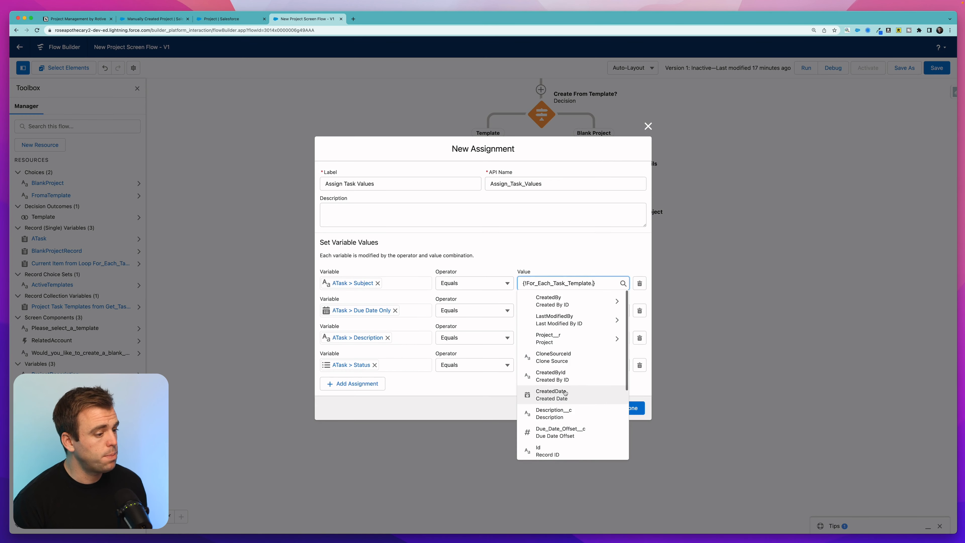
{"action": "scroll", "coordinate": [555, 381], "scroll_direction": "down", "scroll_amount": 3}
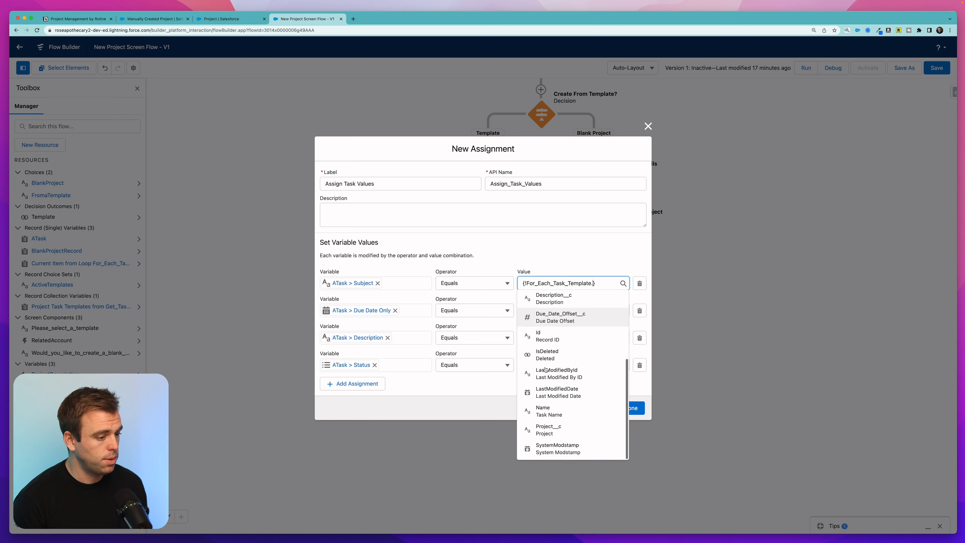
{"action": "left_click", "coordinate": [556, 412]}
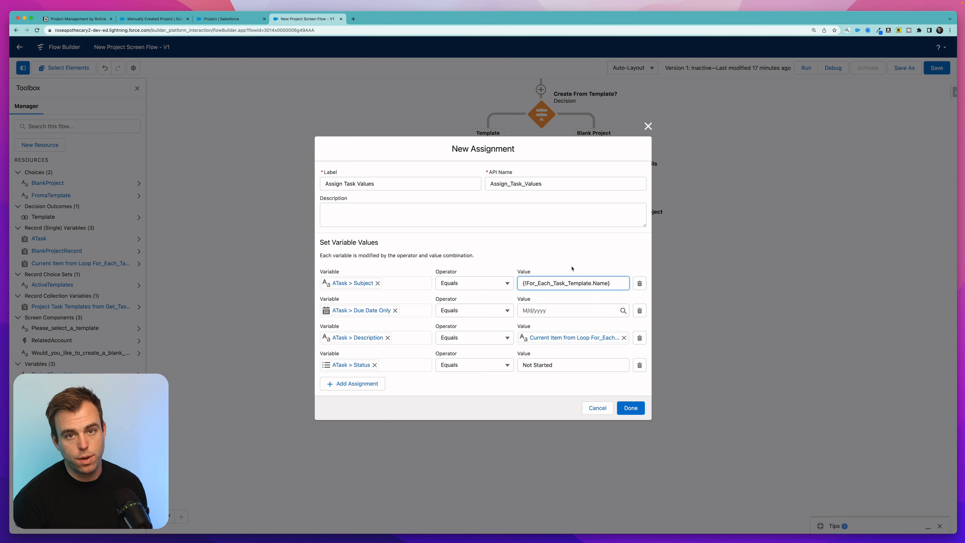
{"action": "left_click", "coordinate": [548, 320]}
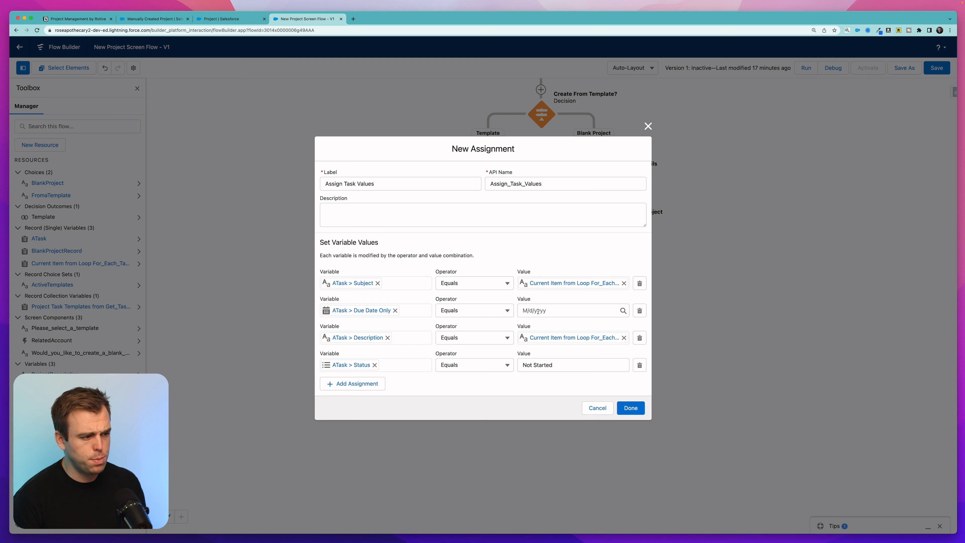
Step: Start a new resource as the value for ATask's Due Date Only assignment
{"action": "left_click", "coordinate": [538, 311]}
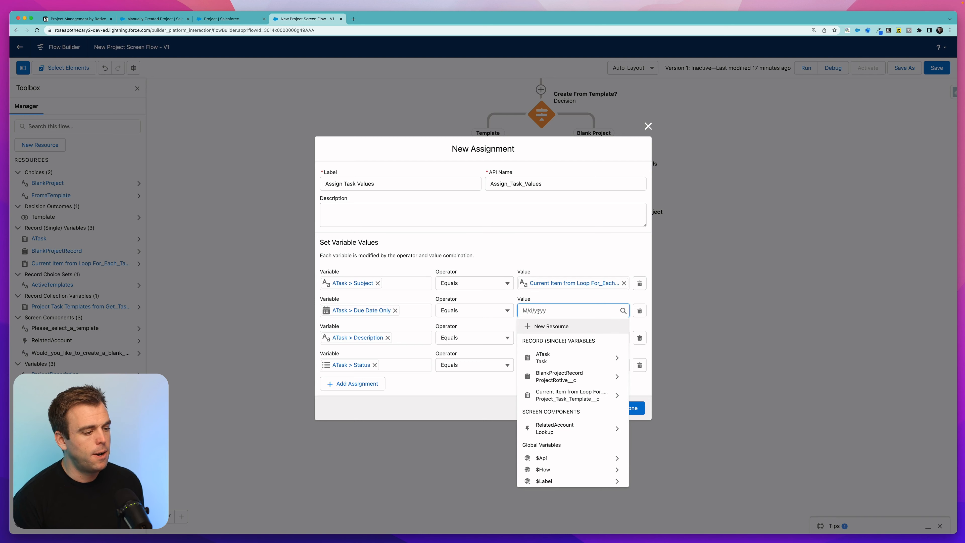
{"action": "left_click", "coordinate": [541, 327]}
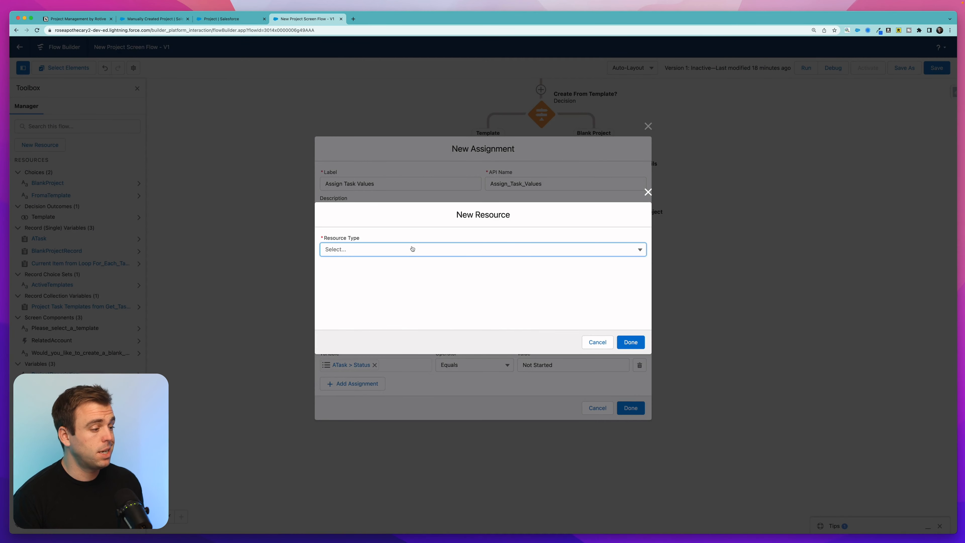
{"action": "left_click", "coordinate": [412, 249]}
{"action": "left_click", "coordinate": [390, 267]}
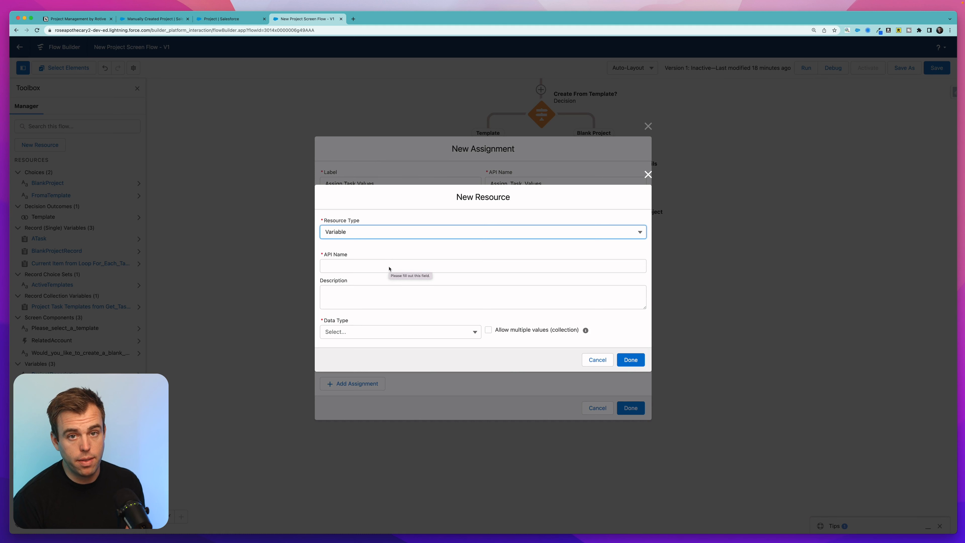
{"action": "left_click", "coordinate": [383, 264]}
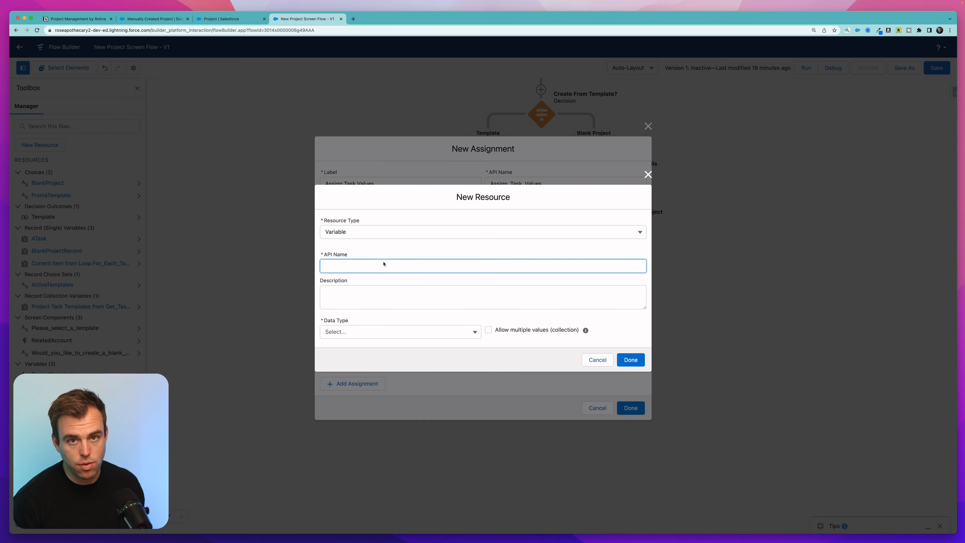
{"action": "type", "text": "Due"}
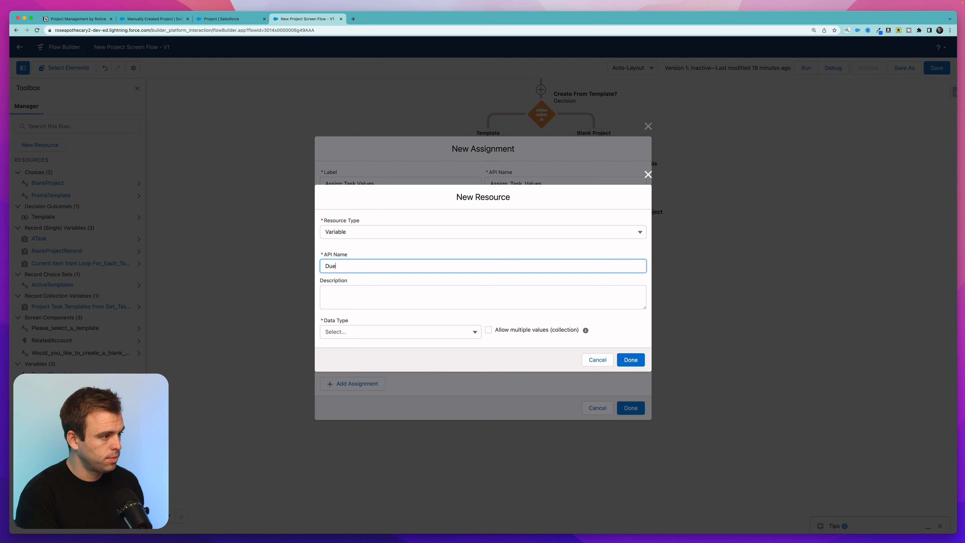
{"action": "type", "text": "DateFomrula"}
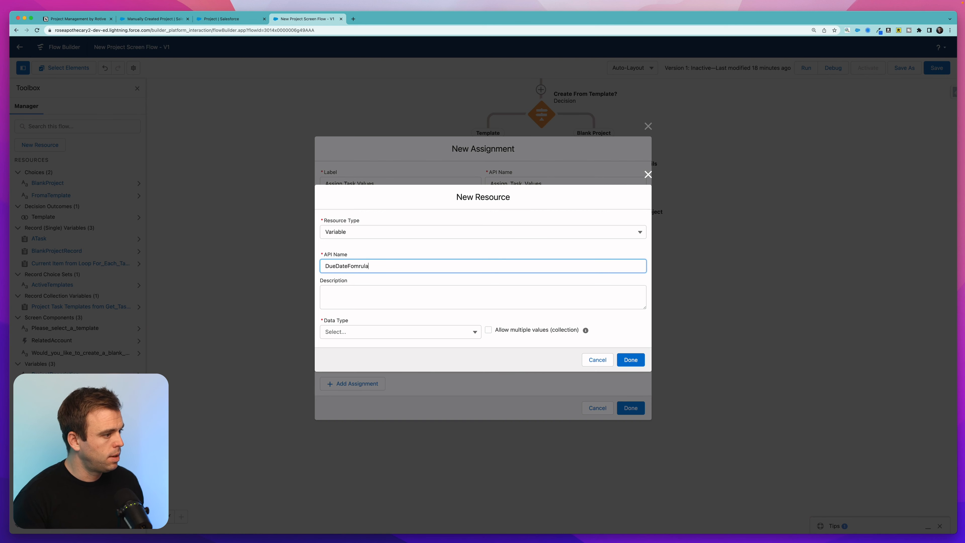
Step: Make the new resource a Formula with the API name DueDateFormula and the data type Date
{"action": "left_click", "coordinate": [369, 232]}
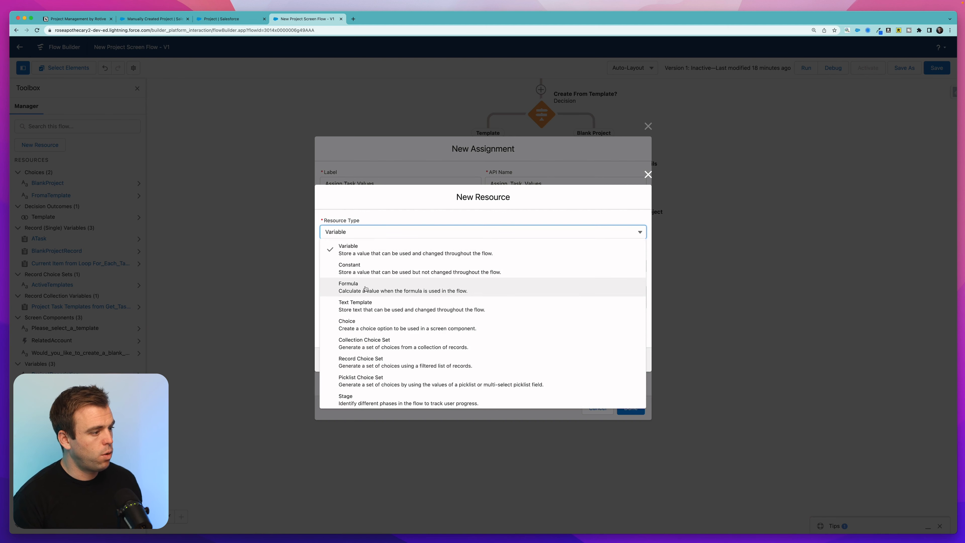
{"action": "left_click", "coordinate": [366, 289]}
{"action": "left_click", "coordinate": [341, 222]}
{"action": "type", "text": "DueDateFOr"}
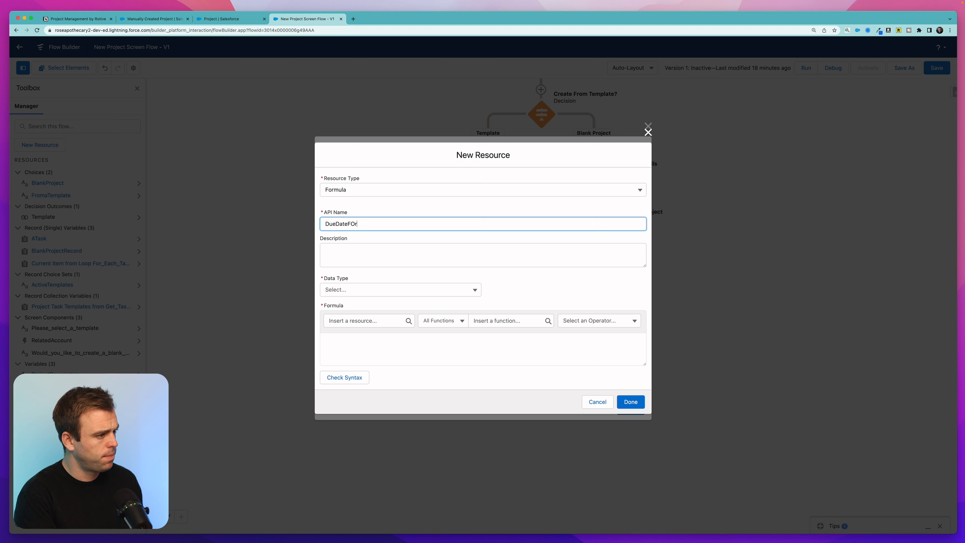
{"action": "key", "text": "BackSpace"}
{"action": "key", "text": "BackSpace"}
{"action": "type", "text": "ormula"}
{"action": "key", "text": "Tab"}
{"action": "key", "text": "Tab"}
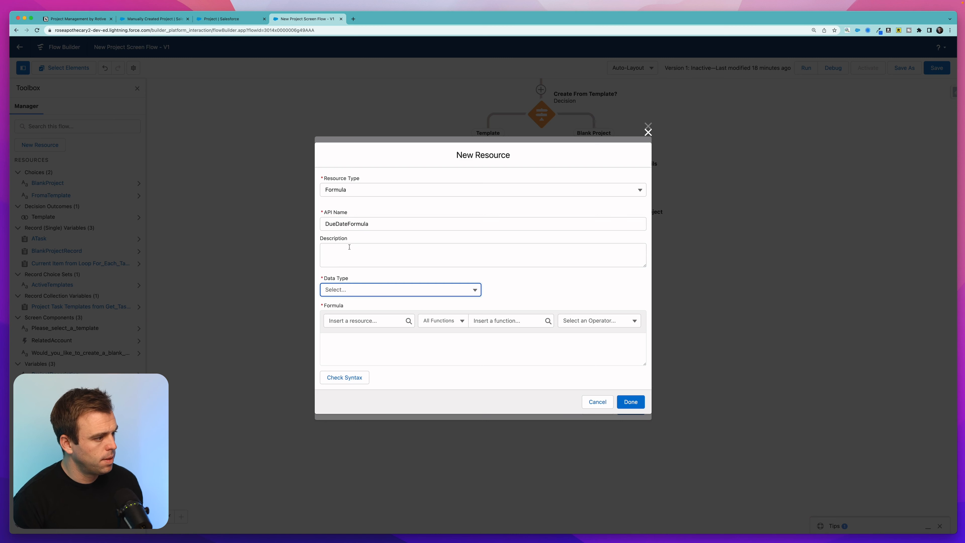
{"action": "left_click", "coordinate": [341, 291]}
{"action": "left_click", "coordinate": [356, 370]}
Step: Enter the formula TODAY() + {!For_Each_Task_Template.Due_Date_Offset__c}, using the current loop item's Due Date Offset field
{"action": "left_click", "coordinate": [352, 349]}
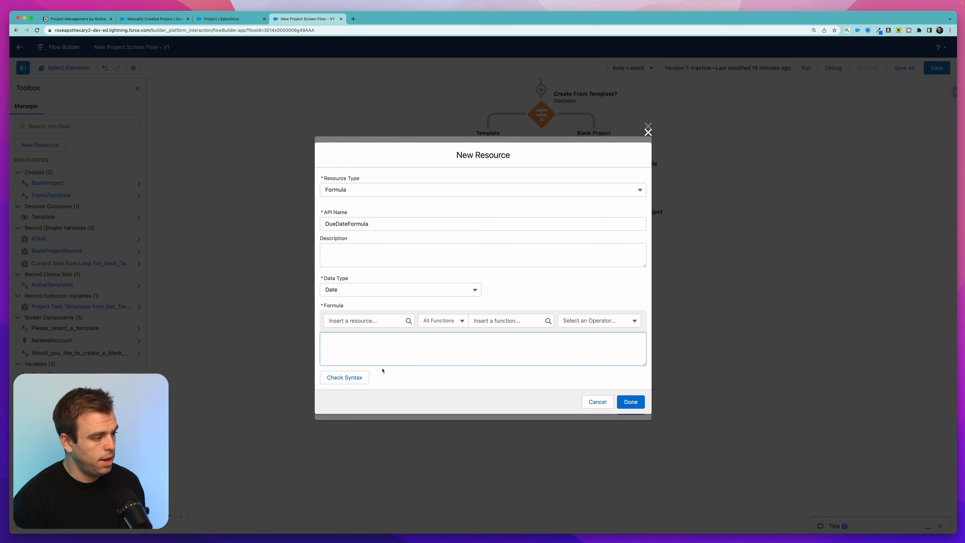
{"action": "type", "text": "TODAY"}
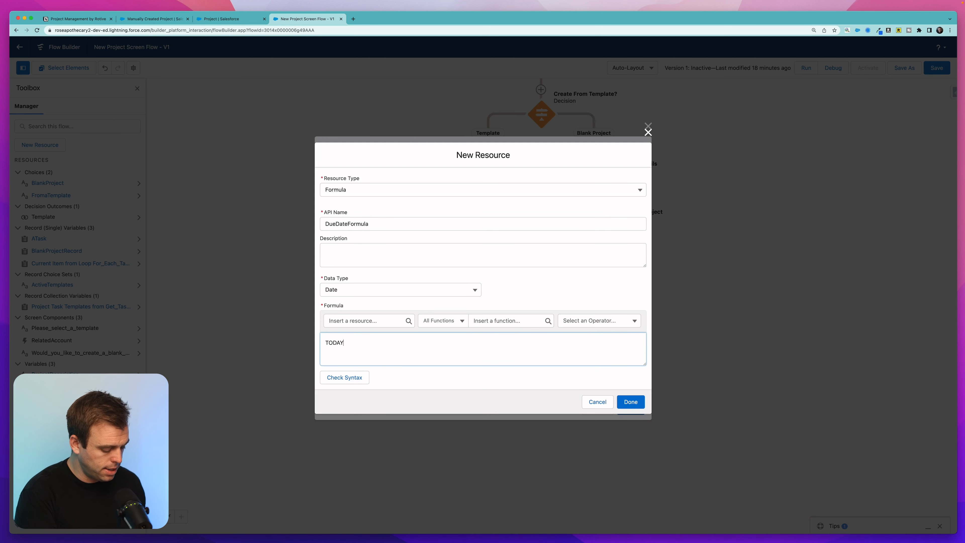
{"action": "type", "text": "()"}
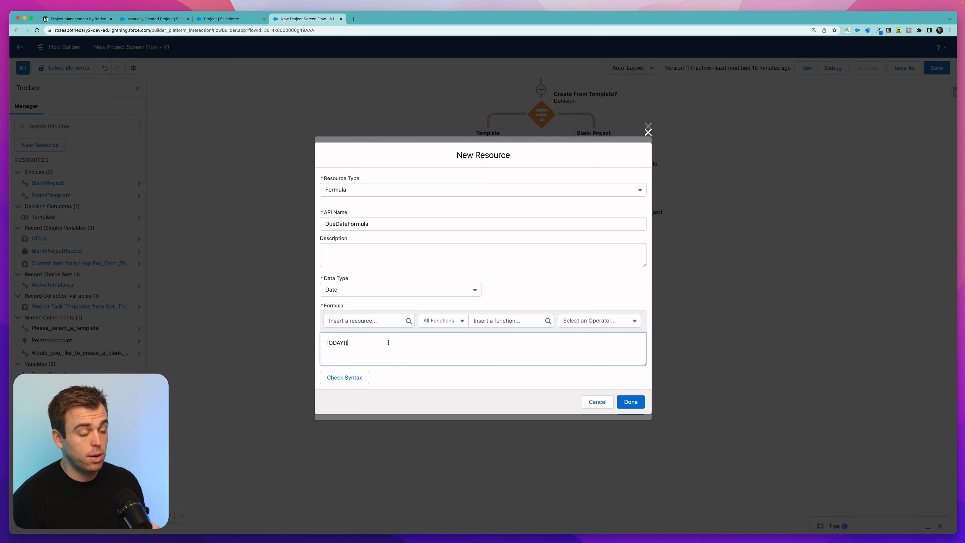
{"action": "type", "text": " +"}
{"action": "left_click", "coordinate": [373, 323]}
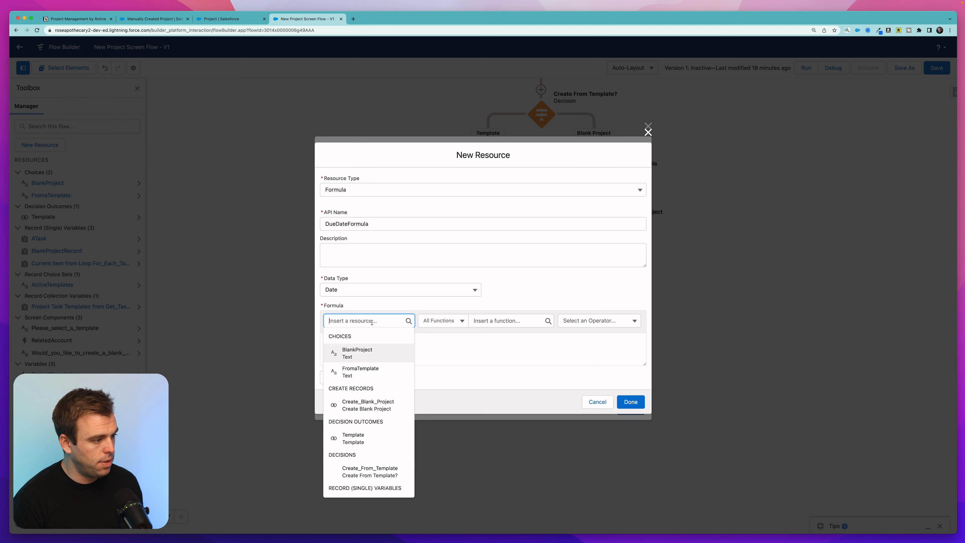
{"action": "scroll", "coordinate": [361, 397], "scroll_direction": "down", "scroll_amount": 3}
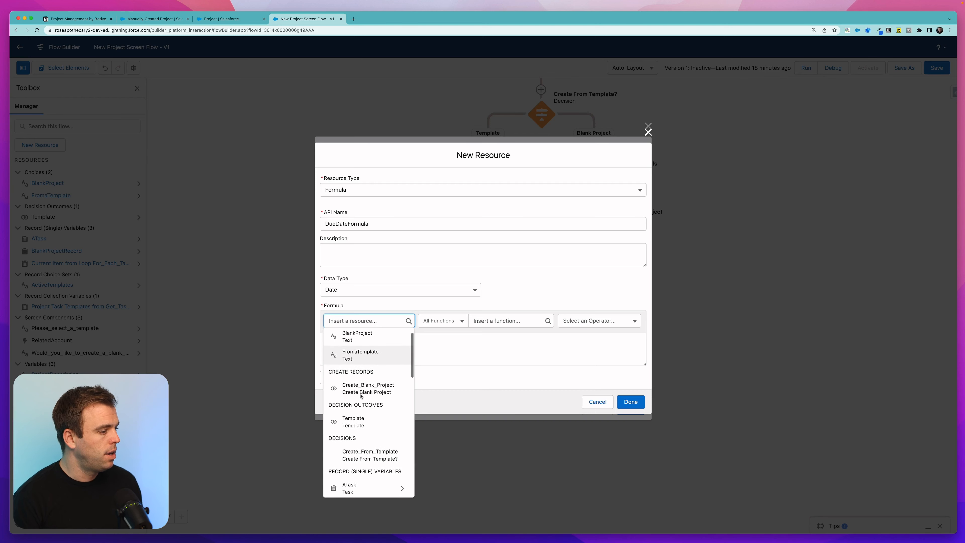
{"action": "scroll", "coordinate": [361, 396], "scroll_direction": "down", "scroll_amount": 4}
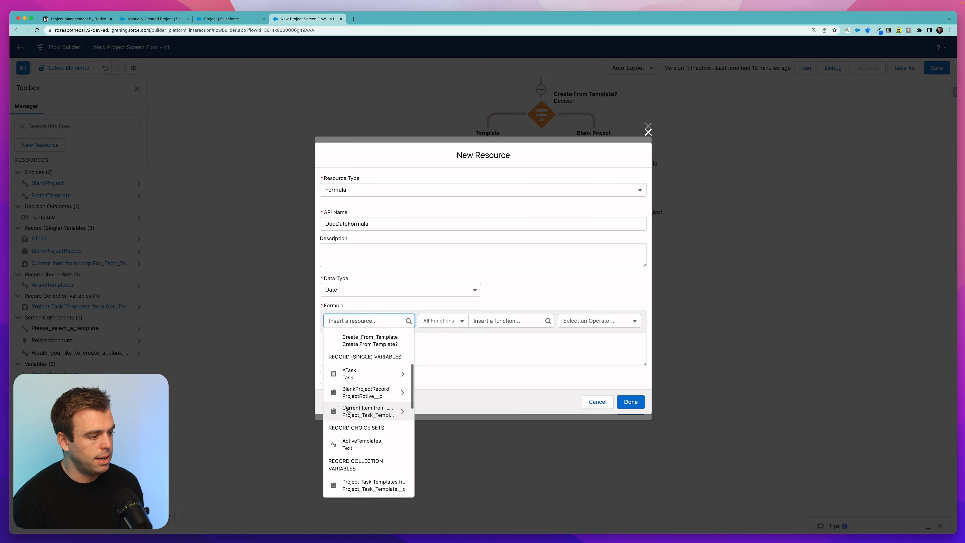
{"action": "left_click", "coordinate": [364, 416]}
{"action": "scroll", "coordinate": [365, 416], "scroll_direction": "down", "scroll_amount": 4}
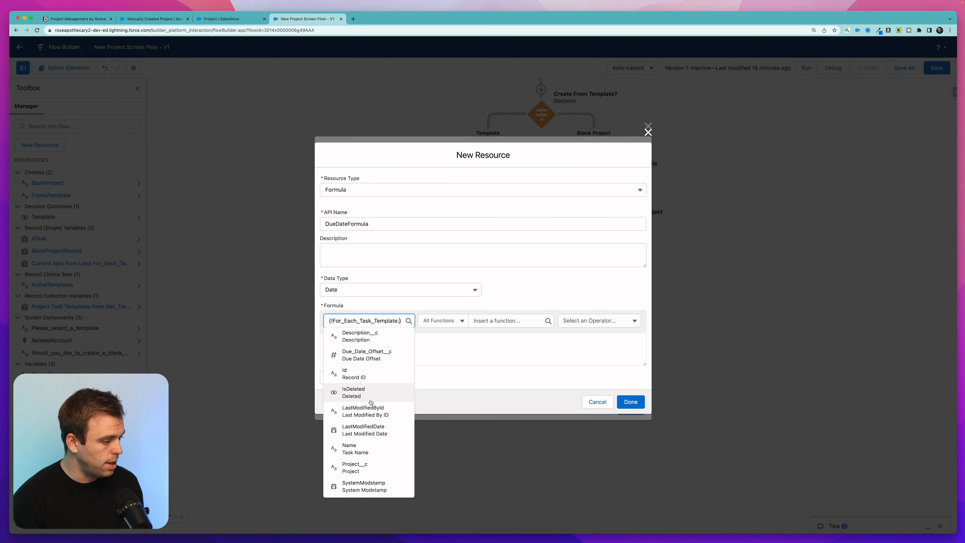
{"action": "scroll", "coordinate": [372, 384], "scroll_direction": "up", "scroll_amount": 1}
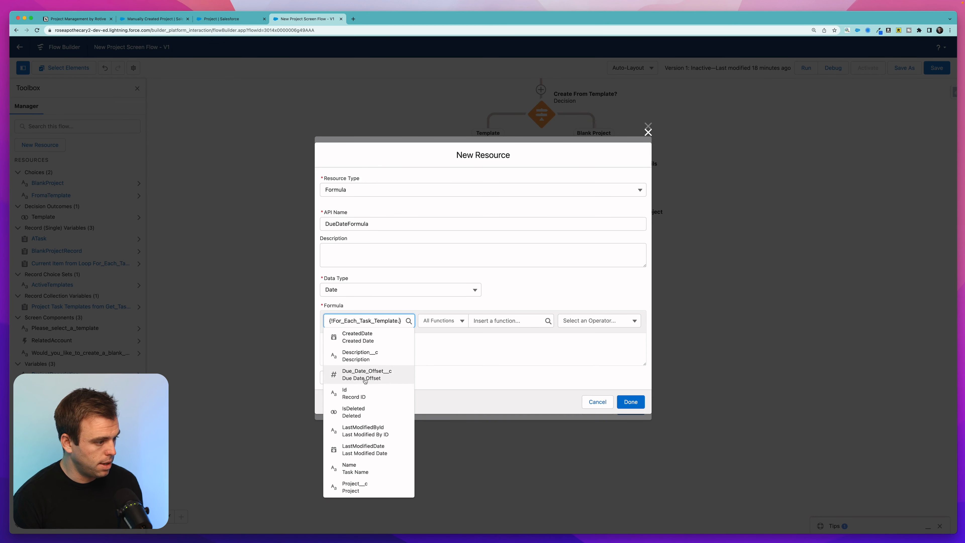
{"action": "left_click", "coordinate": [366, 380]}
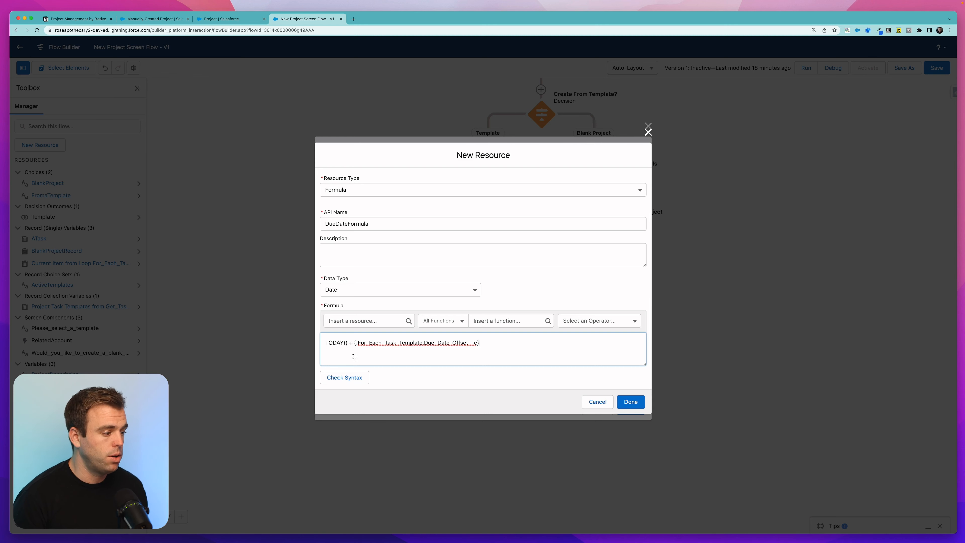
Step: Check the syntax of the due date formula and save it together with the Assign Task Values assignment
{"action": "left_click", "coordinate": [345, 377]}
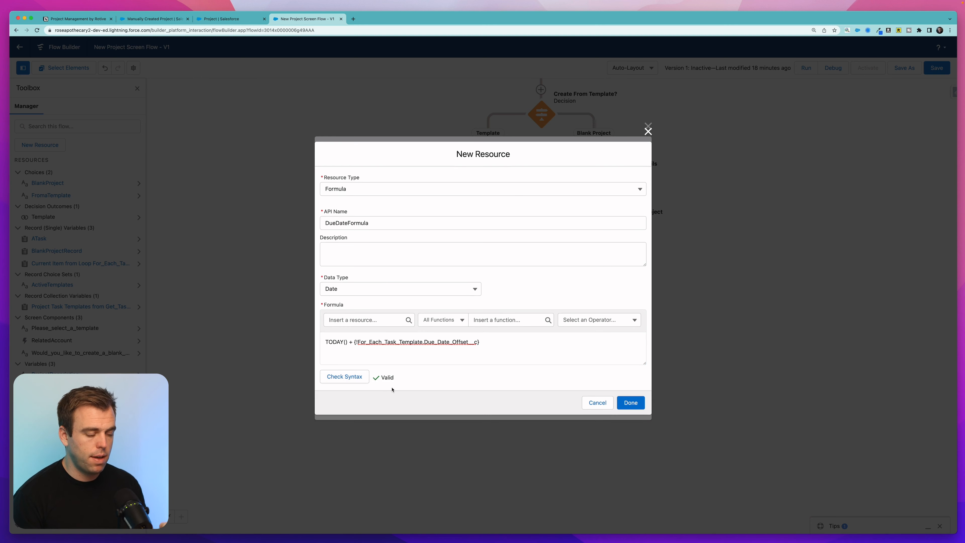
{"action": "left_click", "coordinate": [631, 403]}
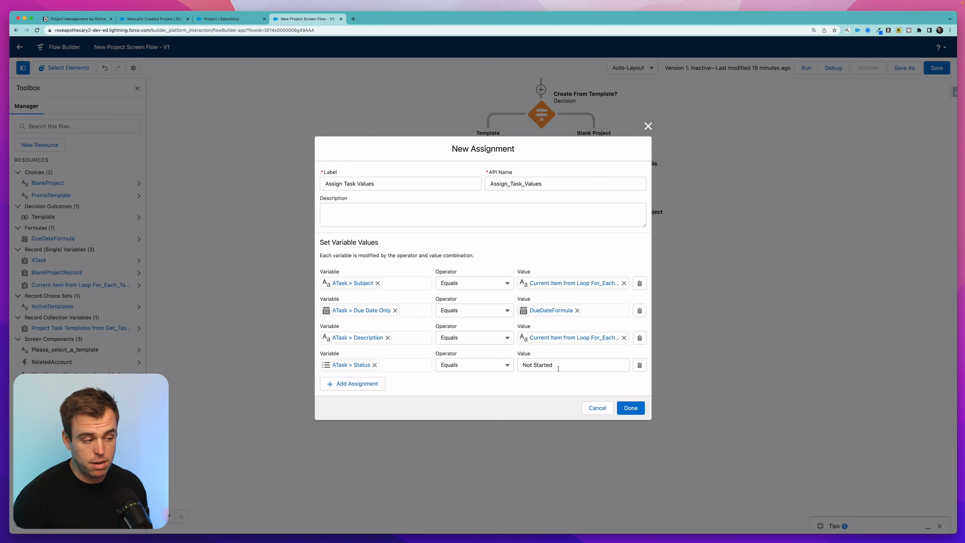
{"action": "left_click", "coordinate": [630, 408]}
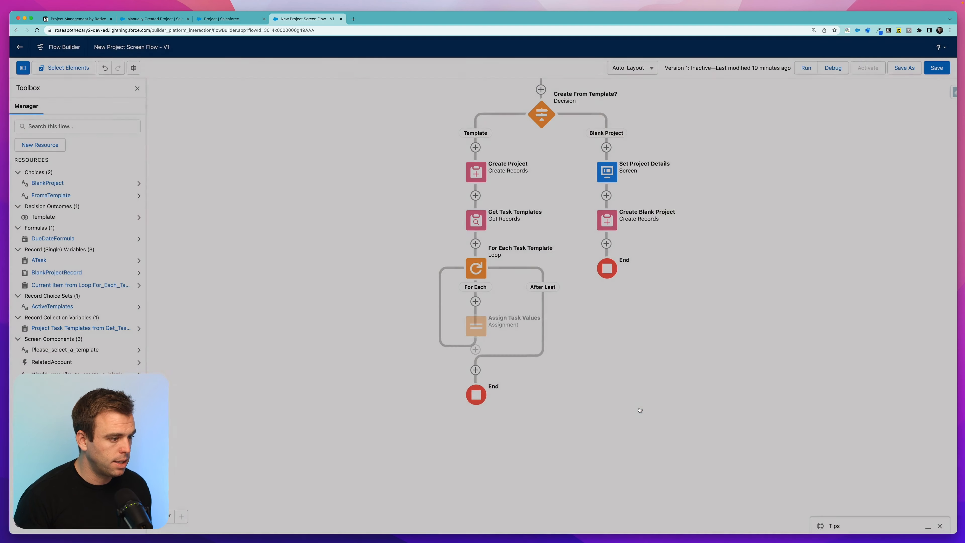
Step: Add an Assignment element after Assign Task Values inside the loop and label it Add Task to a Collection
{"action": "left_click", "coordinate": [468, 349]}
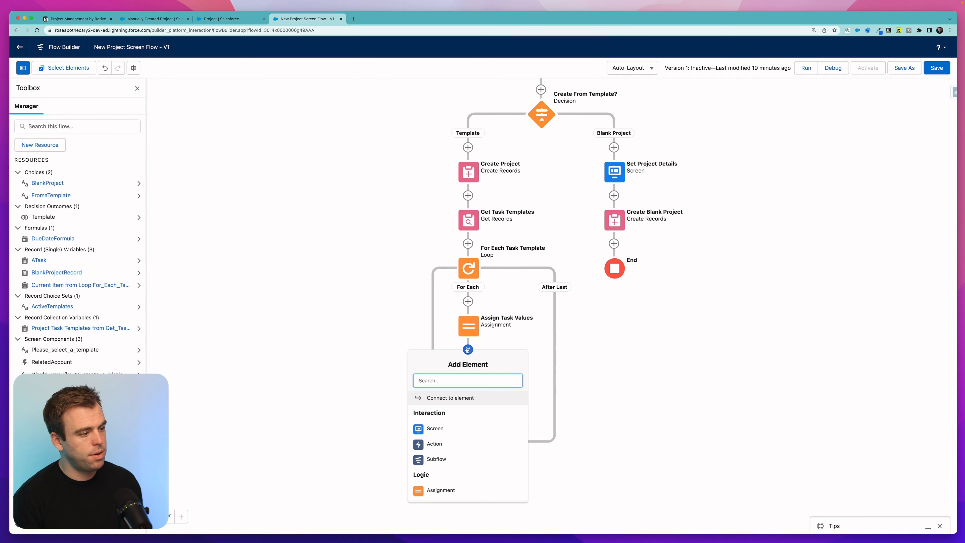
{"action": "type", "text": "ass"}
{"action": "left_click", "coordinate": [435, 403]}
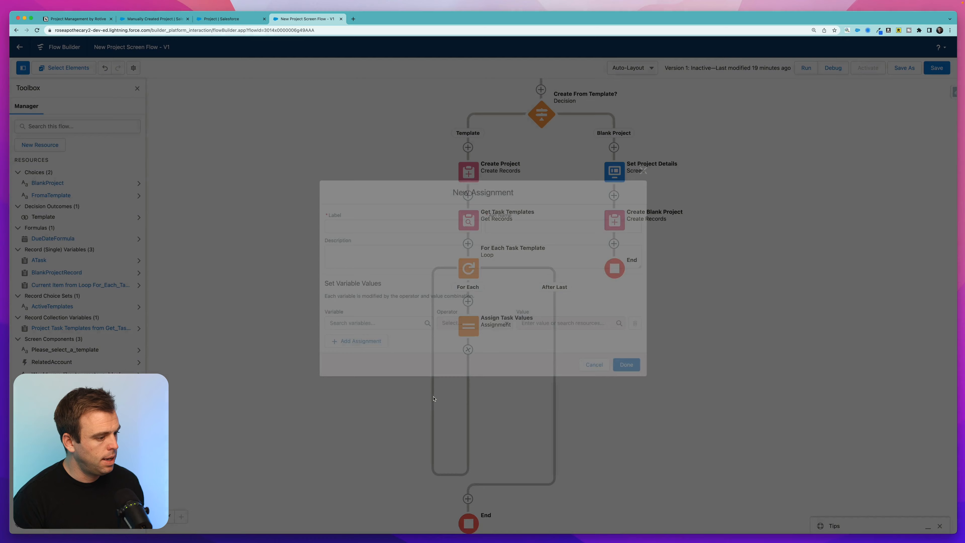
{"action": "type", "text": "A"}
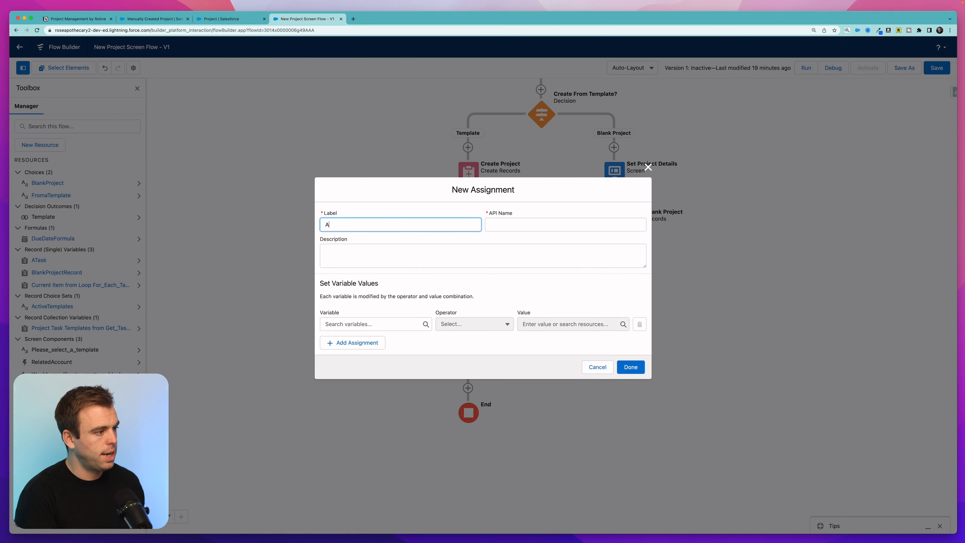
{"action": "type", "text": "dd Task to a Collection"}
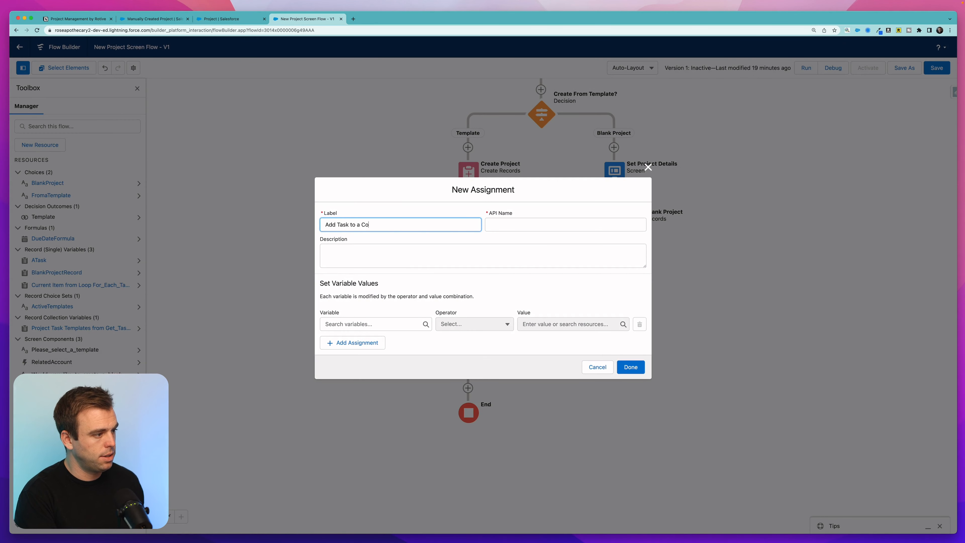
{"action": "key", "text": "Tab"}
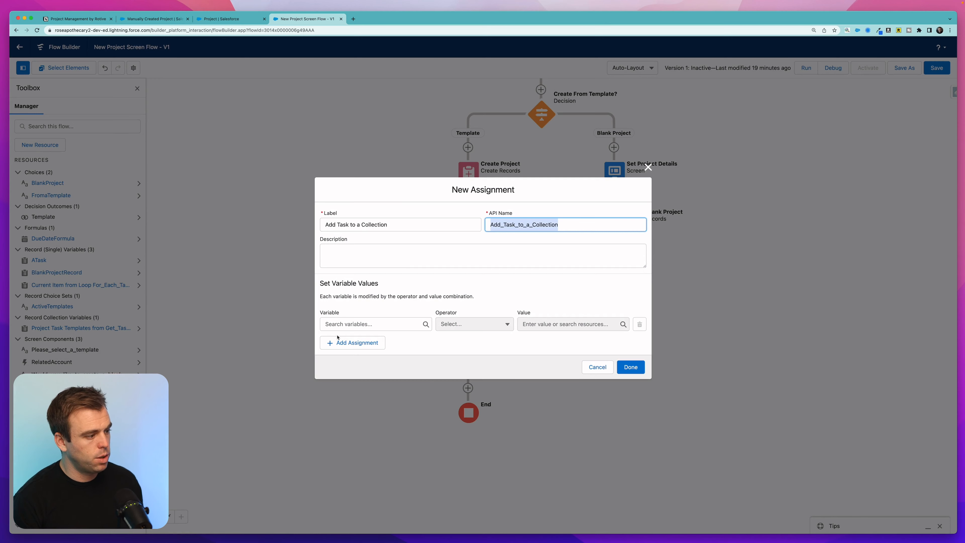
Step: Create a new Variable resource with the API name TheTasks from the assignment's first variable
{"action": "left_click", "coordinate": [365, 324]}
{"action": "left_click", "coordinate": [343, 340]}
{"action": "left_click", "coordinate": [366, 250]}
{"action": "left_click", "coordinate": [355, 264]}
{"action": "left_click", "coordinate": [342, 267]}
{"action": "type", "text": "TheTasks"}
{"action": "key", "text": "Tab"}
Step: Set the TheTasks variable's data type to Record, allow multiple values, choose the Task object, and save the resource
{"action": "left_click", "coordinate": [365, 333]}
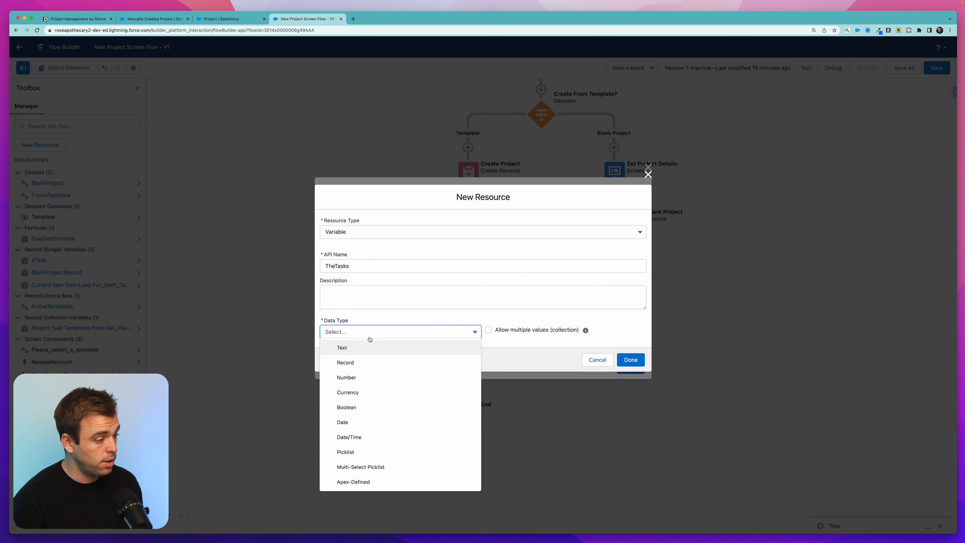
{"action": "left_click", "coordinate": [347, 363]}
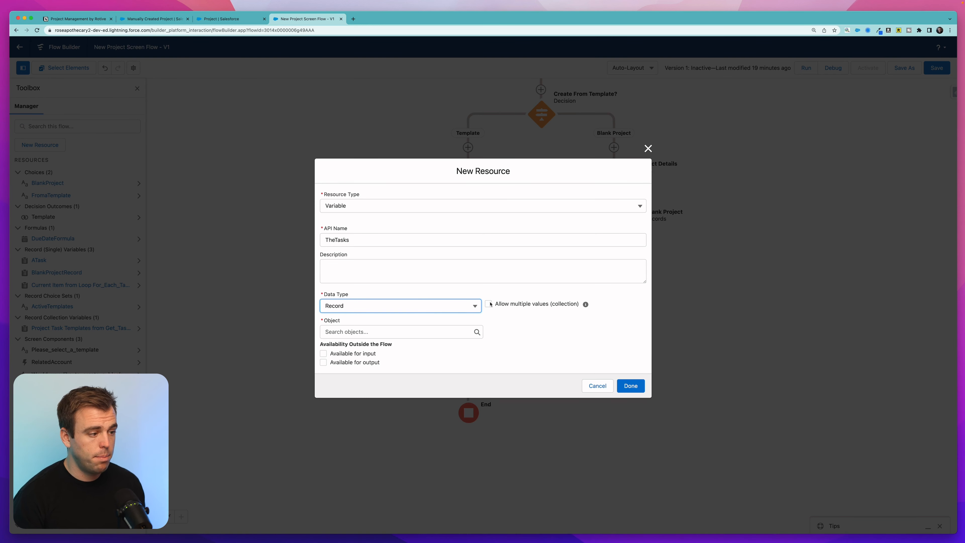
{"action": "left_click", "coordinate": [489, 304]}
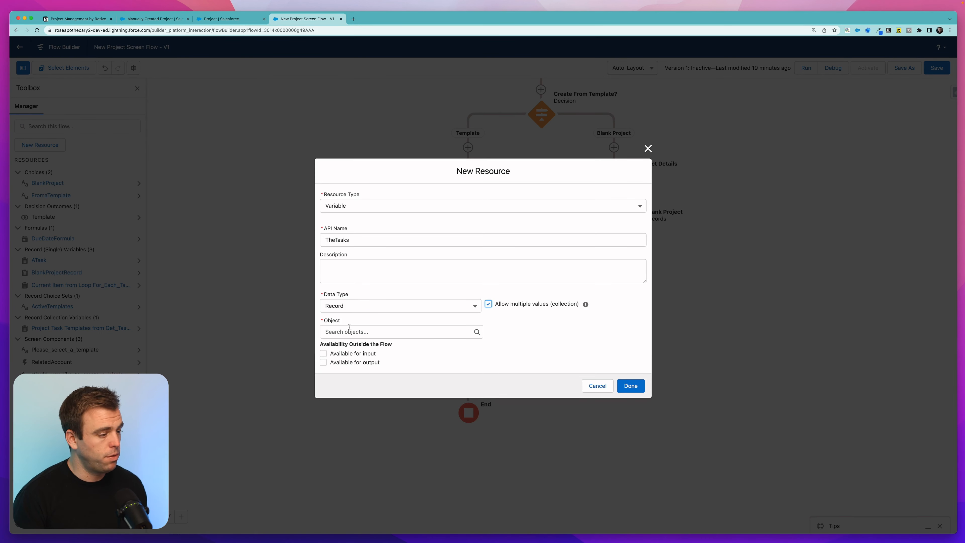
{"action": "left_click", "coordinate": [332, 331]}
{"action": "type", "text": "task"}
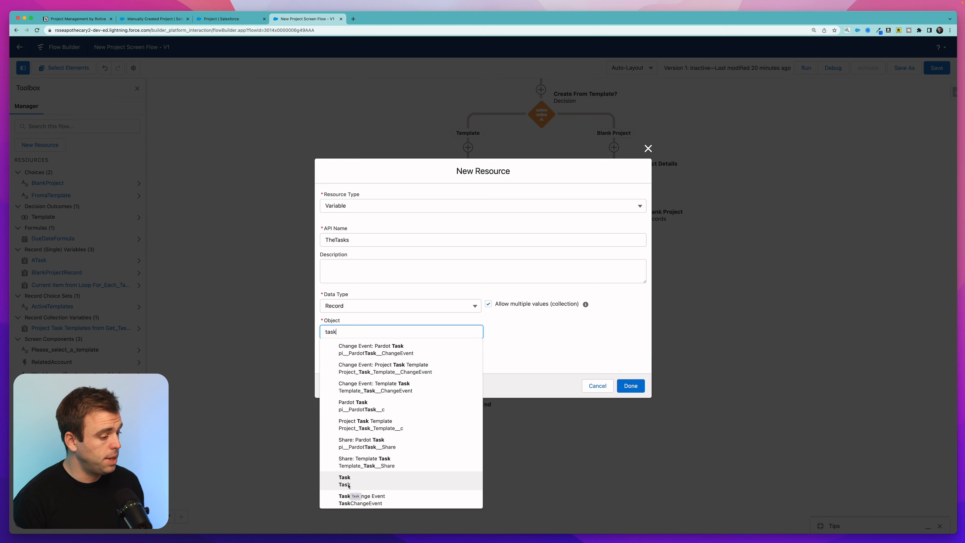
{"action": "left_click", "coordinate": [350, 489]}
{"action": "left_click", "coordinate": [643, 391]}
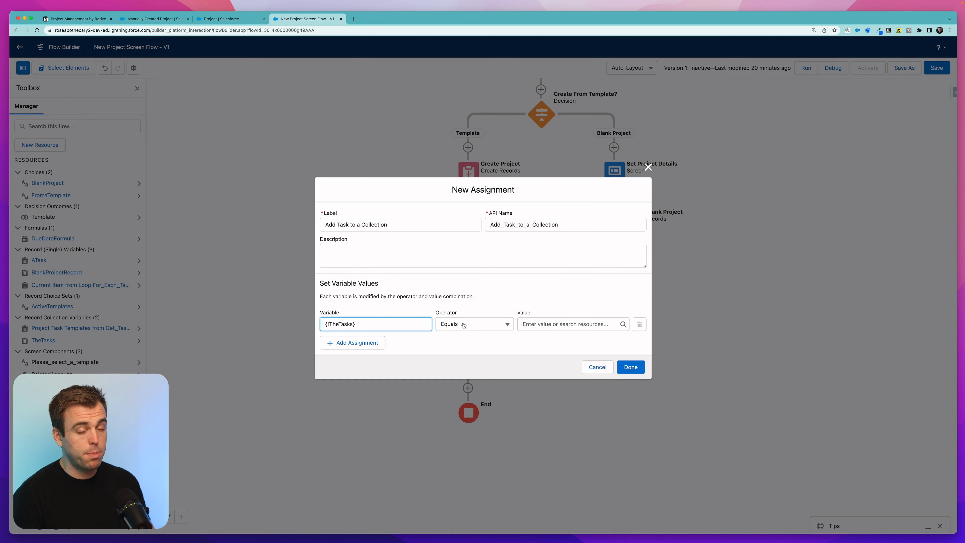
Step: Set the Add Task to a Collection assignment to add ATask to TheTasks, and save the element
{"action": "left_click", "coordinate": [464, 325]}
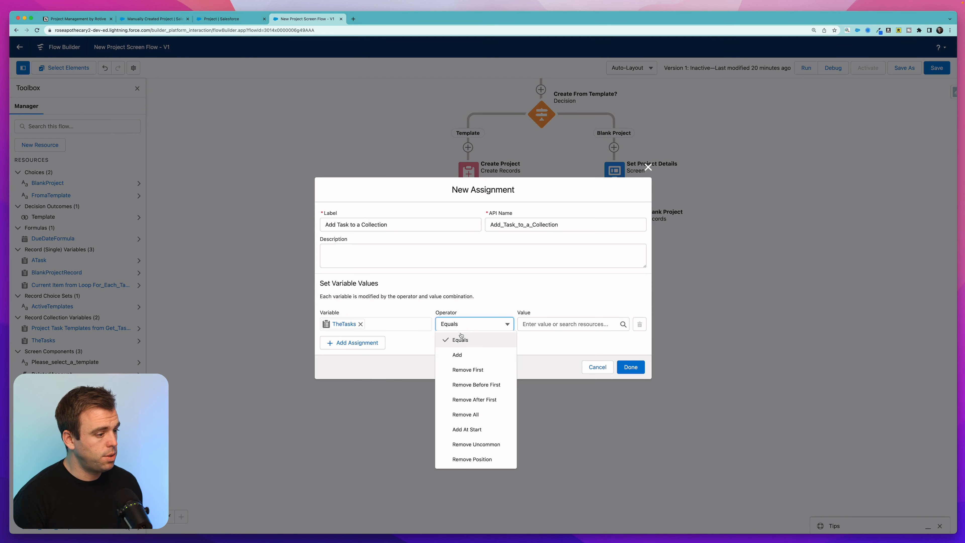
{"action": "left_click", "coordinate": [462, 355]}
{"action": "left_click", "coordinate": [556, 324]}
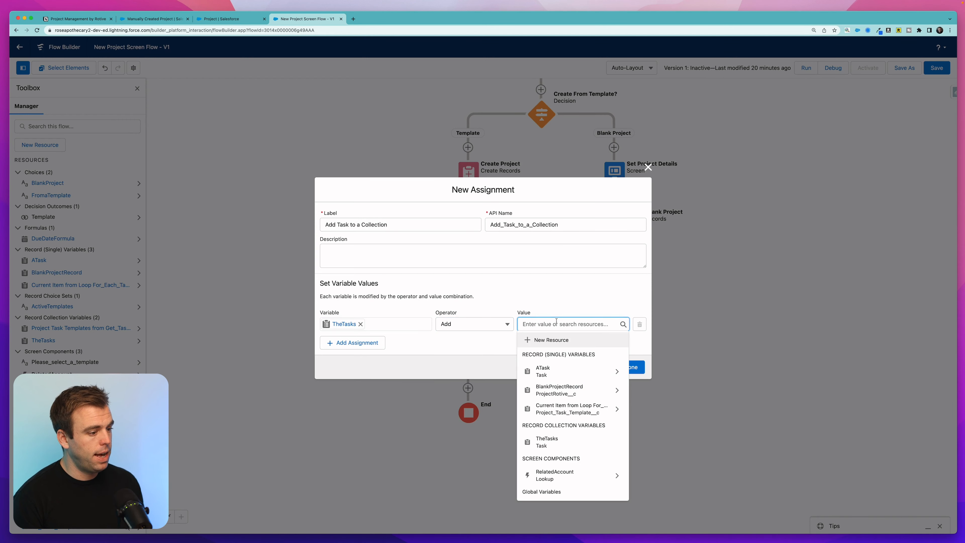
{"action": "left_click", "coordinate": [537, 375]}
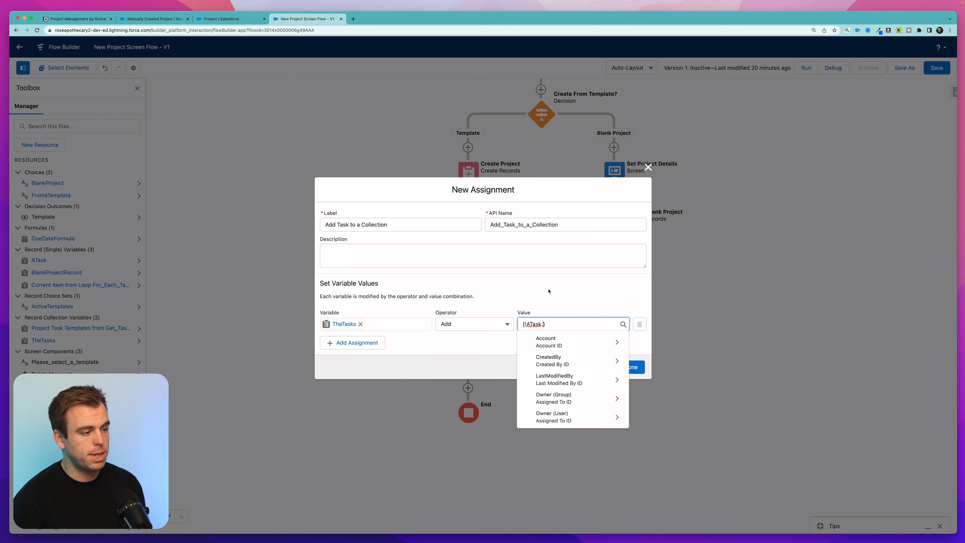
{"action": "left_click", "coordinate": [542, 293]}
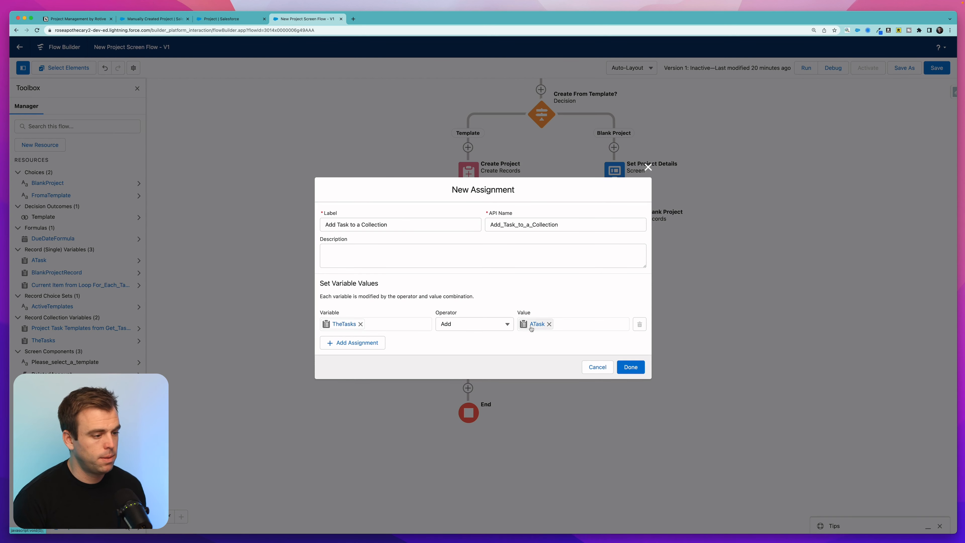
{"action": "left_click", "coordinate": [626, 366]}
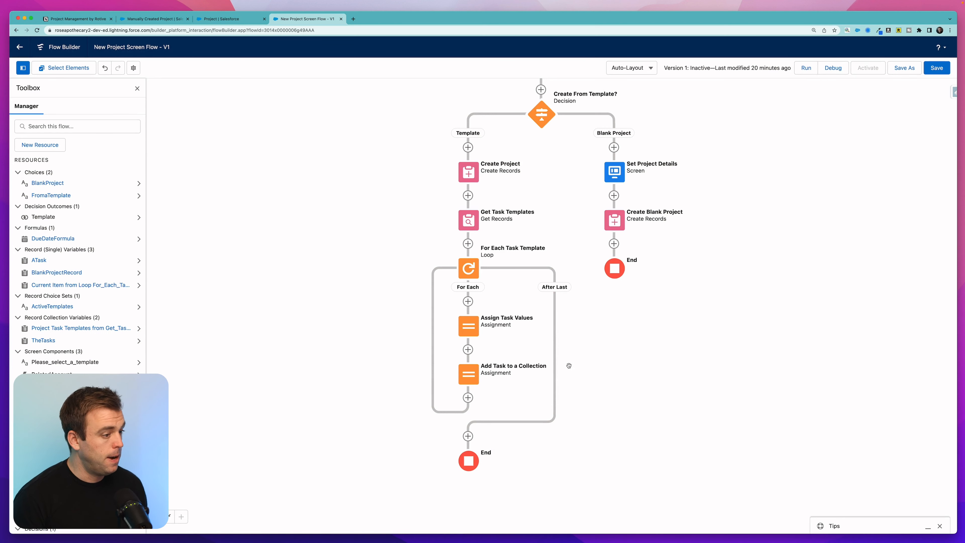
Step: Add a Create Records element after the loop, before End on the template path, and label it Create Tasks
{"action": "left_click", "coordinate": [468, 436]}
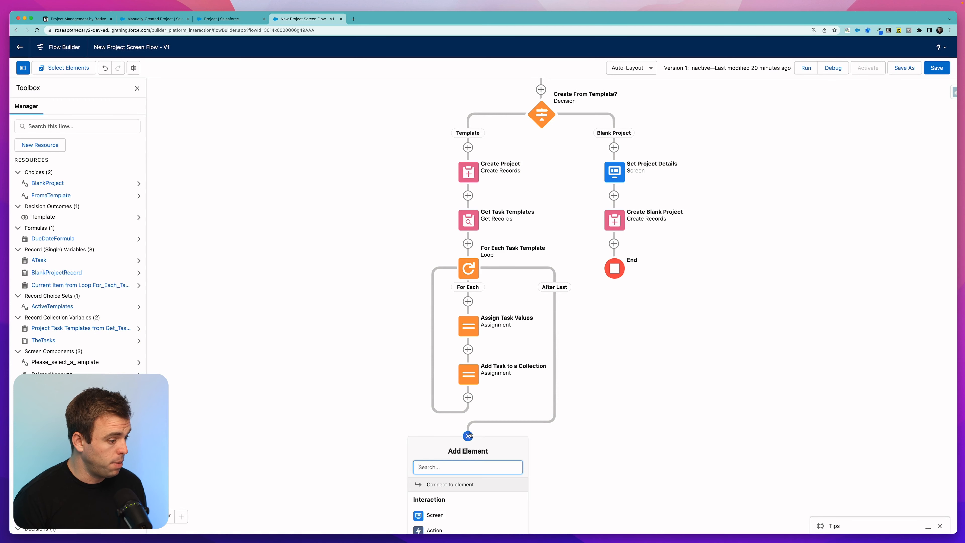
{"action": "left_click_drag", "start_coordinate": [586, 461], "coordinate": [601, 303]}
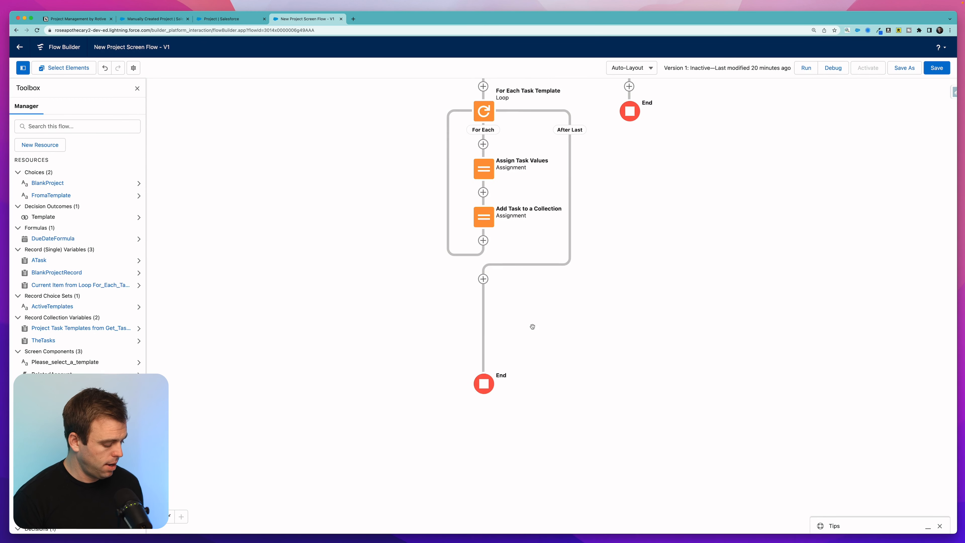
{"action": "left_click", "coordinate": [484, 279]}
{"action": "type", "text": "crea"}
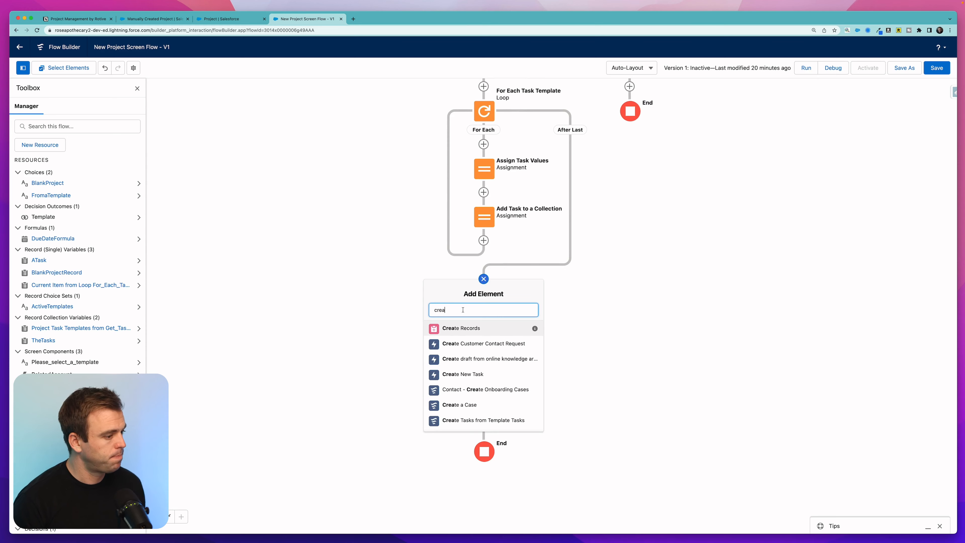
{"action": "left_click", "coordinate": [460, 328]}
{"action": "type", "text": "Create Task"}
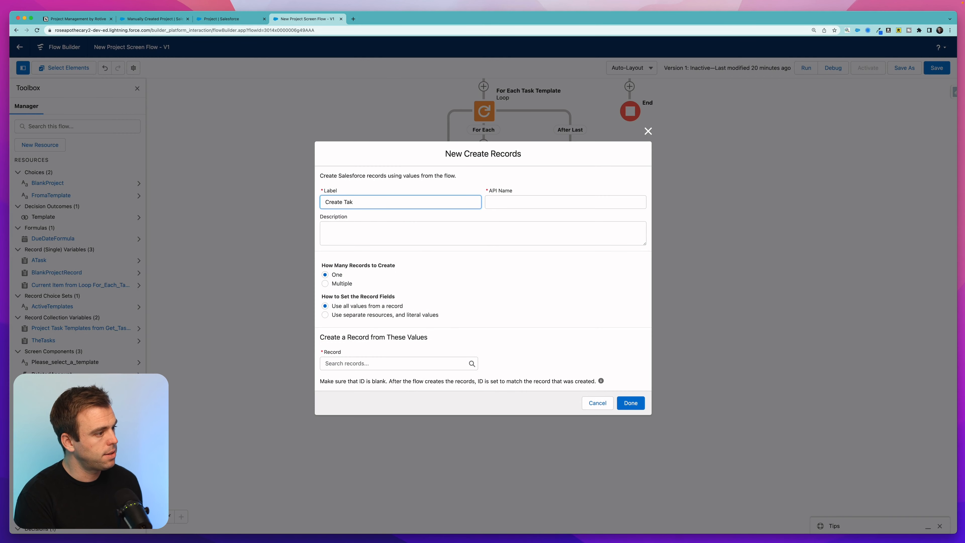
{"action": "type", "text": "s"}
{"action": "key", "text": "Tab"}
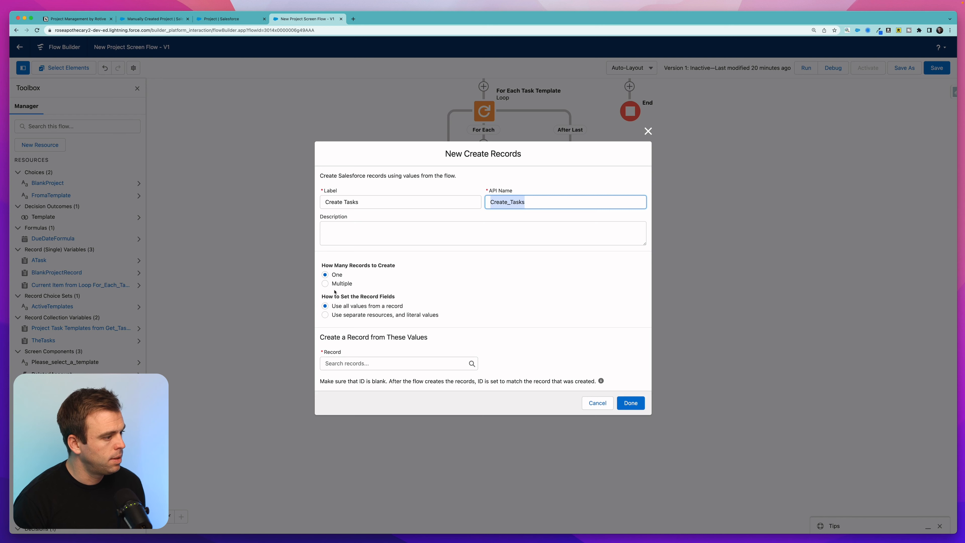
Step: Configure Create Tasks to create multiple records from the TheTasks record collection, and save the element
{"action": "left_click", "coordinate": [326, 283]}
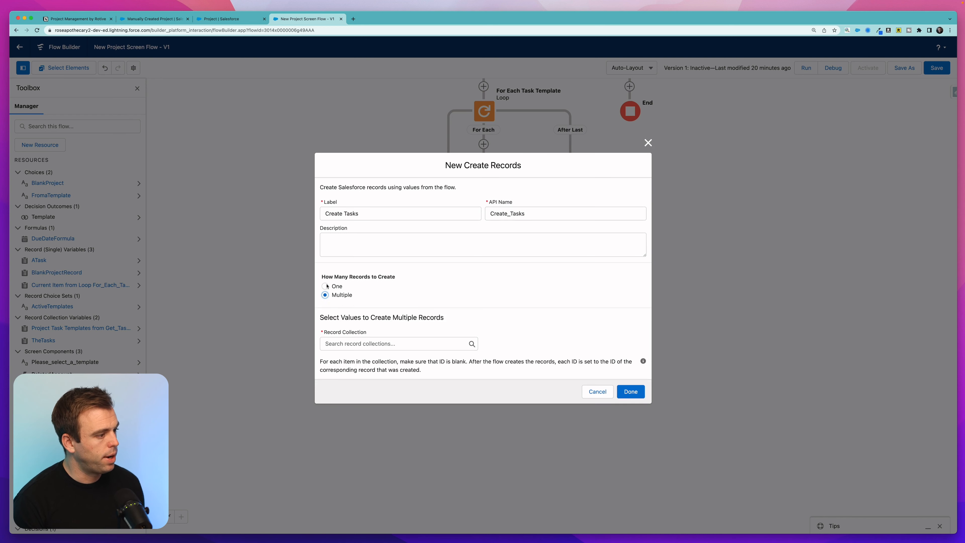
{"action": "left_click", "coordinate": [341, 342]}
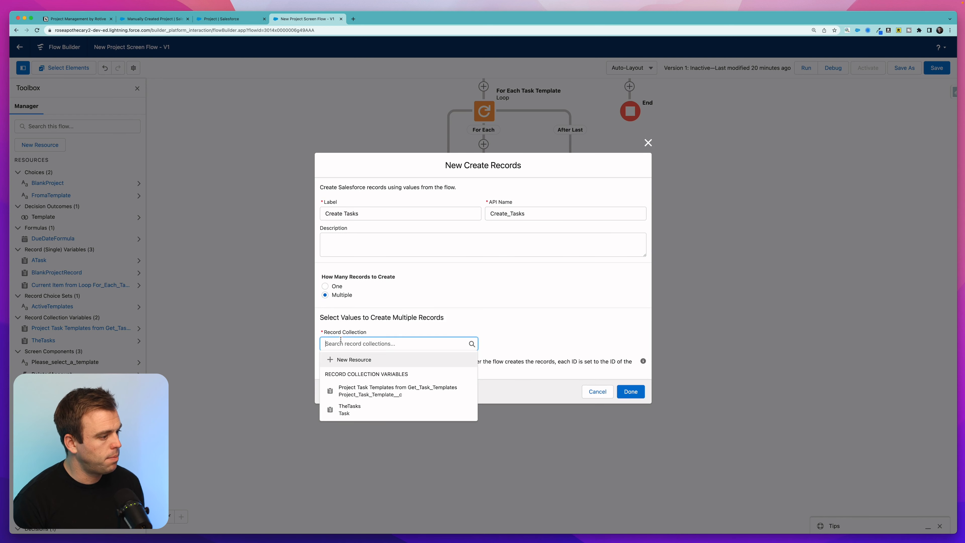
{"action": "left_click", "coordinate": [358, 409]}
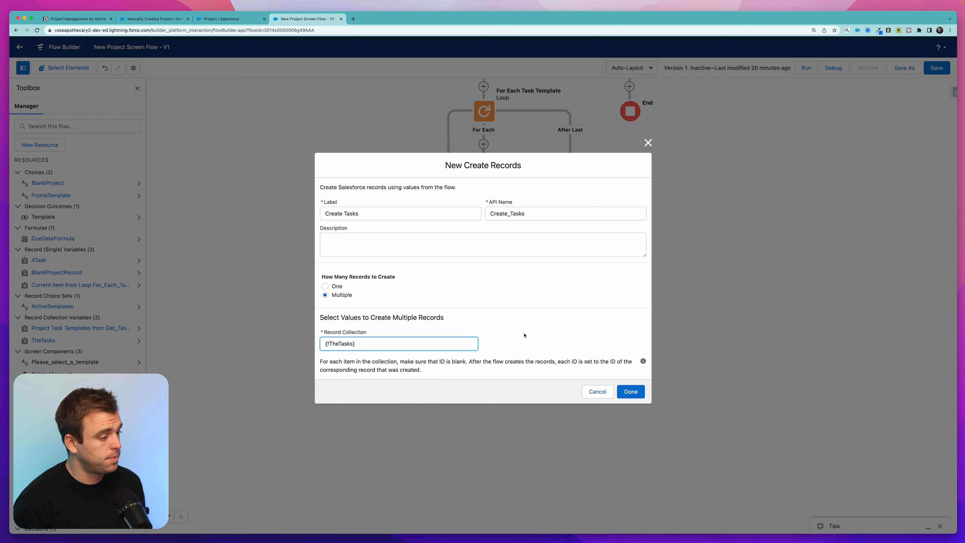
{"action": "left_click", "coordinate": [631, 392]}
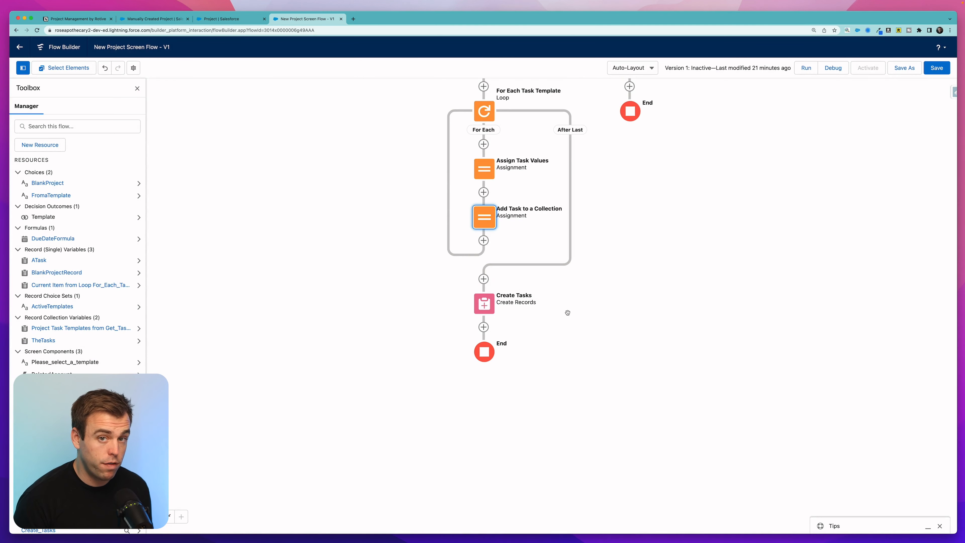
Step: Edit the Assign Task Values element and add an assignment row for ATask's WhatId (Related To ID) field
{"action": "left_click", "coordinate": [484, 169]}
{"action": "left_click", "coordinate": [430, 249]}
{"action": "left_click", "coordinate": [485, 169]}
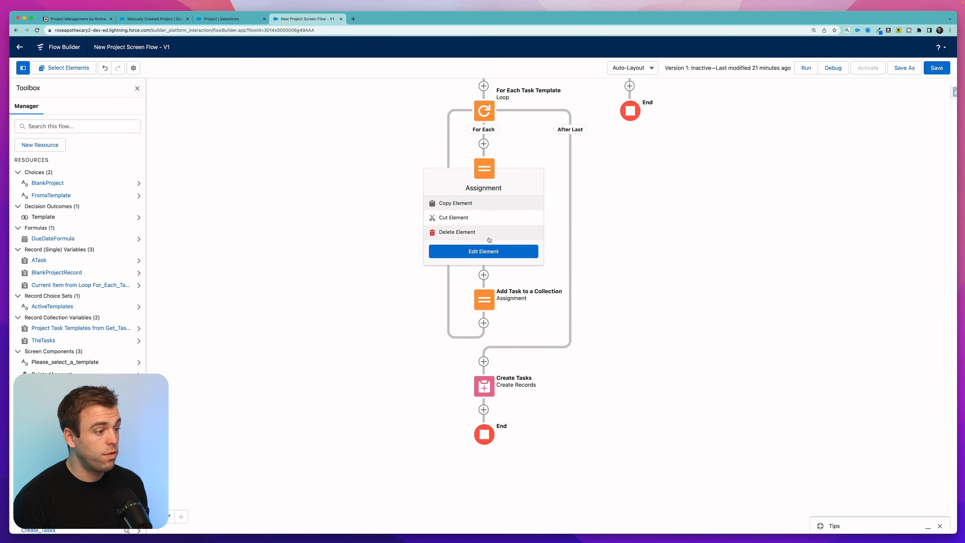
{"action": "left_click", "coordinate": [488, 252]}
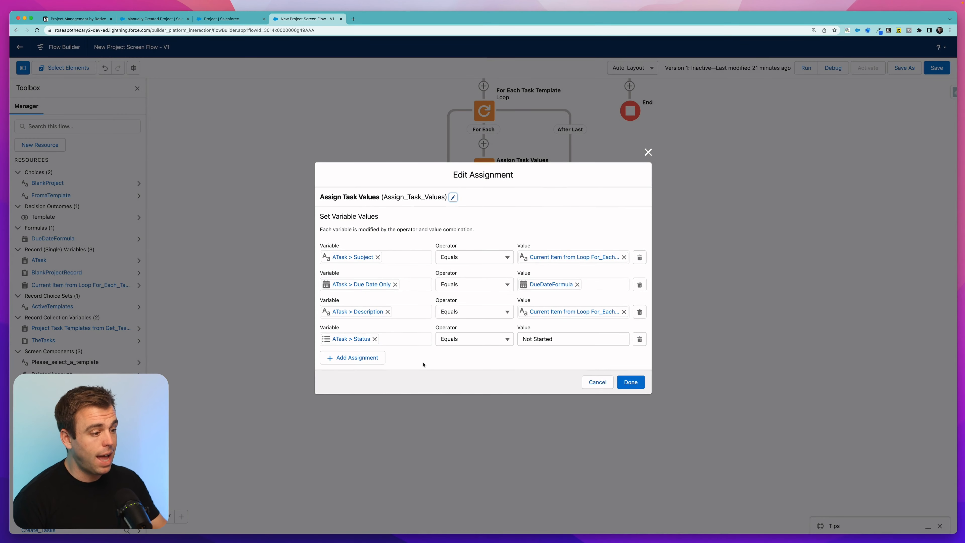
{"action": "left_click", "coordinate": [365, 364]}
{"action": "left_click", "coordinate": [351, 352]}
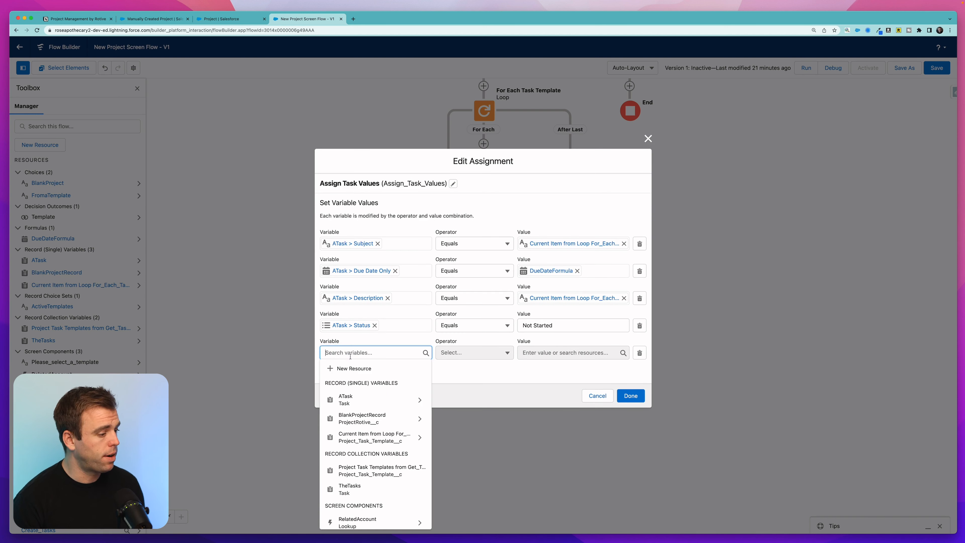
{"action": "left_click", "coordinate": [376, 401]}
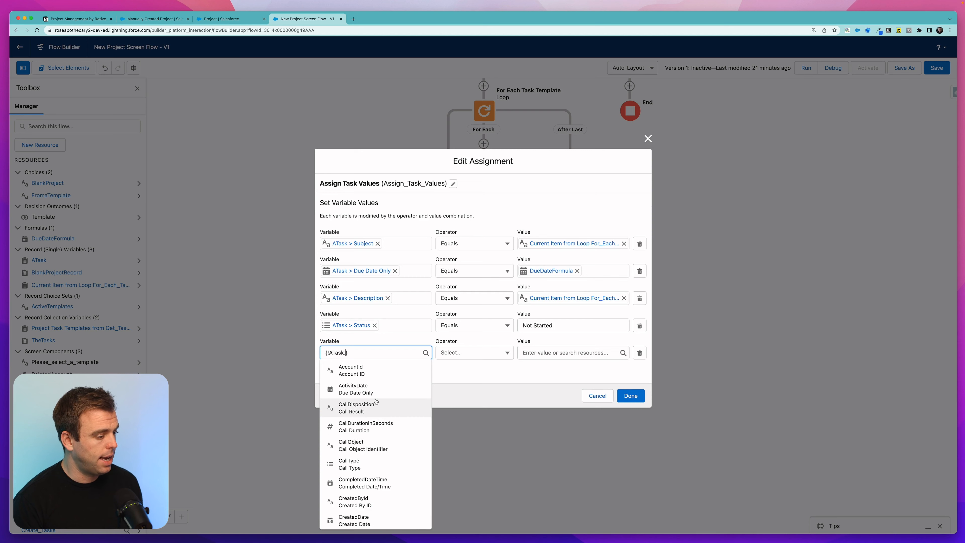
{"action": "type", "text": "what"}
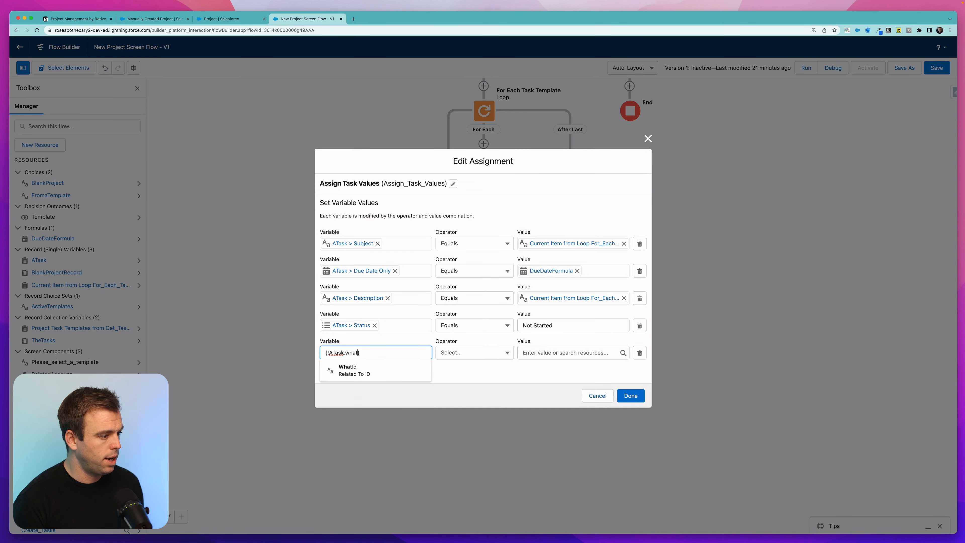
{"action": "key", "text": "Return"}
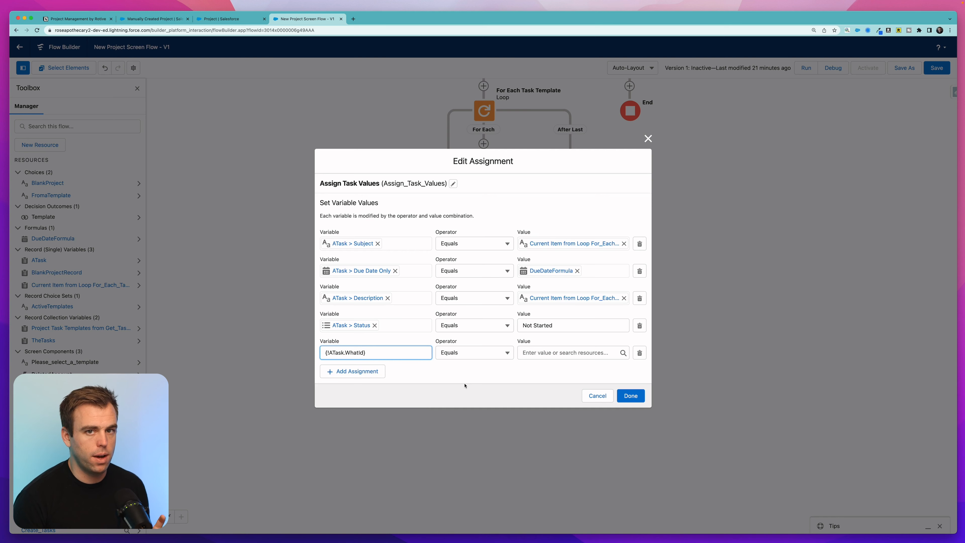
Step: Set the Related To ID value to ProjectId from Create_Project and save the Assign Task Values element
{"action": "left_click", "coordinate": [555, 353]}
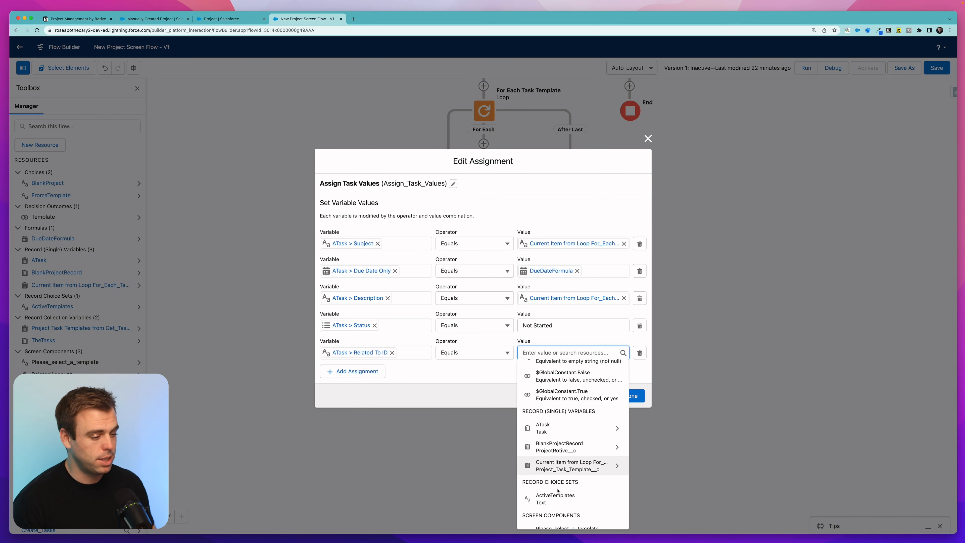
{"action": "scroll", "coordinate": [558, 491], "scroll_direction": "down", "scroll_amount": 5}
{"action": "scroll", "coordinate": [557, 490], "scroll_direction": "down", "scroll_amount": 2}
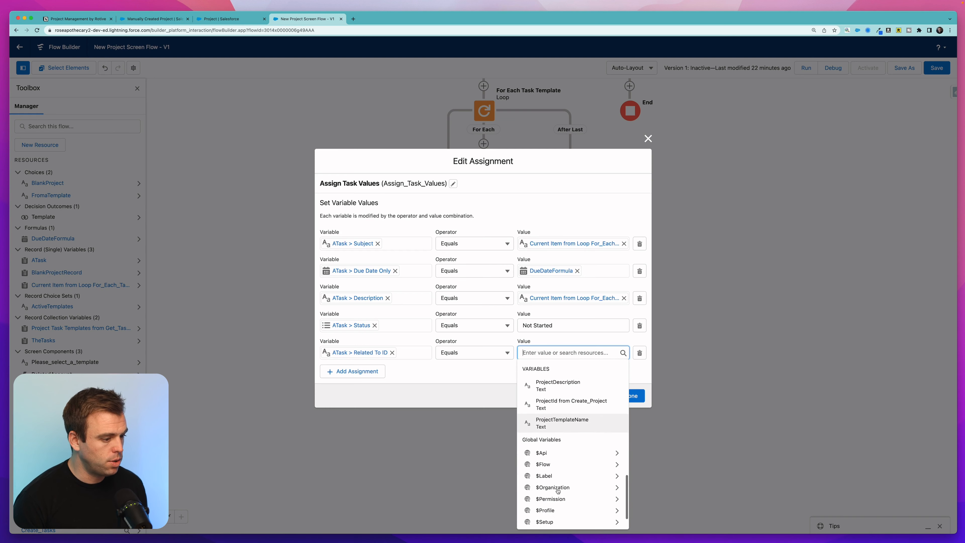
{"action": "left_click", "coordinate": [567, 408]}
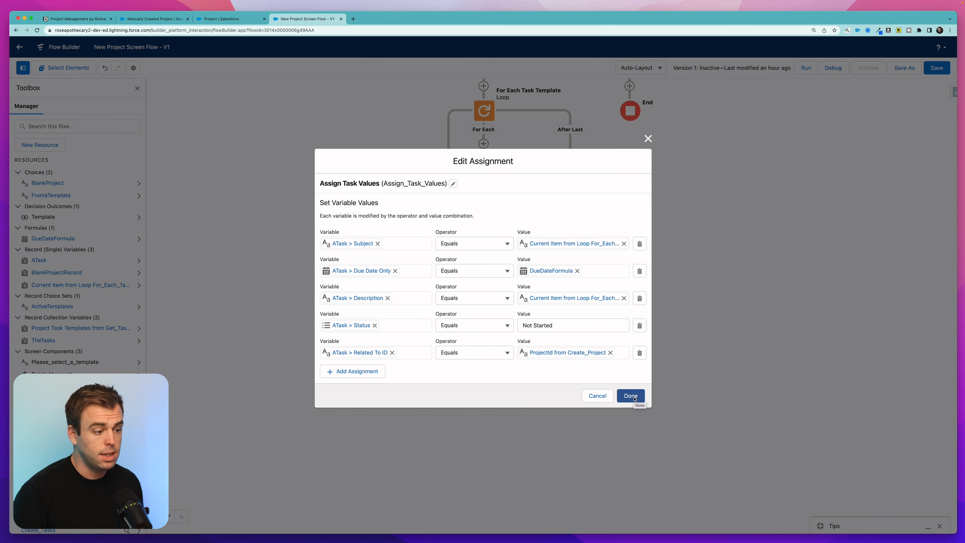
{"action": "left_click", "coordinate": [630, 396]}
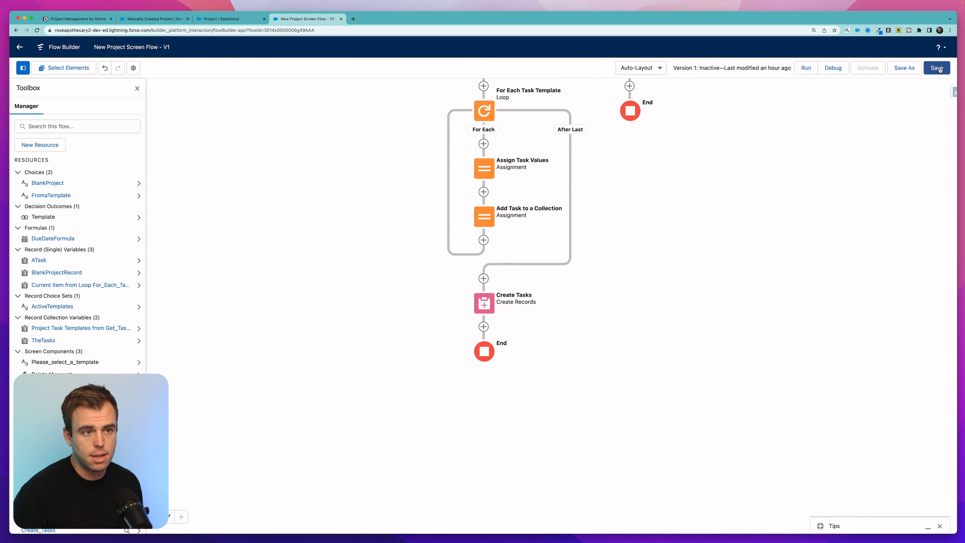
Step: Save the flow and start a debug run with the default debug options
{"action": "left_click", "coordinate": [937, 68]}
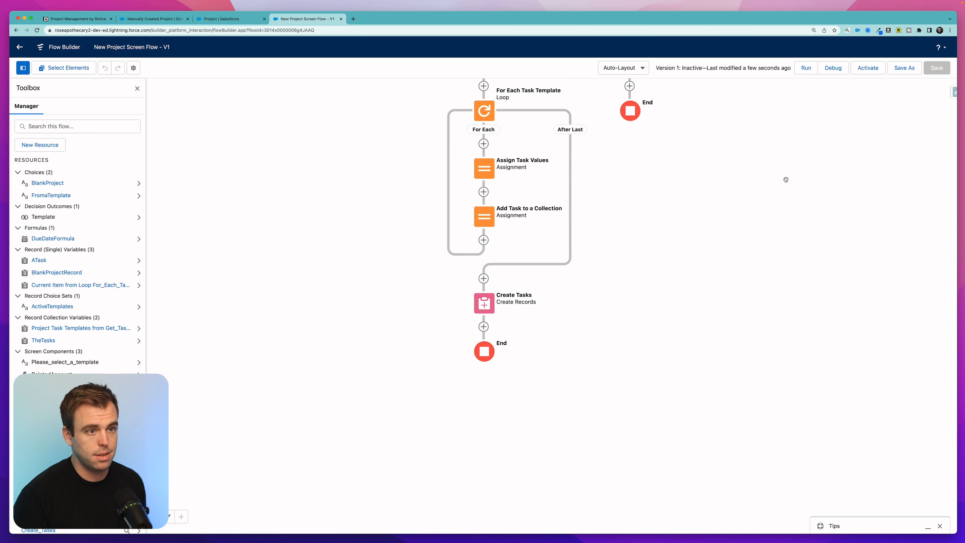
{"action": "left_click_drag", "start_coordinate": [807, 164], "coordinate": [734, 221]}
{"action": "left_click_drag", "start_coordinate": [689, 179], "coordinate": [702, 252]}
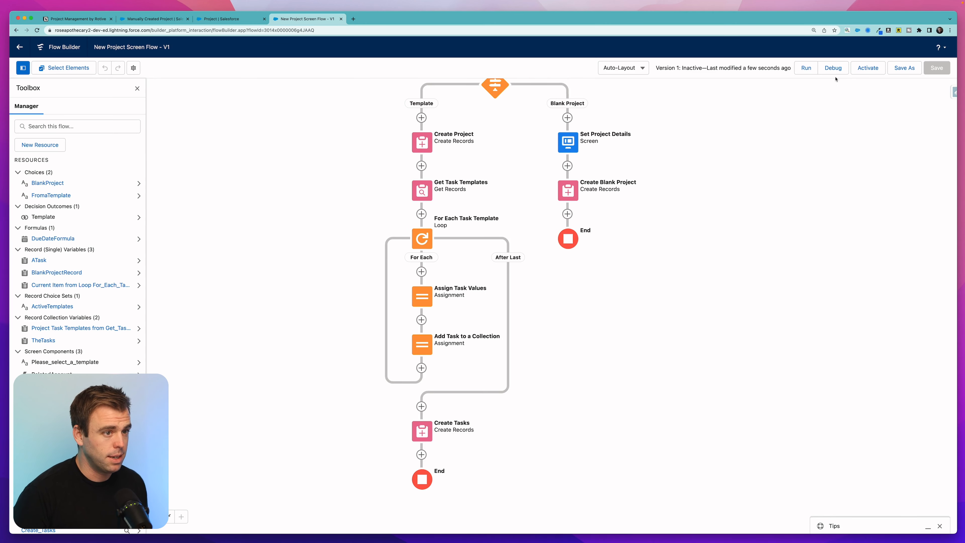
{"action": "left_click", "coordinate": [834, 69]}
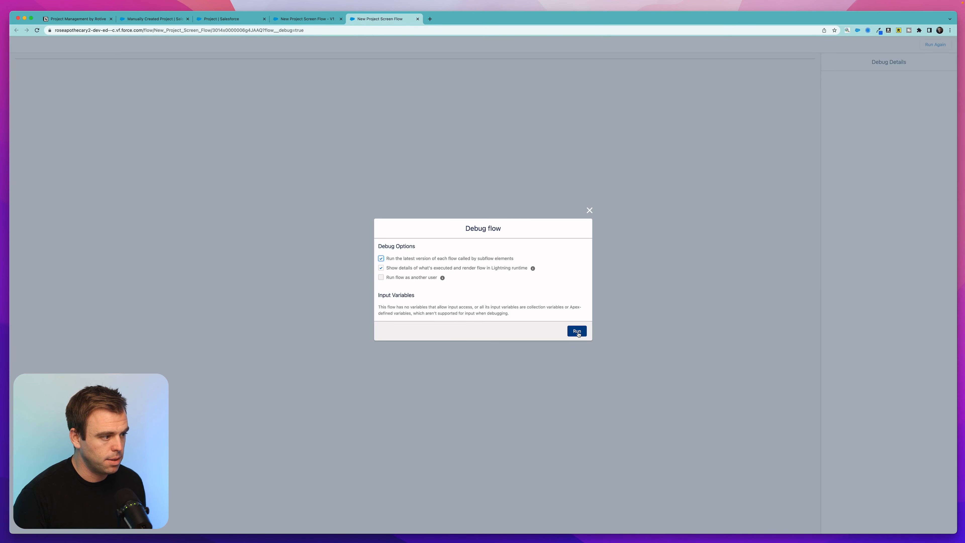
{"action": "left_click", "coordinate": [576, 331]}
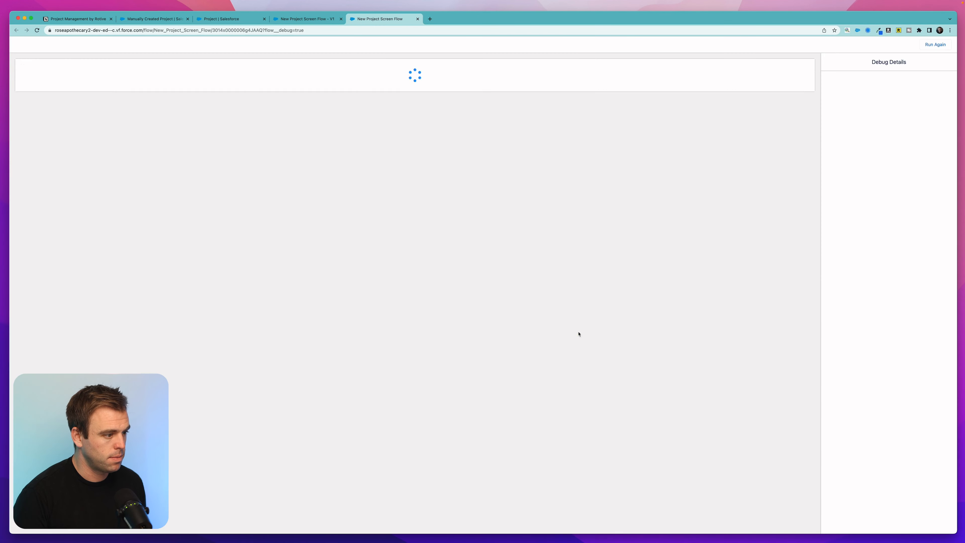
Step: Choose Blank Project for the Blouse Barn account on the debug run's first screen and continue
{"action": "left_click", "coordinate": [68, 90]}
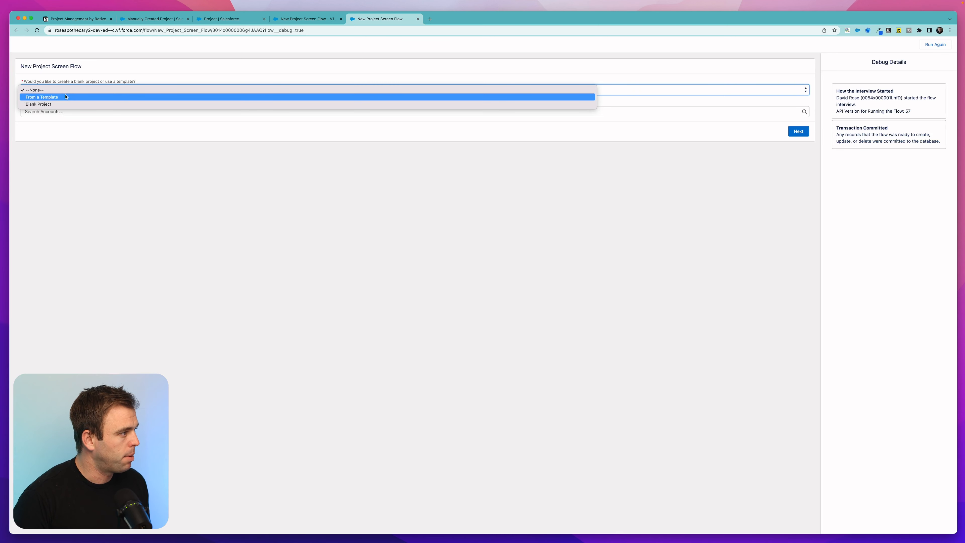
{"action": "left_click", "coordinate": [60, 103]}
{"action": "left_click", "coordinate": [48, 111]}
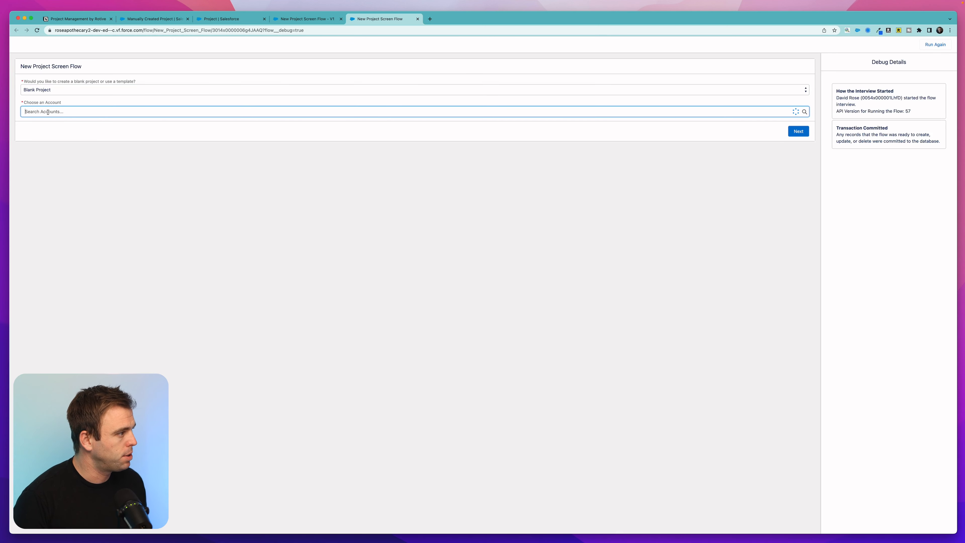
{"action": "left_click", "coordinate": [53, 135]}
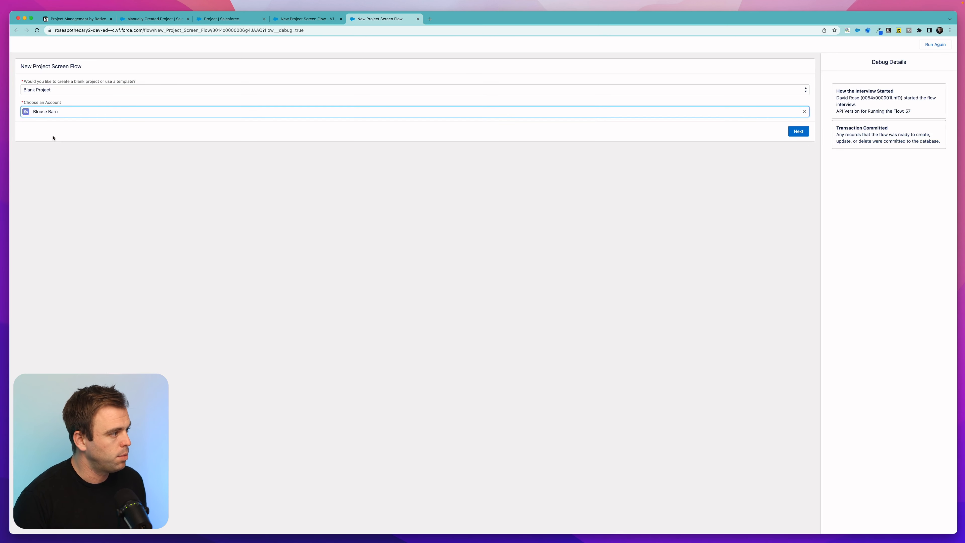
{"action": "left_click", "coordinate": [799, 131]}
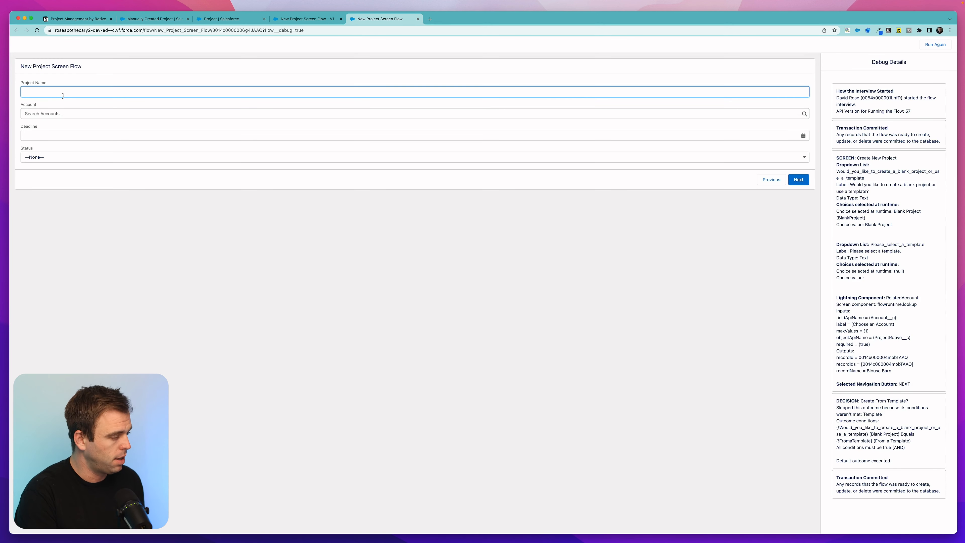
Step: Enter Manually Created Project for Blouse Barn with deadline 4/5/2023 and status New, submit it, and review the record-creation debug details
{"action": "type", "text": "Manually Created Project"}
{"action": "left_click", "coordinate": [58, 111]}
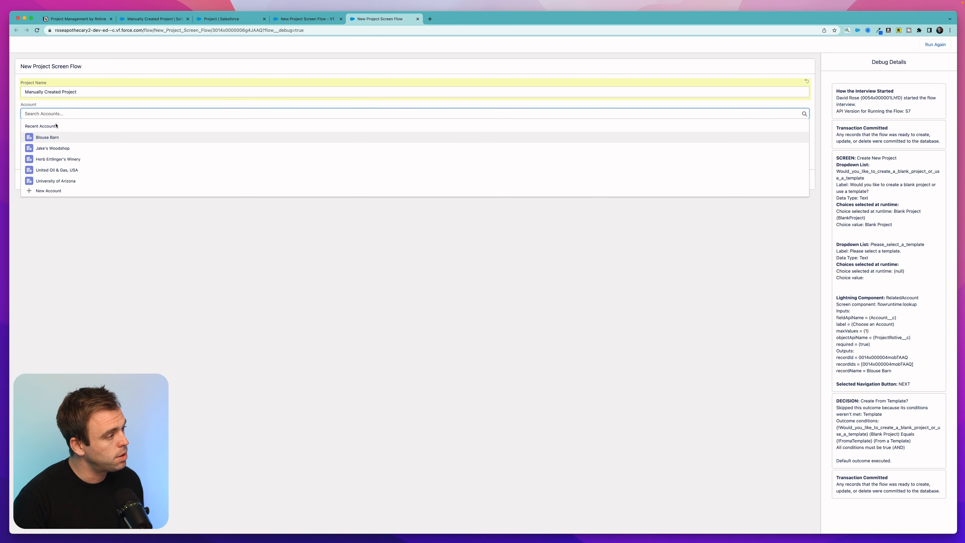
{"action": "left_click", "coordinate": [78, 138]}
{"action": "left_click", "coordinate": [71, 136]}
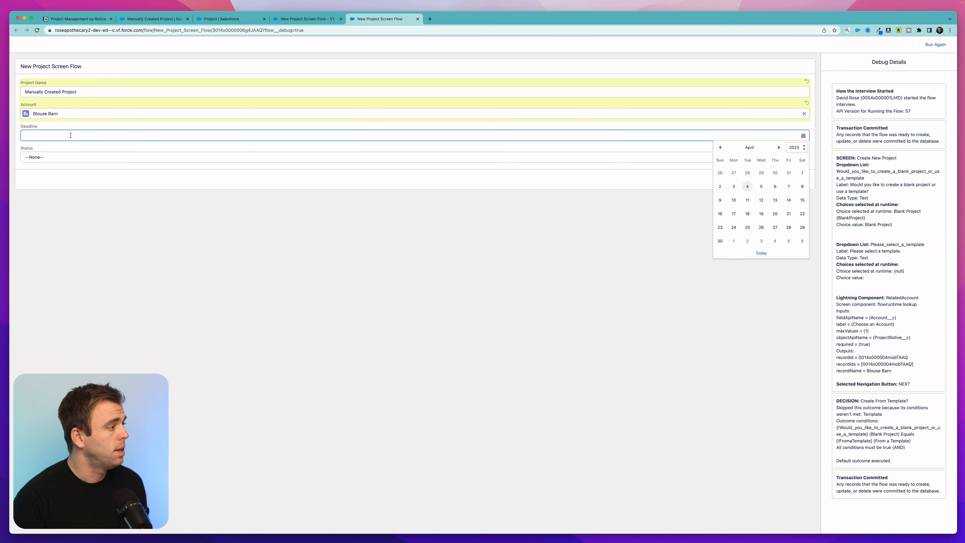
{"action": "left_click", "coordinate": [761, 187]}
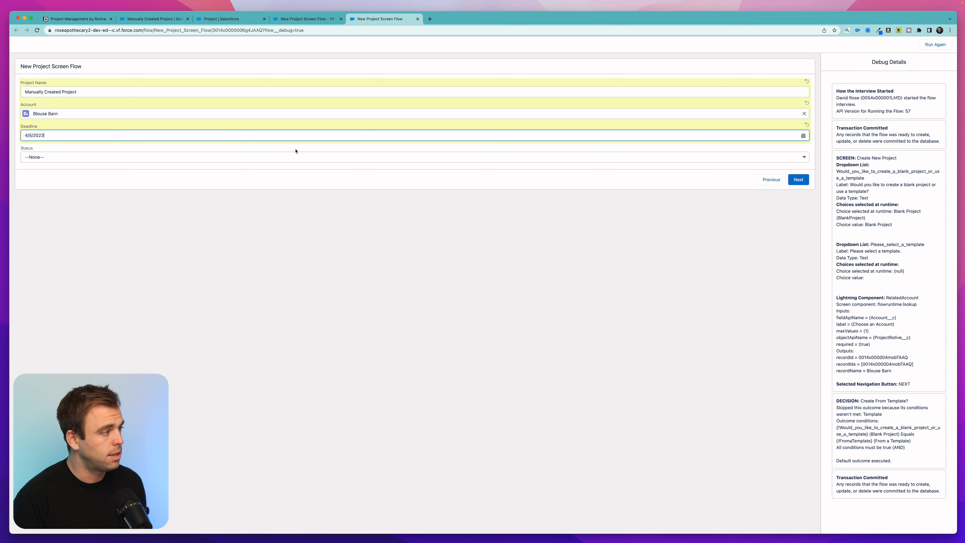
{"action": "left_click", "coordinate": [190, 158]}
{"action": "left_click", "coordinate": [160, 181]}
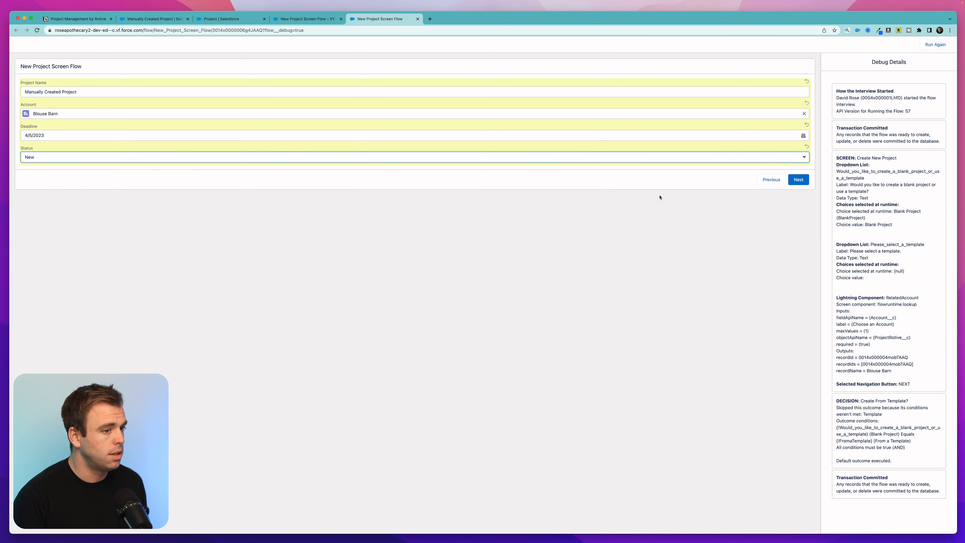
{"action": "left_click", "coordinate": [799, 180]}
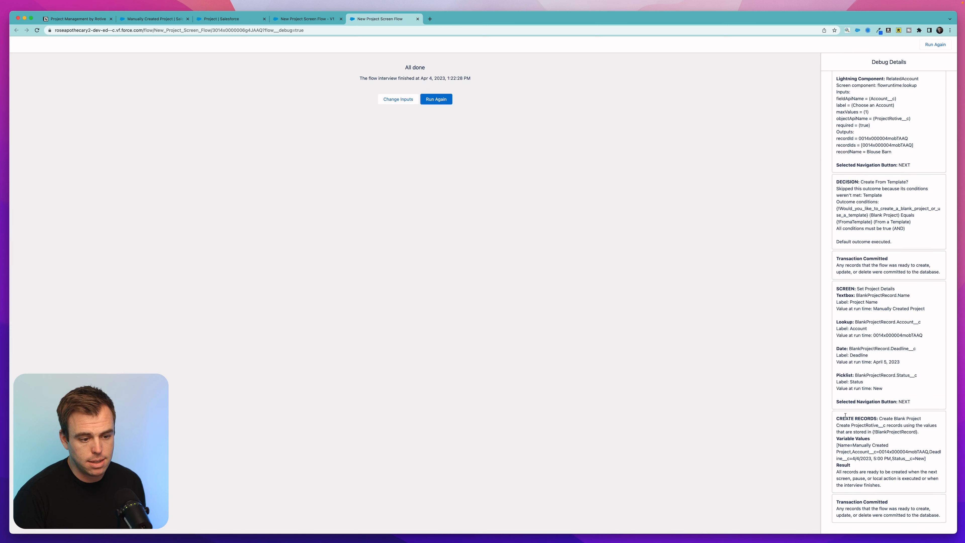
{"action": "left_click_drag", "start_coordinate": [845, 416], "coordinate": [941, 424]}
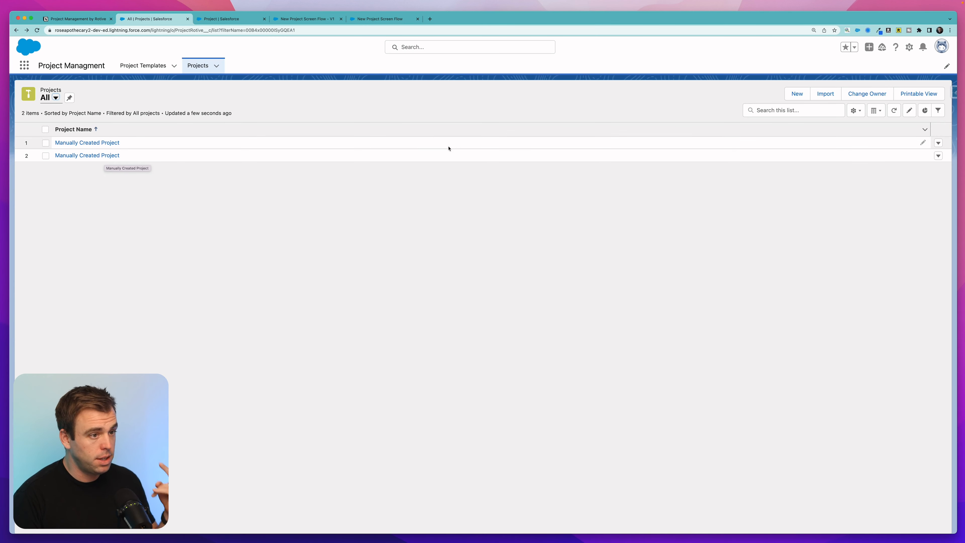
Step: Add the Status and Created Date fields to the All list view of Projects and save
{"action": "left_click", "coordinate": [856, 111]}
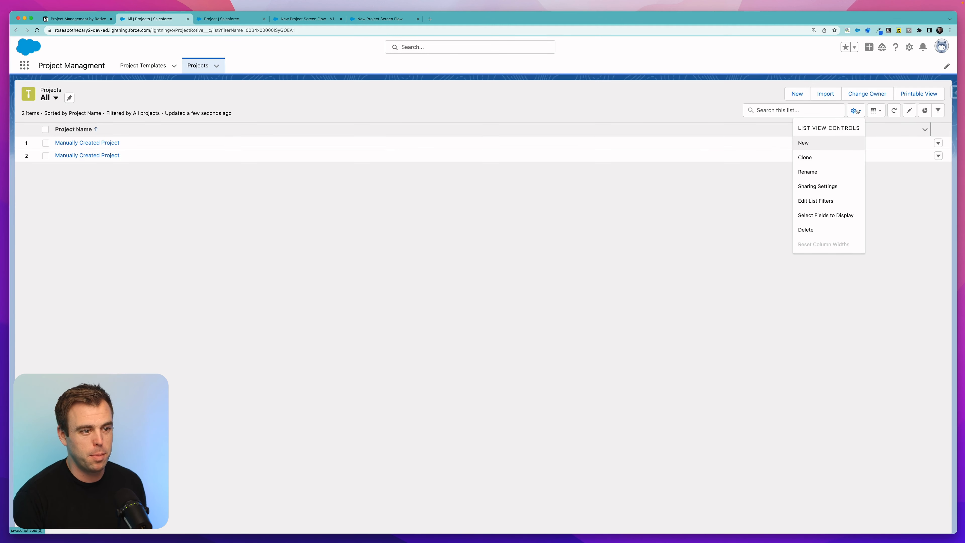
{"action": "left_click", "coordinate": [827, 215]}
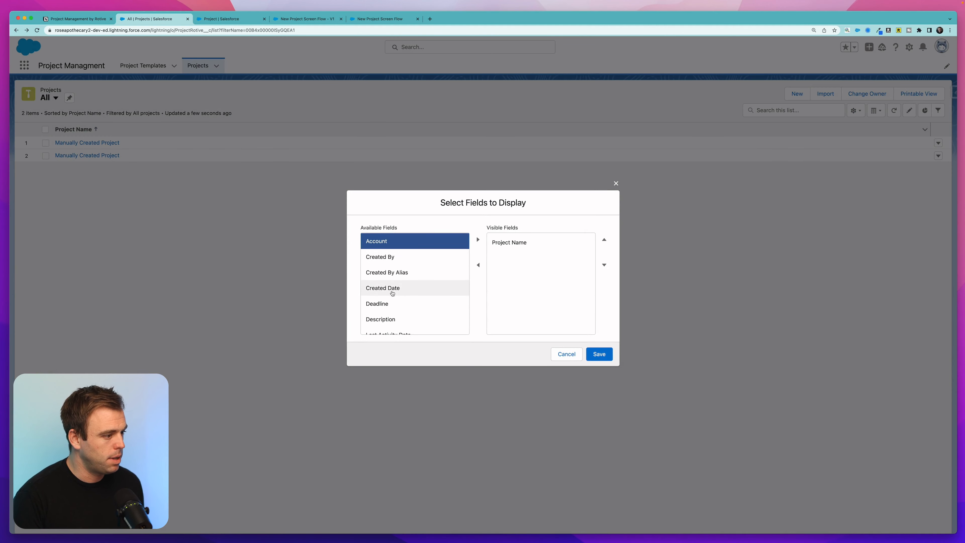
{"action": "scroll", "coordinate": [392, 293], "scroll_direction": "down", "scroll_amount": 5}
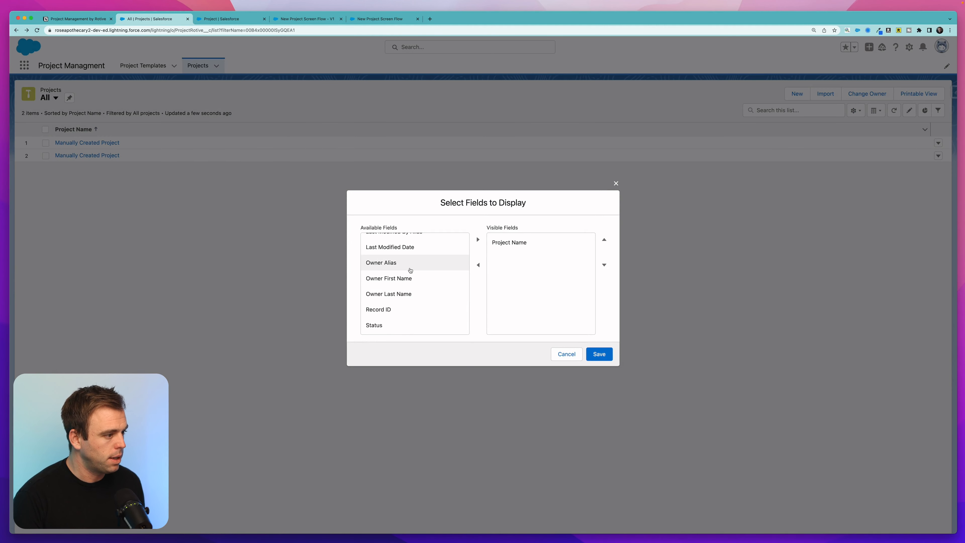
{"action": "left_click", "coordinate": [390, 325]}
{"action": "left_click", "coordinate": [477, 239]}
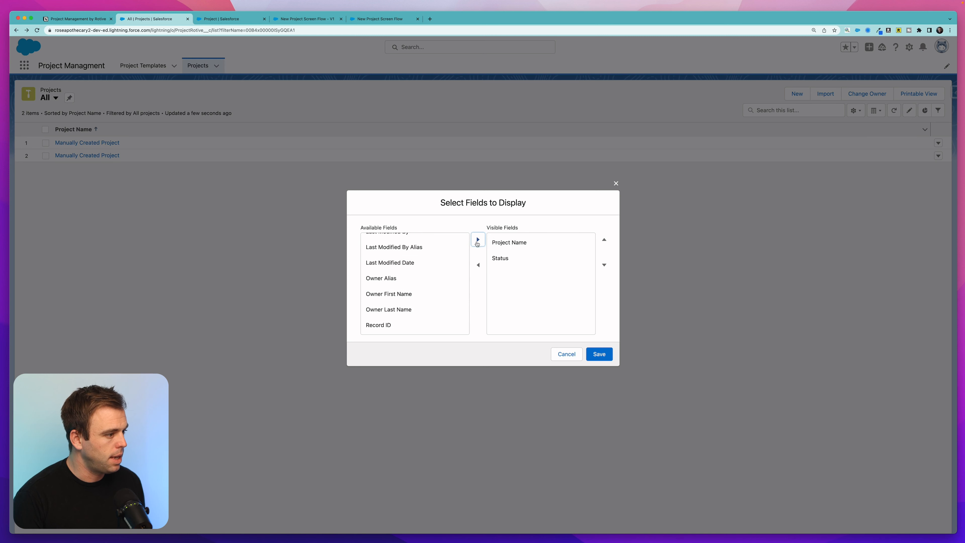
{"action": "scroll", "coordinate": [426, 272], "scroll_direction": "up", "scroll_amount": 5}
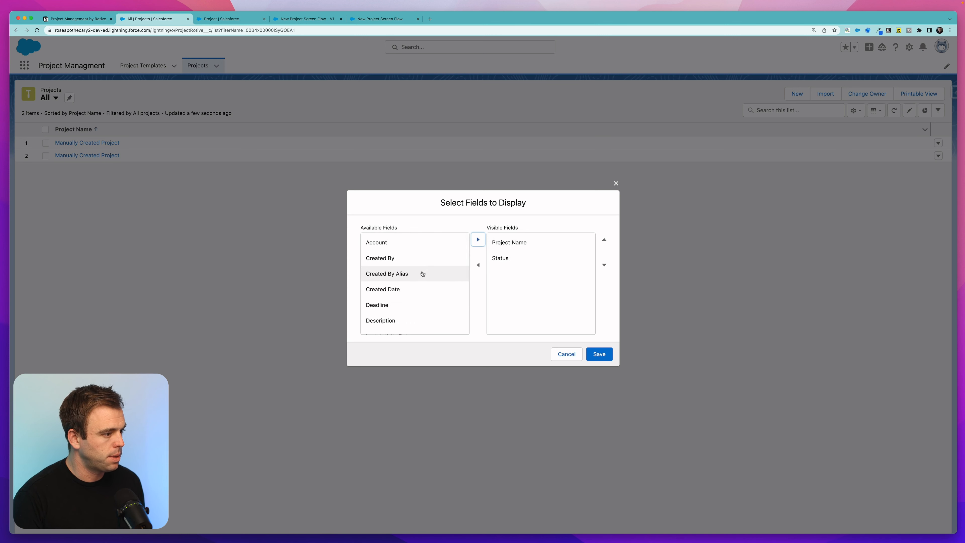
{"action": "left_click", "coordinate": [418, 289]}
{"action": "left_click", "coordinate": [477, 240]}
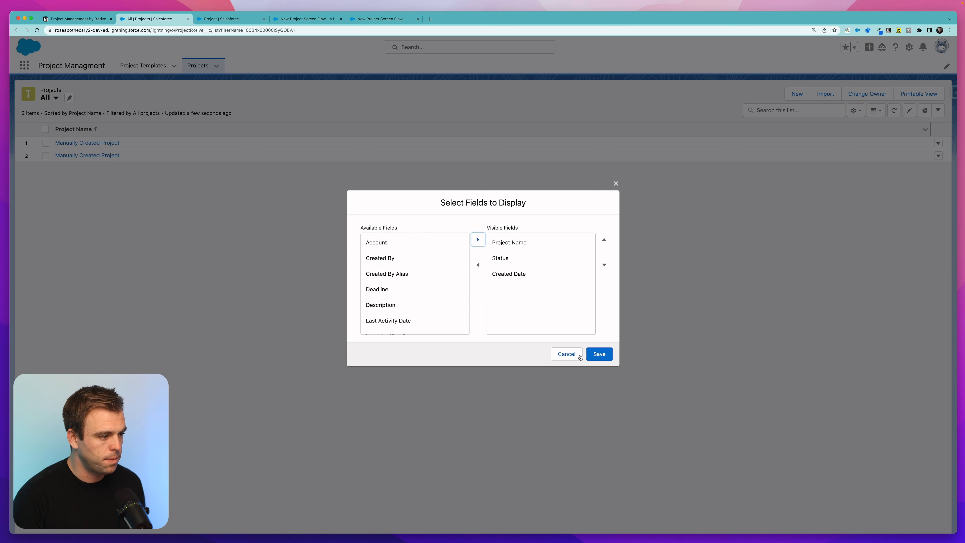
{"action": "left_click", "coordinate": [598, 354]}
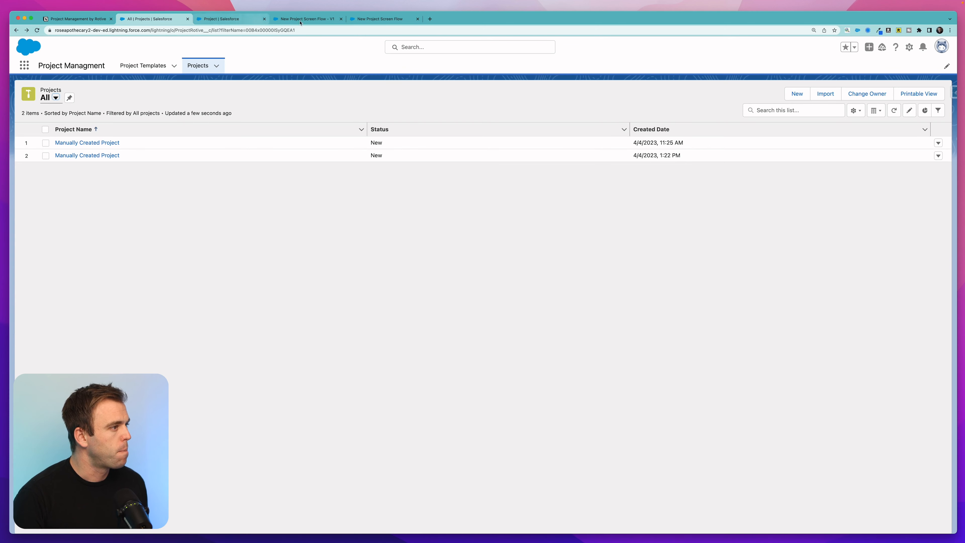
Step: Run the flow debug From a Template with Onboarding Project for the Jake's Woodshop account, and review the Create Tasks debug details
{"action": "left_click", "coordinate": [320, 21]}
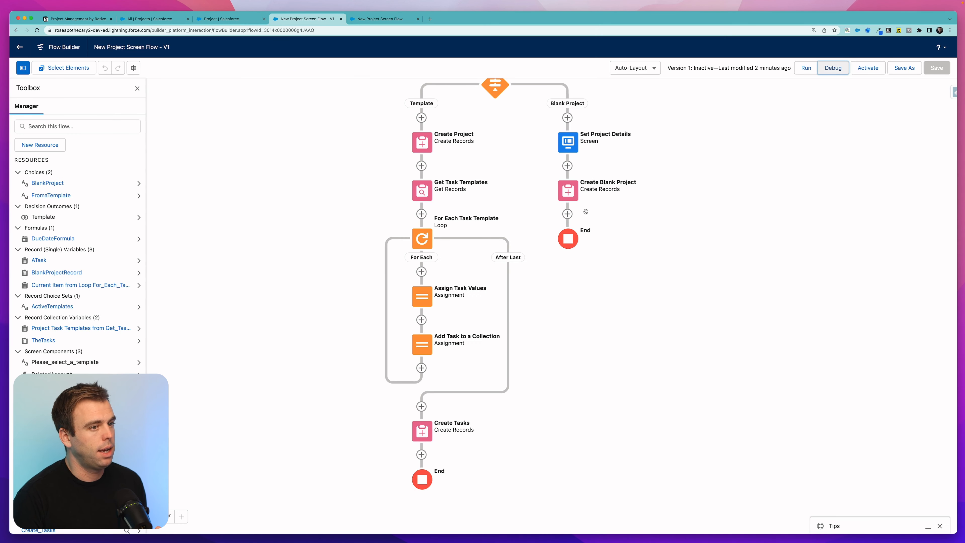
{"action": "left_click", "coordinate": [378, 19]}
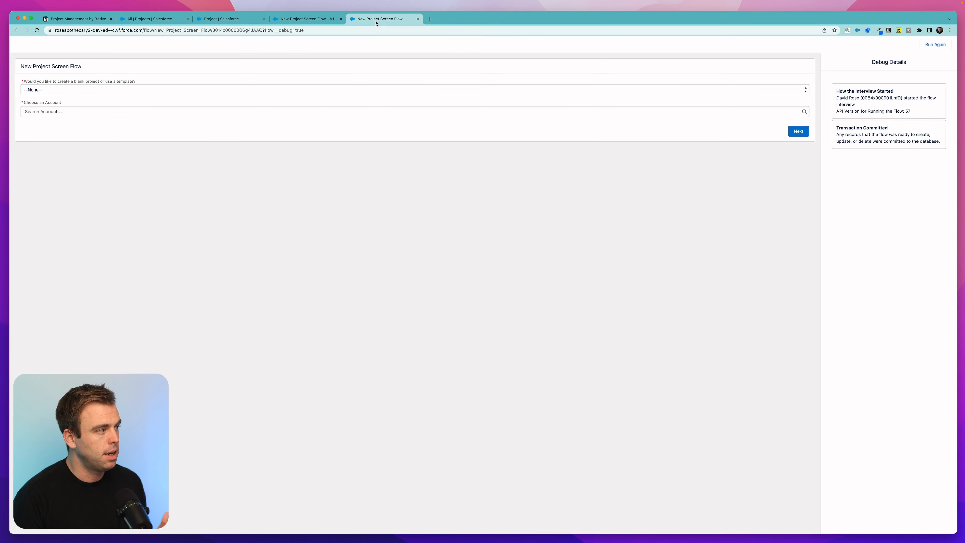
{"action": "left_click", "coordinate": [183, 92]}
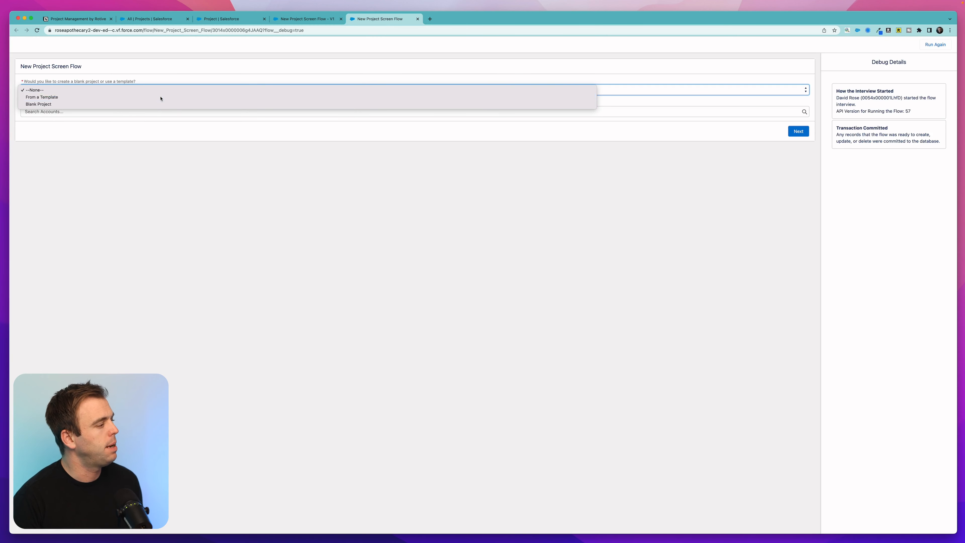
{"action": "left_click", "coordinate": [160, 97]}
{"action": "left_click", "coordinate": [109, 111]}
{"action": "left_click", "coordinate": [101, 119]}
{"action": "left_click", "coordinate": [61, 131]}
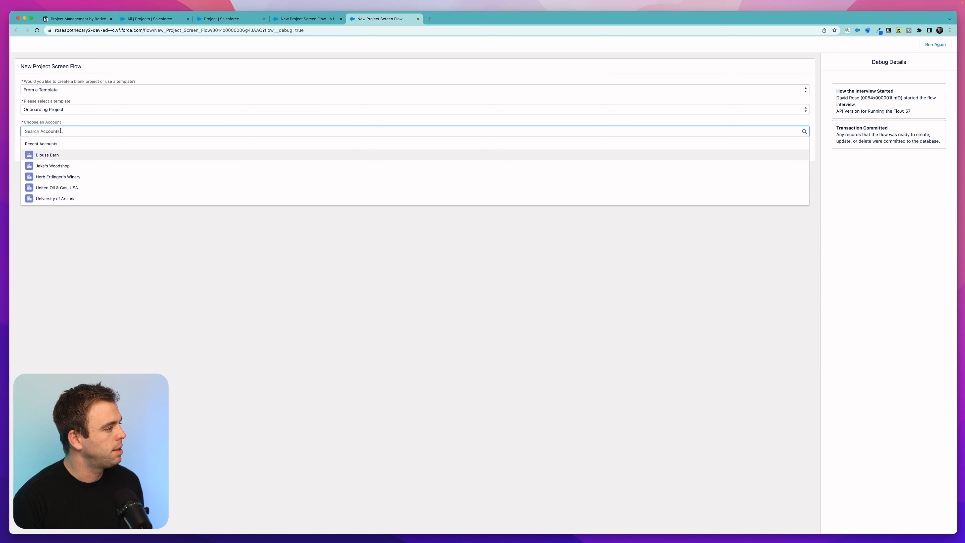
{"action": "left_click", "coordinate": [55, 166]}
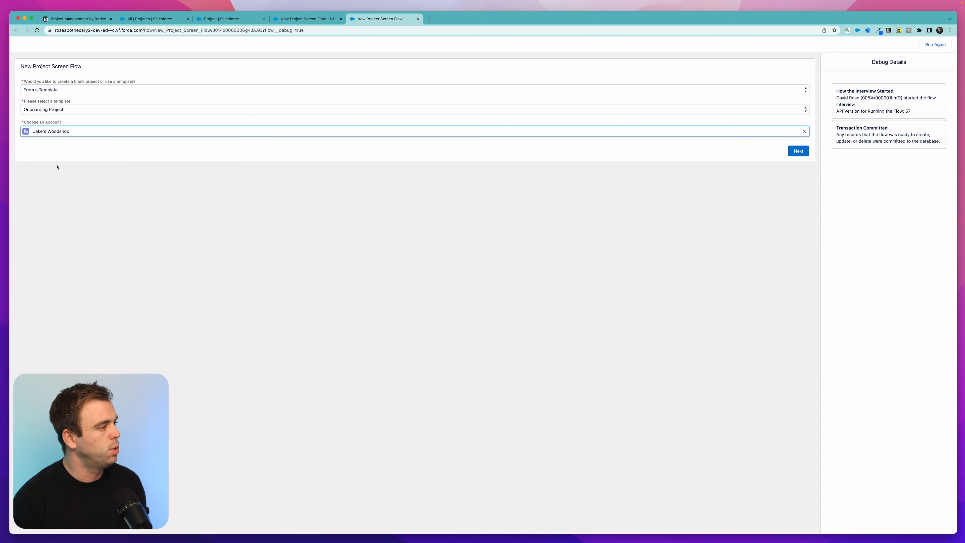
{"action": "left_click", "coordinate": [799, 151]}
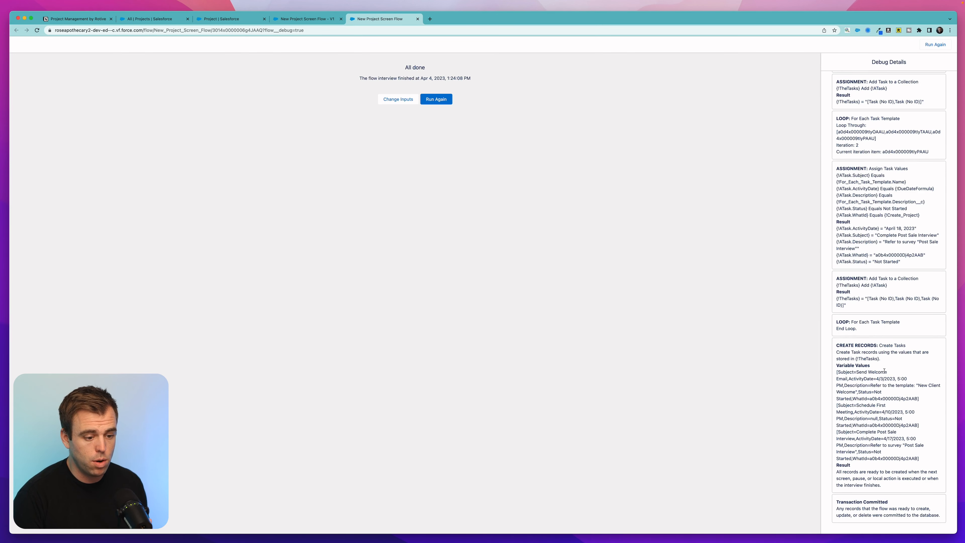
{"action": "left_click_drag", "start_coordinate": [886, 345], "coordinate": [889, 421]}
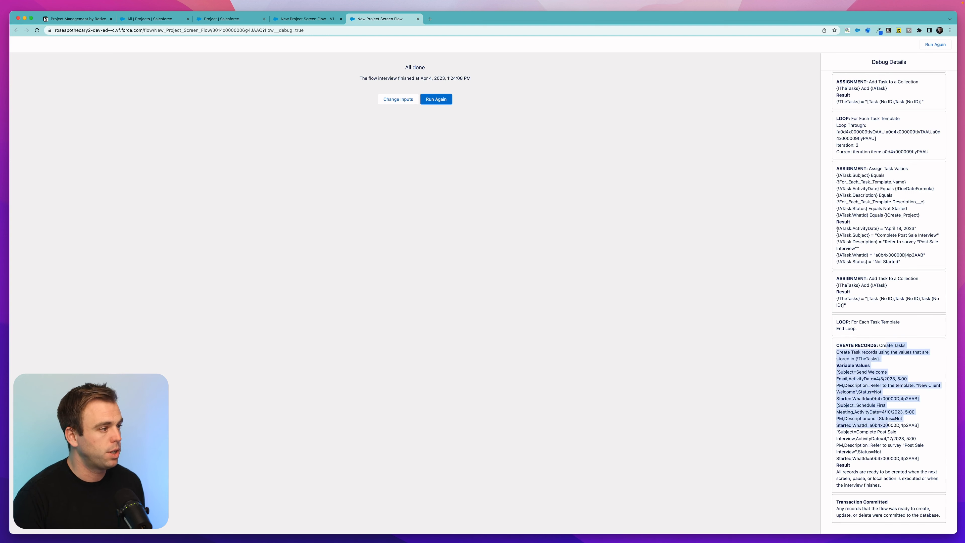
Step: Open the Onboarding Project record from the Projects list and check its upcoming tasks, including the comments on Send Welcome Email
{"action": "key", "text": "super+2"}
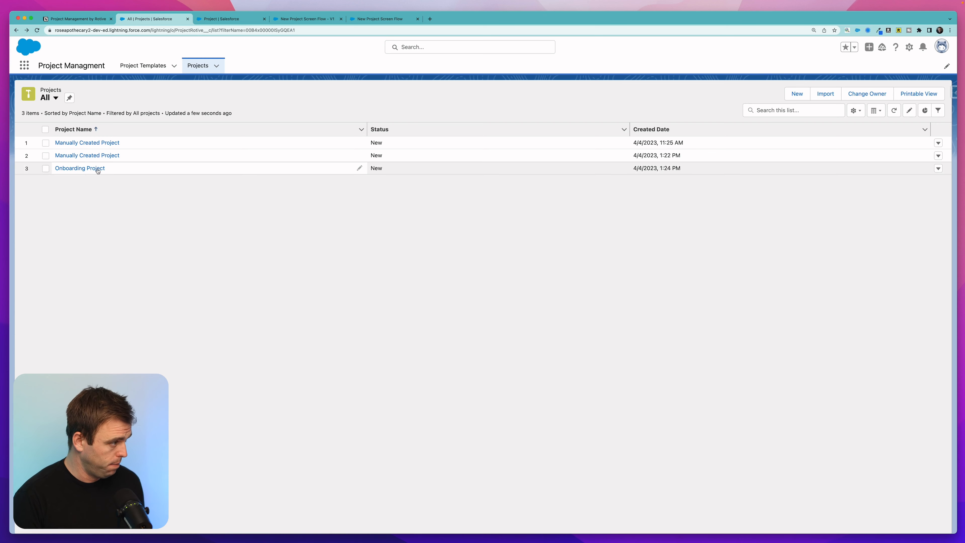
{"action": "left_click", "coordinate": [86, 169]}
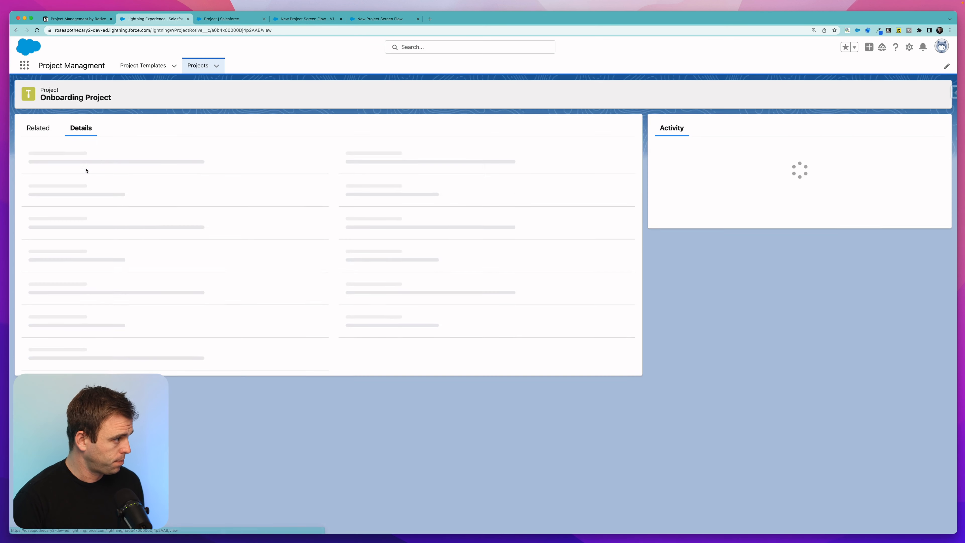
{"action": "left_click_drag", "start_coordinate": [33, 226], "coordinate": [109, 247]}
{"action": "left_click", "coordinate": [152, 366]}
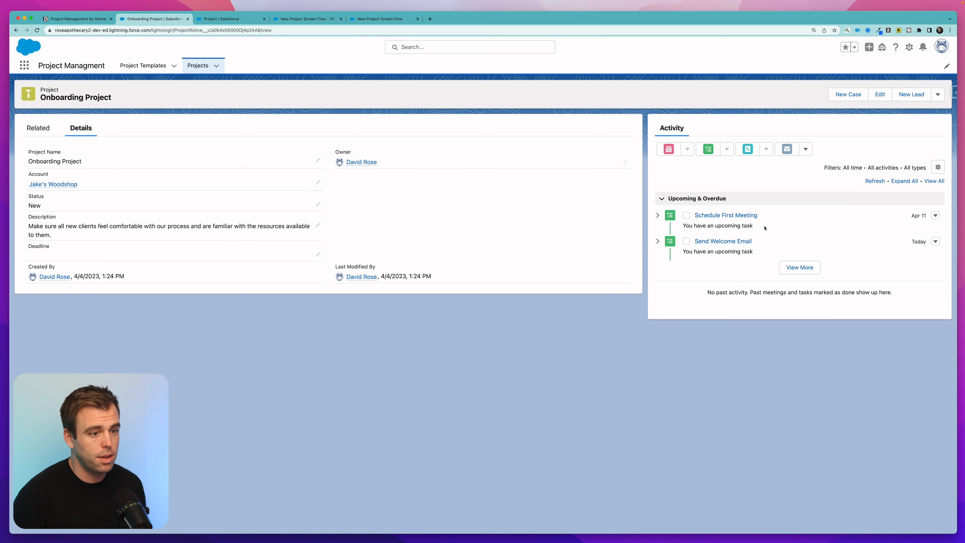
{"action": "left_click", "coordinate": [800, 268]}
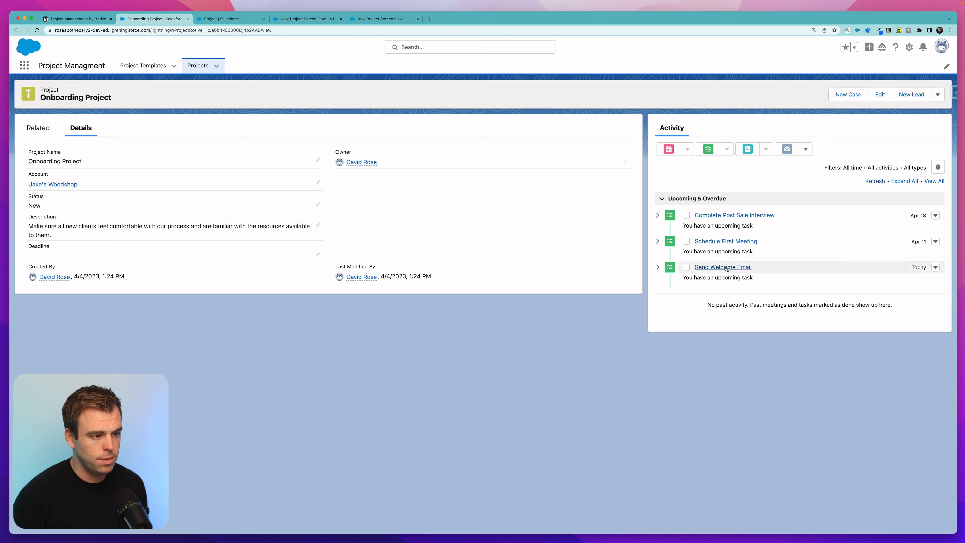
{"action": "left_click", "coordinate": [706, 267]}
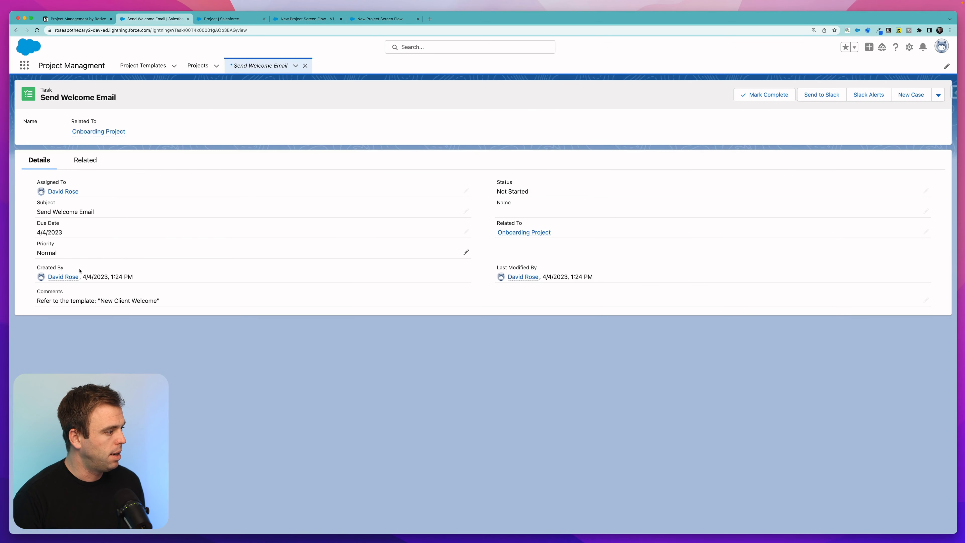
{"action": "left_click_drag", "start_coordinate": [38, 299], "coordinate": [184, 302]}
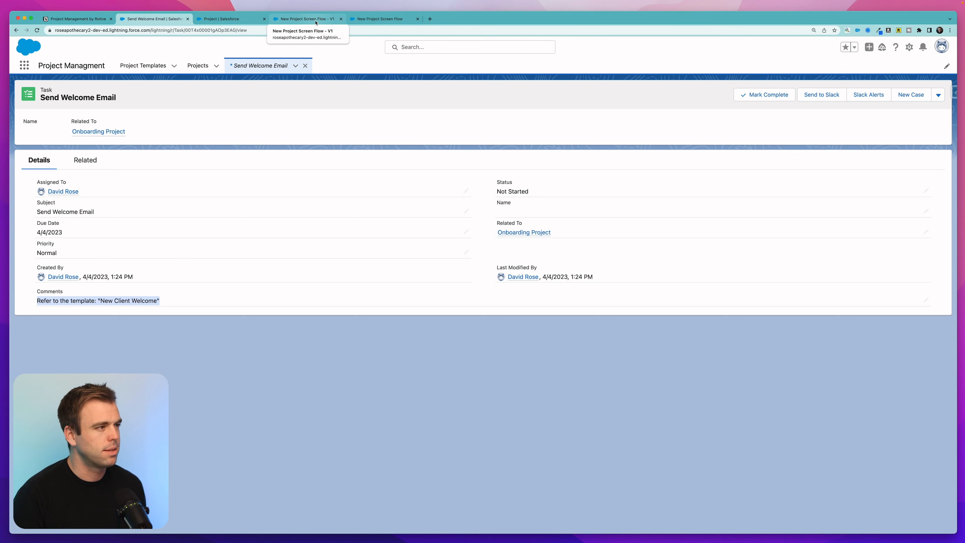
Step: In the flow's Create New Project screen, set the Choose an Account lookup to display when All Conditions Are Met (AND)
{"action": "left_click", "coordinate": [301, 20]}
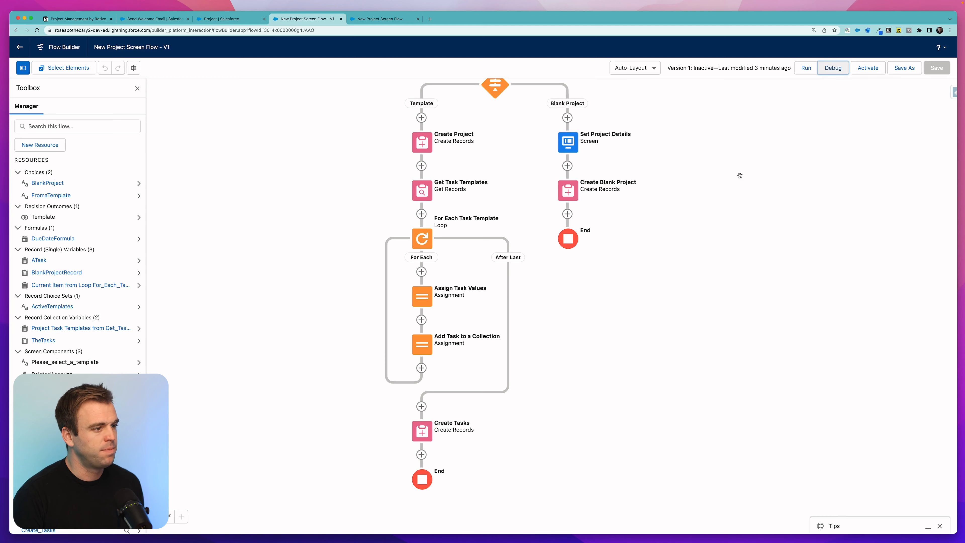
{"action": "scroll", "coordinate": [724, 179], "scroll_direction": "up", "scroll_amount": 5}
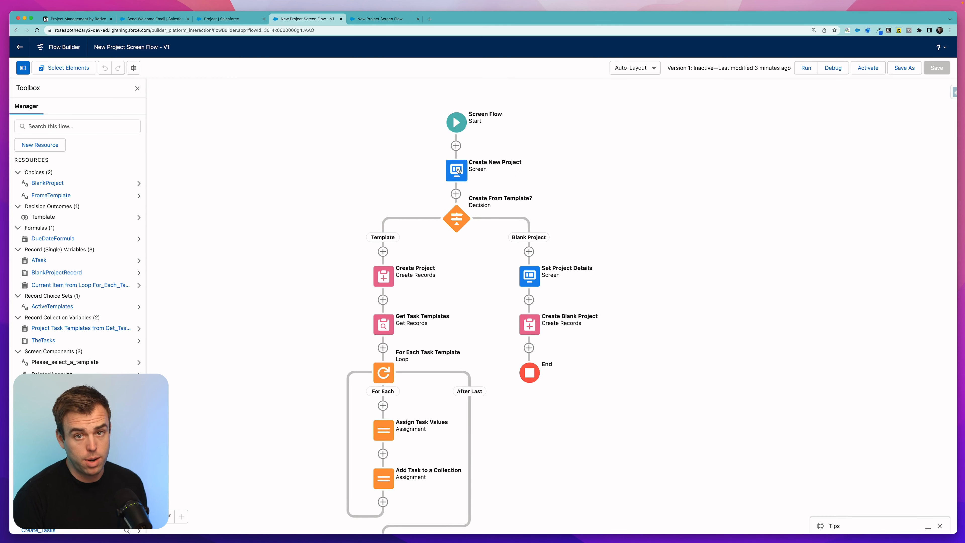
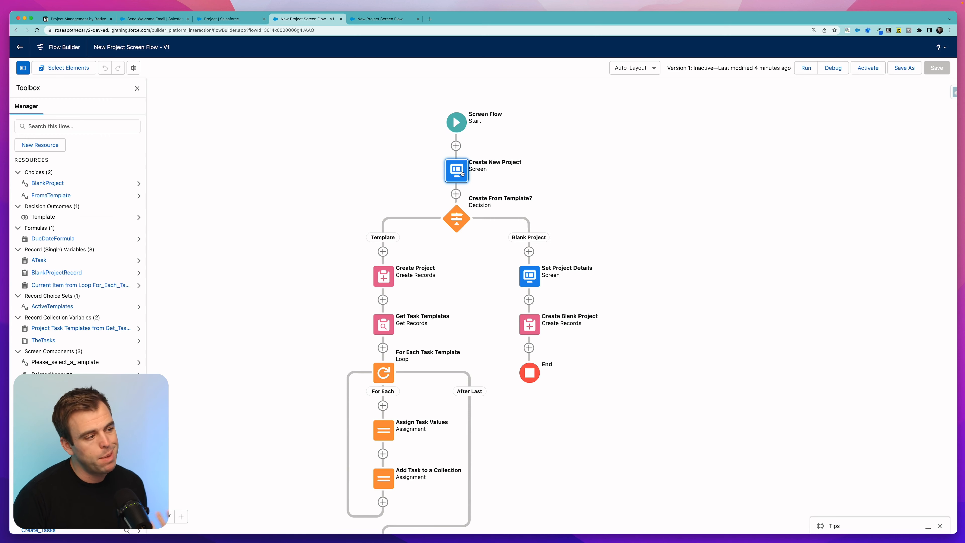
{"action": "double_click", "coordinate": [461, 174]}
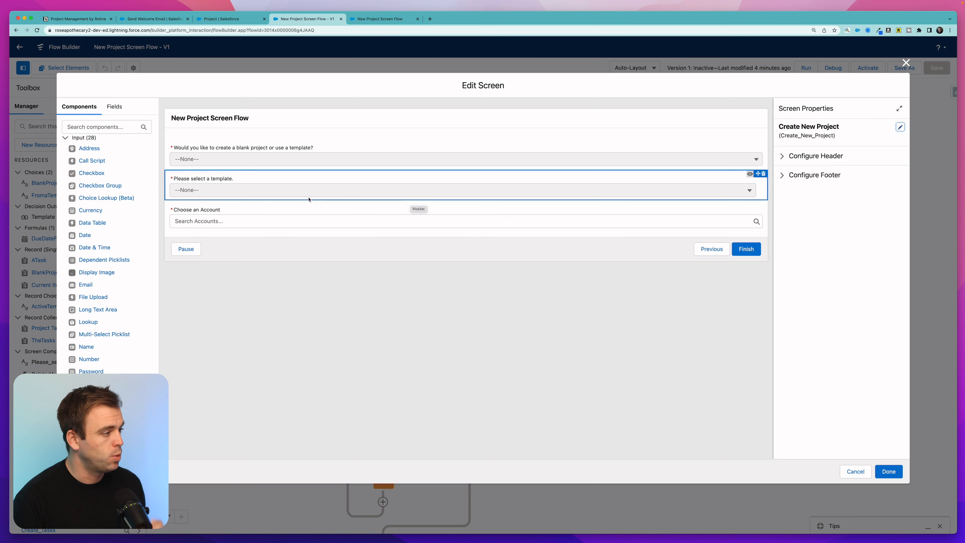
{"action": "left_click", "coordinate": [281, 212]}
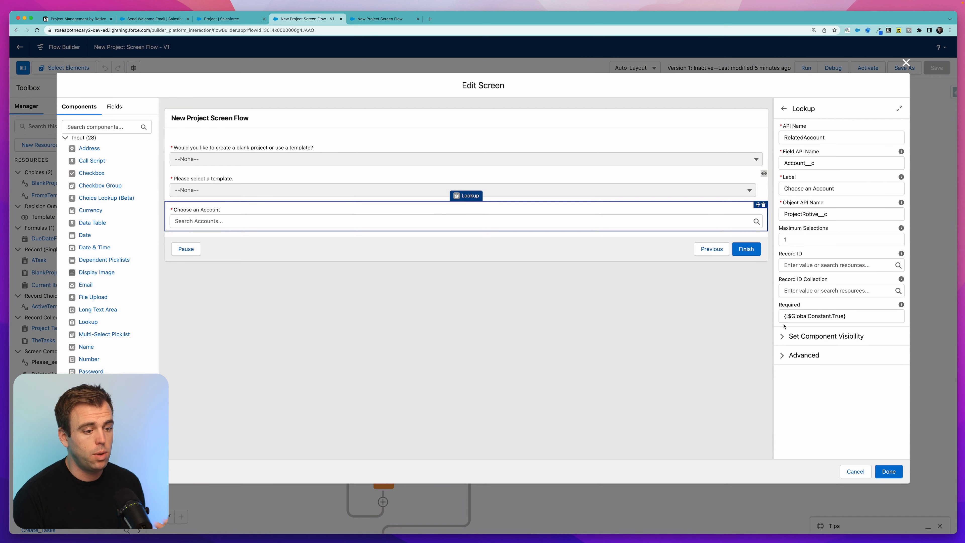
{"action": "left_click", "coordinate": [784, 335]}
{"action": "left_click", "coordinate": [799, 364]}
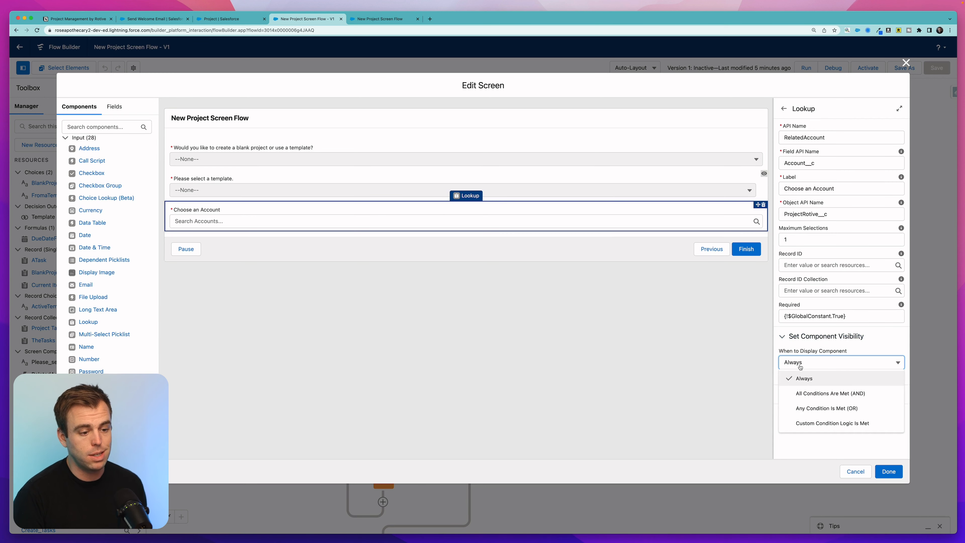
{"action": "left_click", "coordinate": [805, 389]}
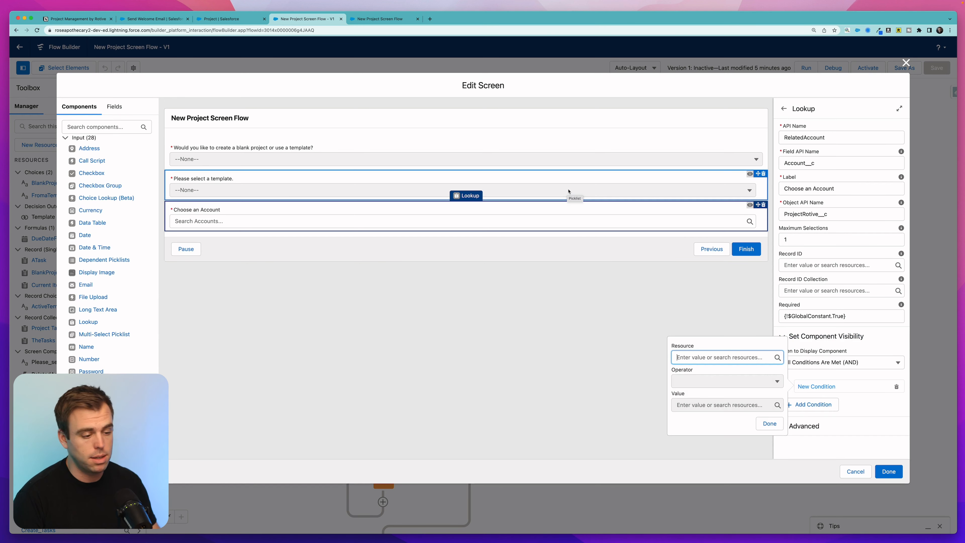
Step: Add the lookup's visibility condition that the blank-project-or-template question equals FromaTemplate
{"action": "left_click", "coordinate": [718, 362]}
{"action": "scroll", "coordinate": [724, 328], "scroll_direction": "down", "scroll_amount": 4}
{"action": "scroll", "coordinate": [725, 327], "scroll_direction": "down", "scroll_amount": 1}
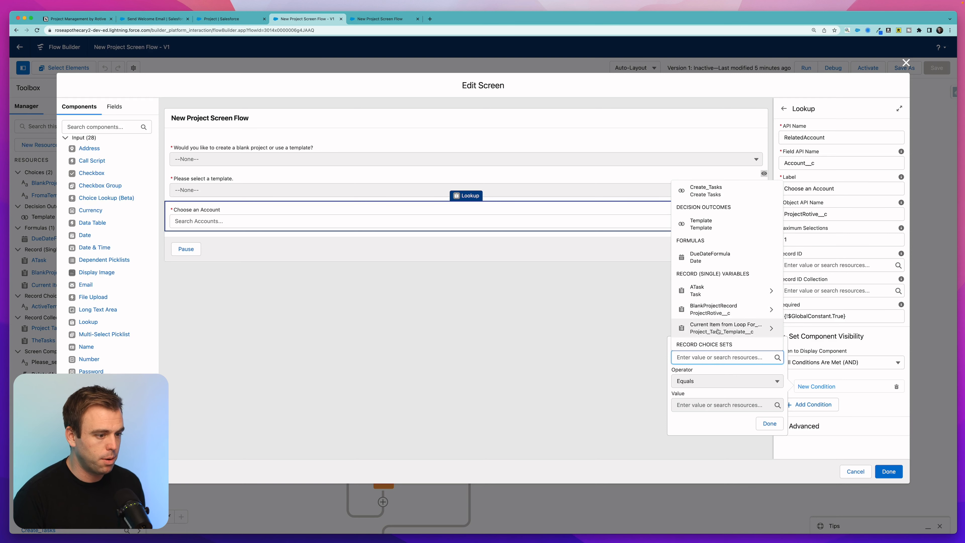
{"action": "scroll", "coordinate": [718, 304], "scroll_direction": "down", "scroll_amount": 4}
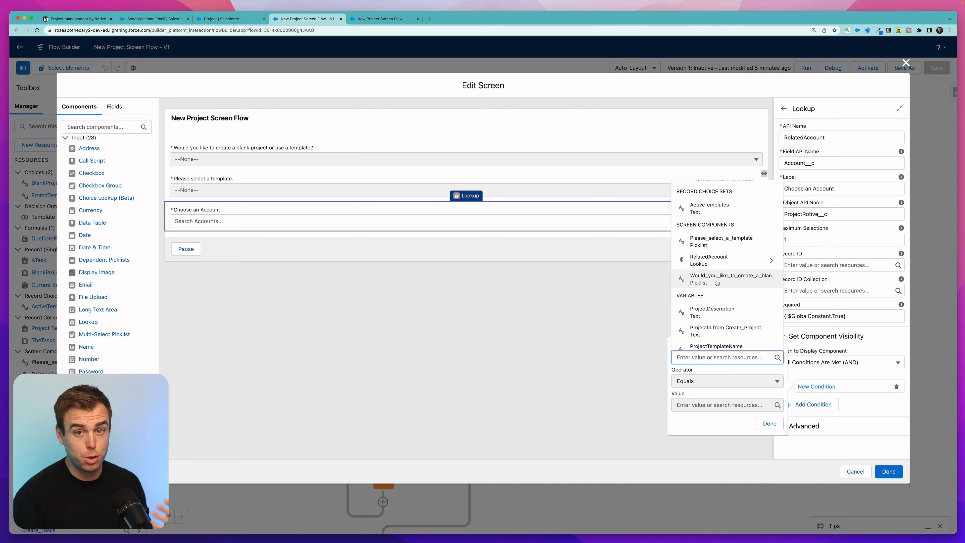
{"action": "left_click", "coordinate": [717, 282]}
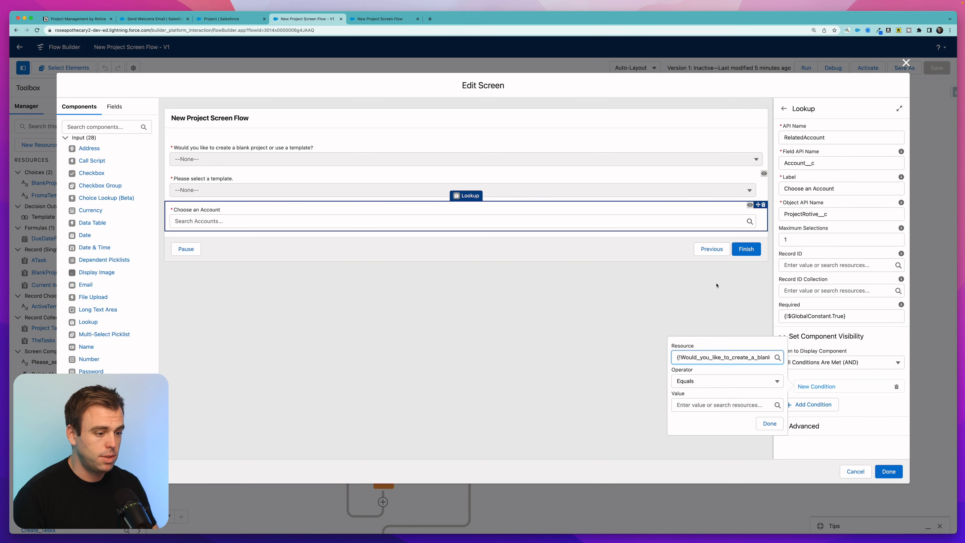
{"action": "left_click", "coordinate": [711, 405]}
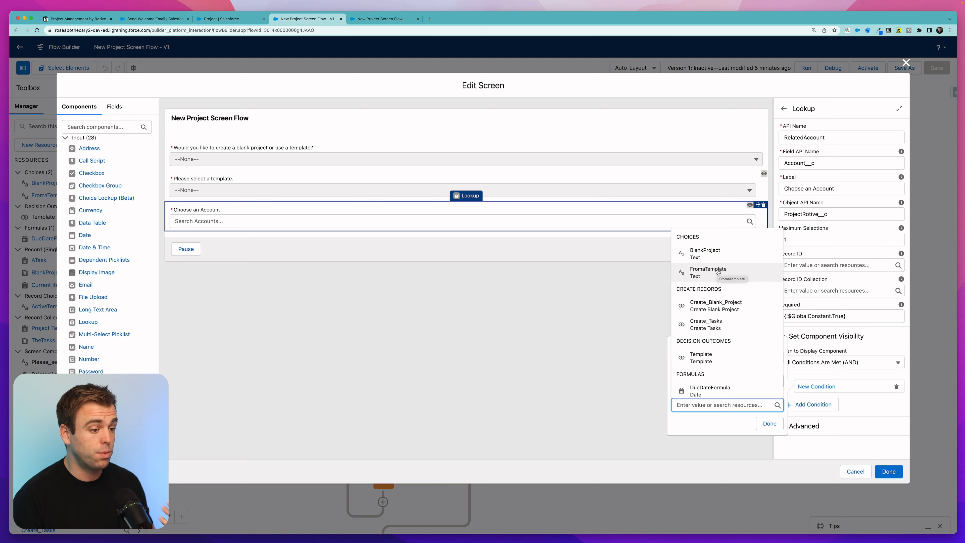
{"action": "left_click", "coordinate": [718, 272]}
{"action": "left_click", "coordinate": [769, 423]}
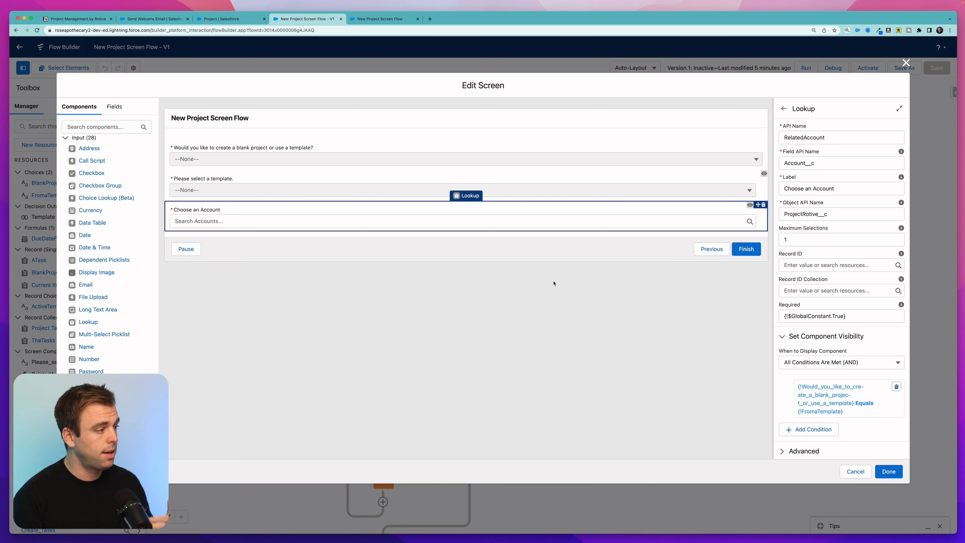
Step: Confirm the screen edits, then save and activate the New Project Screen Flow
{"action": "left_click", "coordinate": [889, 471]}
{"action": "left_click", "coordinate": [938, 67]}
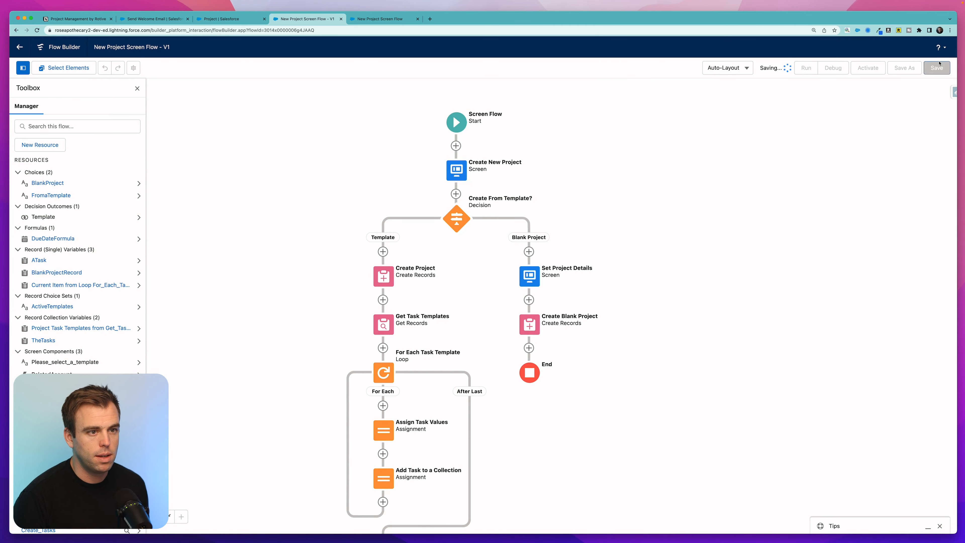
{"action": "left_click", "coordinate": [872, 72]}
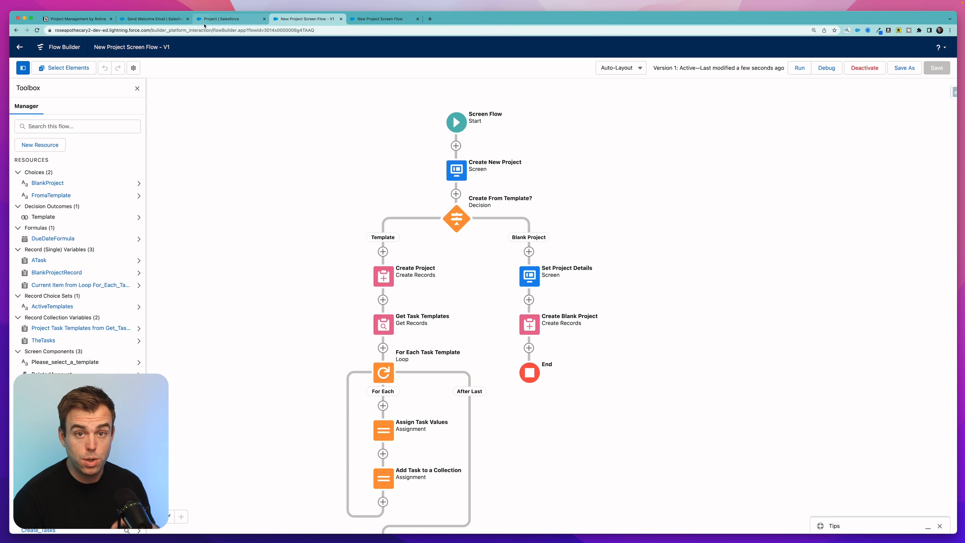
Step: Find the Project Managment app in Setup's App Manager and open its navigation items for editing
{"action": "left_click", "coordinate": [220, 20]}
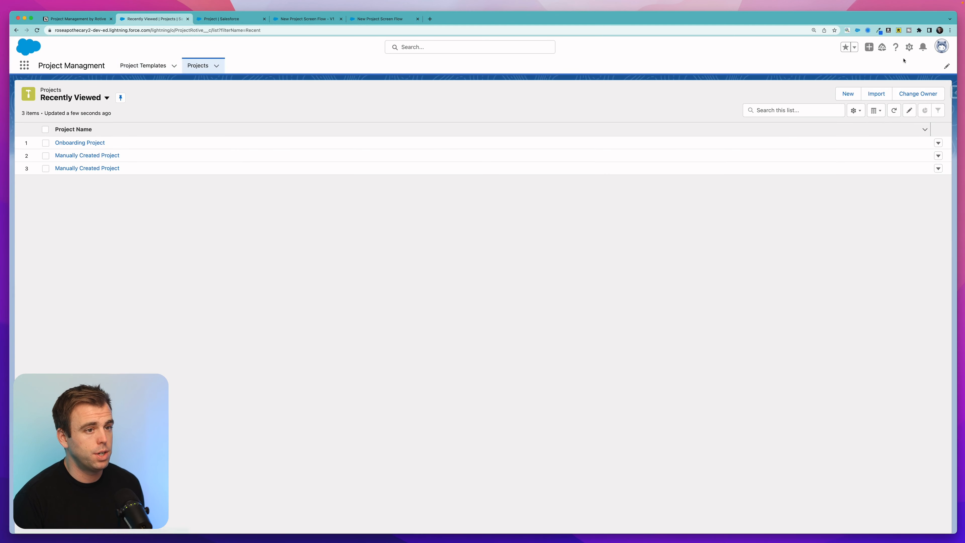
{"action": "left_click", "coordinate": [910, 47]}
{"action": "left_click", "coordinate": [881, 71]}
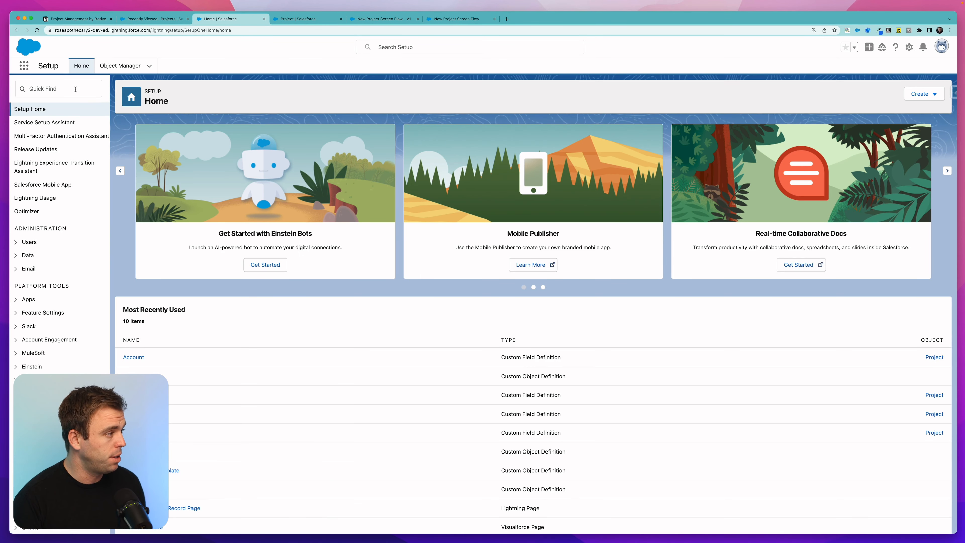
{"action": "left_click", "coordinate": [76, 89]}
{"action": "type", "text": "app"}
{"action": "left_click", "coordinate": [49, 171]}
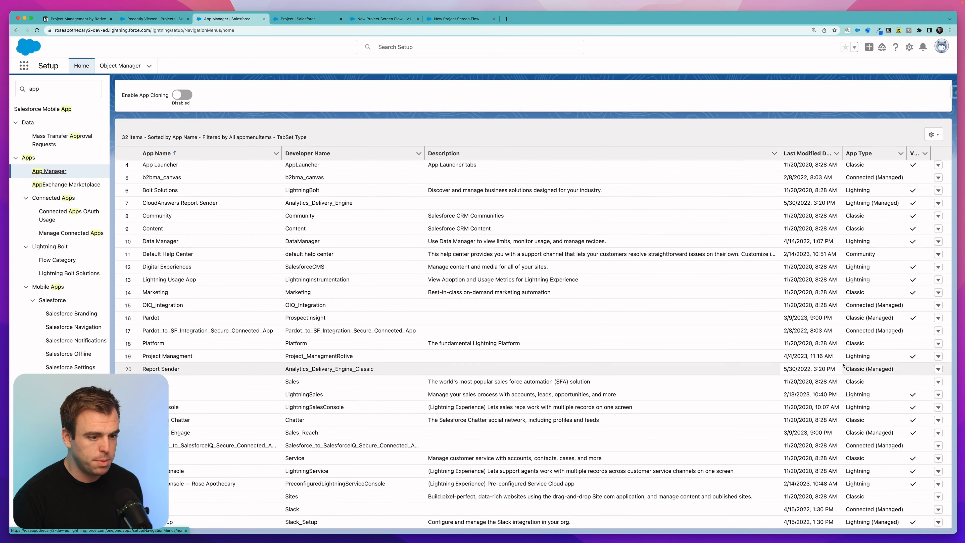
{"action": "left_click", "coordinate": [938, 357]}
{"action": "left_click", "coordinate": [920, 371]}
{"action": "left_click", "coordinate": [46, 128]}
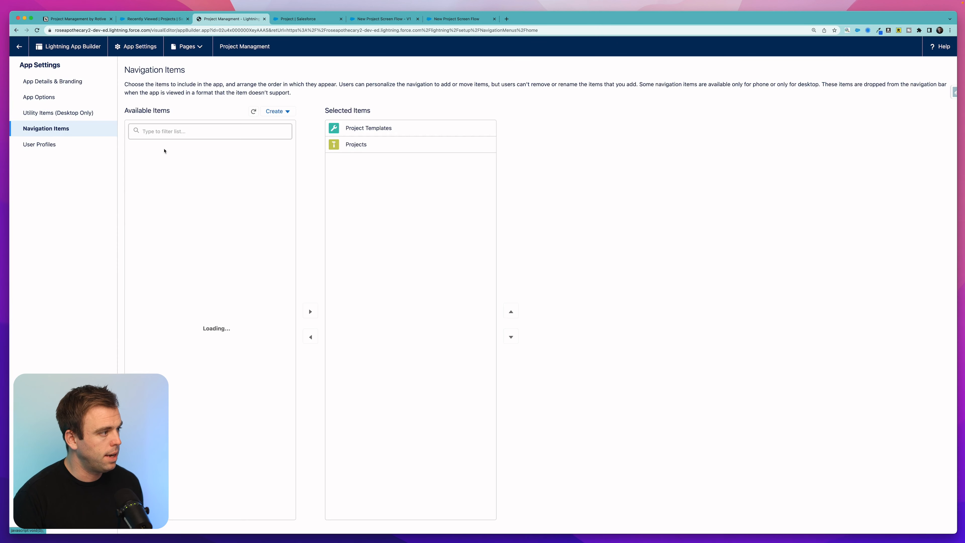
Step: Add the standard Home and Reports items to the app's selected navigation items
{"action": "left_click", "coordinate": [182, 135]}
{"action": "type", "text": "home"}
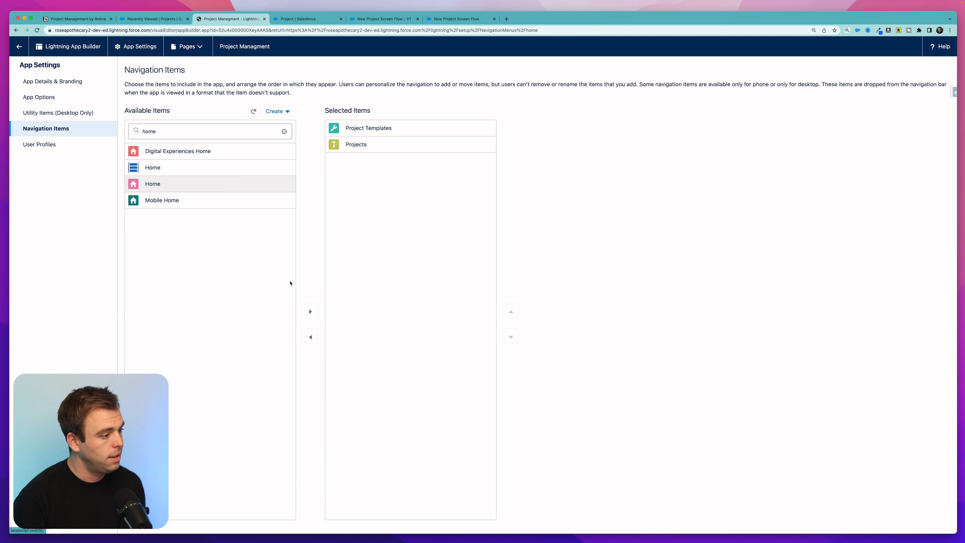
{"action": "left_click", "coordinate": [310, 312]}
{"action": "left_click", "coordinate": [217, 127]}
{"action": "key", "text": "super+a"}
{"action": "type", "text": "report"}
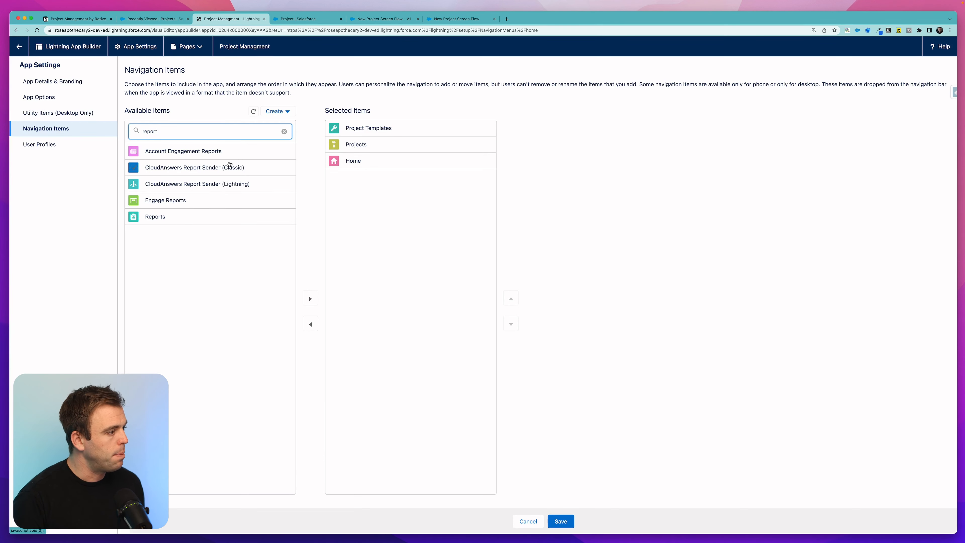
{"action": "left_click", "coordinate": [212, 216]}
{"action": "left_click", "coordinate": [311, 299]}
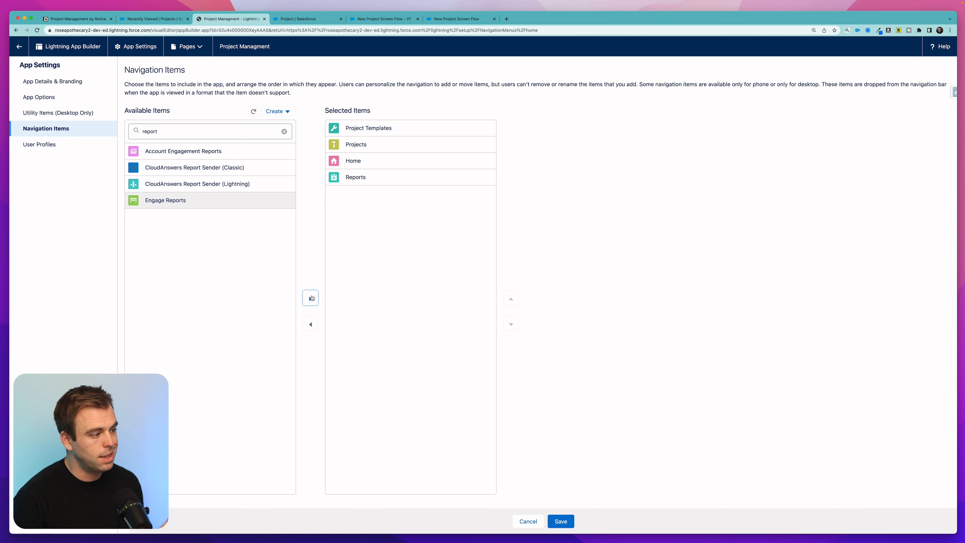
Step: Add Dashboards to the app's selected navigation items
{"action": "double_click", "coordinate": [224, 133]}
{"action": "type", "text": "dashboar"}
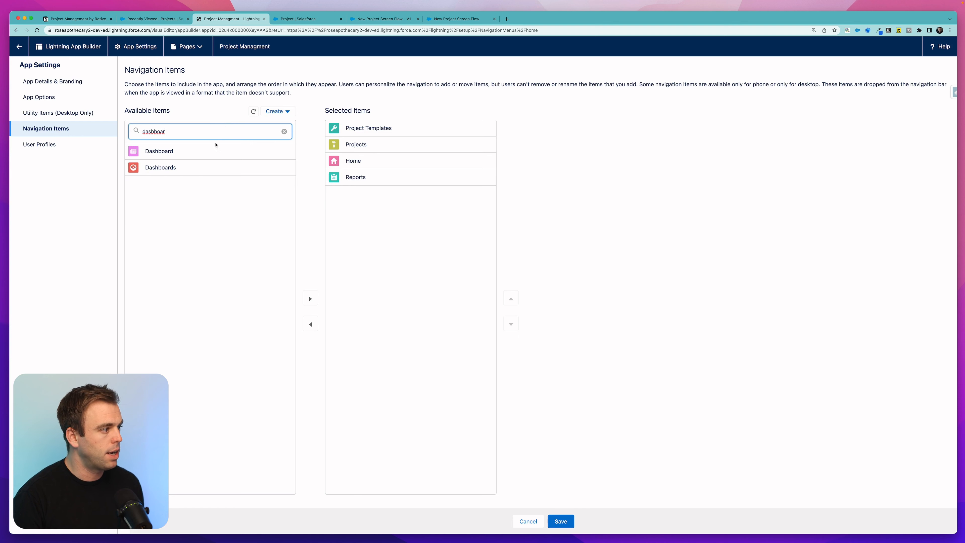
{"action": "left_click", "coordinate": [209, 172]}
{"action": "left_click", "coordinate": [310, 298]}
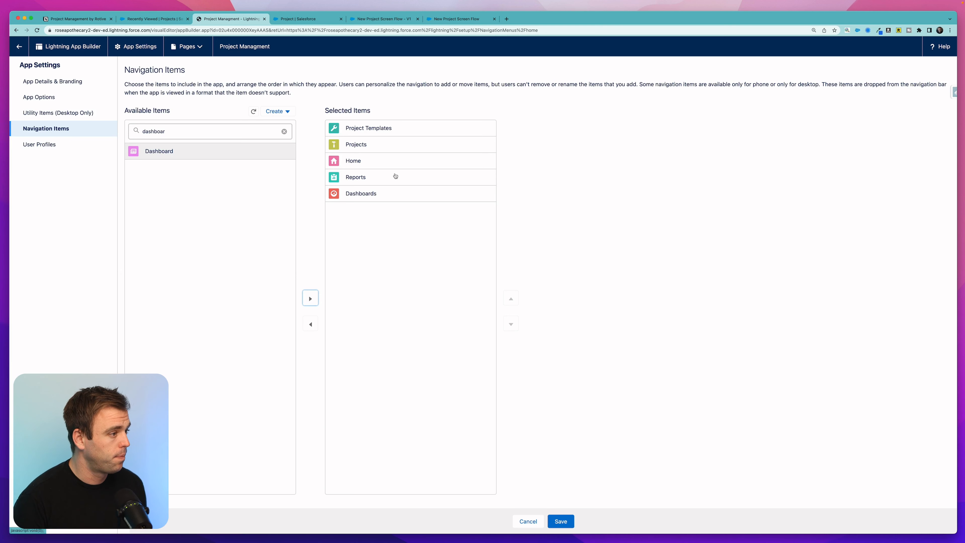
Step: Move Home to the first place in the navigation order and save the app settings
{"action": "left_click", "coordinate": [384, 165]}
{"action": "left_click", "coordinate": [510, 301]}
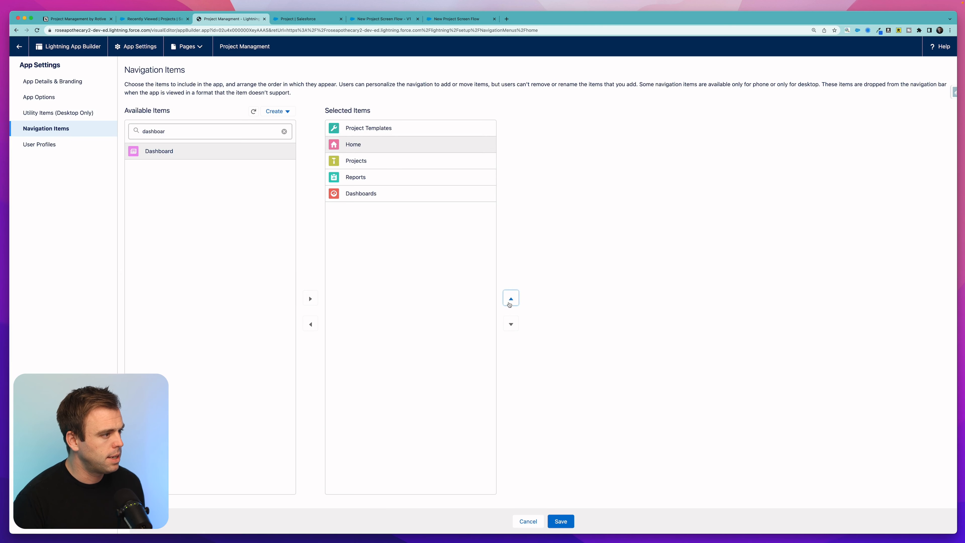
{"action": "left_click", "coordinate": [511, 301]}
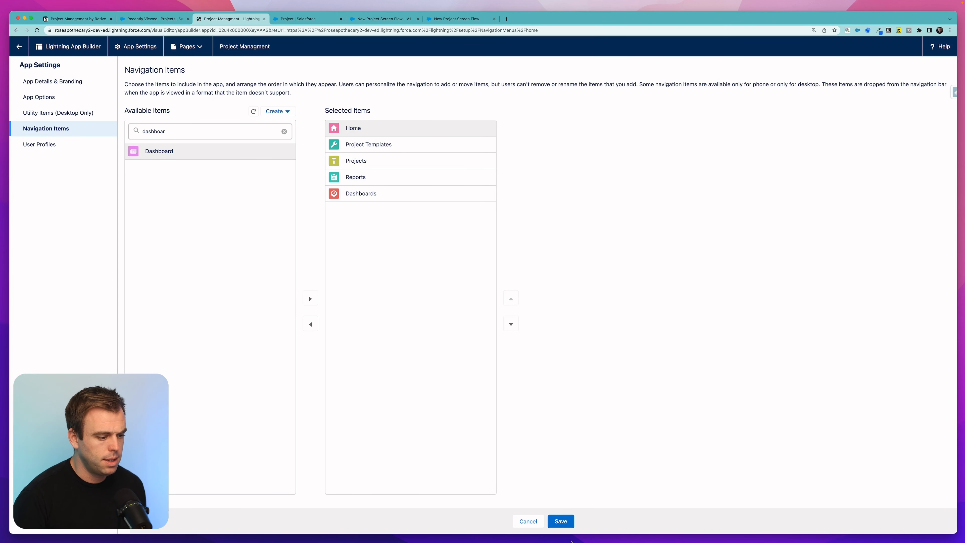
{"action": "left_click", "coordinate": [561, 525]}
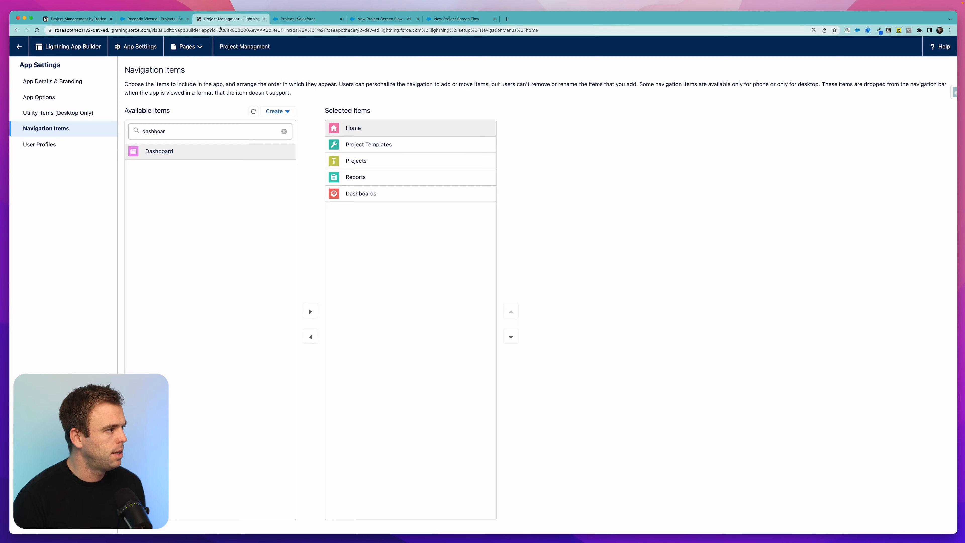
Step: Reload the Project Managment app and open its Home page for editing in Lightning App Builder
{"action": "left_click", "coordinate": [154, 19]}
{"action": "key", "text": "super+r"}
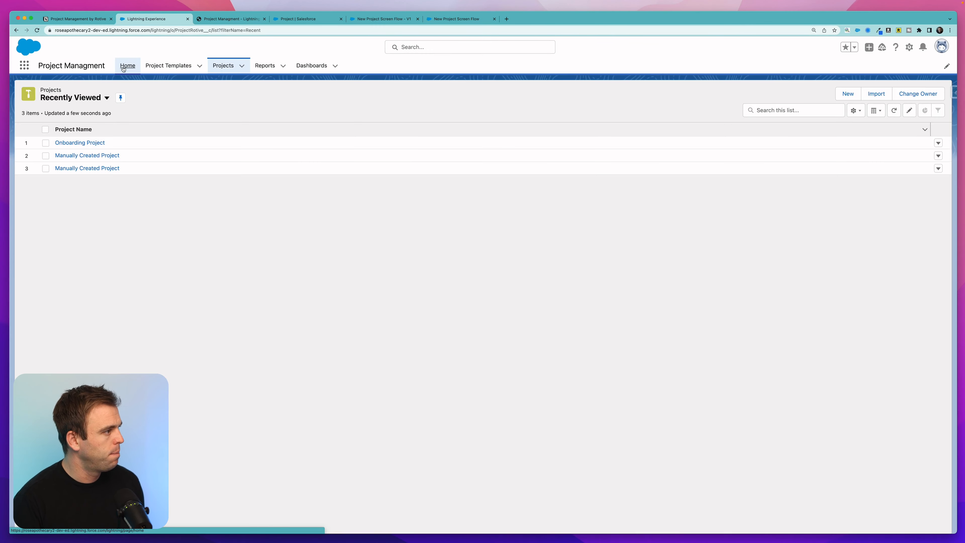
{"action": "left_click", "coordinate": [124, 68]}
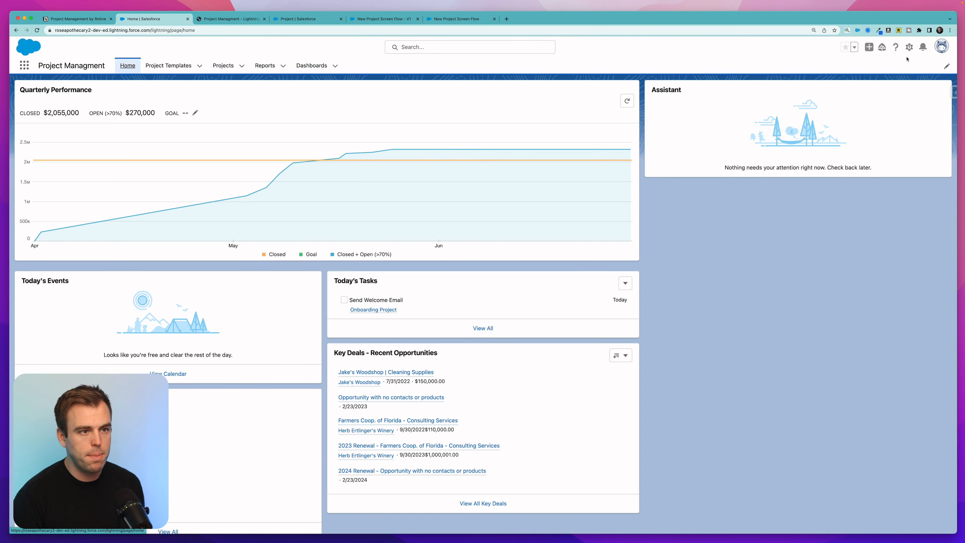
{"action": "left_click", "coordinate": [910, 47]}
{"action": "left_click", "coordinate": [859, 162]}
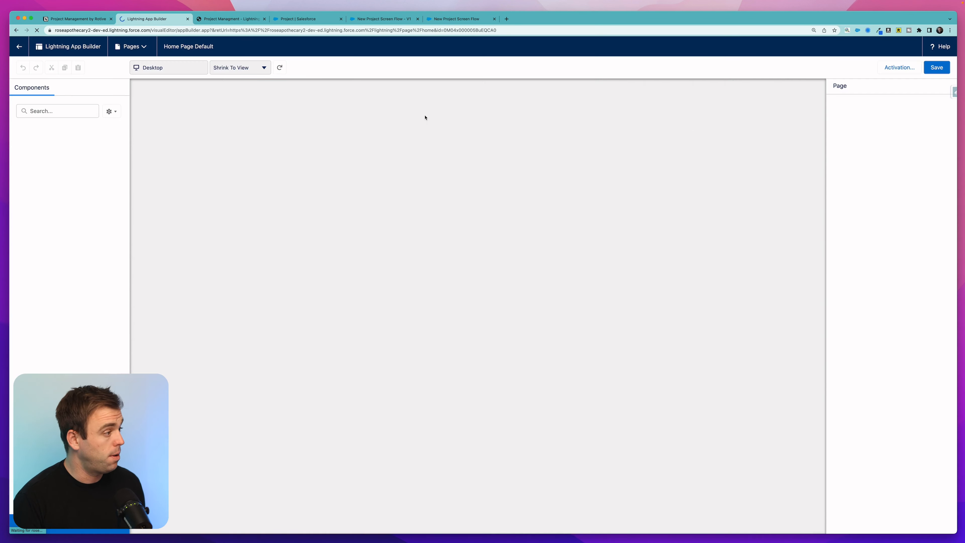
Step: Place a Flow component above Assistant, set it to New Project Screen Flow, save the page and return to Home
{"action": "type", "text": "flow"}
{"action": "left_click_drag", "start_coordinate": [38, 151], "coordinate": [676, 114]}
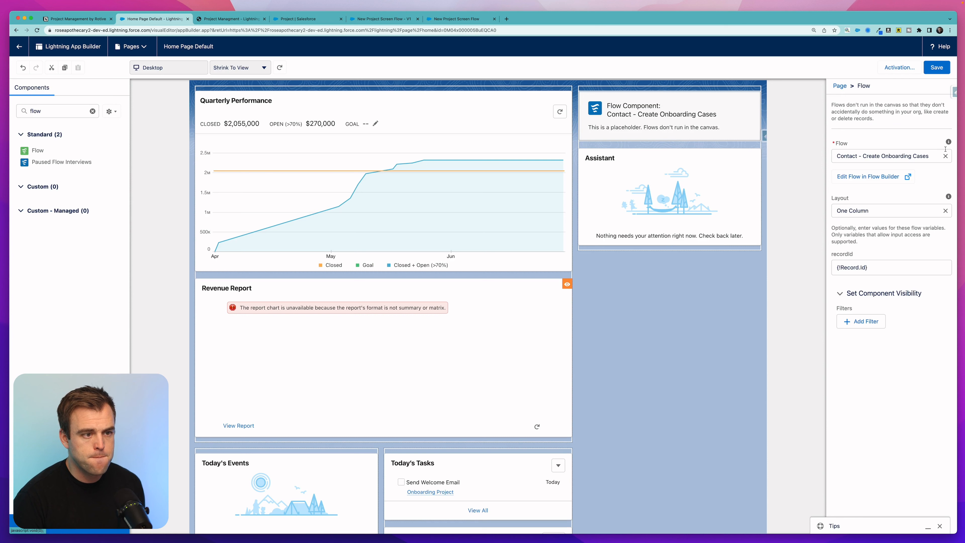
{"action": "left_click", "coordinate": [946, 156]}
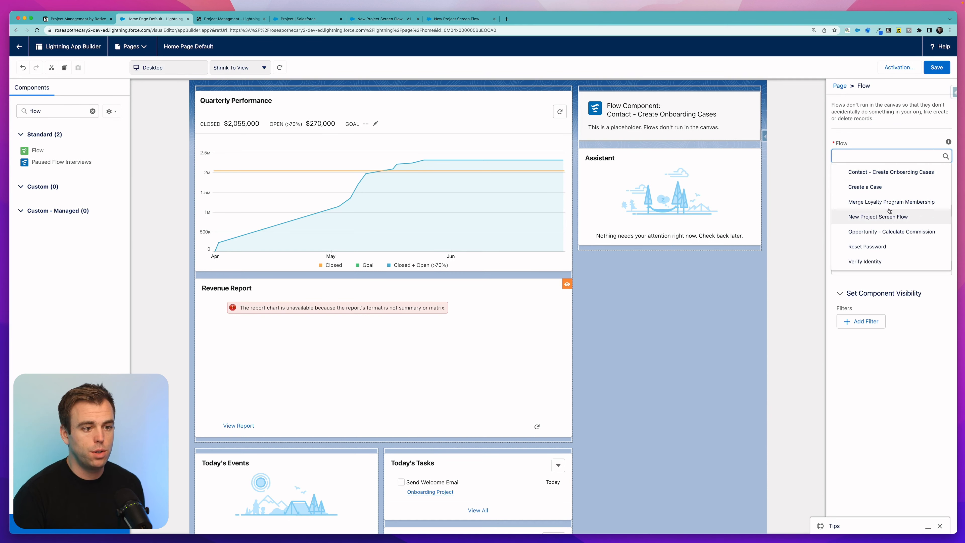
{"action": "left_click", "coordinate": [910, 221]}
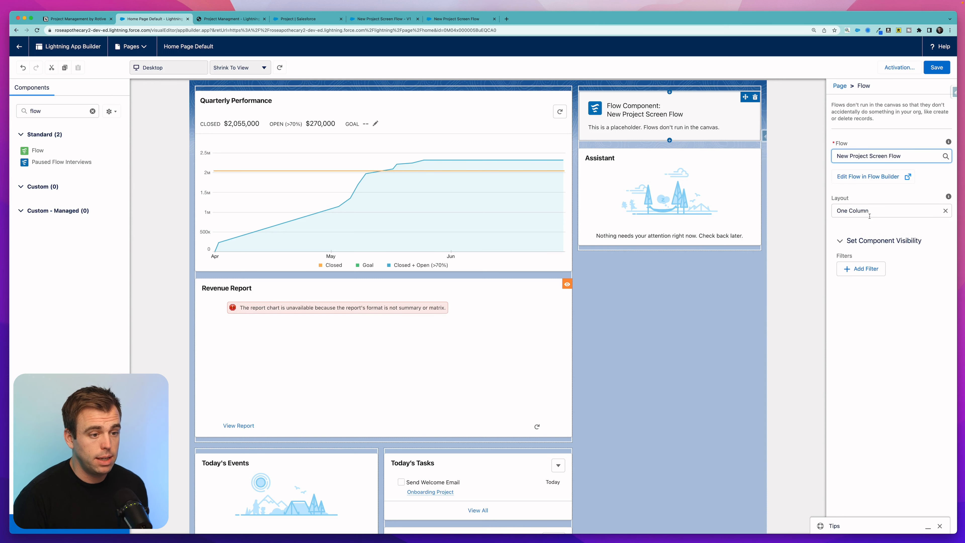
{"action": "left_click", "coordinate": [937, 68]}
{"action": "left_click", "coordinate": [20, 46]}
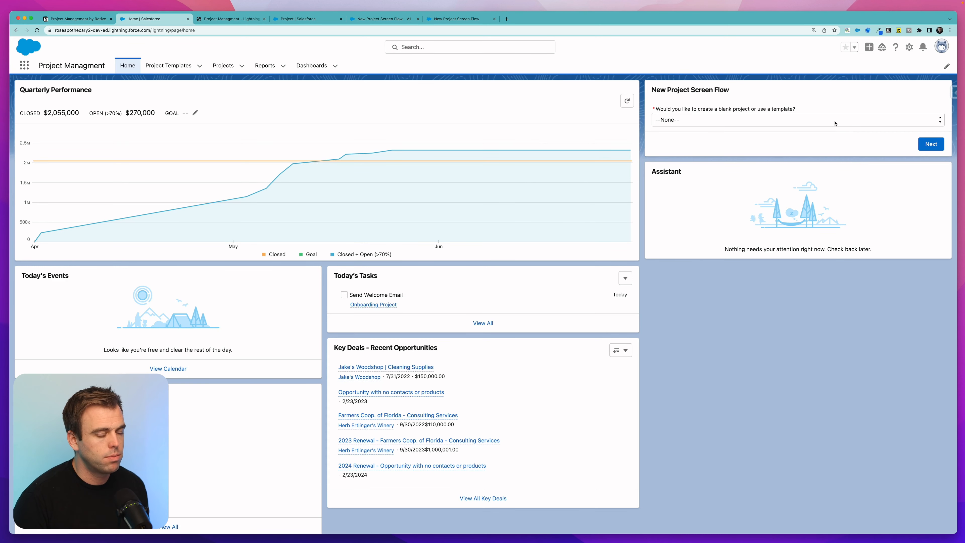
Step: Run the New Project Screen Flow on Home with From a Template, the Onboarding Project template and the University of Arizona account
{"action": "left_click_drag", "start_coordinate": [667, 106], "coordinate": [792, 108]}
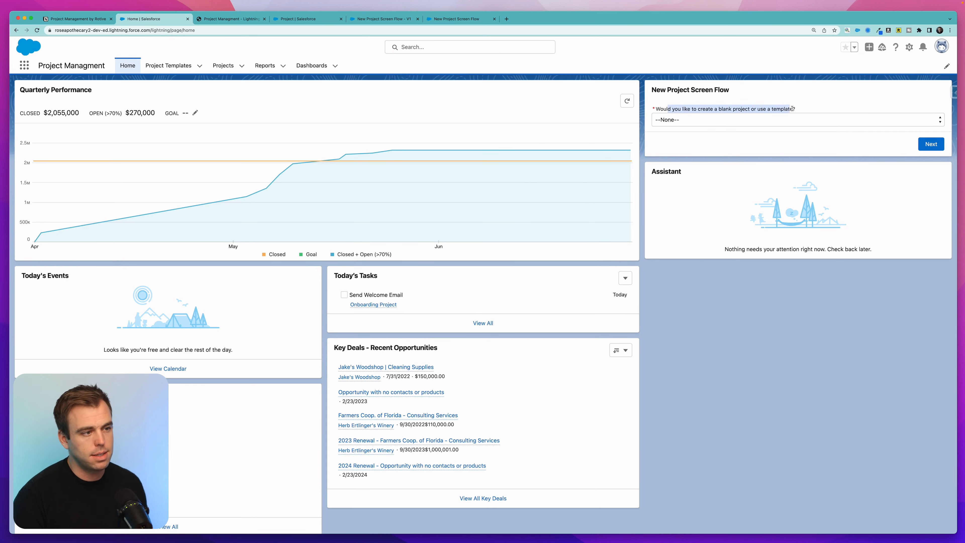
{"action": "left_click", "coordinate": [749, 119]}
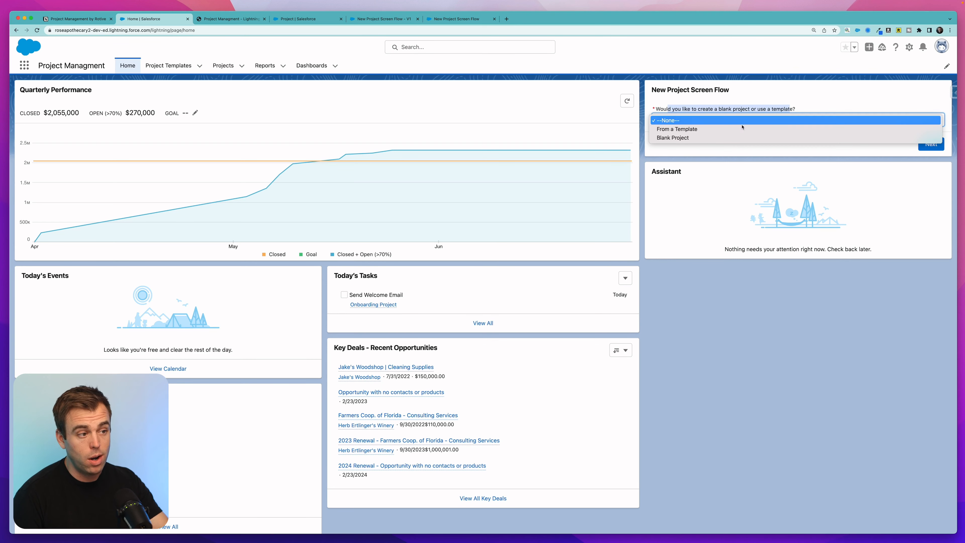
{"action": "left_click", "coordinate": [740, 130]}
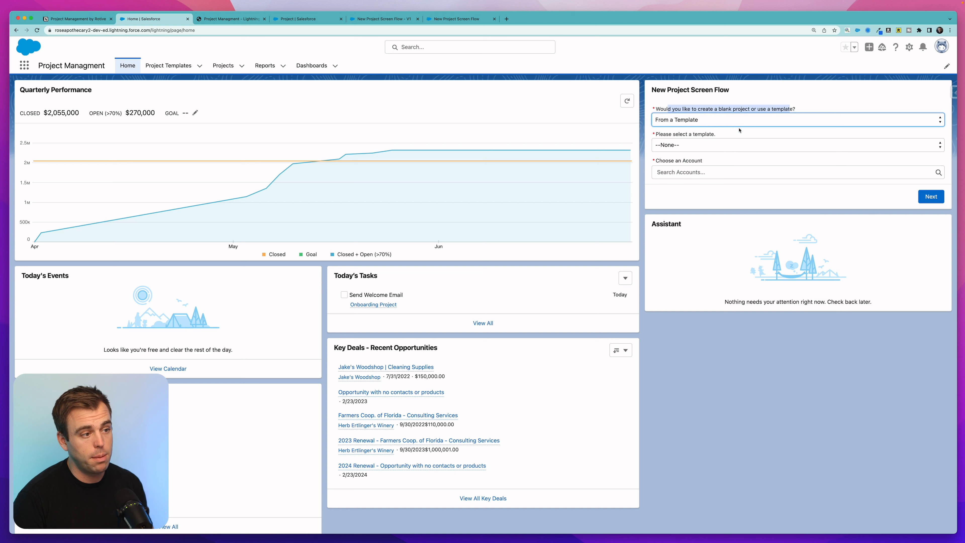
{"action": "left_click", "coordinate": [703, 149]}
{"action": "left_click", "coordinate": [696, 154]}
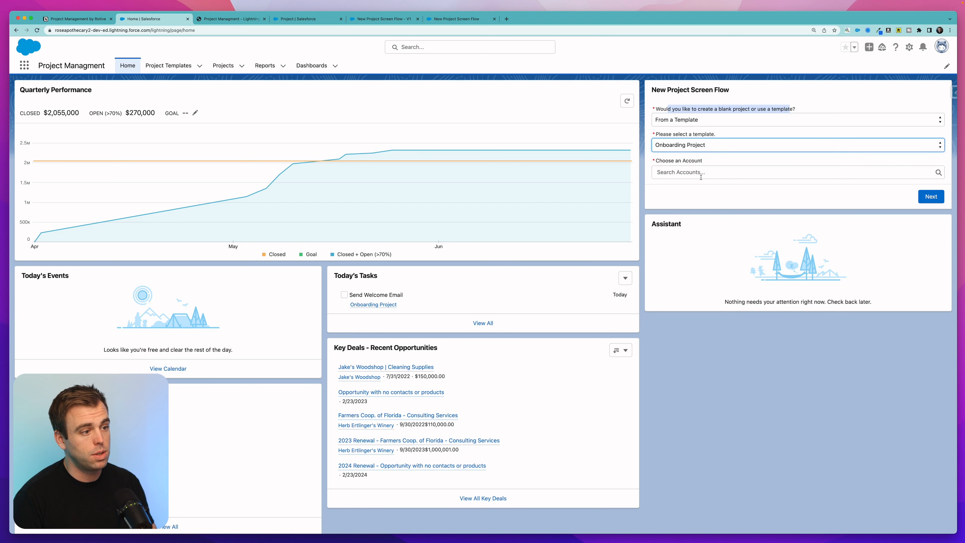
{"action": "left_click", "coordinate": [687, 173]}
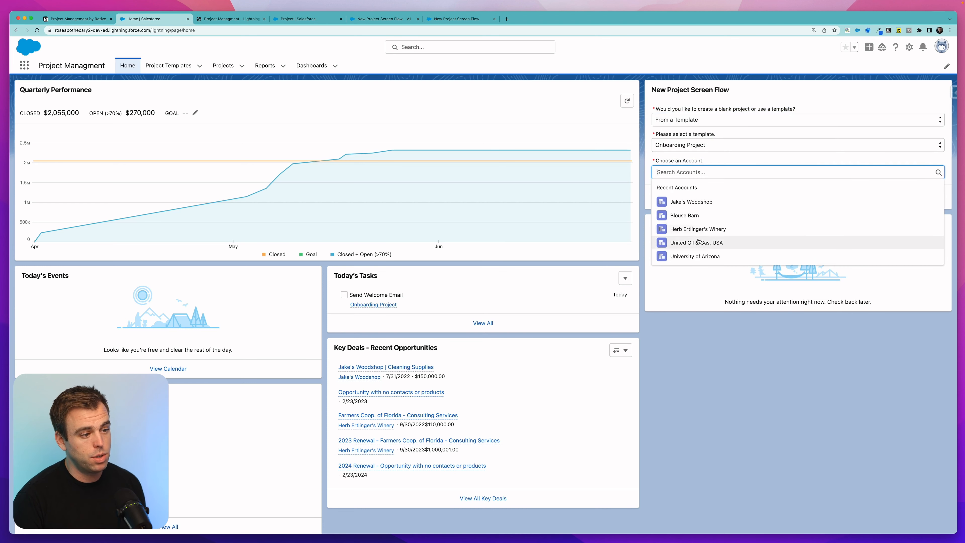
{"action": "left_click", "coordinate": [692, 257]}
{"action": "left_click", "coordinate": [930, 196]}
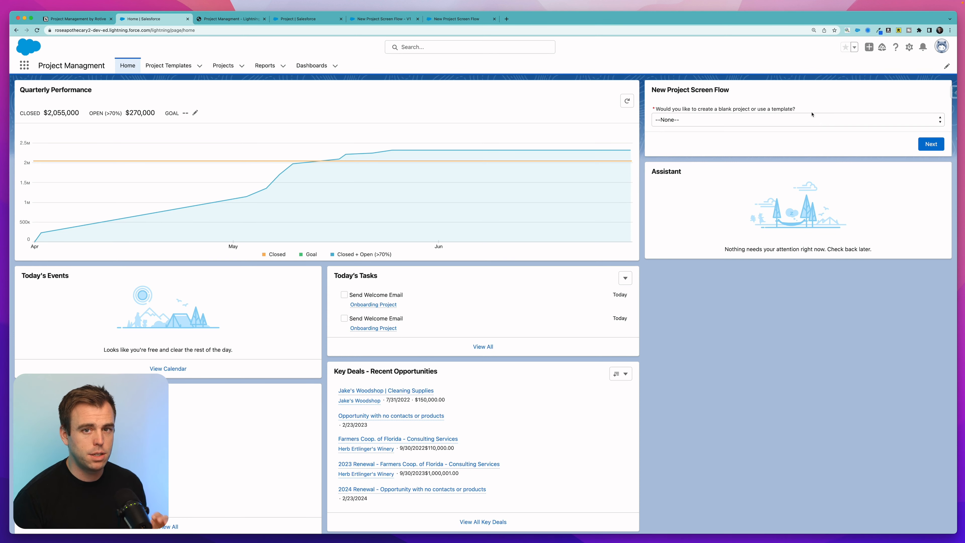
Step: Switch to the Notion build checklist and check off App to easily access the objects and Create Project from Template Screen Flow
{"action": "left_click", "coordinate": [73, 19]}
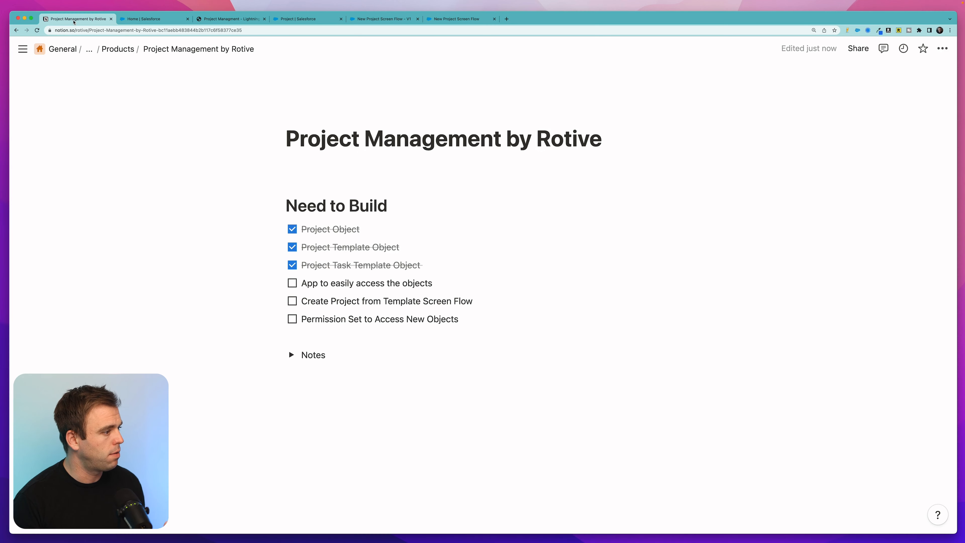
{"action": "left_click", "coordinate": [293, 283]}
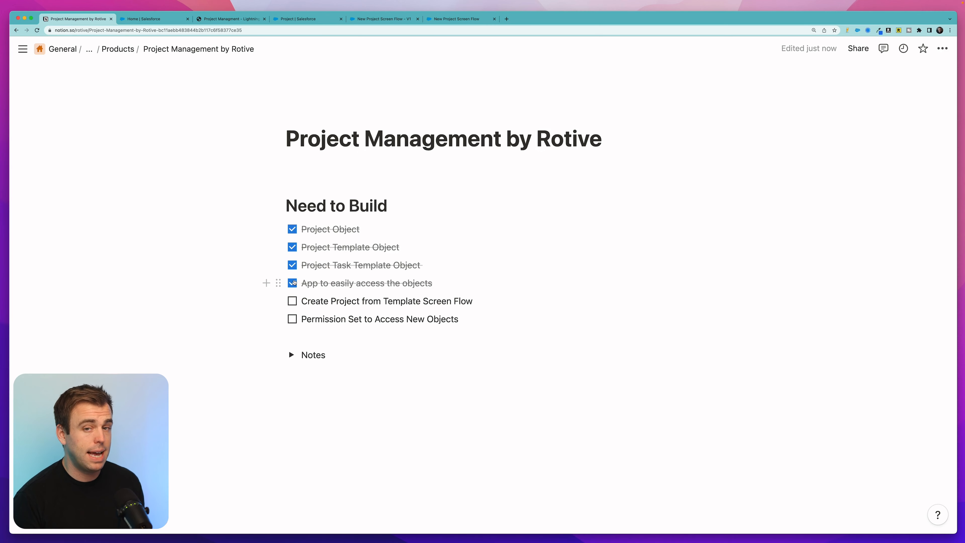
{"action": "left_click", "coordinate": [293, 302]}
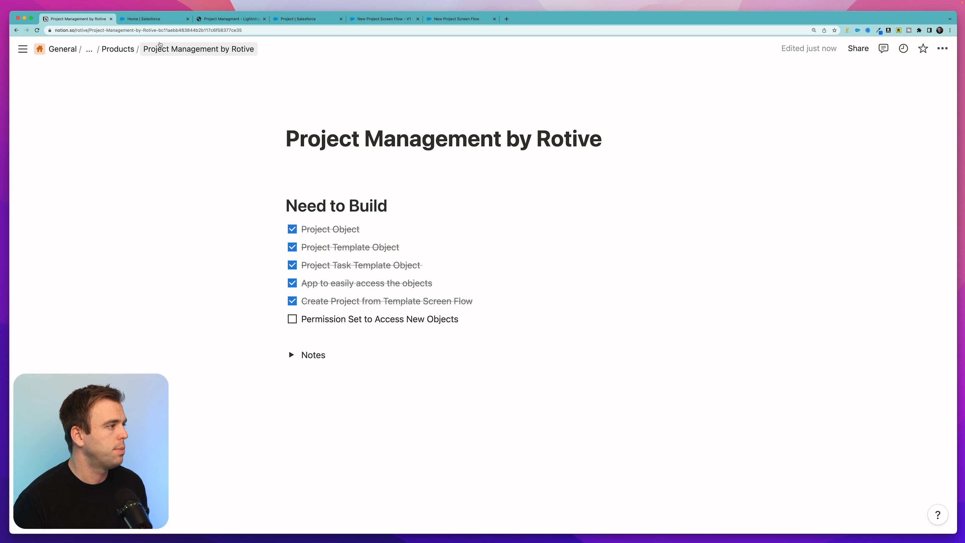
Step: Return to the Salesforce Home page and open the Permission Sets page in Setup
{"action": "left_click", "coordinate": [149, 19]}
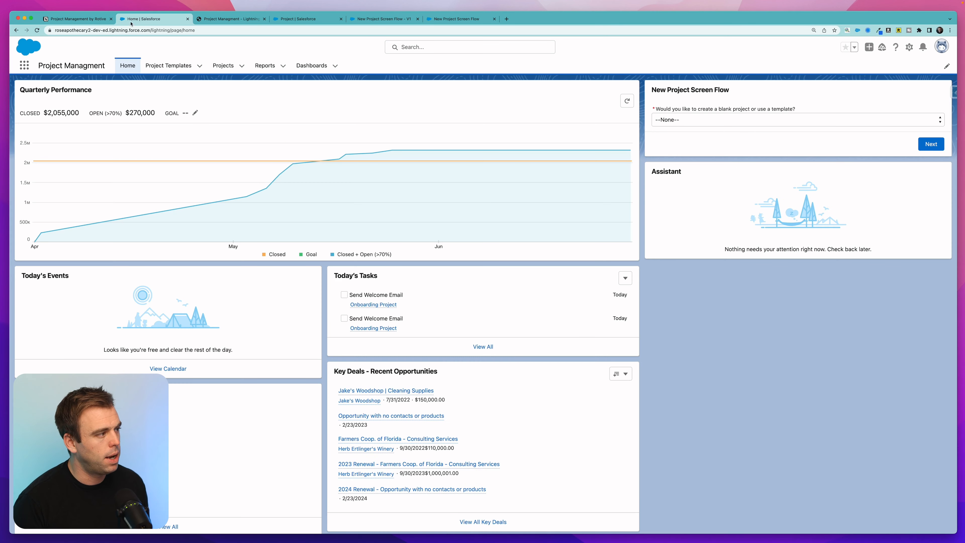
{"action": "left_click", "coordinate": [909, 47]}
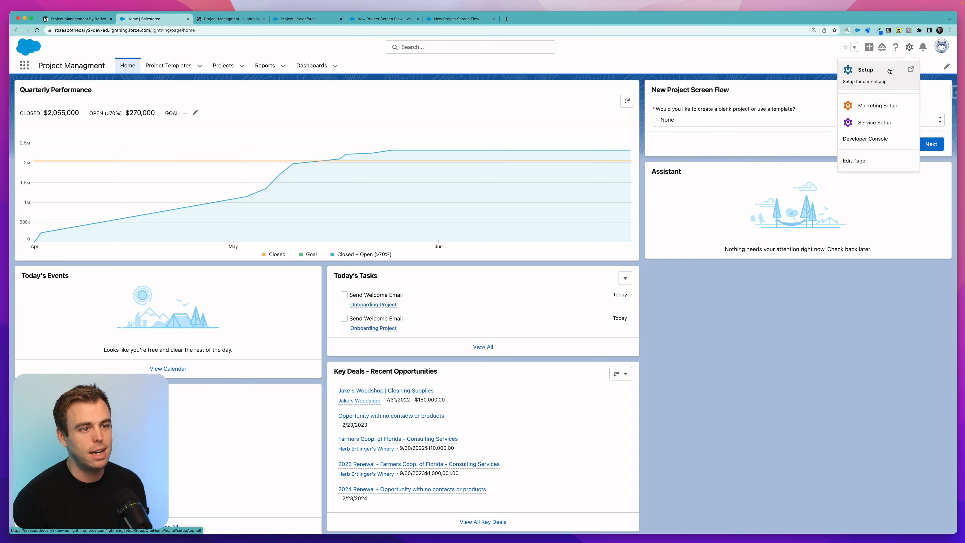
{"action": "left_click", "coordinate": [890, 71]}
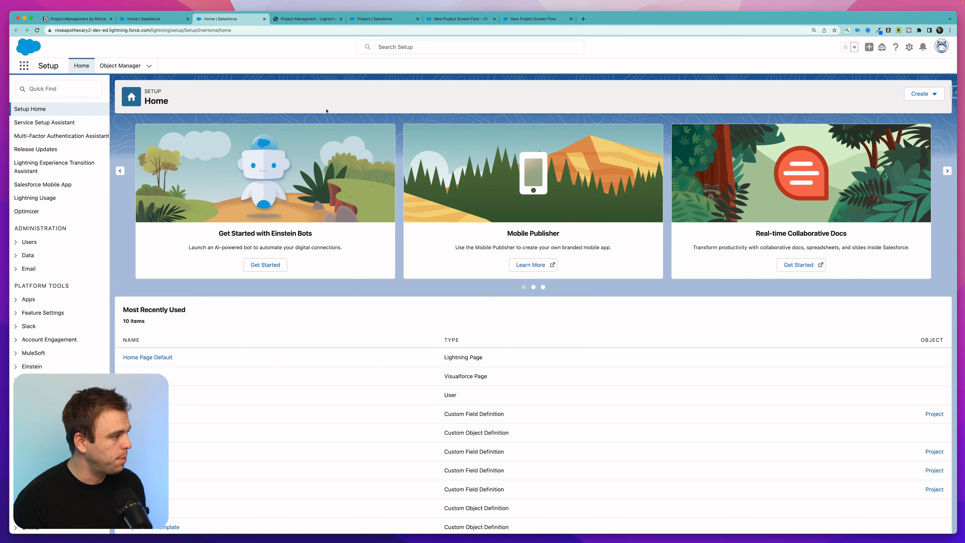
{"action": "left_click", "coordinate": [29, 242]}
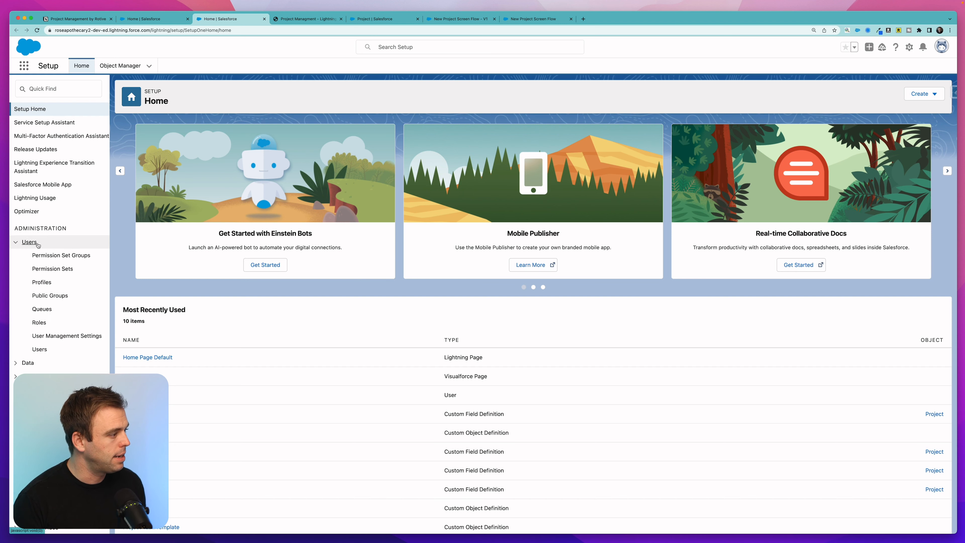
{"action": "left_click", "coordinate": [52, 271]}
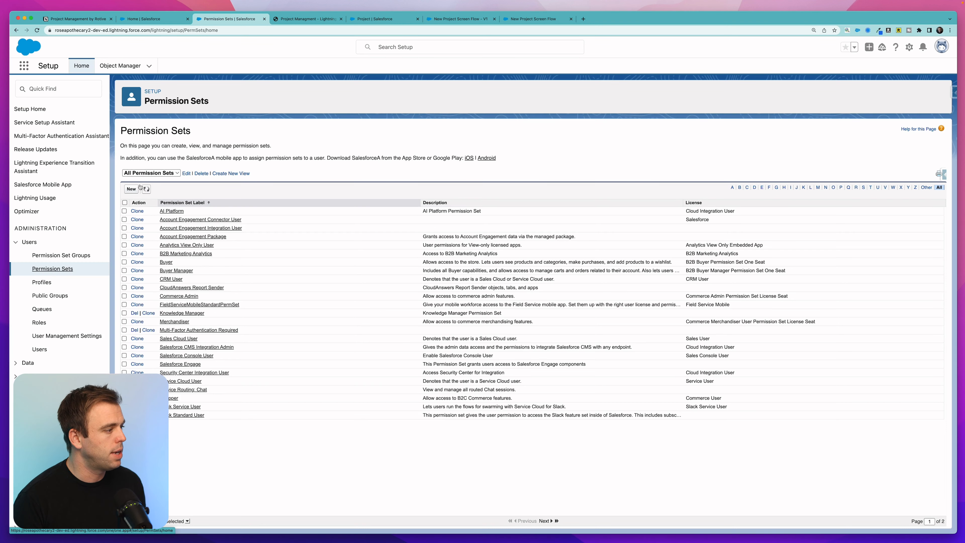
Step: Create and save a permission set labelled Project Management Access with no license selected
{"action": "left_click", "coordinate": [131, 189]}
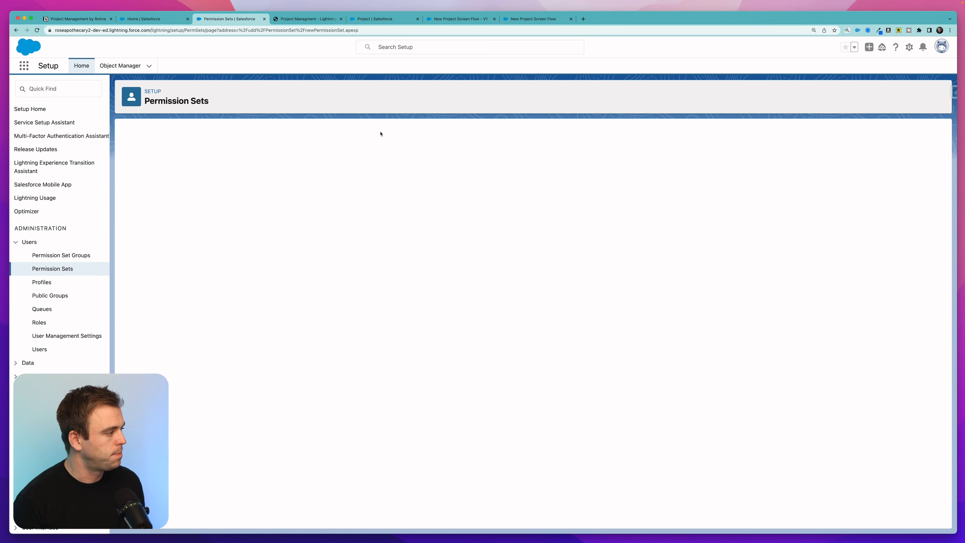
{"action": "type", "text": "Project Man"}
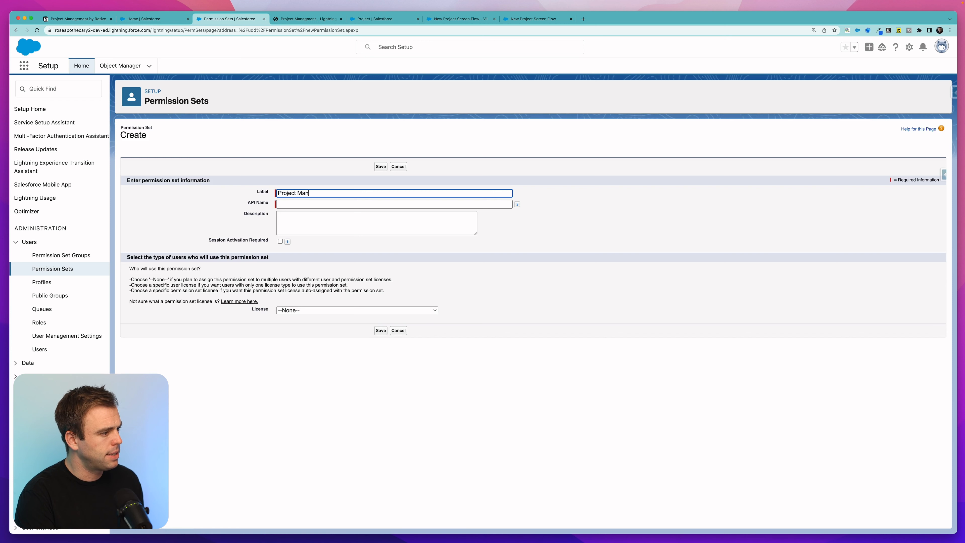
{"action": "type", "text": "agement Access"}
{"action": "left_click", "coordinate": [447, 227]}
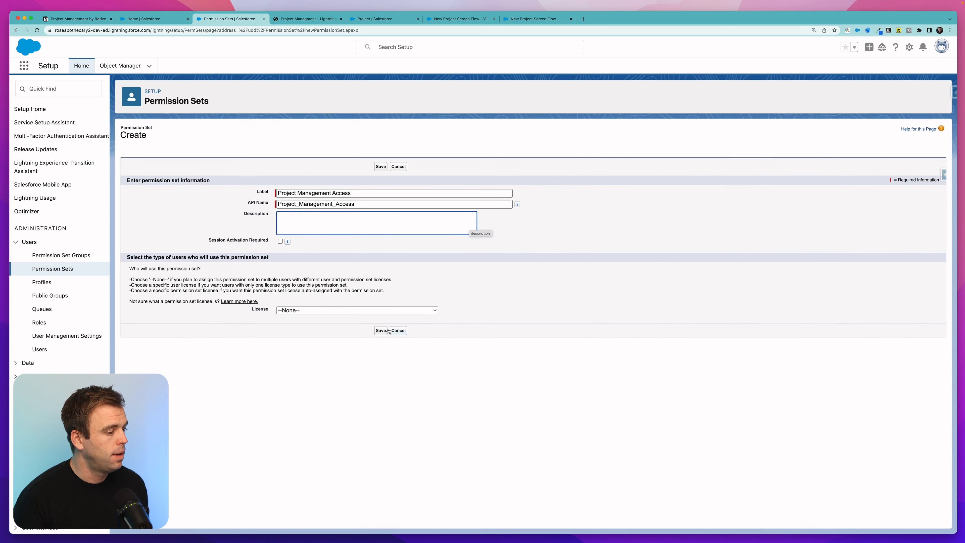
{"action": "left_click", "coordinate": [380, 331]}
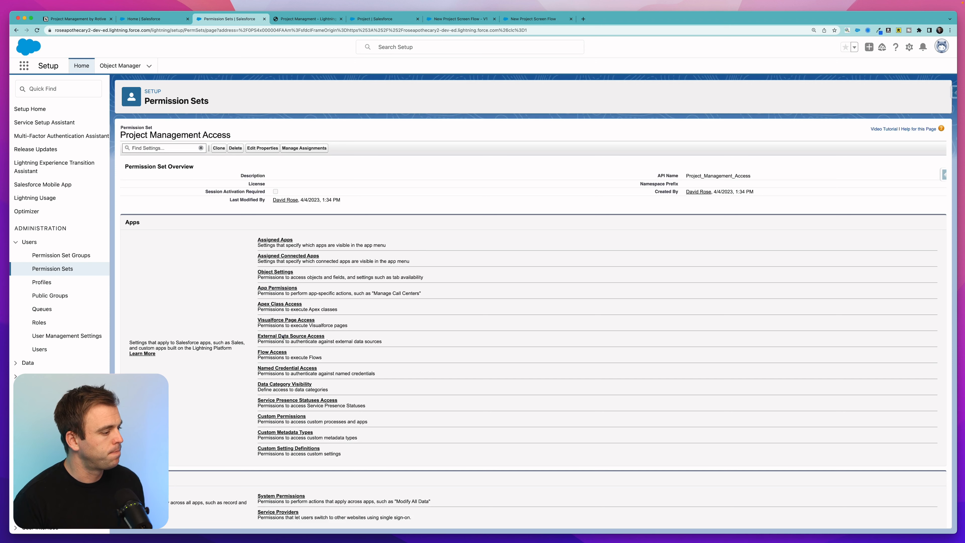
Step: Open the permission set's Projects object settings for editing and make the Projects tab available and visible
{"action": "scroll", "coordinate": [280, 381], "scroll_direction": "down", "scroll_amount": 1}
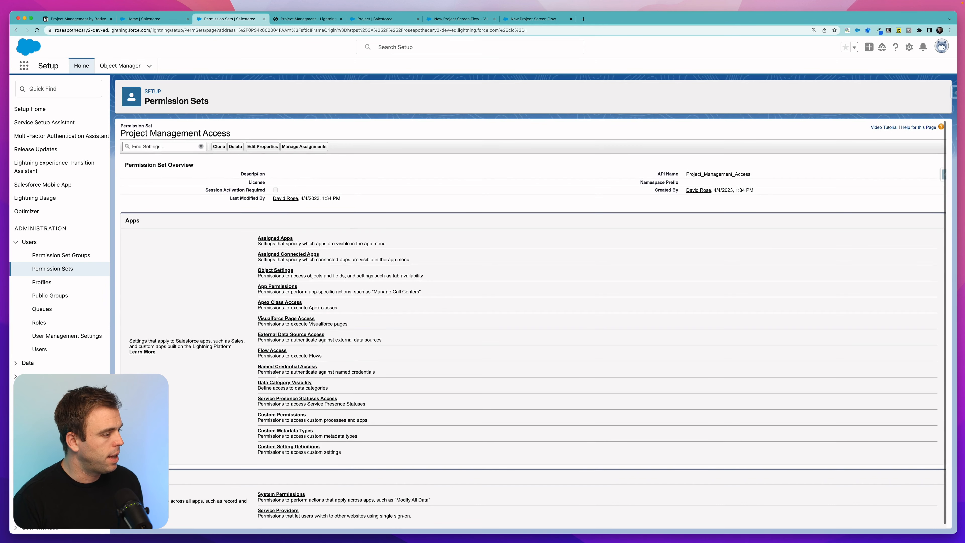
{"action": "left_click", "coordinate": [279, 270]}
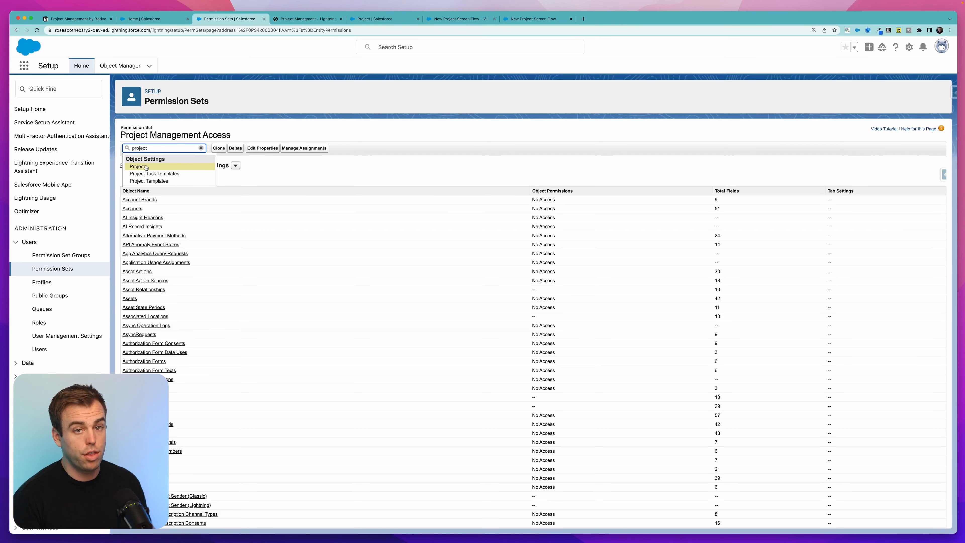
{"action": "left_click", "coordinate": [146, 167]}
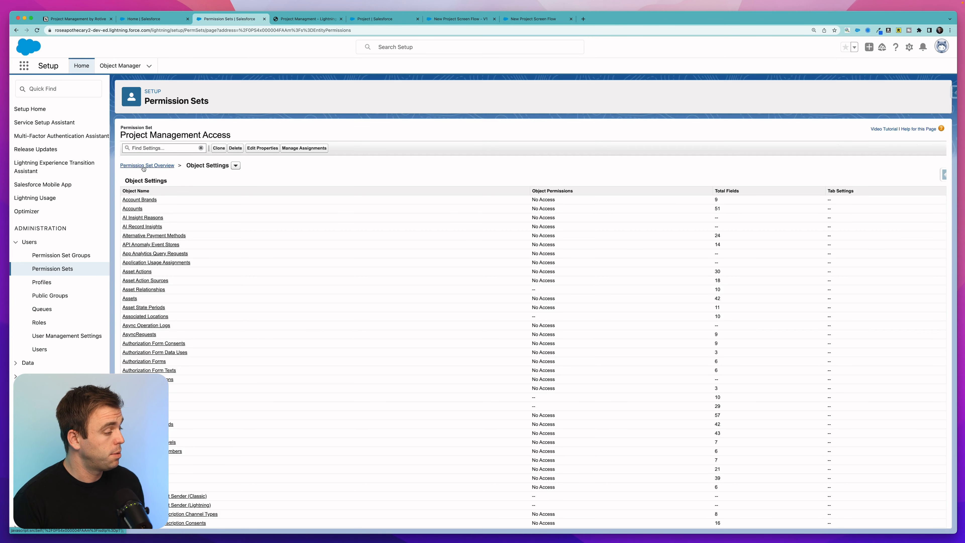
{"action": "left_click", "coordinate": [383, 183]}
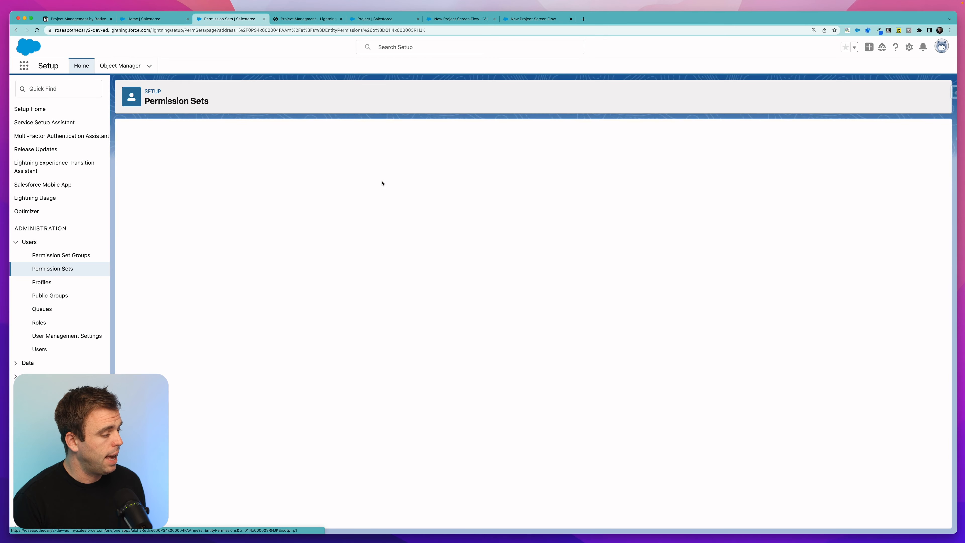
{"action": "left_click", "coordinate": [129, 215]}
{"action": "left_click", "coordinate": [308, 216]}
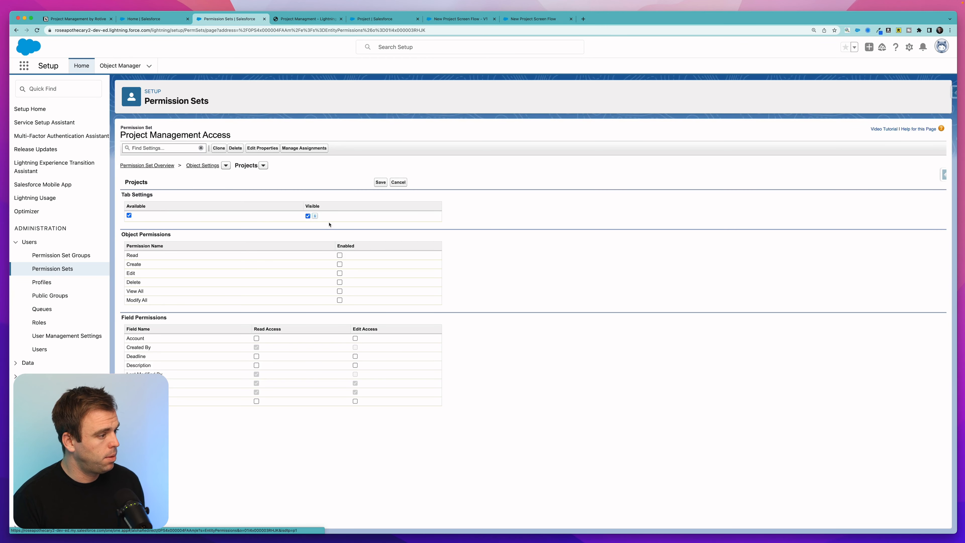
Step: Enable Read, Create, Edit and Delete object permissions for Projects
{"action": "left_click", "coordinate": [339, 255]}
{"action": "left_click", "coordinate": [340, 263]}
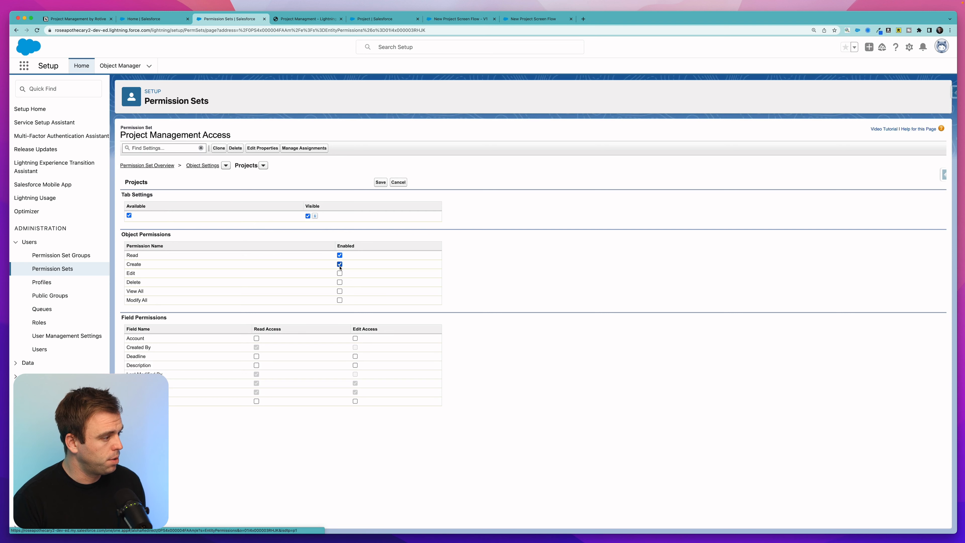
{"action": "left_click", "coordinate": [339, 273]}
{"action": "left_click", "coordinate": [340, 282]}
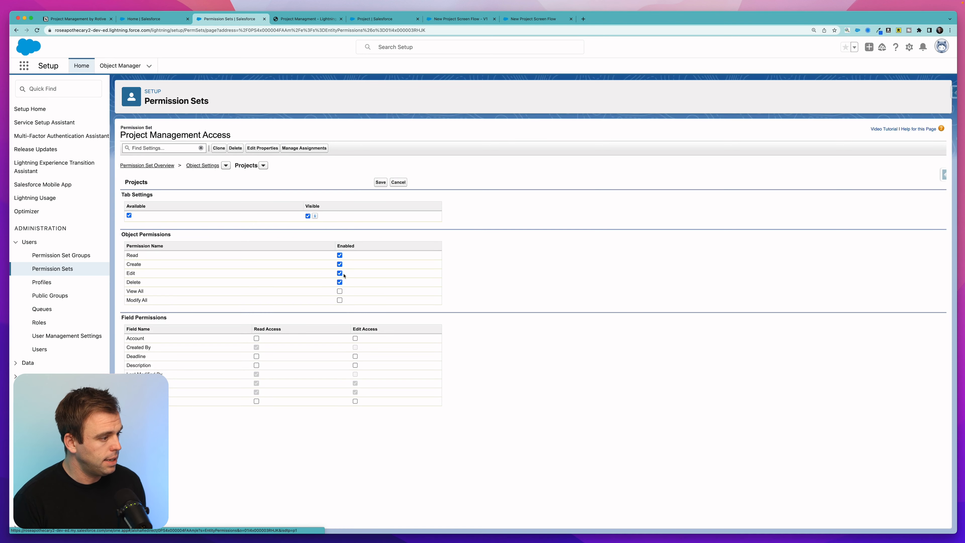
Step: Grant edit access to the Account, Deadline, Description and last listed fields of Projects, and save the object settings
{"action": "left_click", "coordinate": [355, 338]}
{"action": "left_click", "coordinate": [356, 357]}
{"action": "left_click", "coordinate": [356, 365]}
{"action": "left_click", "coordinate": [355, 401]}
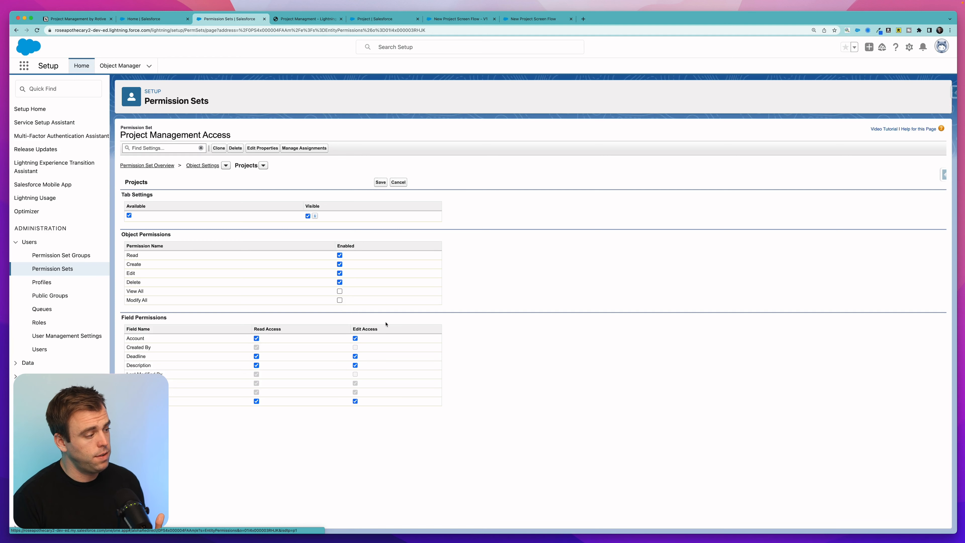
{"action": "left_click", "coordinate": [381, 183]}
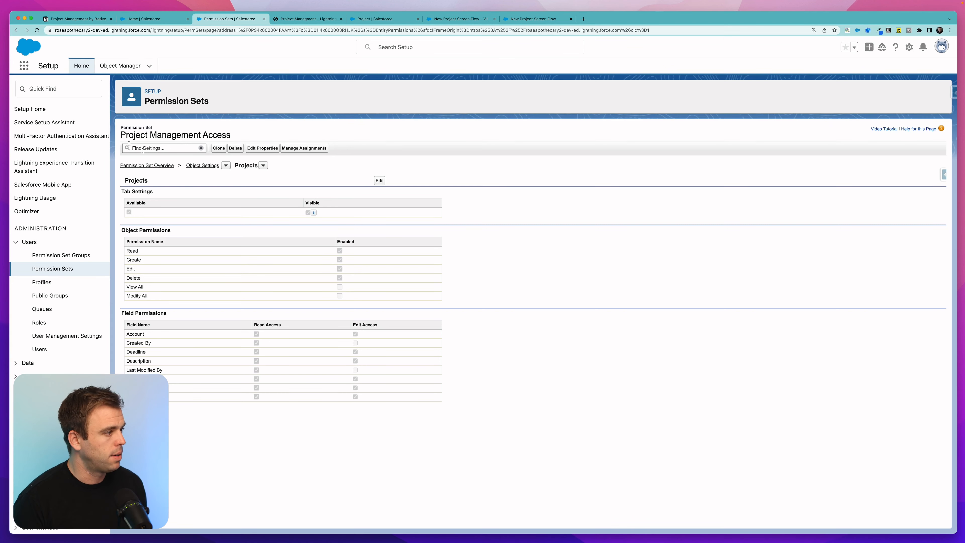
Step: Find the Project Templates object settings, open them for editing and make the tab available and visible
{"action": "left_click", "coordinate": [203, 166]}
{"action": "left_click", "coordinate": [162, 147]}
{"action": "type", "text": "p"}
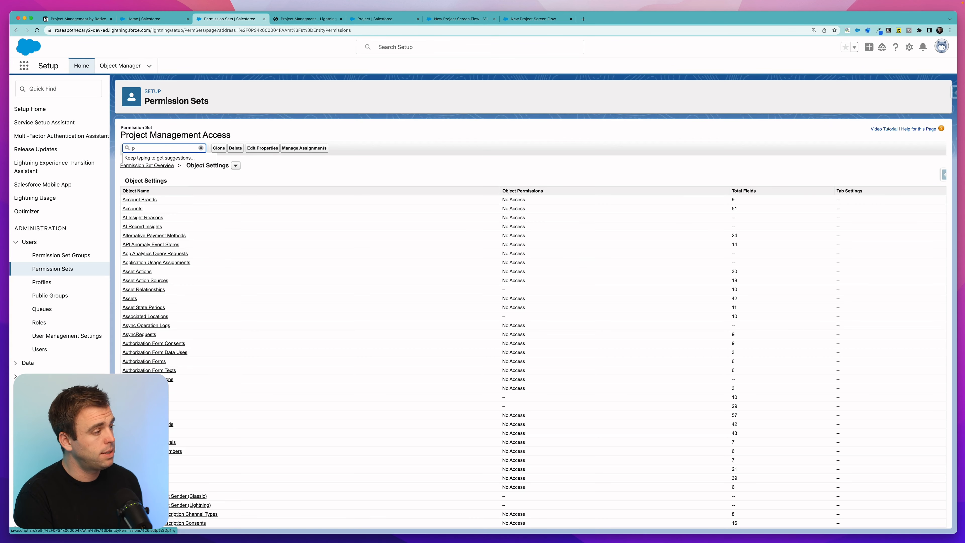
{"action": "type", "text": "roject template"}
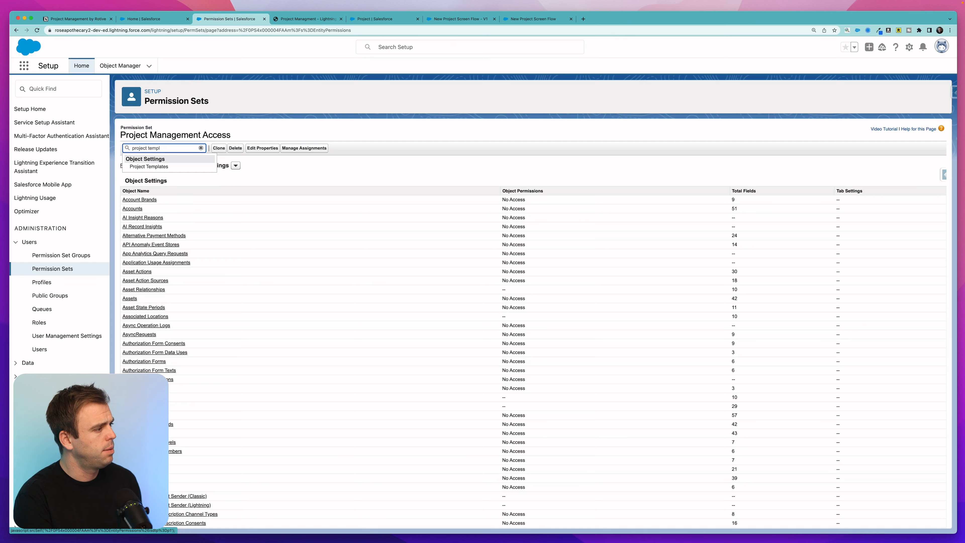
{"action": "left_click", "coordinate": [153, 167]}
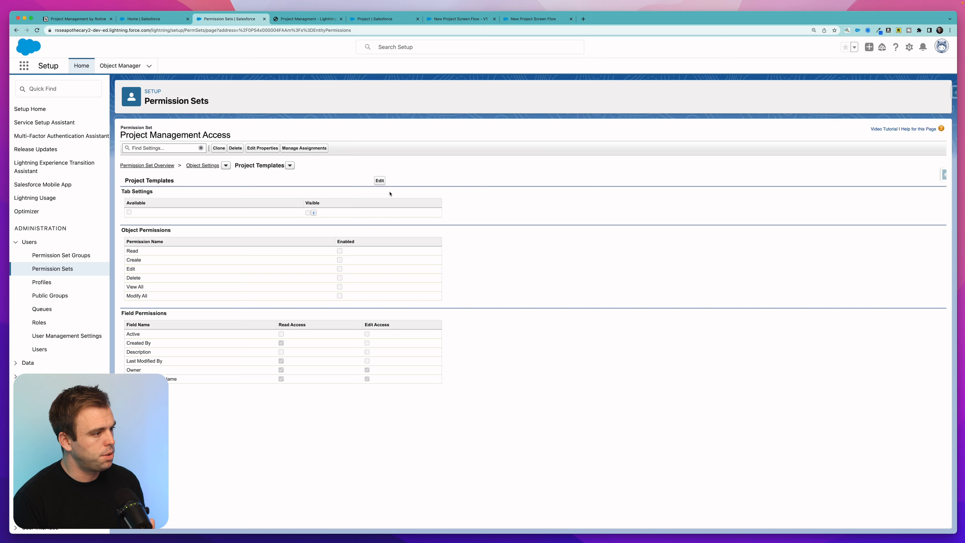
{"action": "left_click", "coordinate": [379, 180]}
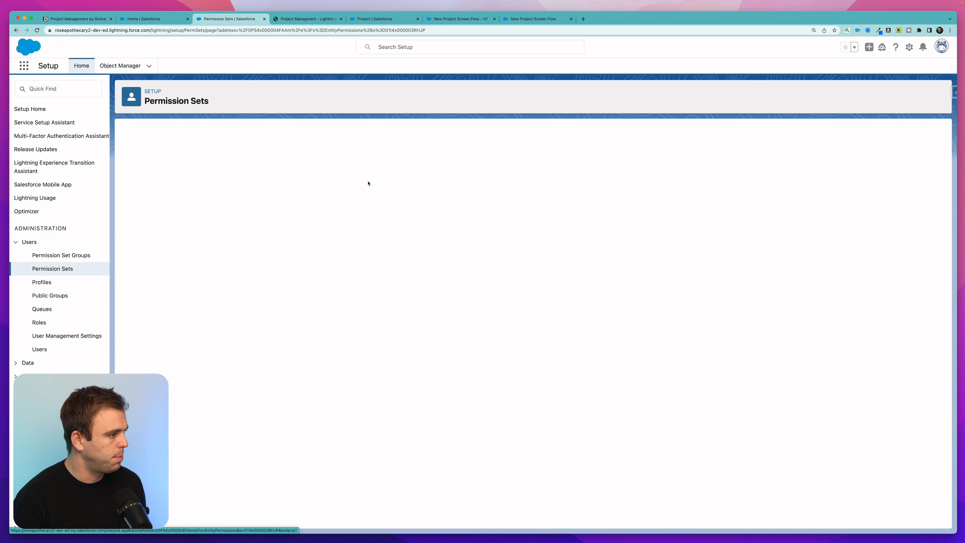
{"action": "left_click", "coordinate": [308, 216]}
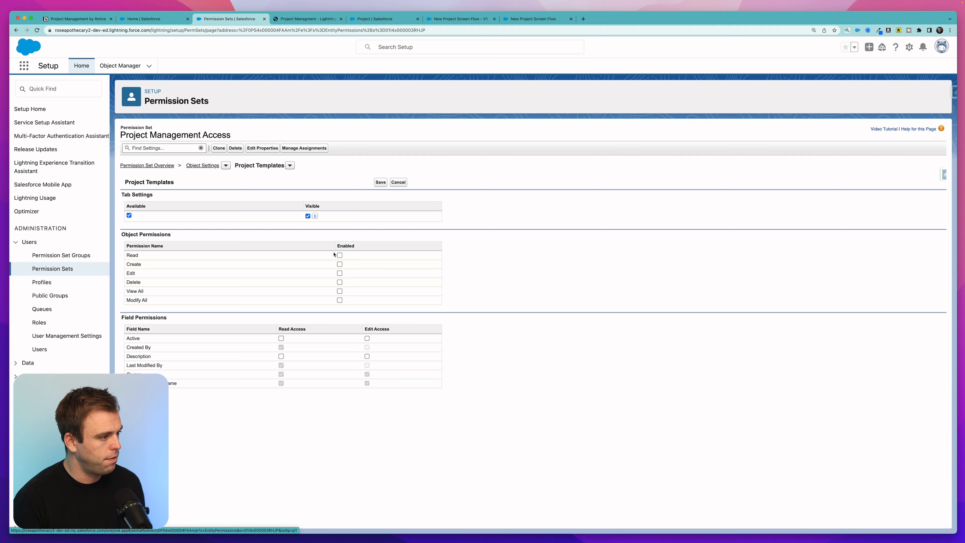
Step: Enable Read, Create, Edit and Delete on Project Templates, with edit access to the Active and Description fields
{"action": "left_click", "coordinate": [340, 263]}
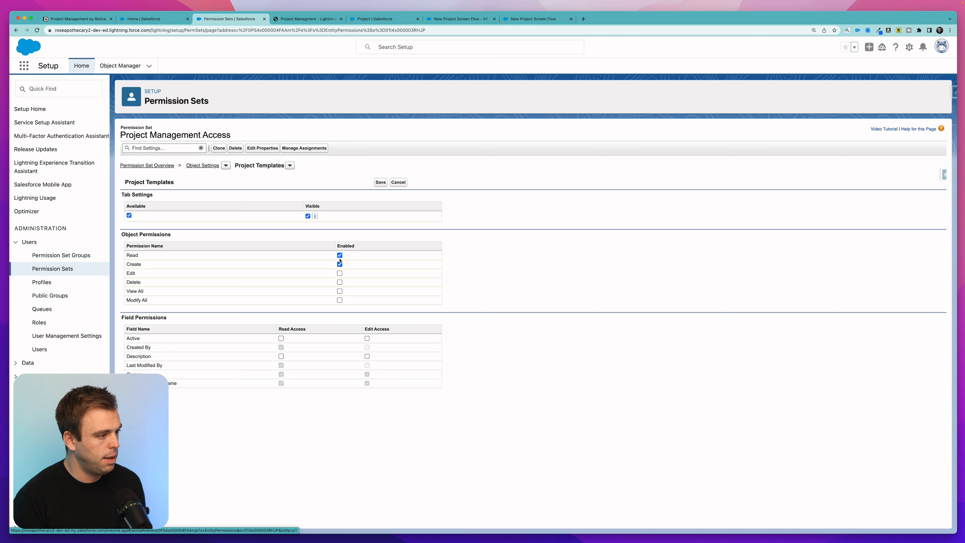
{"action": "left_click", "coordinate": [340, 273]}
{"action": "left_click", "coordinate": [340, 282]}
{"action": "left_click", "coordinate": [368, 339]}
{"action": "left_click", "coordinate": [368, 357]}
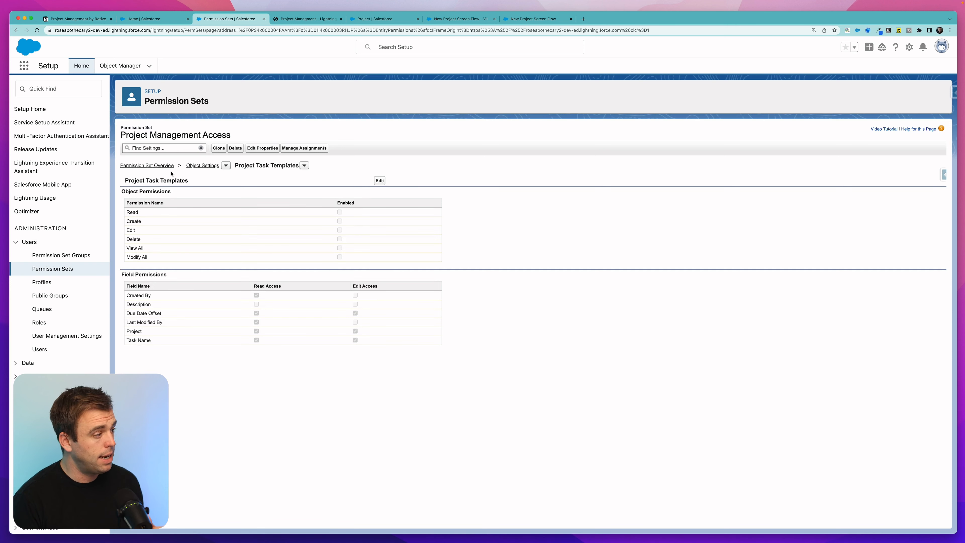
Step: Enable Read, Create, Edit and Delete on Project Task Templates, grant edit access to Description, and save
{"action": "left_click", "coordinate": [380, 180]}
{"action": "left_click", "coordinate": [340, 225]}
{"action": "left_click", "coordinate": [340, 233]}
{"action": "left_click", "coordinate": [340, 242]}
{"action": "left_click", "coordinate": [355, 307]}
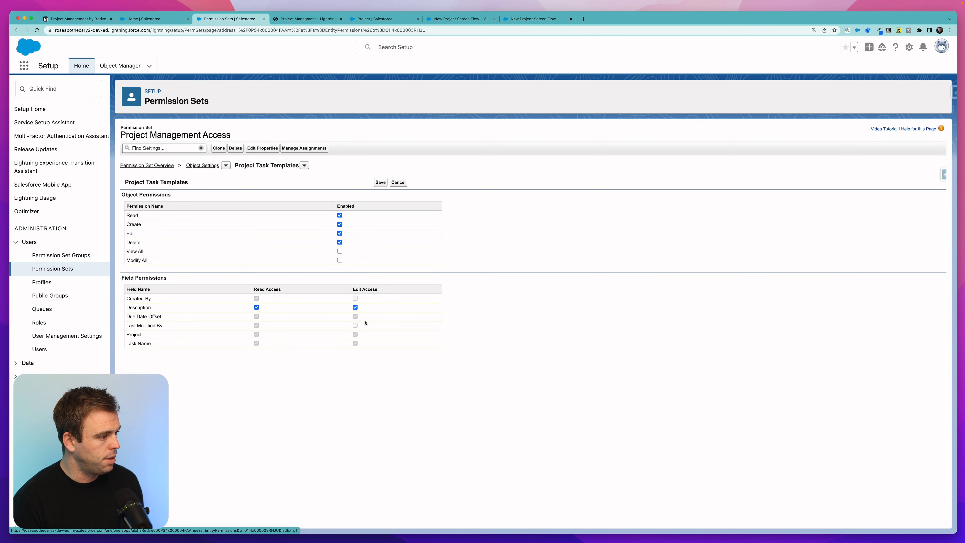
{"action": "left_click", "coordinate": [381, 183]}
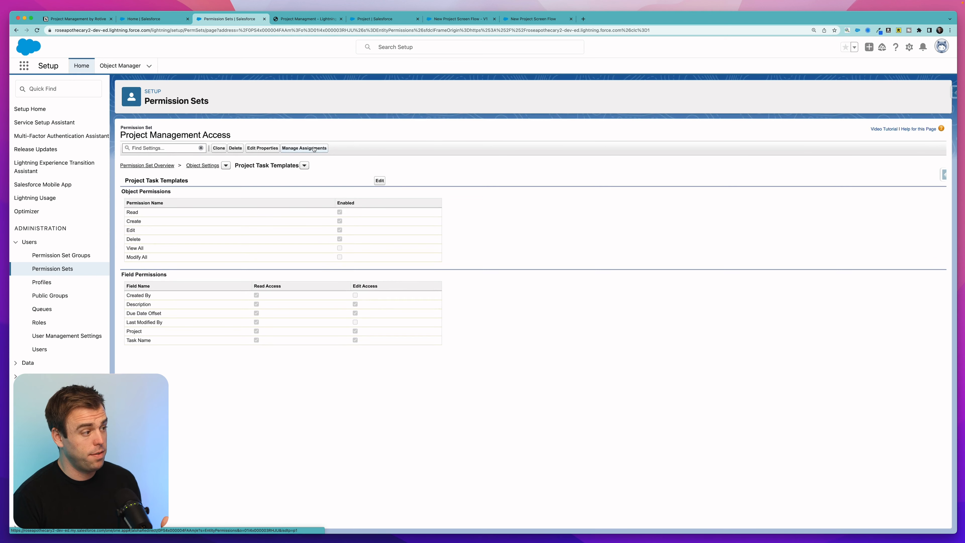
Step: Start adding a user assignment to the Project Management Access permission set
{"action": "left_click", "coordinate": [314, 149]}
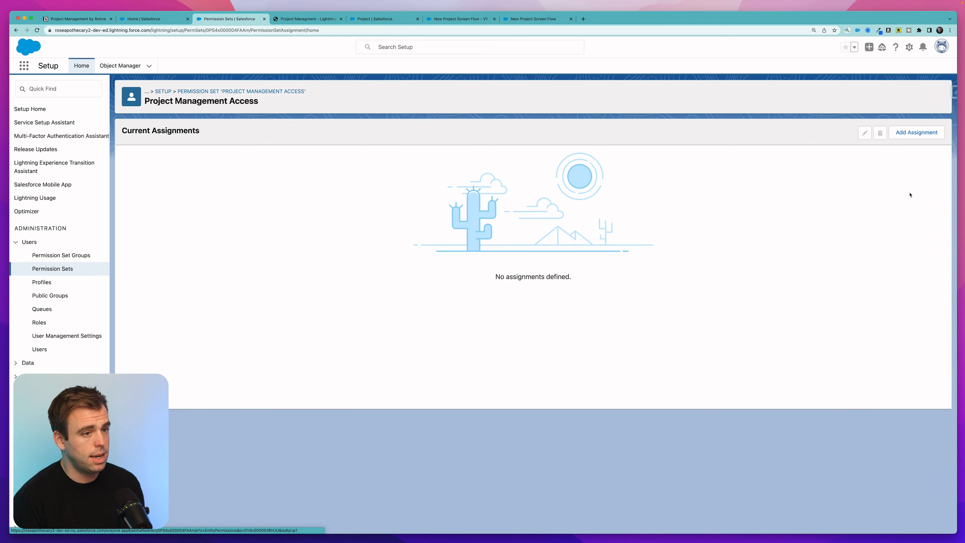
{"action": "left_click", "coordinate": [916, 133]}
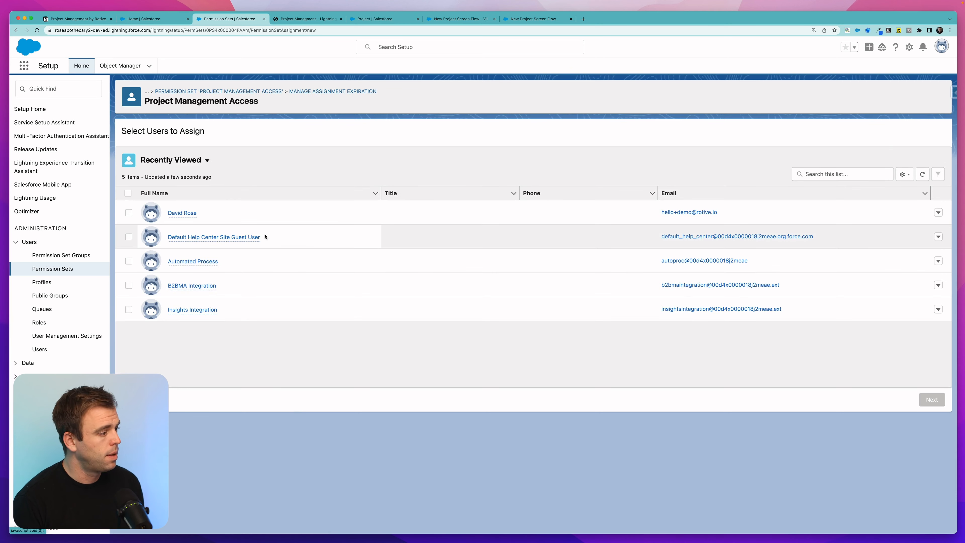